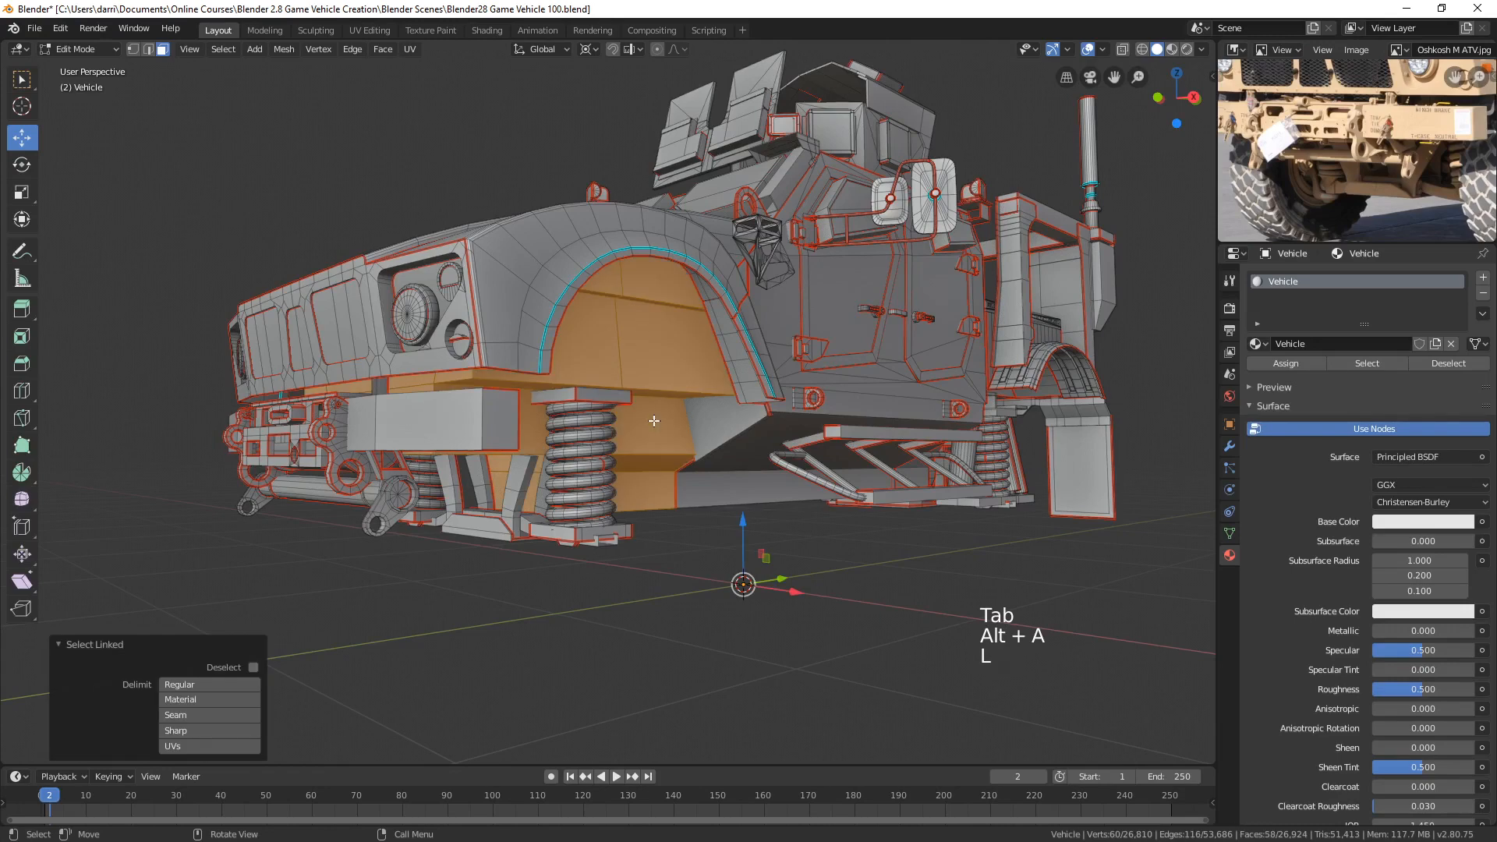
- Select the linked wheel-well, underbody and chassis pieces at the front of the vehicle, including the first suspension supports
{"action": "key", "text": "l"}
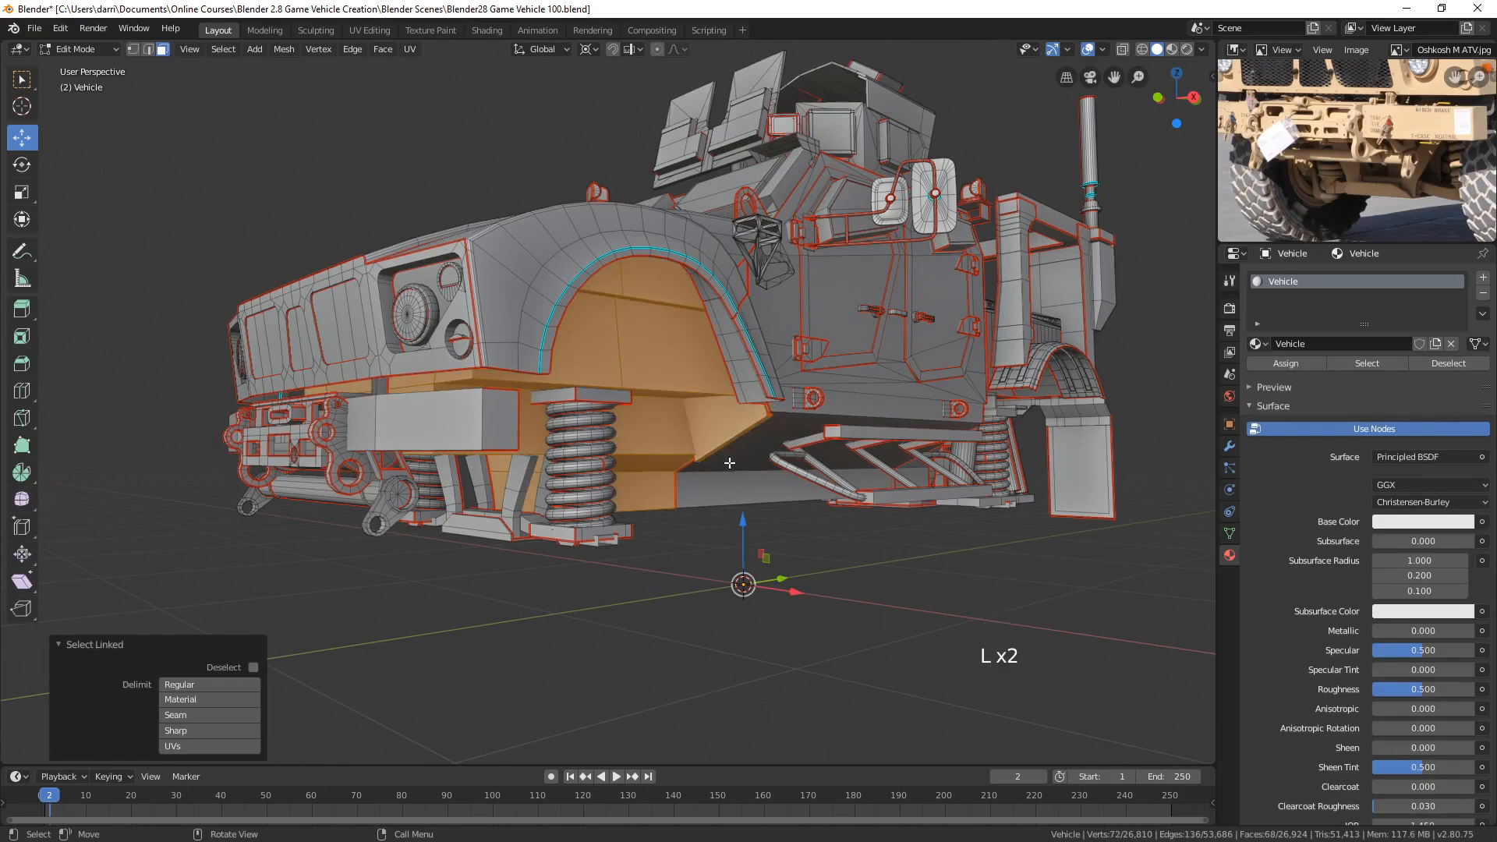
{"action": "key", "text": "l"}
{"action": "middle_click_drag", "start_coordinate": [519, 480], "coordinate": [525, 467]}
{"action": "key", "text": "l"}
{"action": "key", "text": "l"}
{"action": "key", "text": "l"}
{"action": "key", "text": "l"}
{"action": "key", "text": "l"}
{"action": "key", "text": "l"}
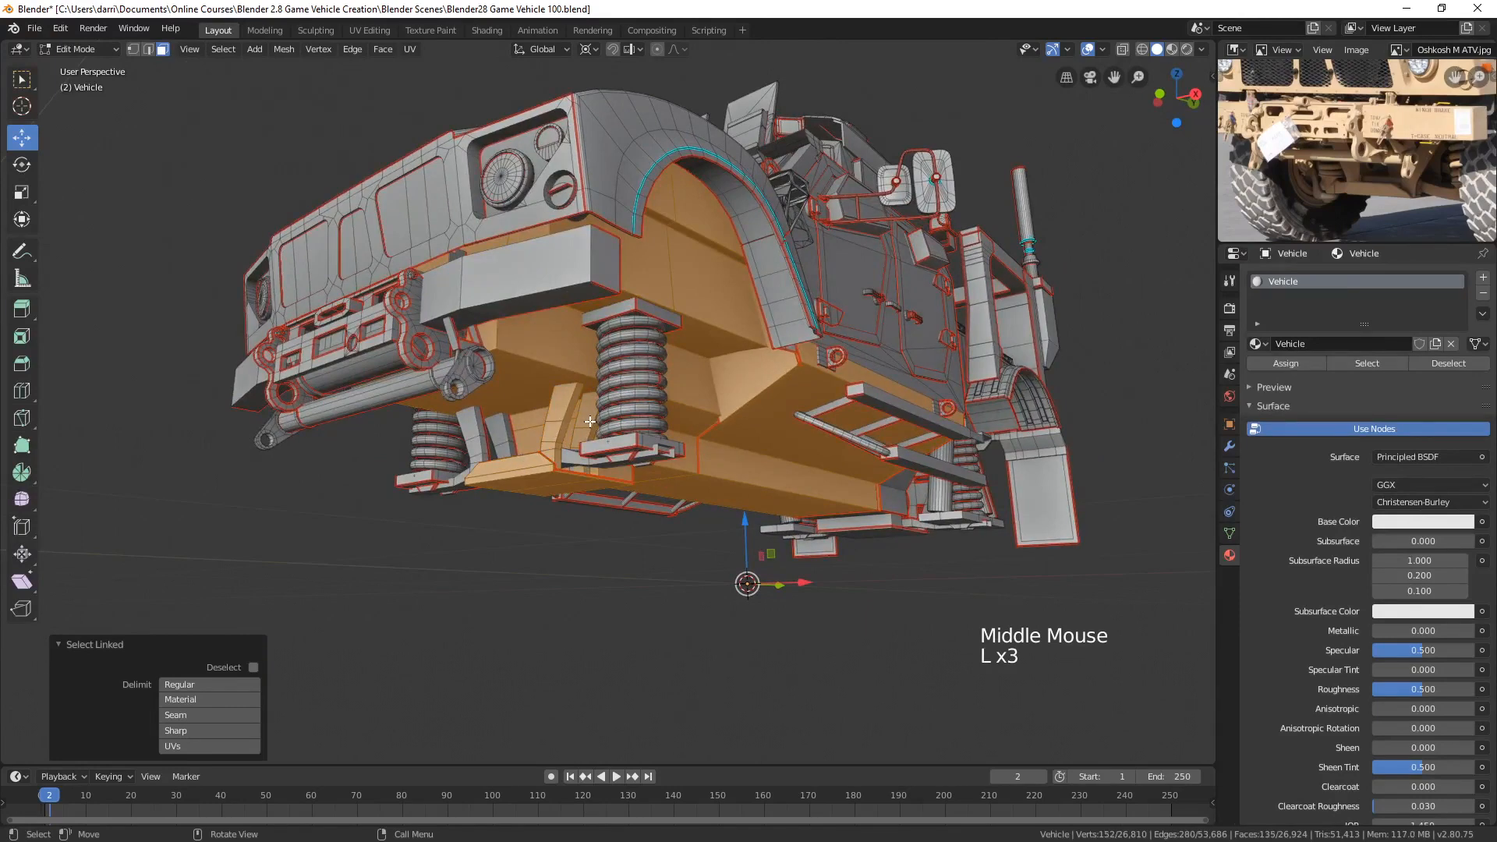
- Add both front coil springs with their mounting plates and the remaining front suspension supports to the selection
{"action": "key", "text": "l"}
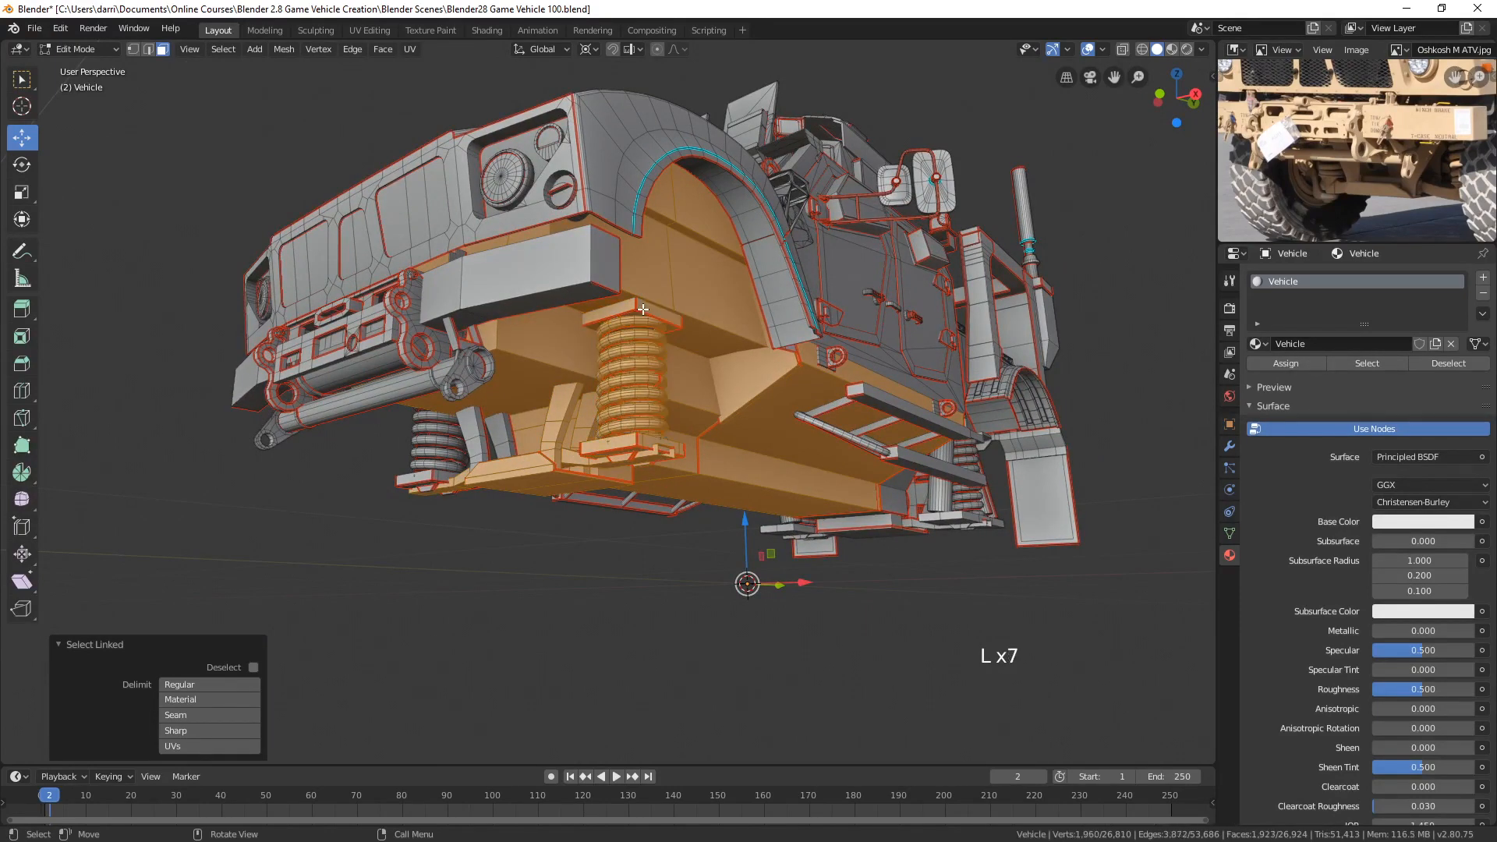
{"action": "key", "text": "l"}
{"action": "key", "text": "l"}
{"action": "key", "text": "l"}
{"action": "key", "text": "l"}
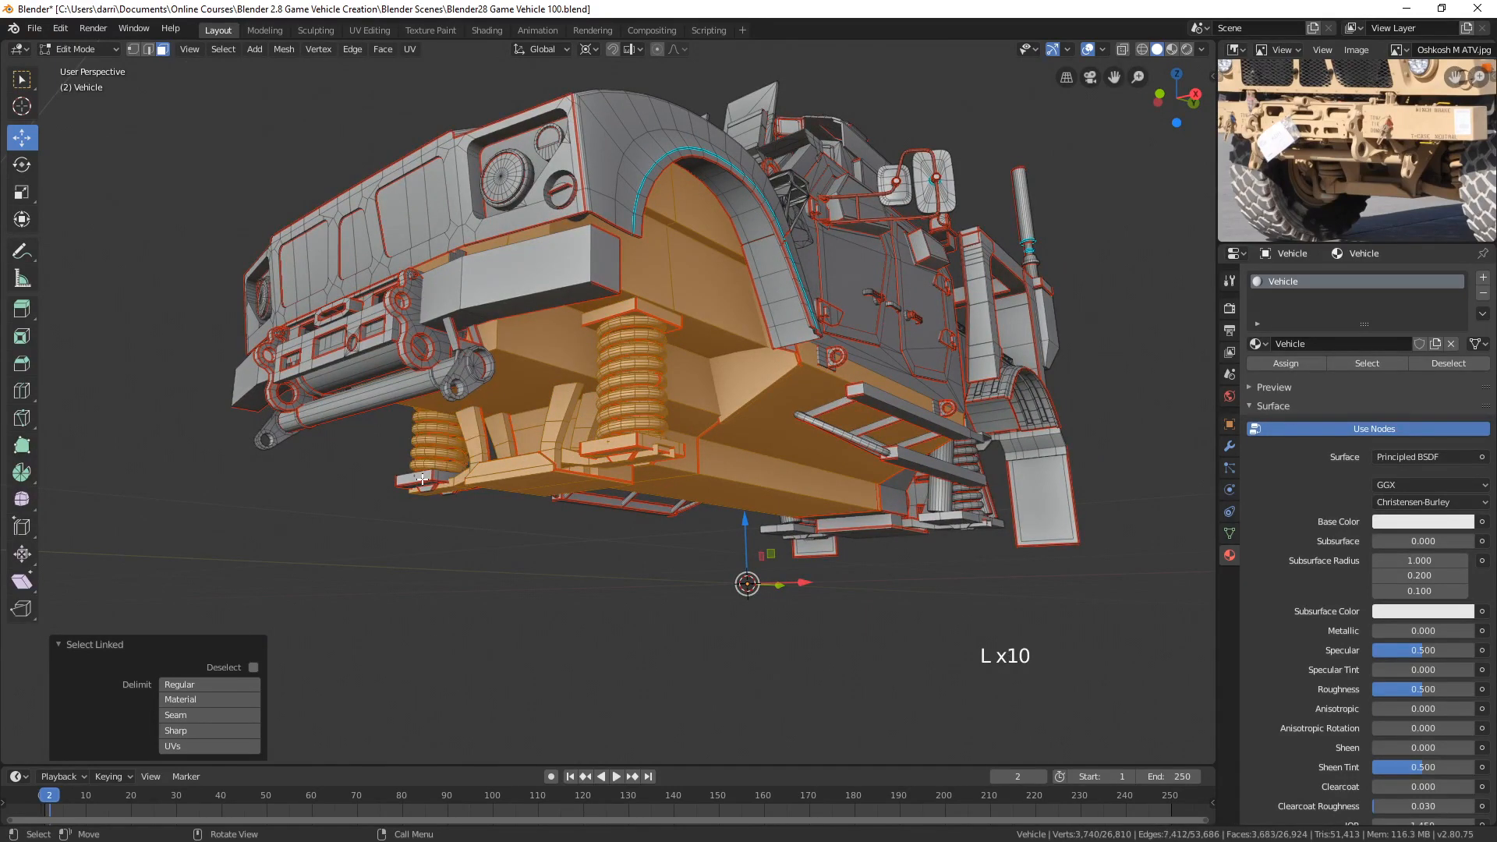
{"action": "mouse_move", "coordinate": [394, 488]}
{"action": "middle_mouse_down"}
{"action": "mouse_move", "coordinate": [376, 503]}
{"action": "mouse_move", "coordinate": [475, 495]}
{"action": "mouse_move", "coordinate": [676, 301]}
{"action": "mouse_move", "coordinate": [784, 460]}
{"action": "middle_mouse_up"}
{"action": "key", "text": "l"}
{"action": "key", "text": "l"}
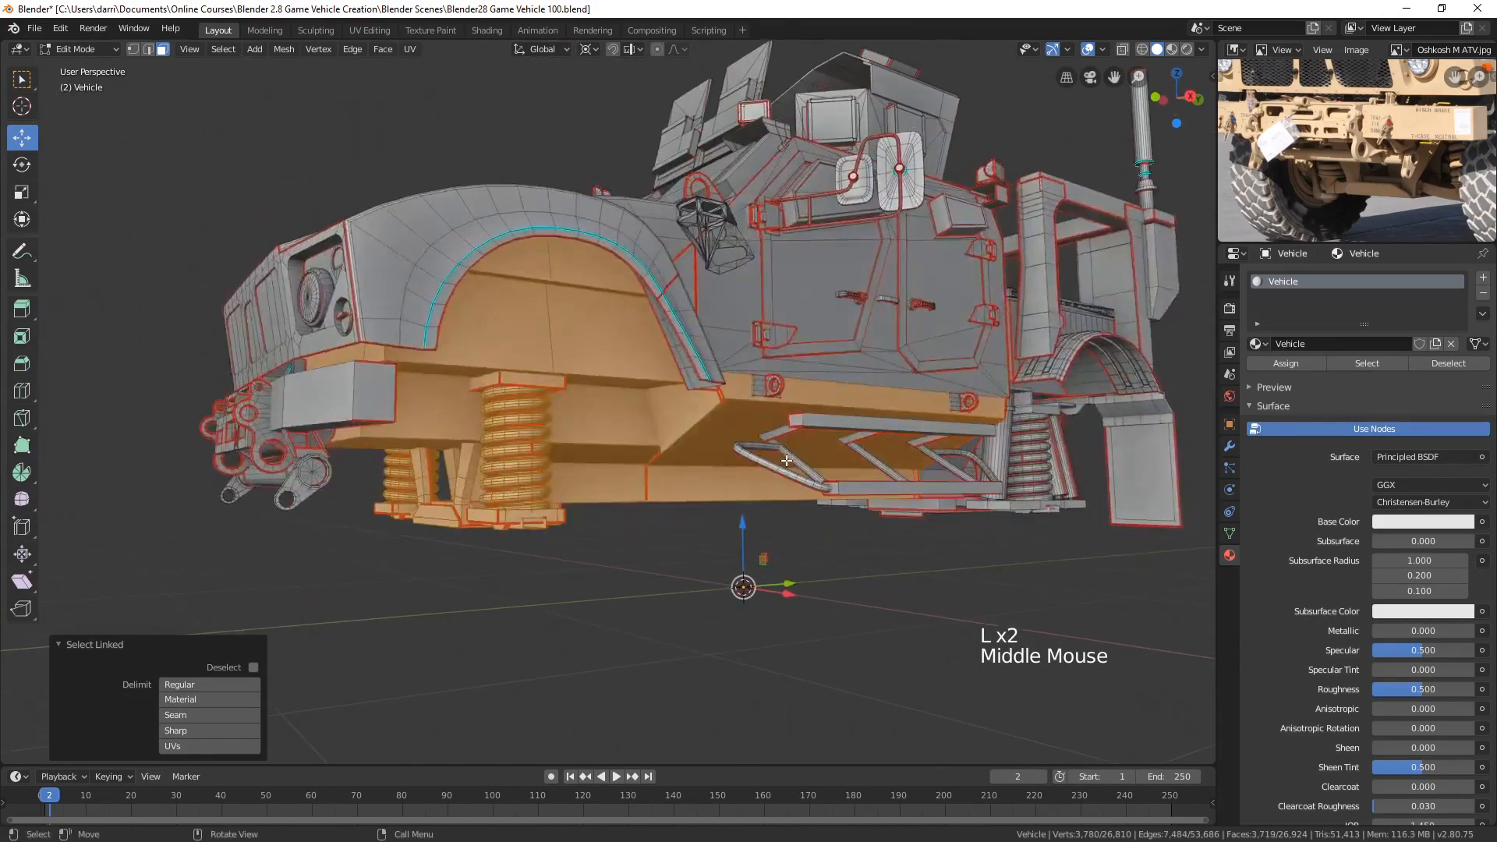
- Fill the selected underbody and front suspension parts with the palette's green in Vertex Paint mode and clear the selection
{"action": "key", "text": "Tab"}
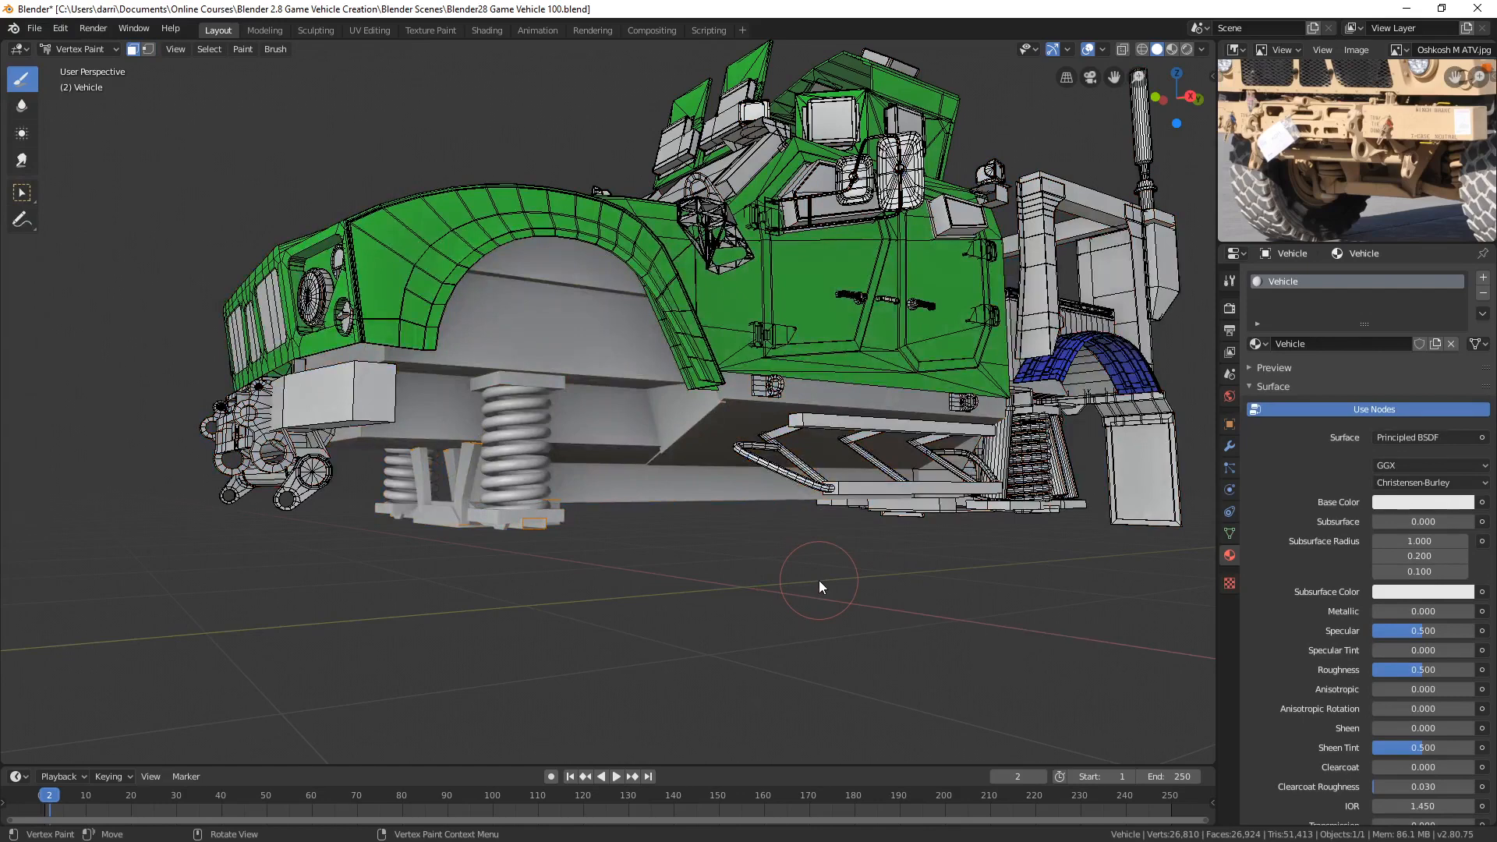
{"action": "left_click", "coordinate": [1229, 281]}
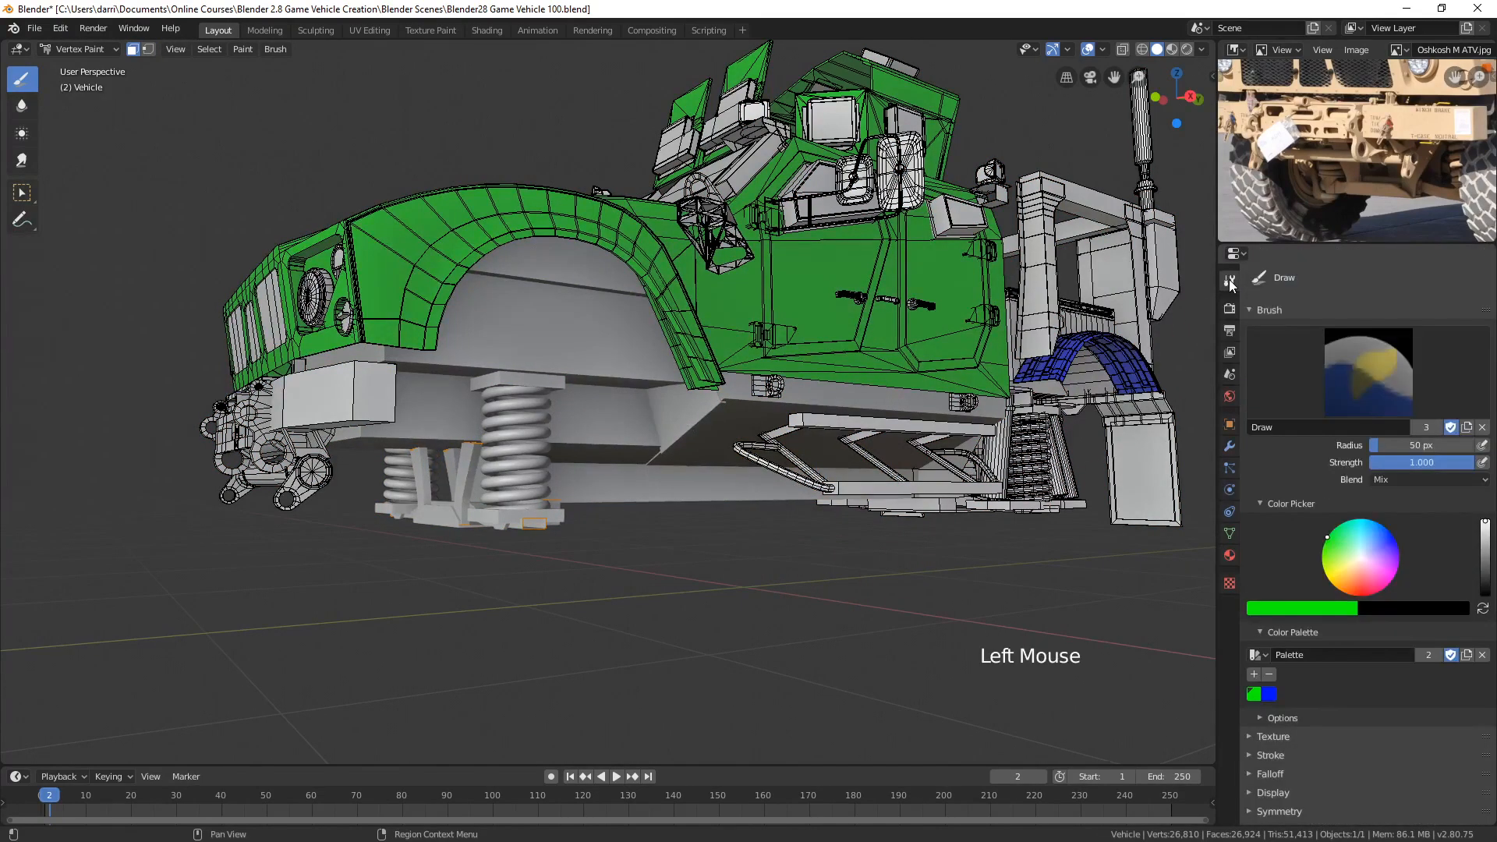
{"action": "left_click", "coordinate": [1252, 697]}
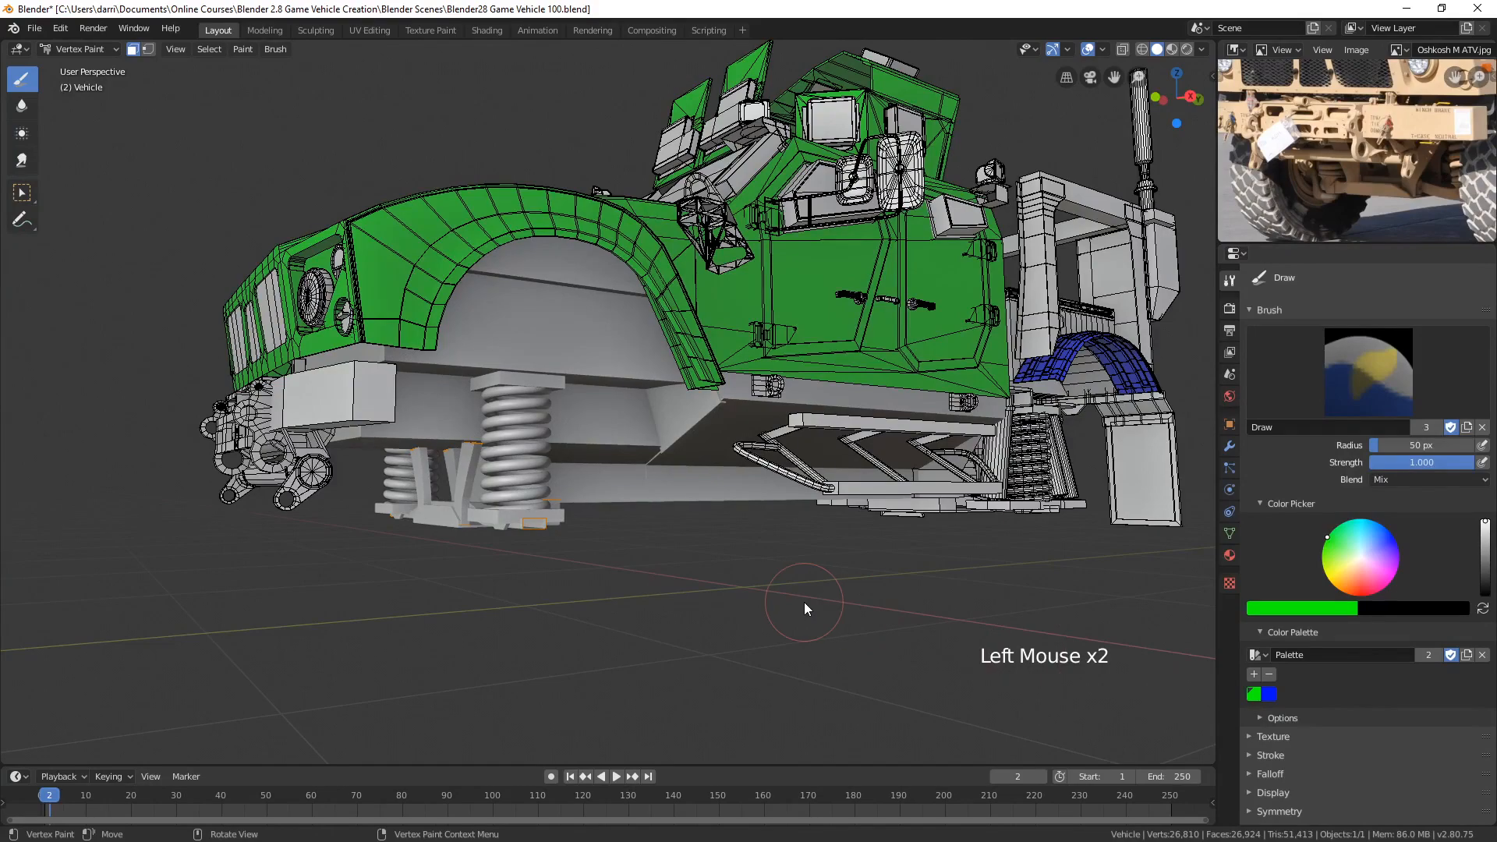
{"action": "key", "text": "shift+k"}
{"action": "key", "text": "alt+a"}
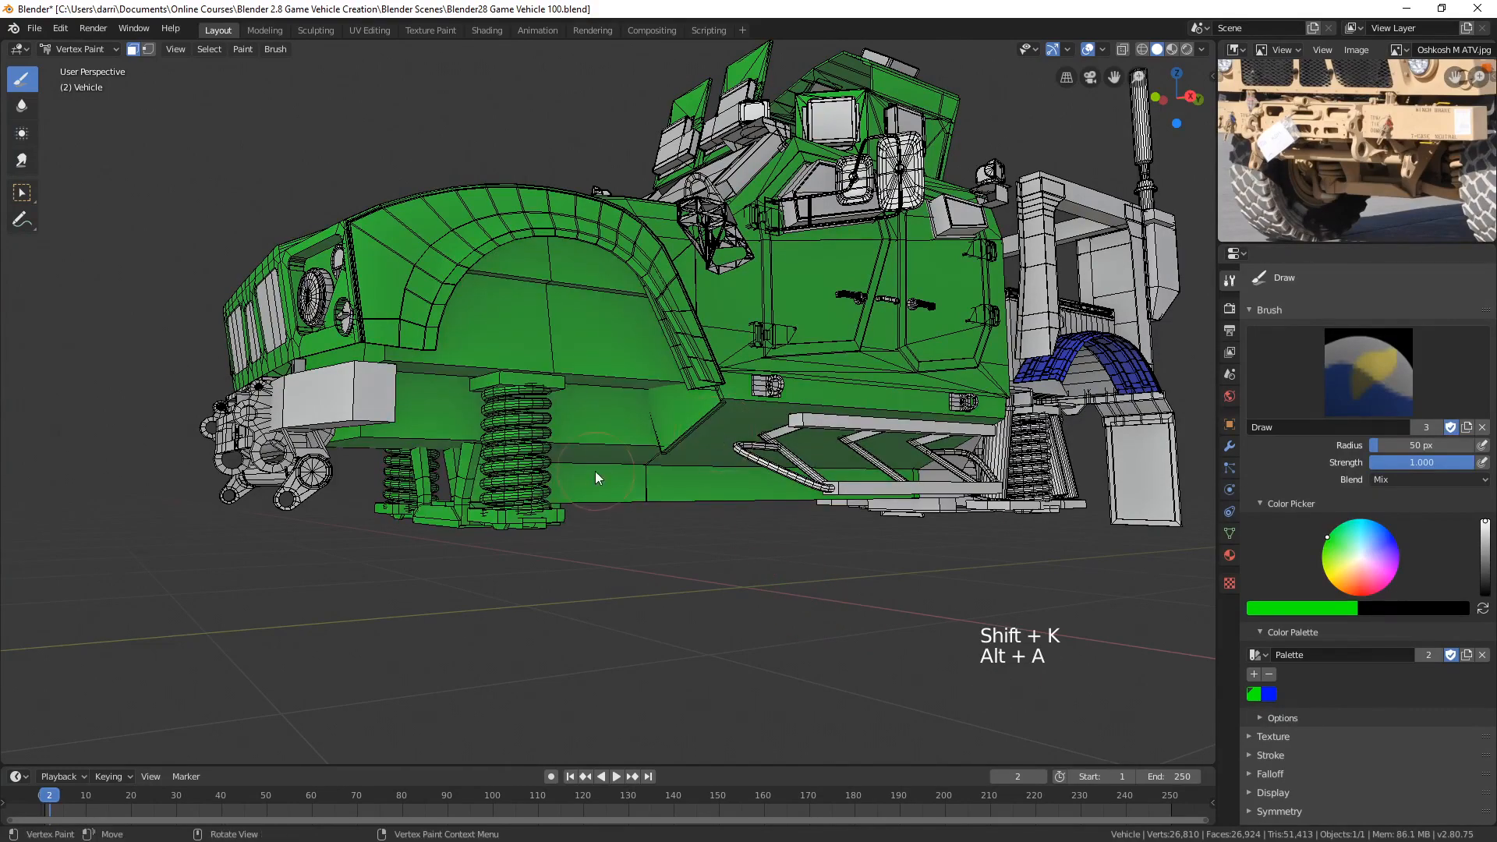
- Select both tie-down rings below the driver-side doors, plus the side step's upper rail and rear curved tube
{"action": "middle_click_drag", "start_coordinate": [596, 473], "coordinate": [537, 450]}
{"action": "scroll", "coordinate": [769, 455], "scroll_direction": "up", "scroll_amount": 2}
{"action": "key", "text": "Tab"}
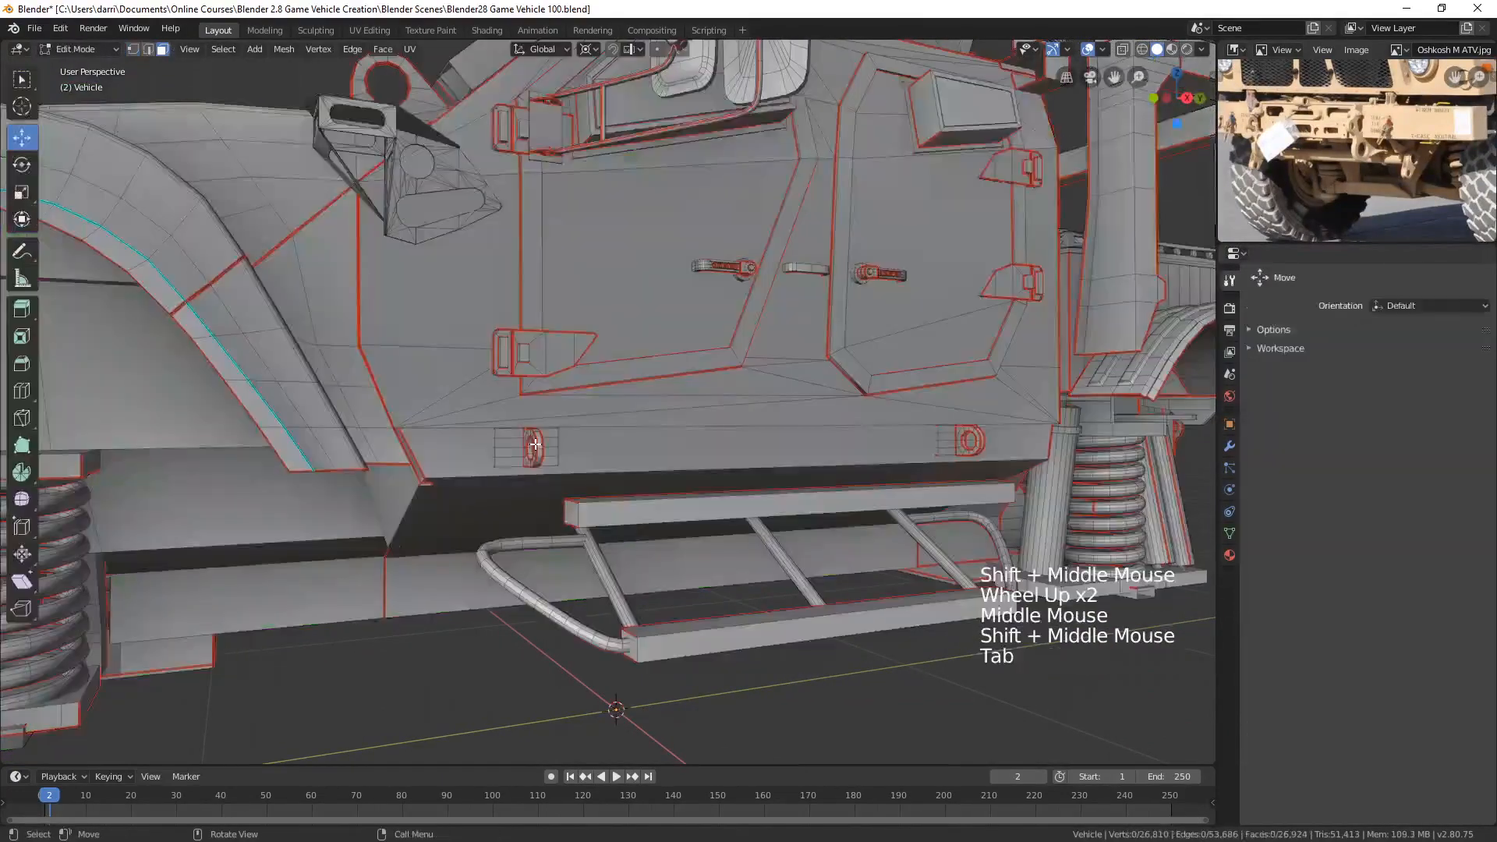
{"action": "key", "text": "l"}
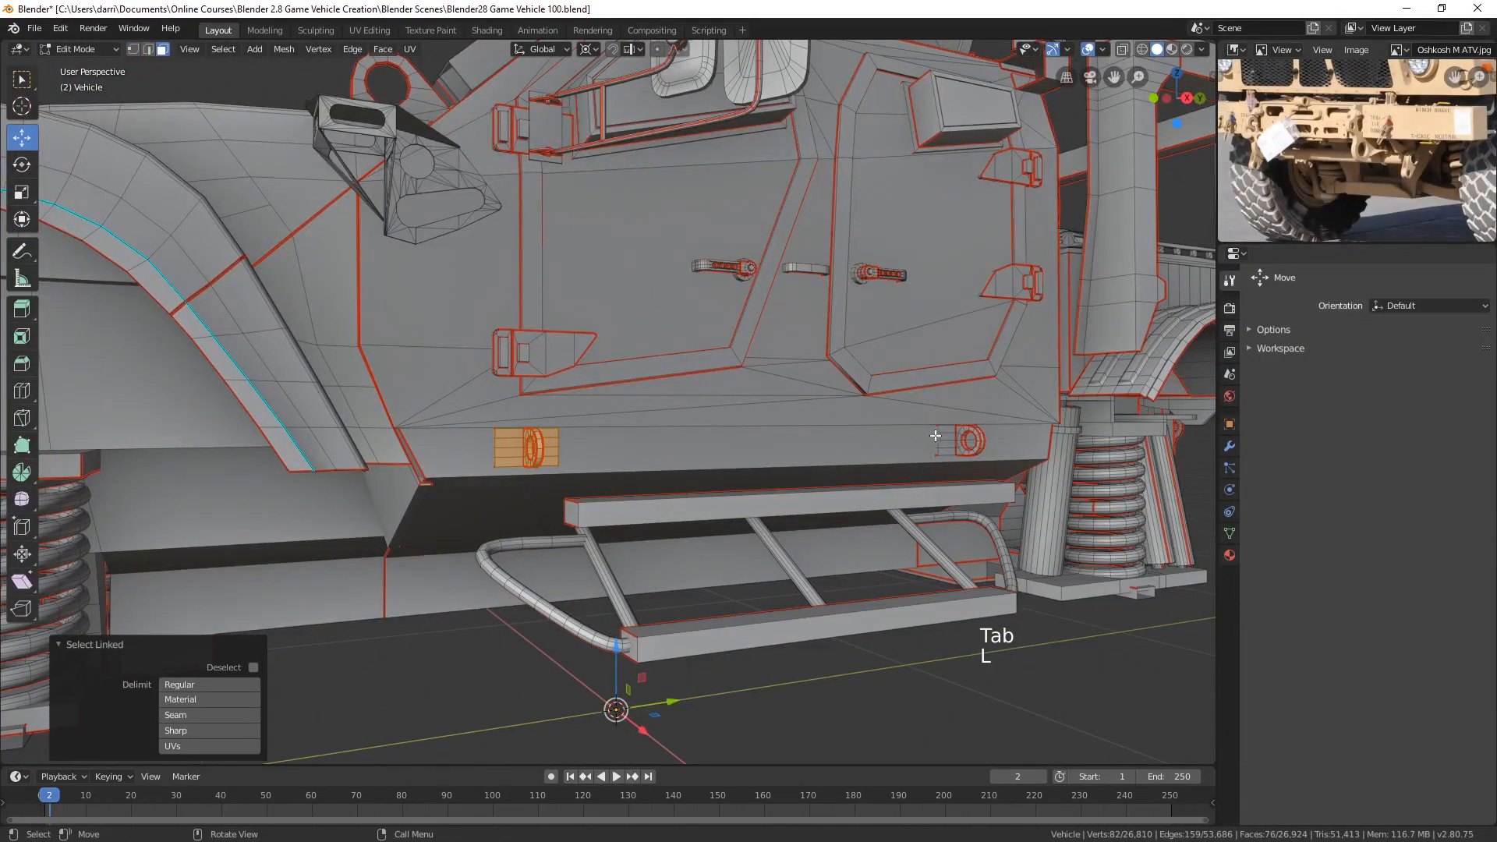
{"action": "key", "text": "l"}
{"action": "key", "text": "l"}
{"action": "key", "text": "l"}
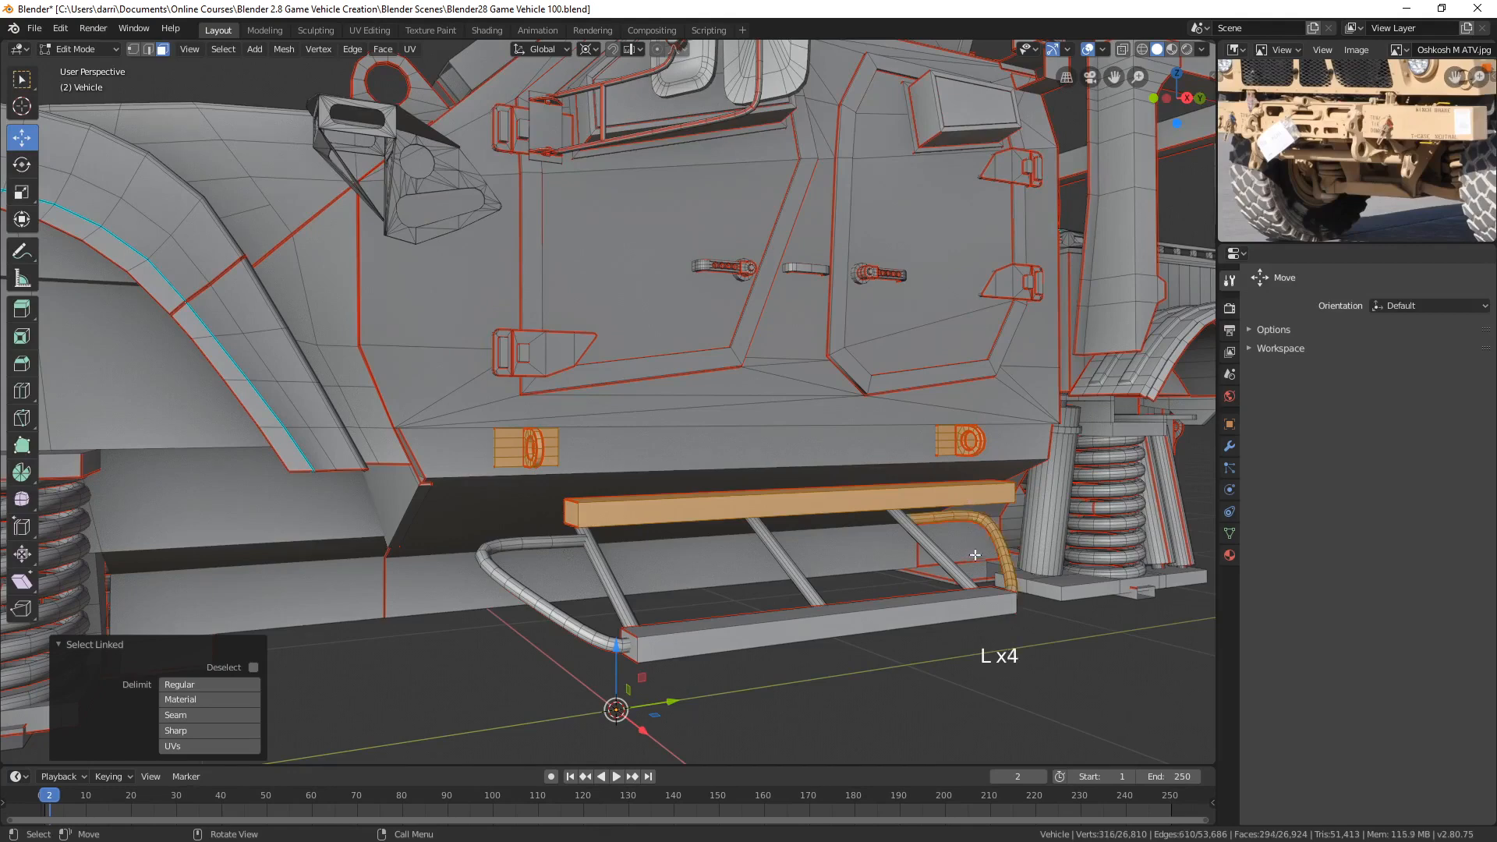
- Add the rest of the driver-side step and its mounting brackets, vertex-fill the selection green and deselect everything
{"action": "key", "text": "l"}
{"action": "key", "text": "l"}
{"action": "key", "text": "l"}
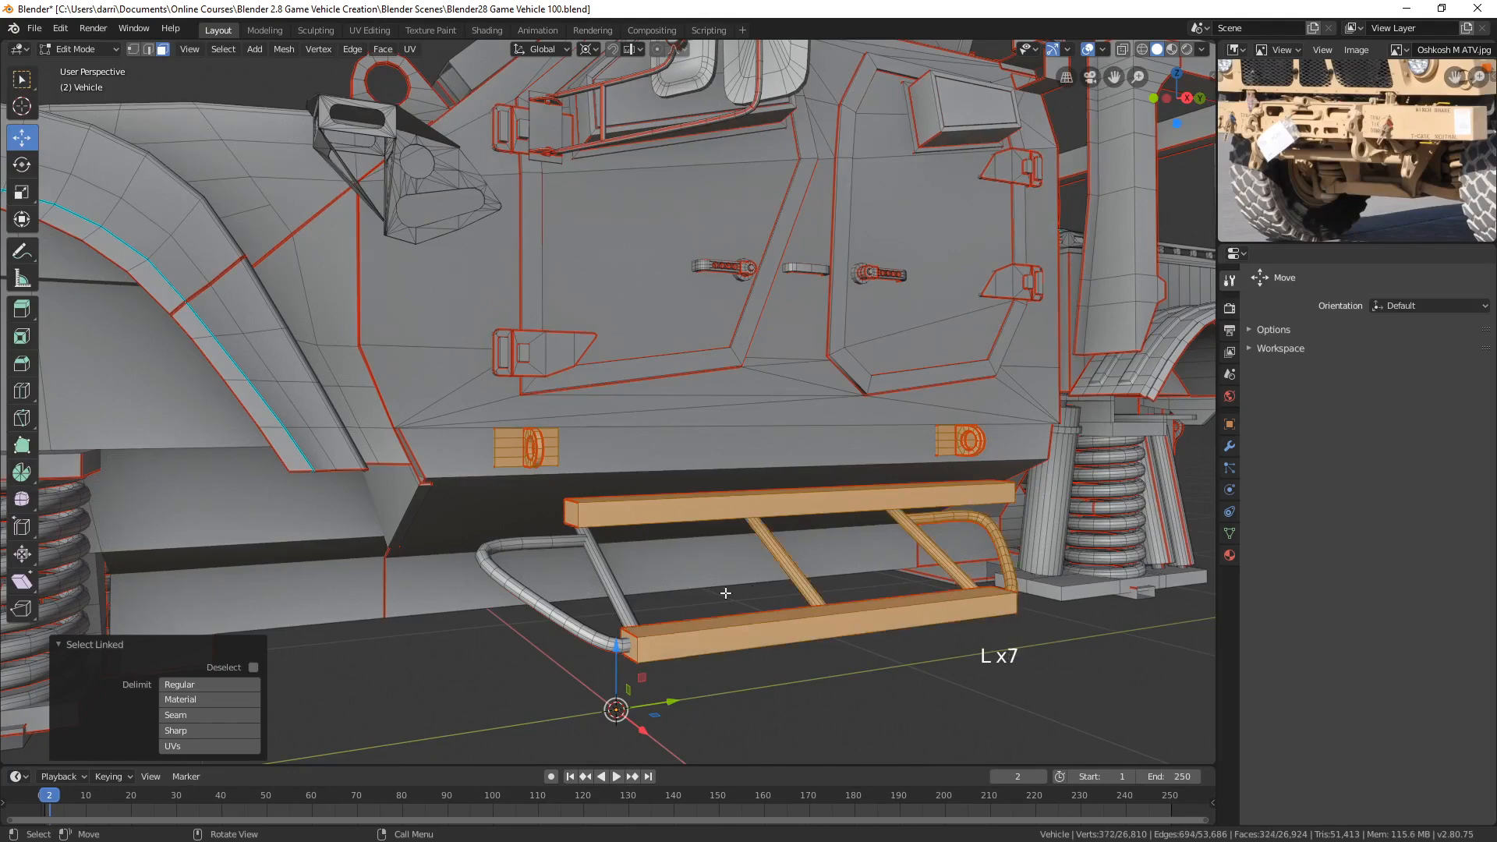
{"action": "key", "text": "l"}
{"action": "key", "text": "l"}
{"action": "middle_click_drag", "start_coordinate": [617, 535], "coordinate": [630, 578]}
{"action": "key", "text": "l"}
{"action": "key", "text": "l"}
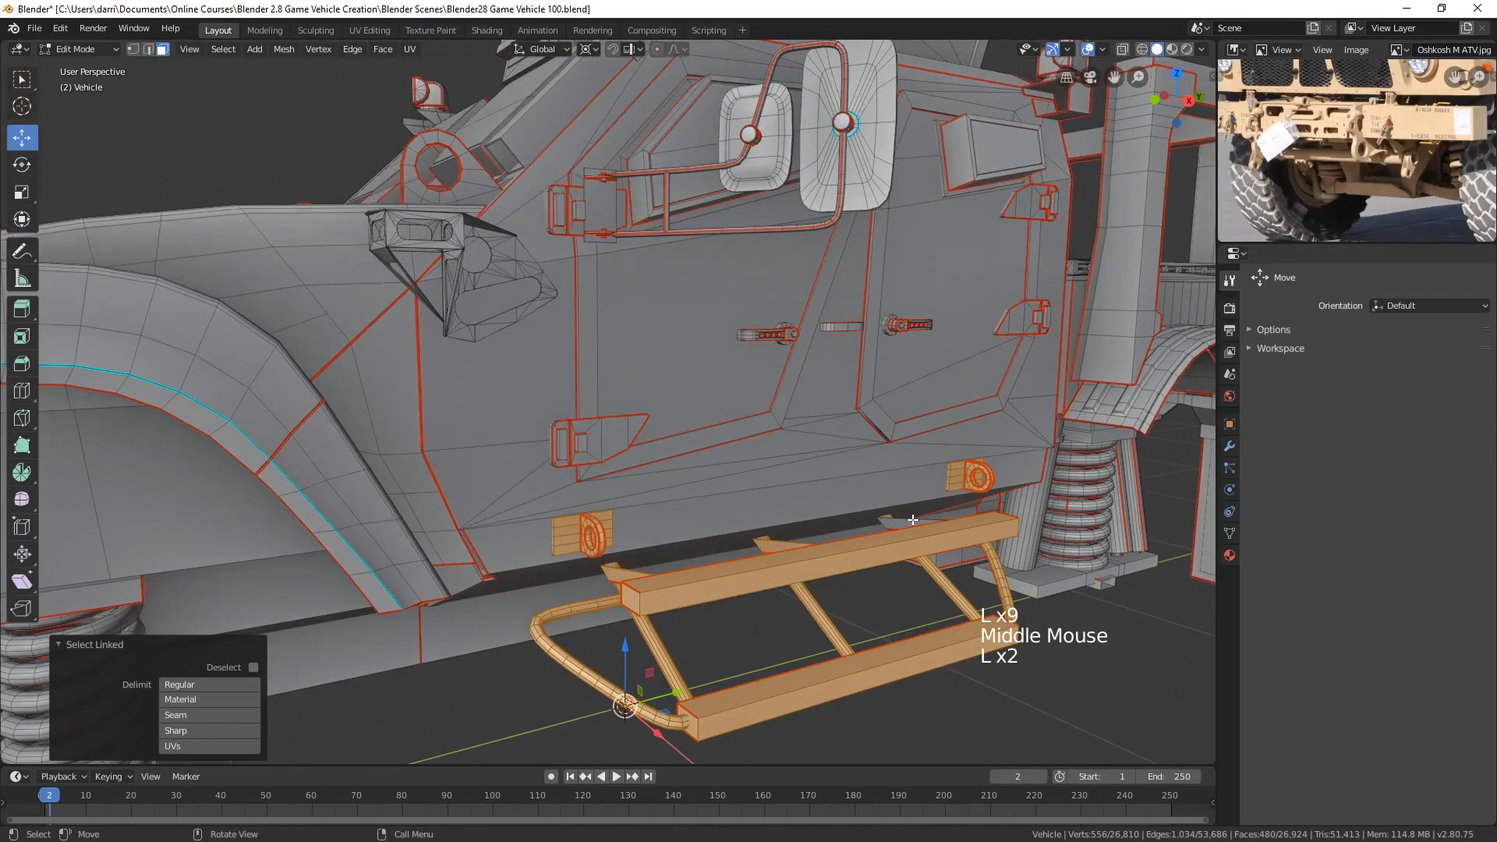
{"action": "key", "text": "l"}
{"action": "key", "text": "Tab"}
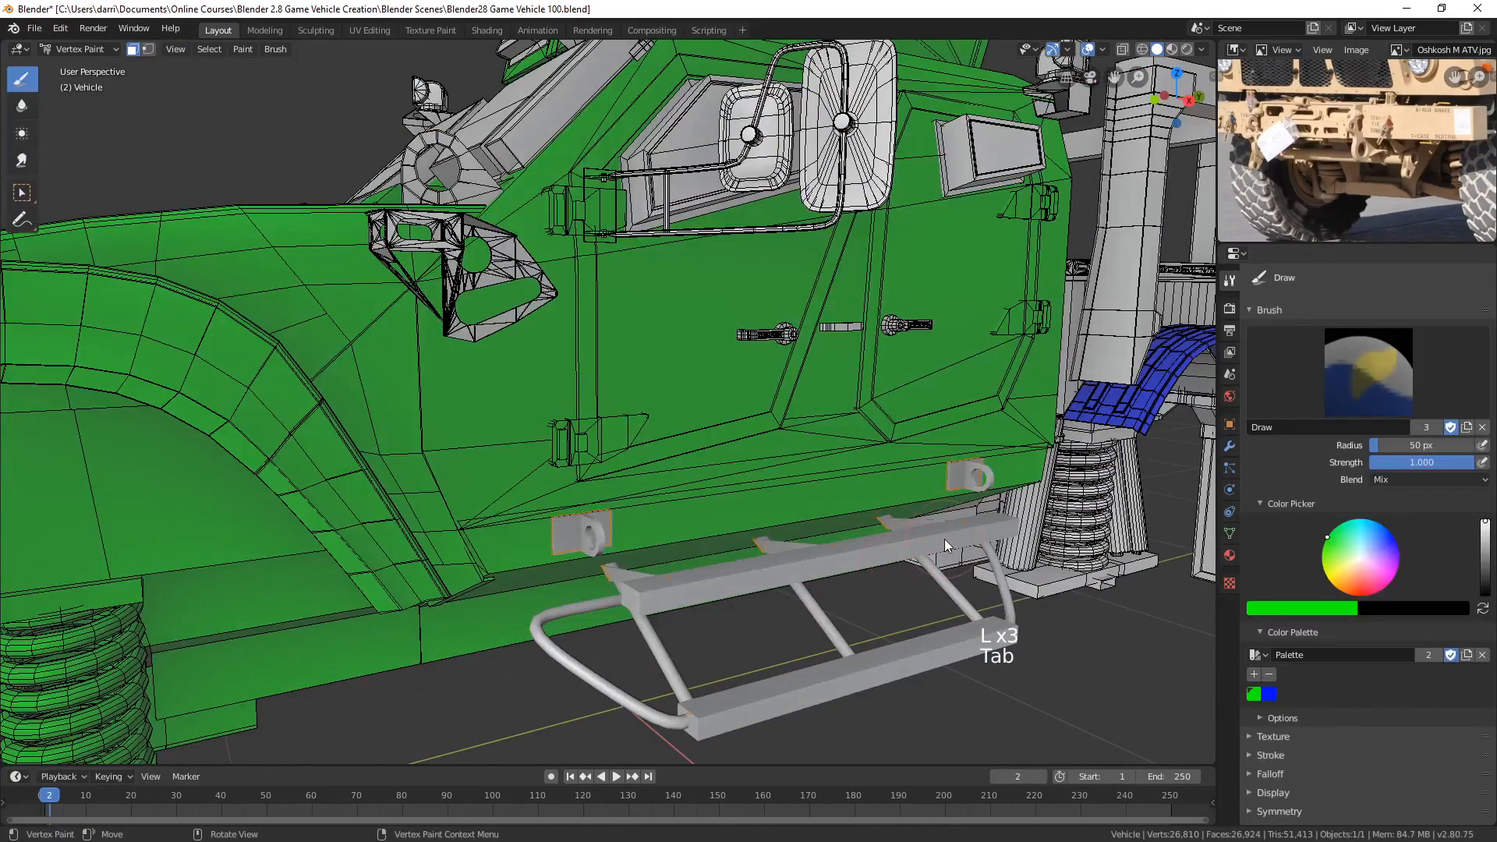
{"action": "key", "text": "shift+k"}
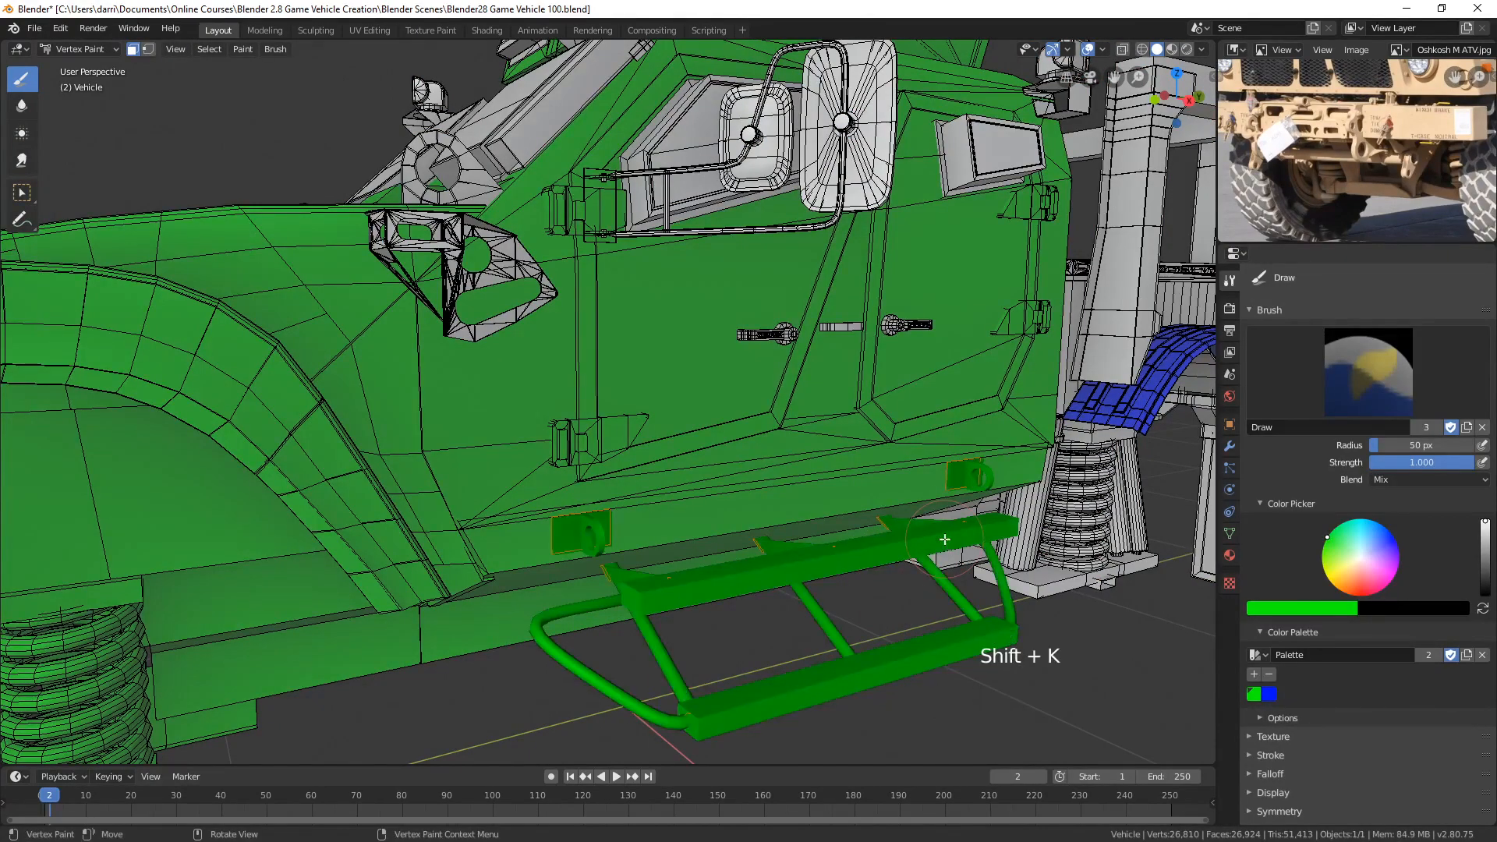
{"action": "key", "text": "Tab"}
{"action": "key", "text": "alt+a"}
- Select all linked pieces of the driver-side fender bracket, fill them with green vertex color and clear the selection
{"action": "mouse_move", "coordinate": [860, 505]}
{"action": "middle_mouse_down"}
{"action": "mouse_move", "coordinate": [735, 400]}
{"action": "mouse_move", "coordinate": [577, 374]}
{"action": "middle_mouse_up"}
{"action": "key", "text": "Tab"}
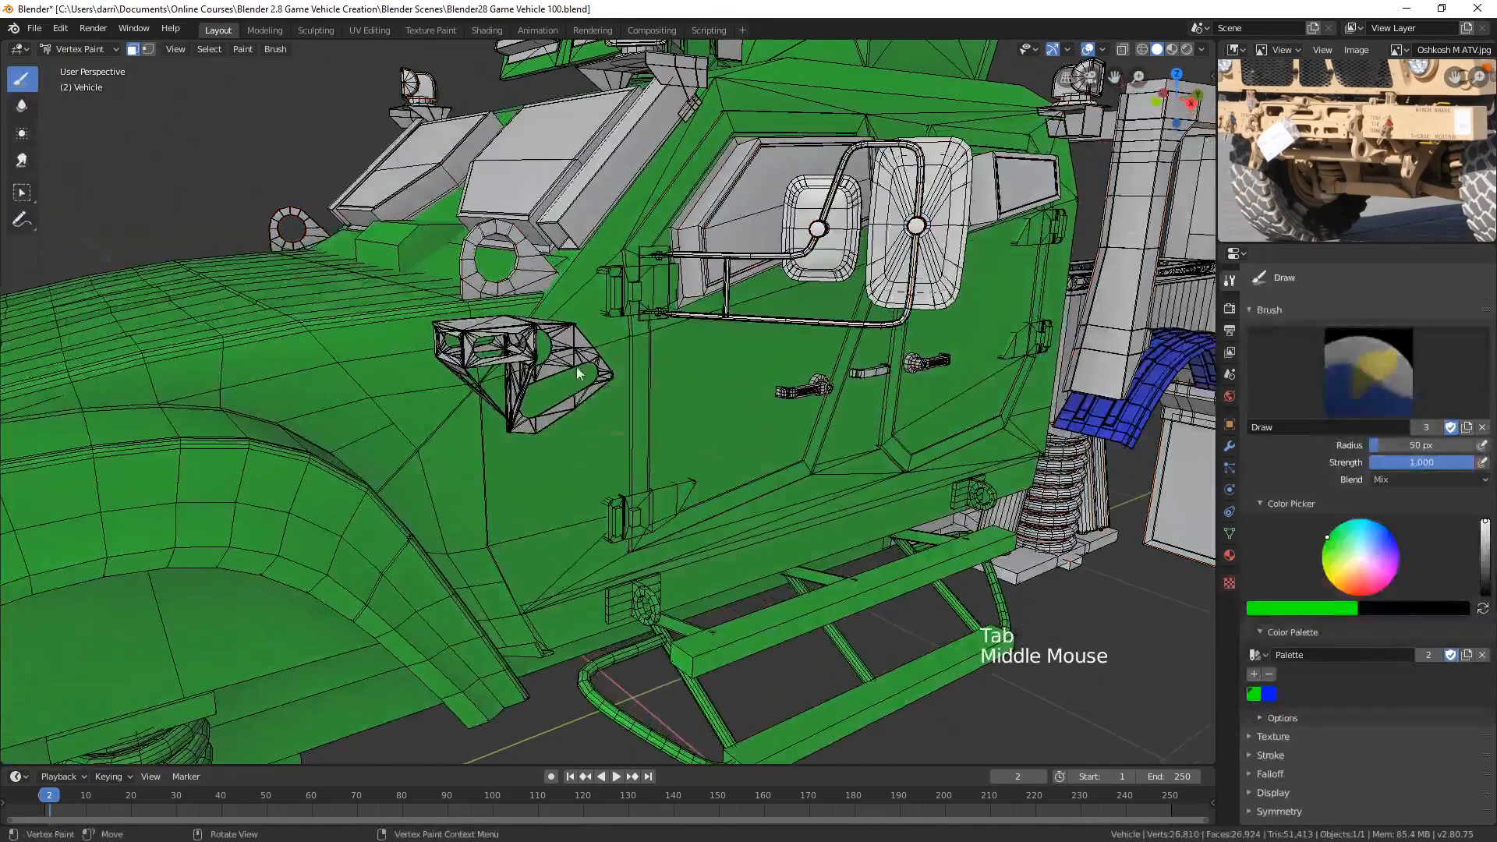
{"action": "key", "text": "Tab"}
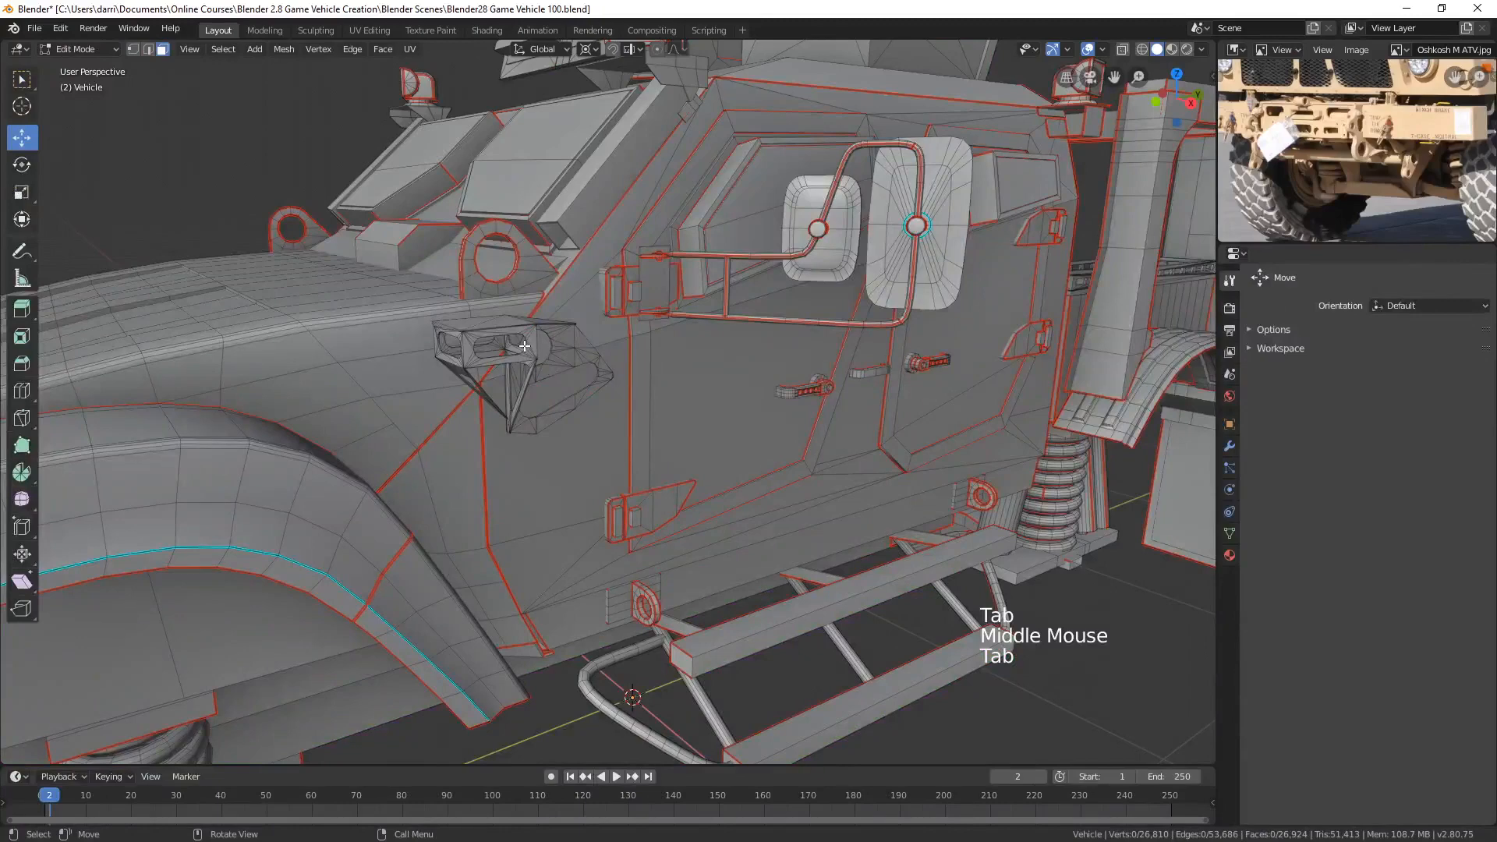
{"action": "key", "text": "l"}
{"action": "key", "text": "l"}
{"action": "key", "text": "l"}
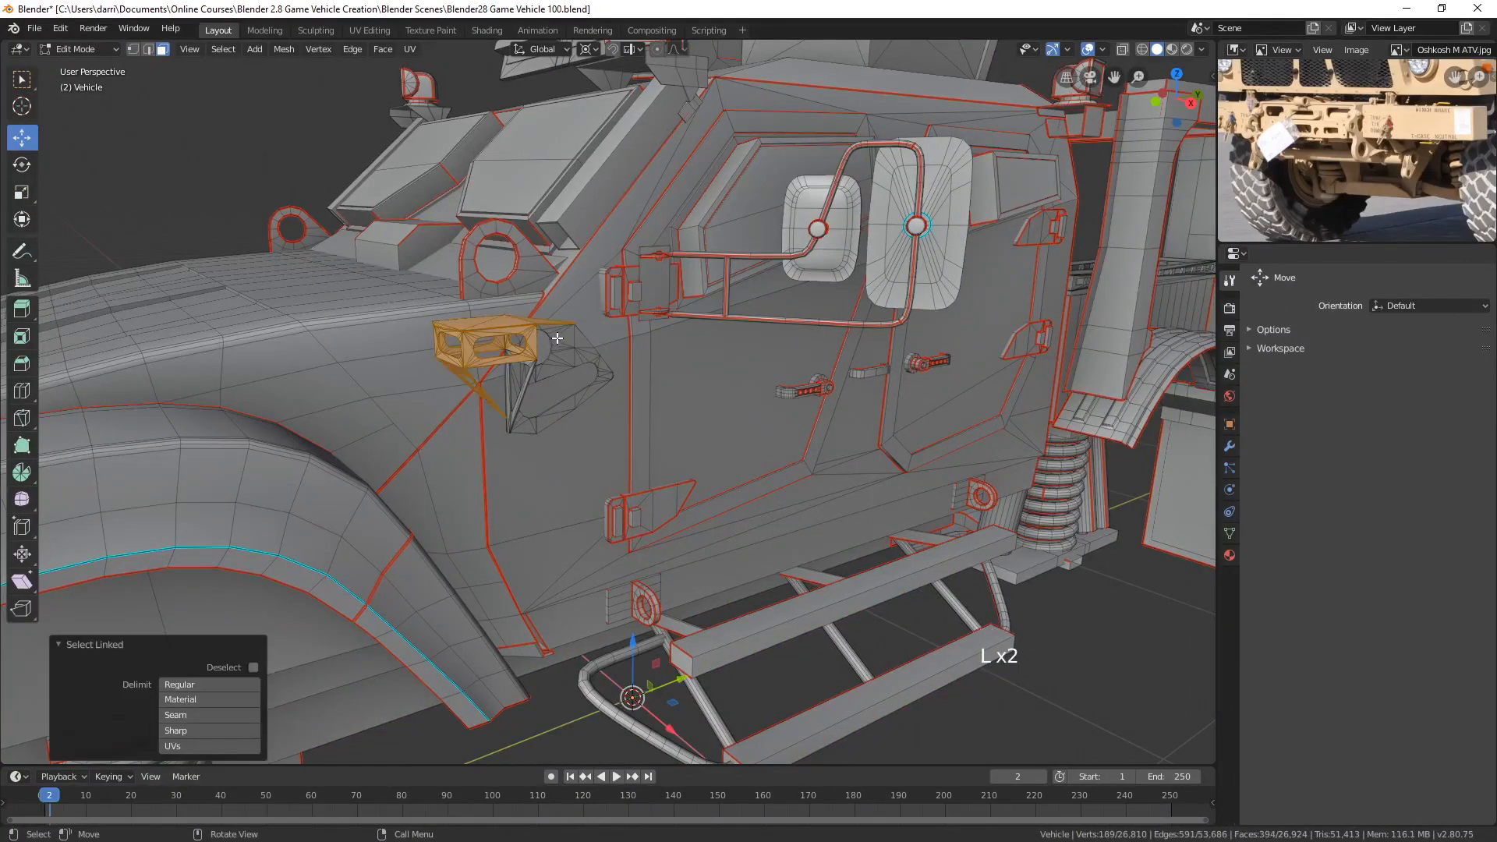
{"action": "key", "text": "Tab"}
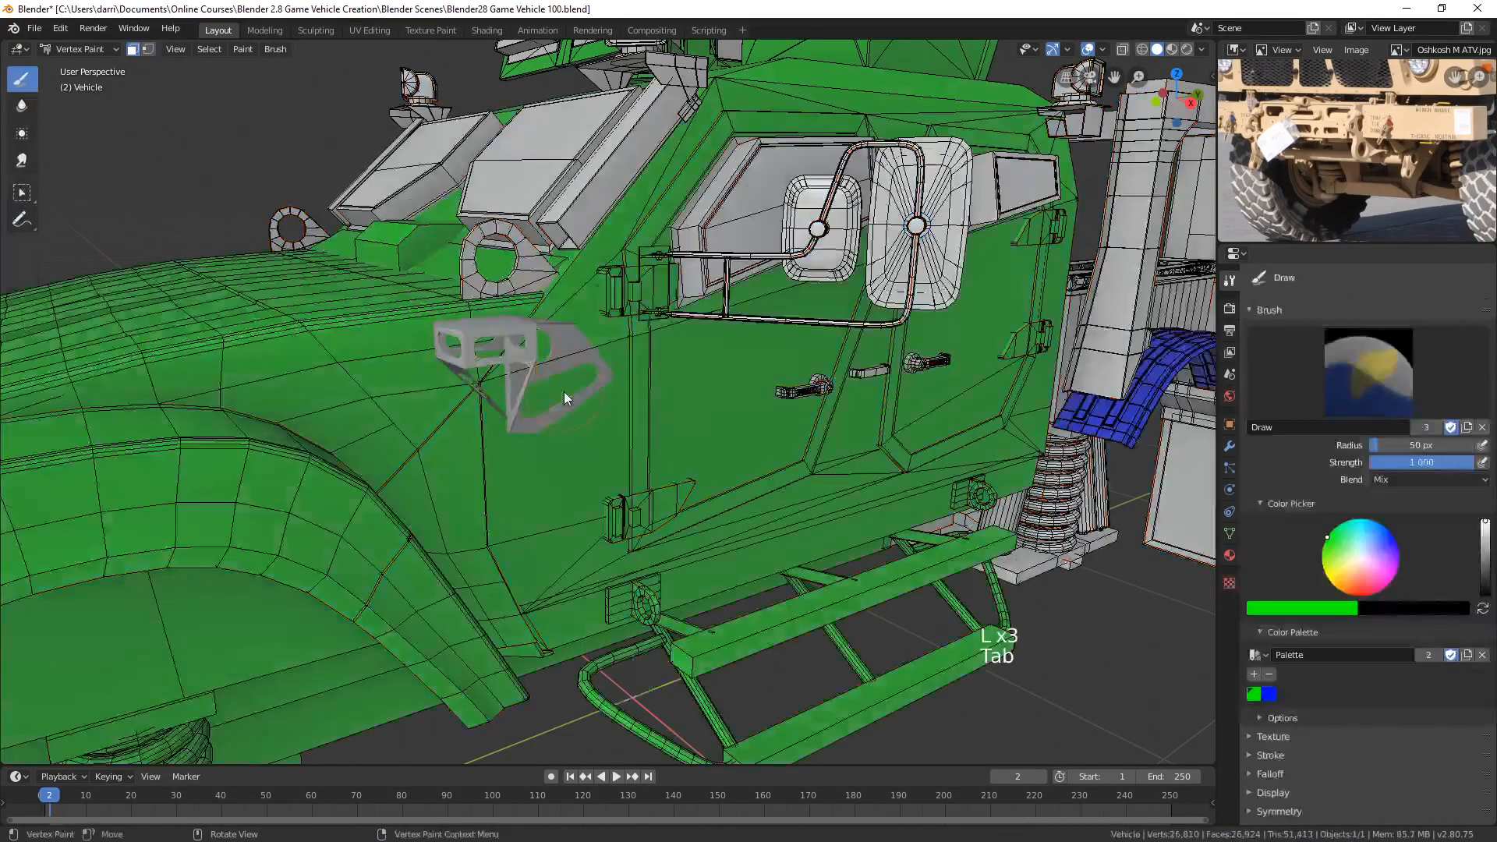
{"action": "key", "text": "shift+k"}
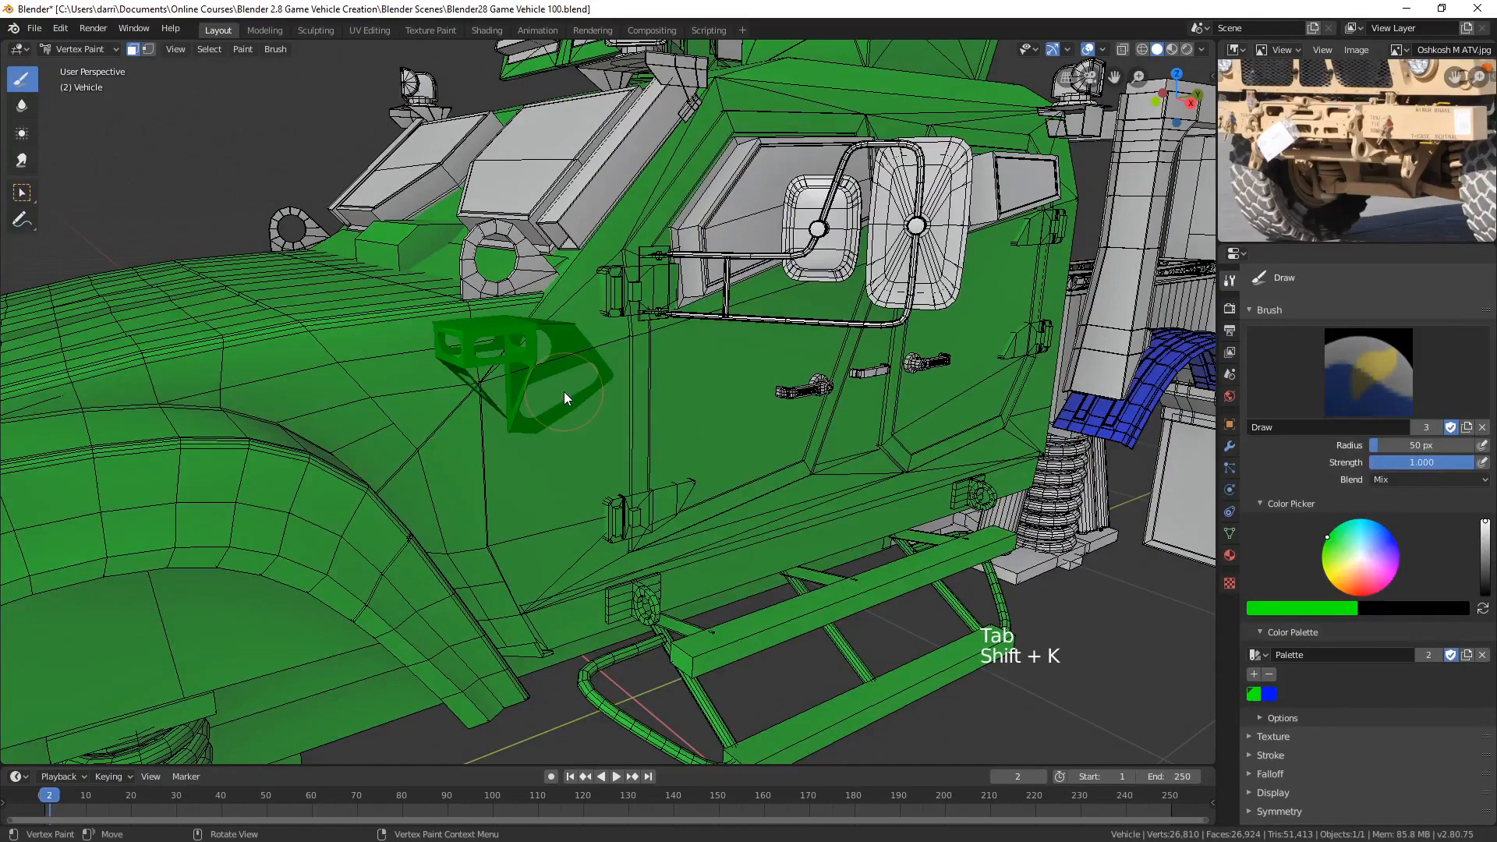
{"action": "key", "text": "alt+a"}
- Select both tie-down rings on the passenger side, plus that side step's upper rail and rear curved tube
{"action": "key", "text": "Tab"}
{"action": "scroll", "coordinate": [558, 401], "scroll_direction": "down", "scroll_amount": 2}
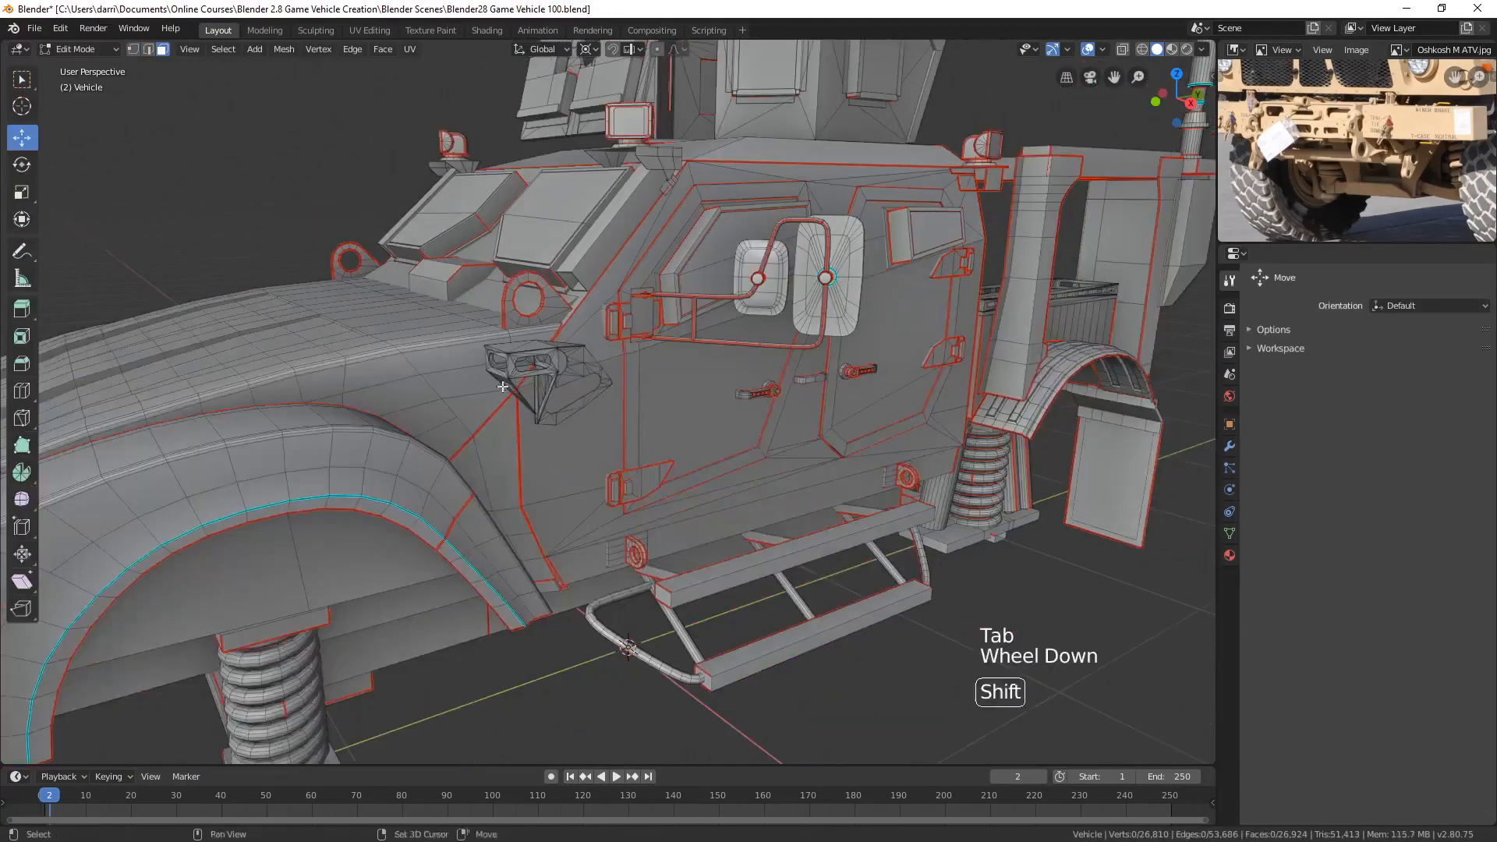
{"action": "mouse_move", "coordinate": [273, 397]}
{"action": "middle_mouse_down", "text": "shift"}
{"action": "mouse_move", "coordinate": [411, 407]}
{"action": "mouse_move", "coordinate": [694, 361]}
{"action": "mouse_move", "coordinate": [602, 334]}
{"action": "mouse_move", "coordinate": [595, 434]}
{"action": "mouse_move", "coordinate": [676, 457]}
{"action": "mouse_move", "coordinate": [643, 457]}
{"action": "mouse_move", "coordinate": [718, 555]}
{"action": "middle_mouse_up", "text": "shift"}
{"action": "scroll", "coordinate": [594, 434], "scroll_direction": "up", "scroll_amount": 2}
{"action": "key", "text": "Tab"}
{"action": "scroll", "coordinate": [638, 470], "scroll_direction": "up", "scroll_amount": 1}
{"action": "scroll", "coordinate": [699, 523], "scroll_direction": "down", "scroll_amount": 1}
{"action": "key", "text": "Tab"}
{"action": "key", "text": "l"}
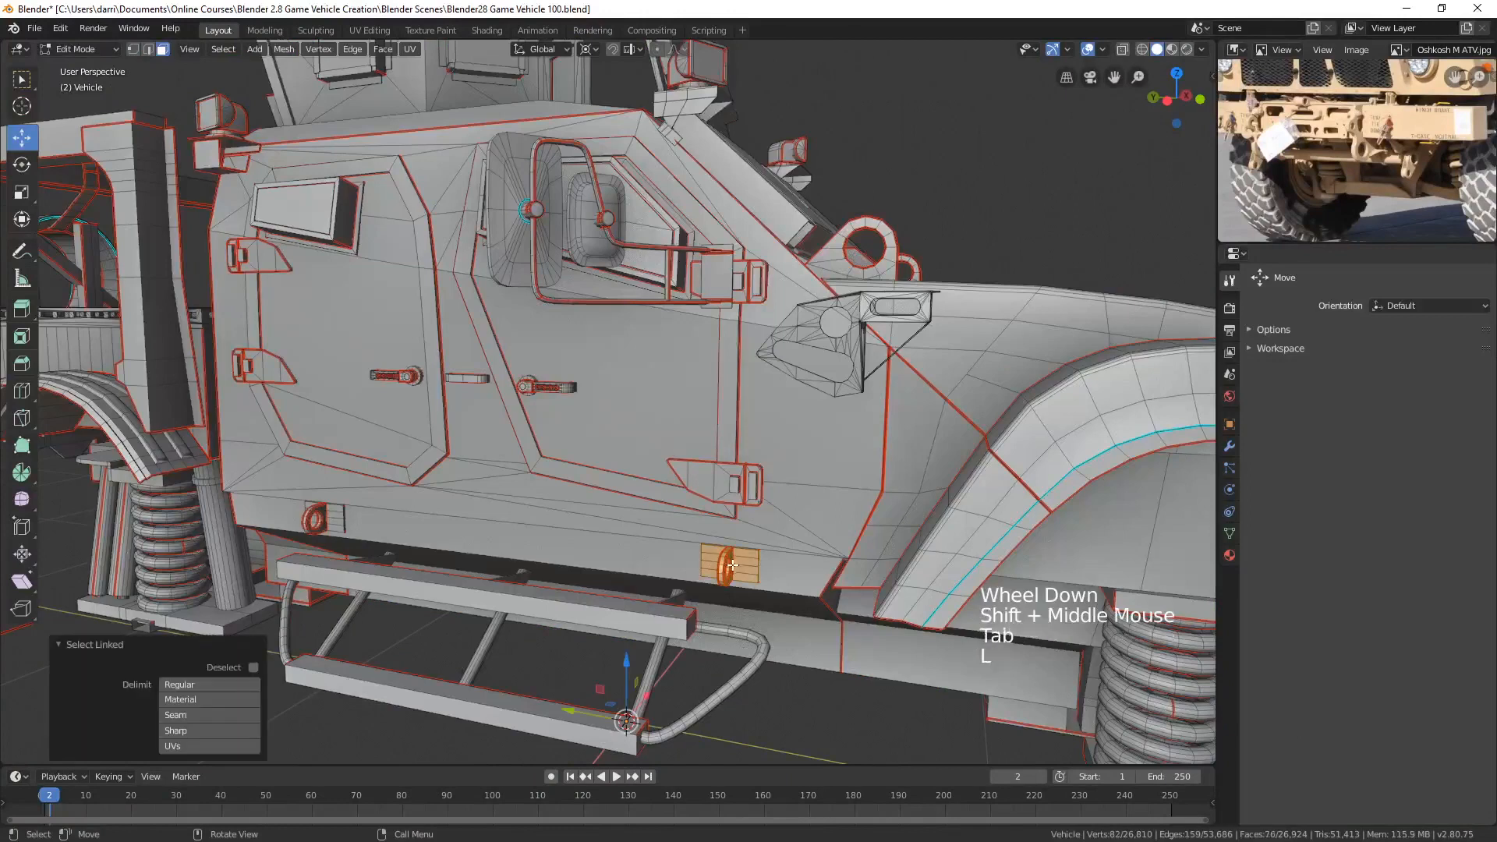
{"action": "key", "text": "l"}
{"action": "key", "text": "l"}
{"action": "key", "text": "l"}
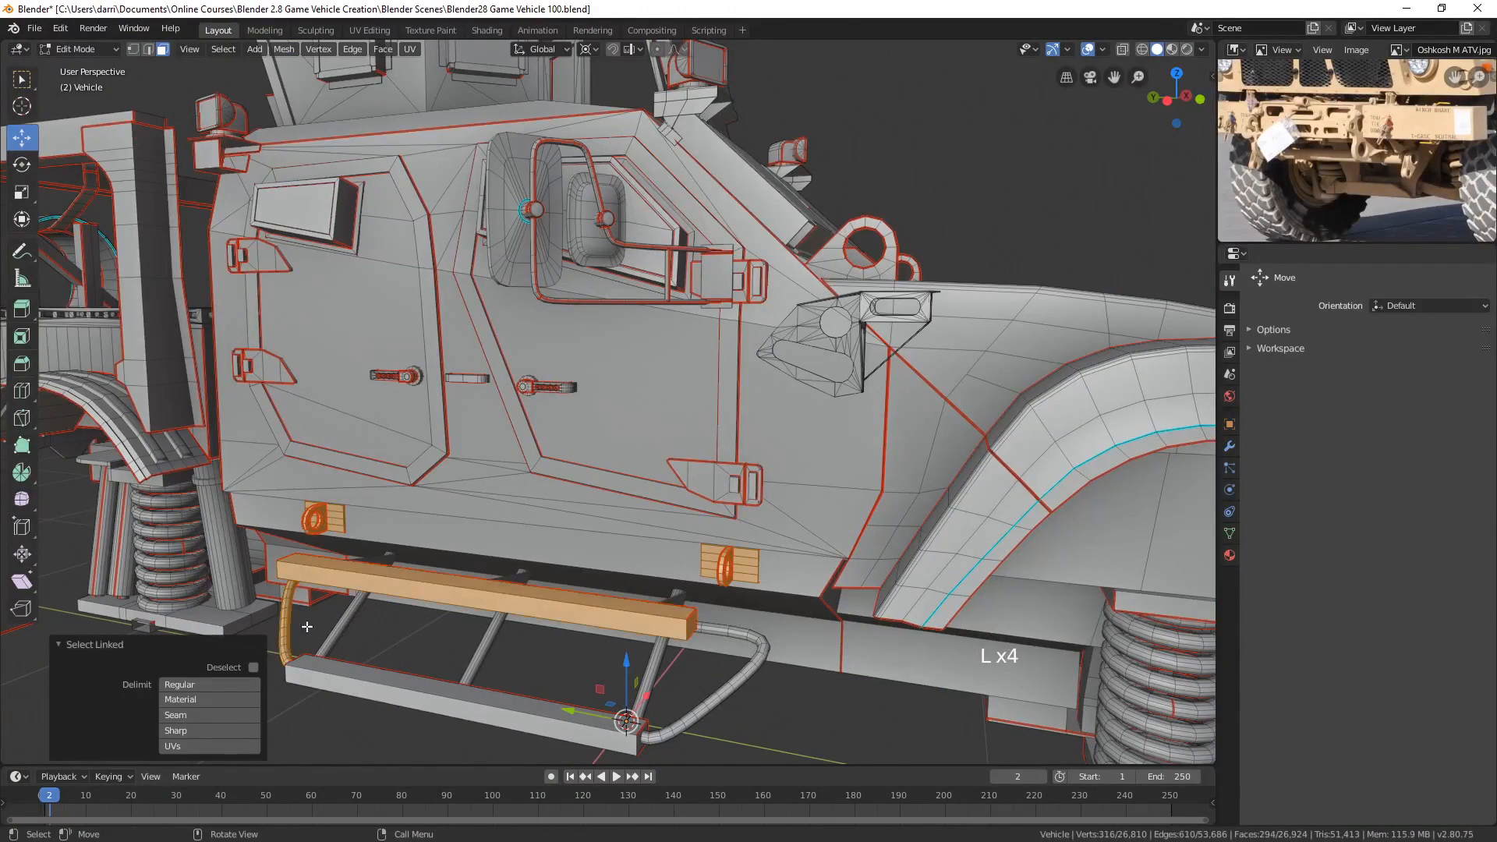
- Add the remaining bars, front tube and mounting brackets of the passenger-side step and fill the selection with green vertex color
{"action": "key", "text": "l"}
{"action": "key", "text": "l"}
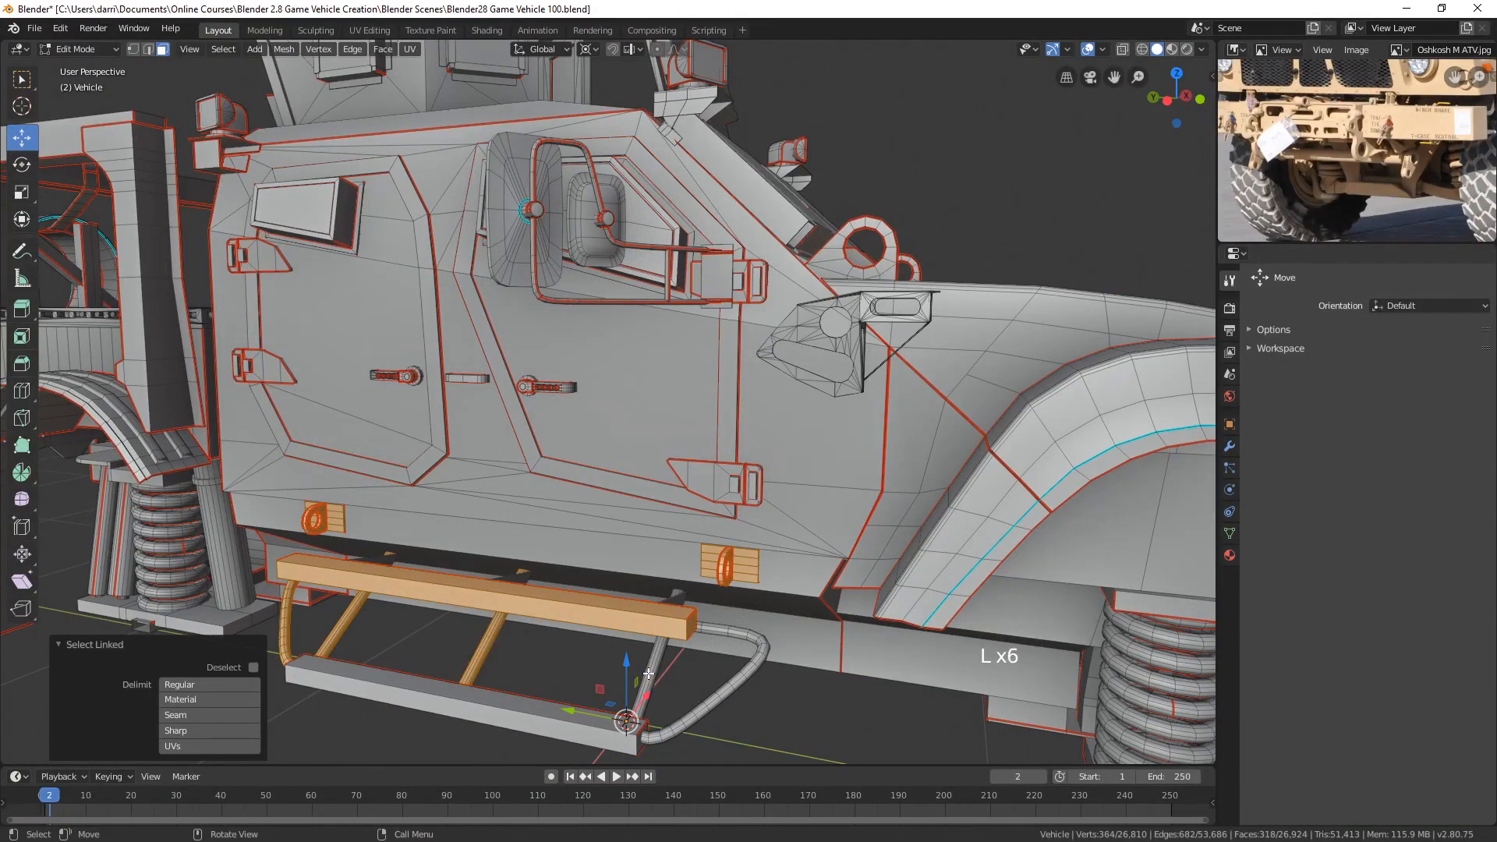
{"action": "key", "text": "l"}
{"action": "key", "text": "l"}
{"action": "key", "text": "l"}
{"action": "middle_click_drag", "start_coordinate": [570, 624], "coordinate": [551, 626]}
{"action": "key", "text": "l"}
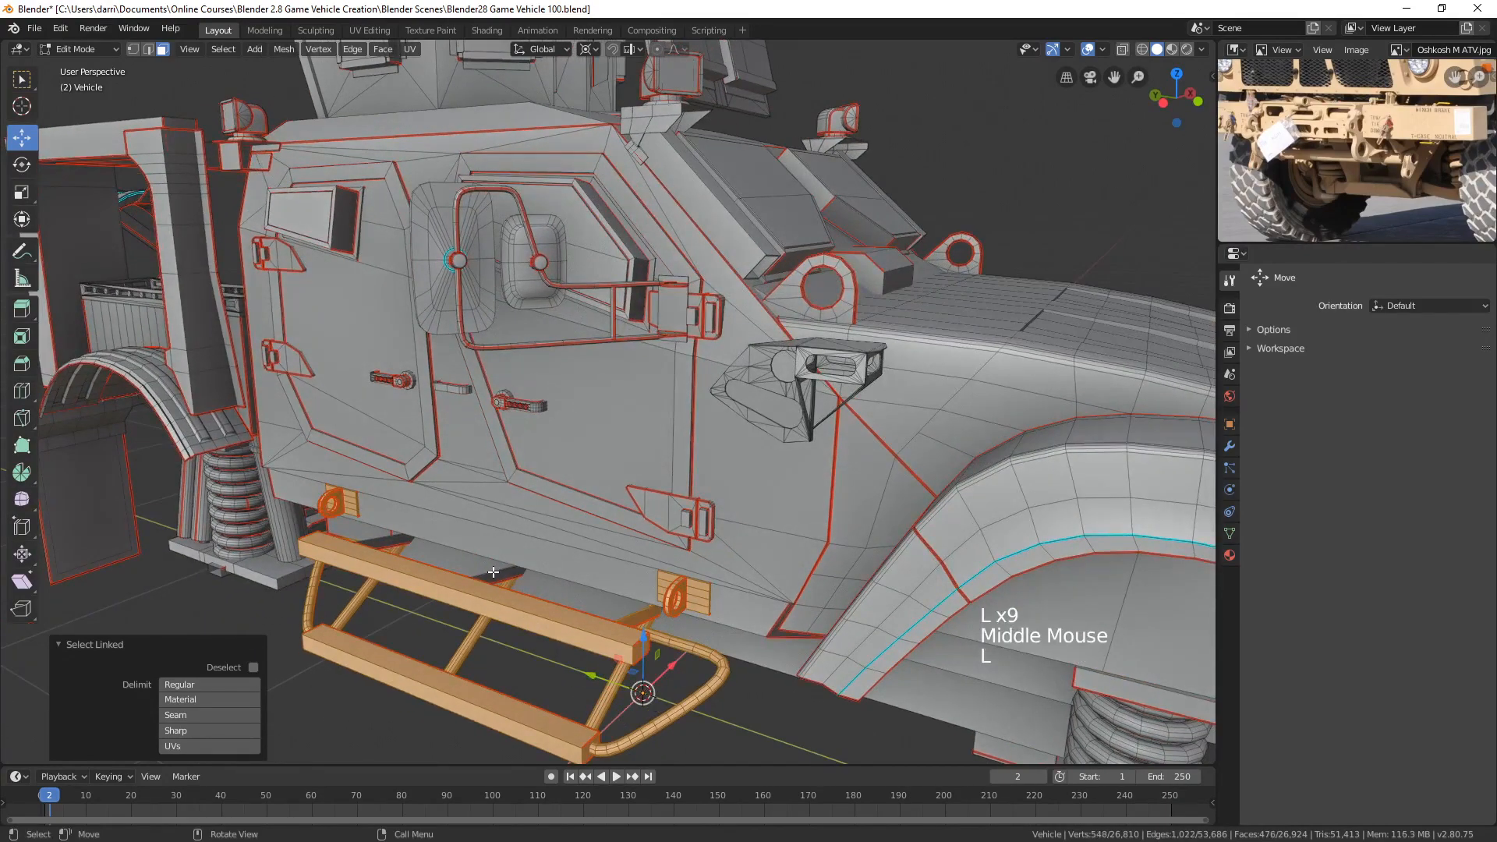
{"action": "key", "text": "l"}
{"action": "key", "text": "l"}
{"action": "key", "text": "Tab"}
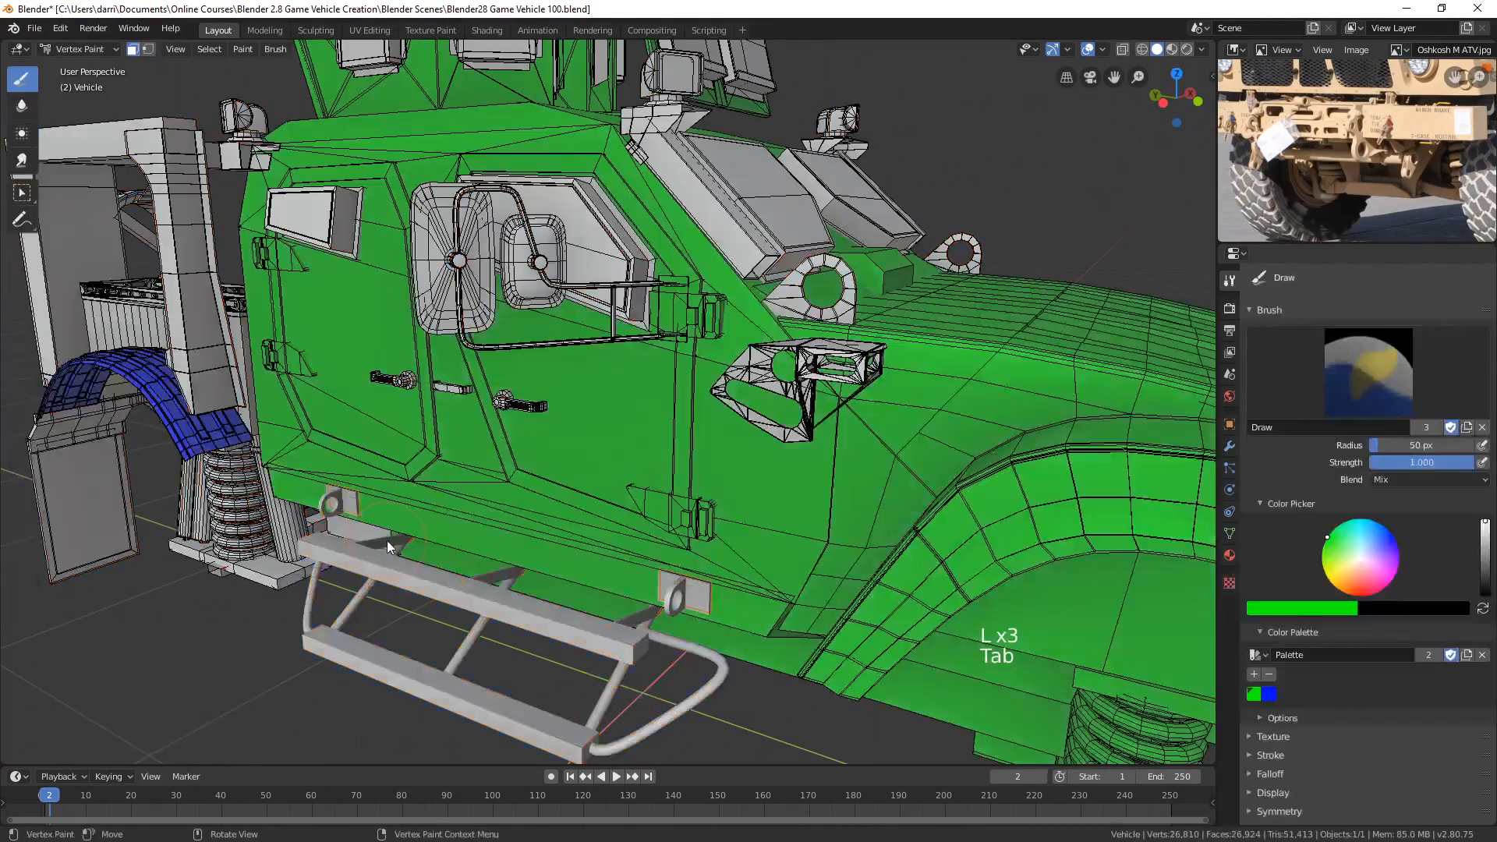
{"action": "key", "text": "shift+k"}
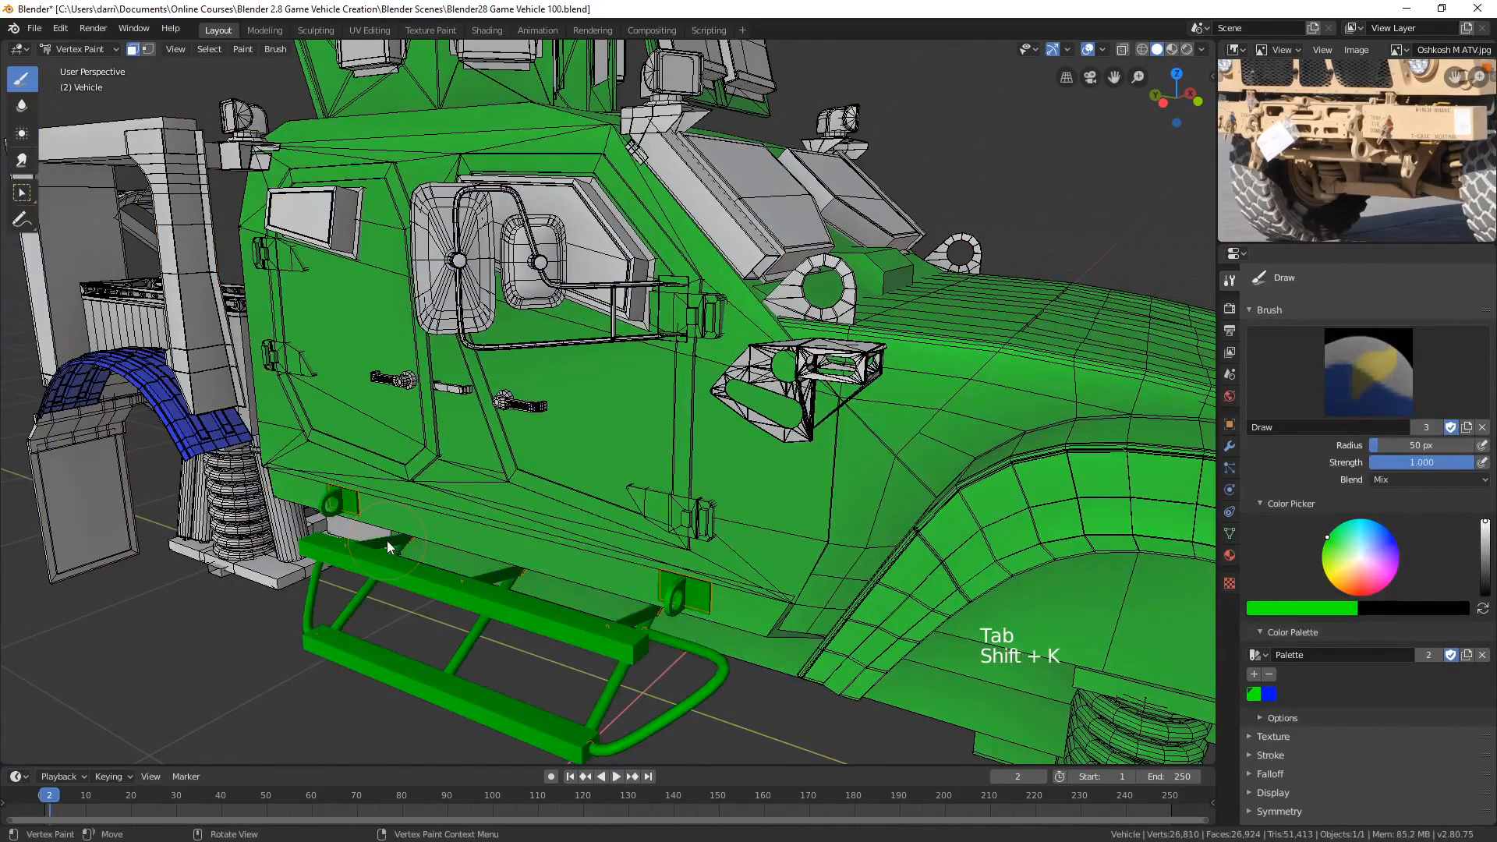
- Add the passenger-side fender bracket's linked pieces to the selection, fill them green and deselect everything
{"action": "key", "text": "Tab"}
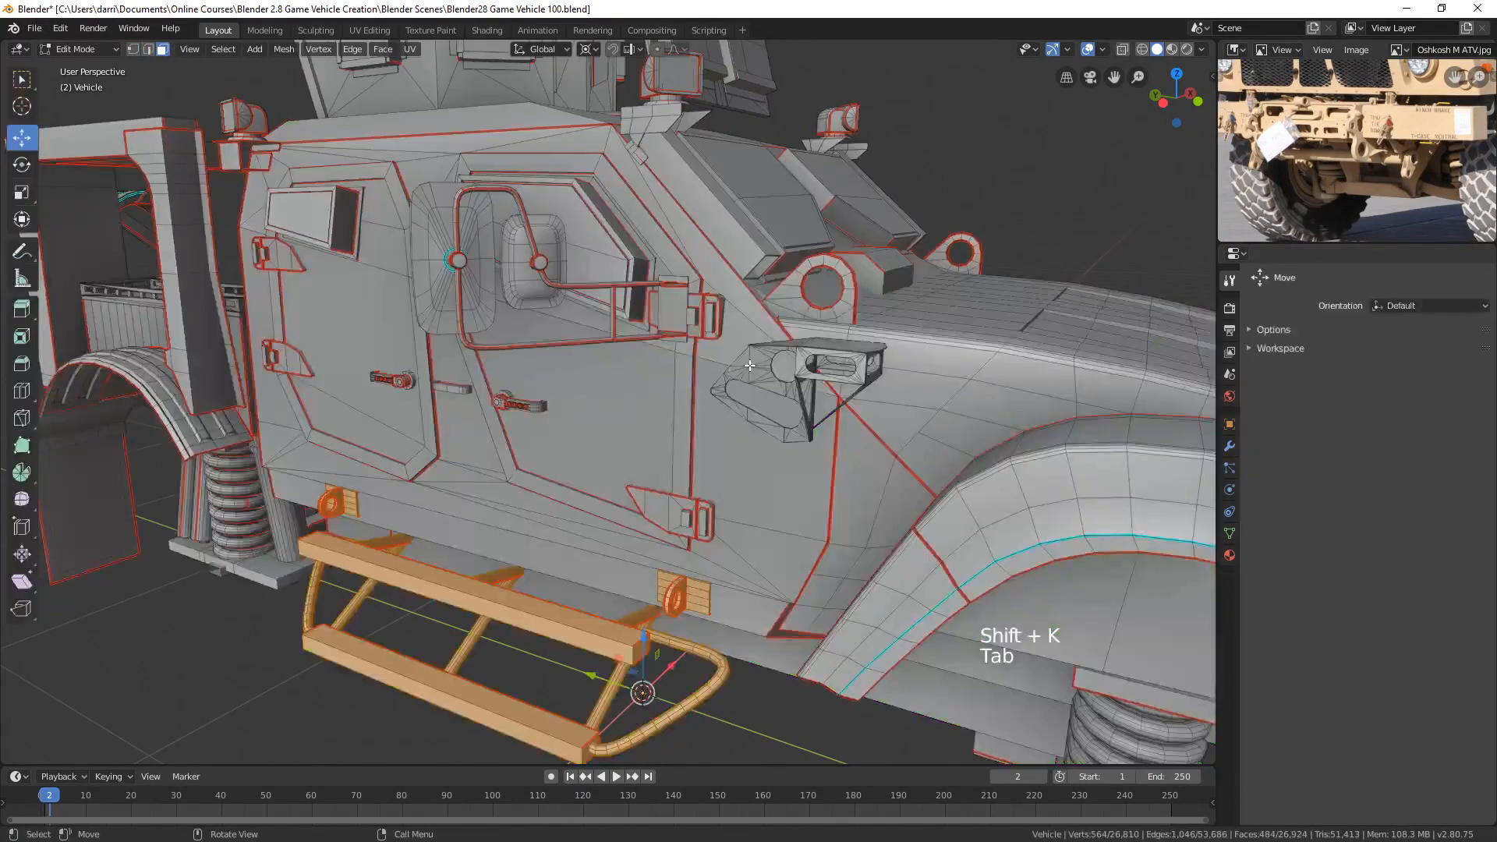
{"action": "key", "text": "l"}
{"action": "key", "text": "l"}
{"action": "key", "text": "l"}
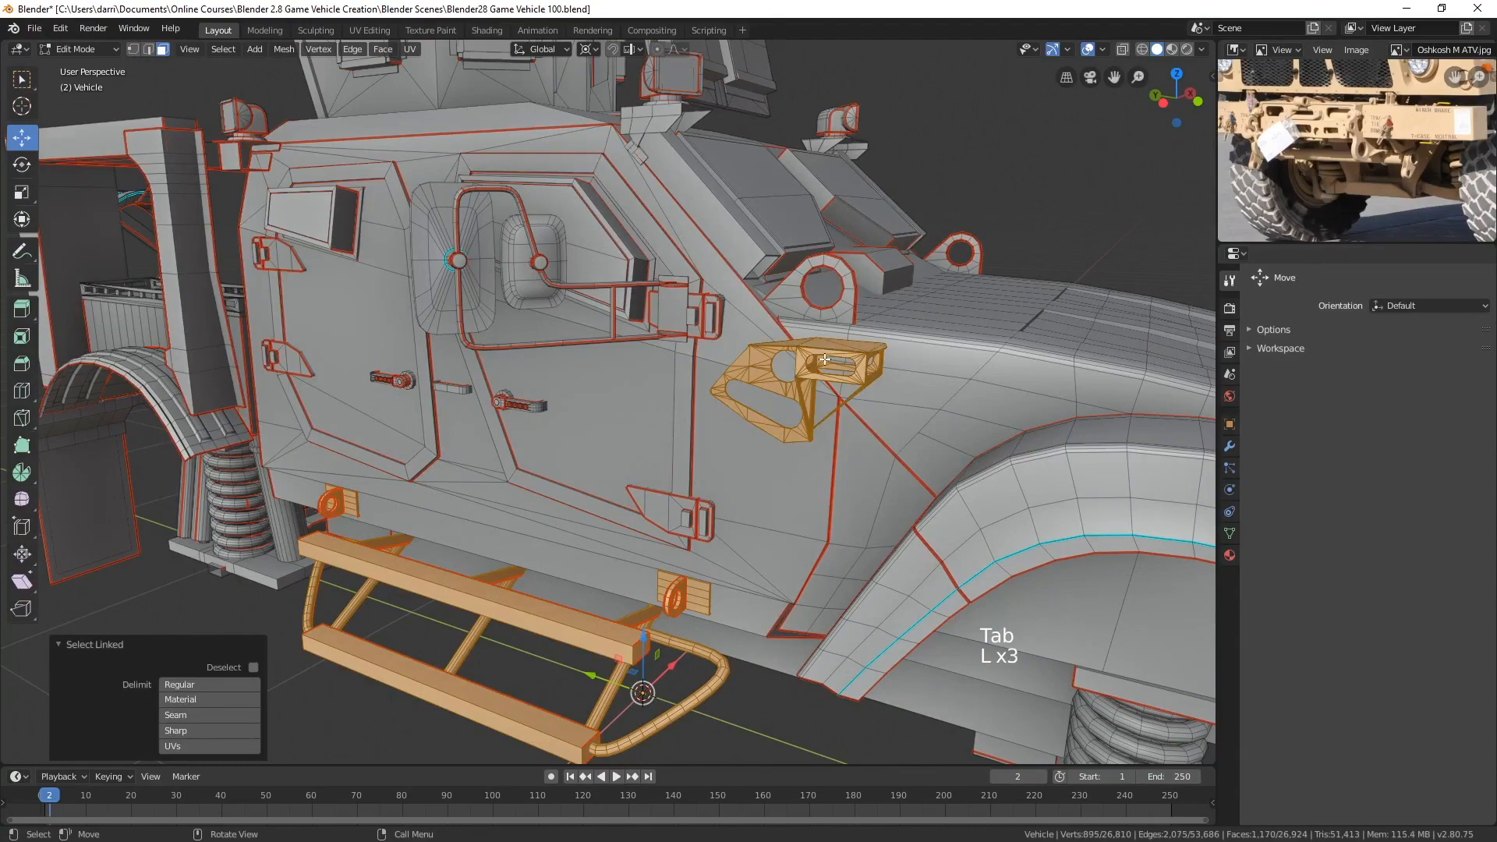
{"action": "key", "text": "Tab"}
{"action": "key", "text": "shift+k"}
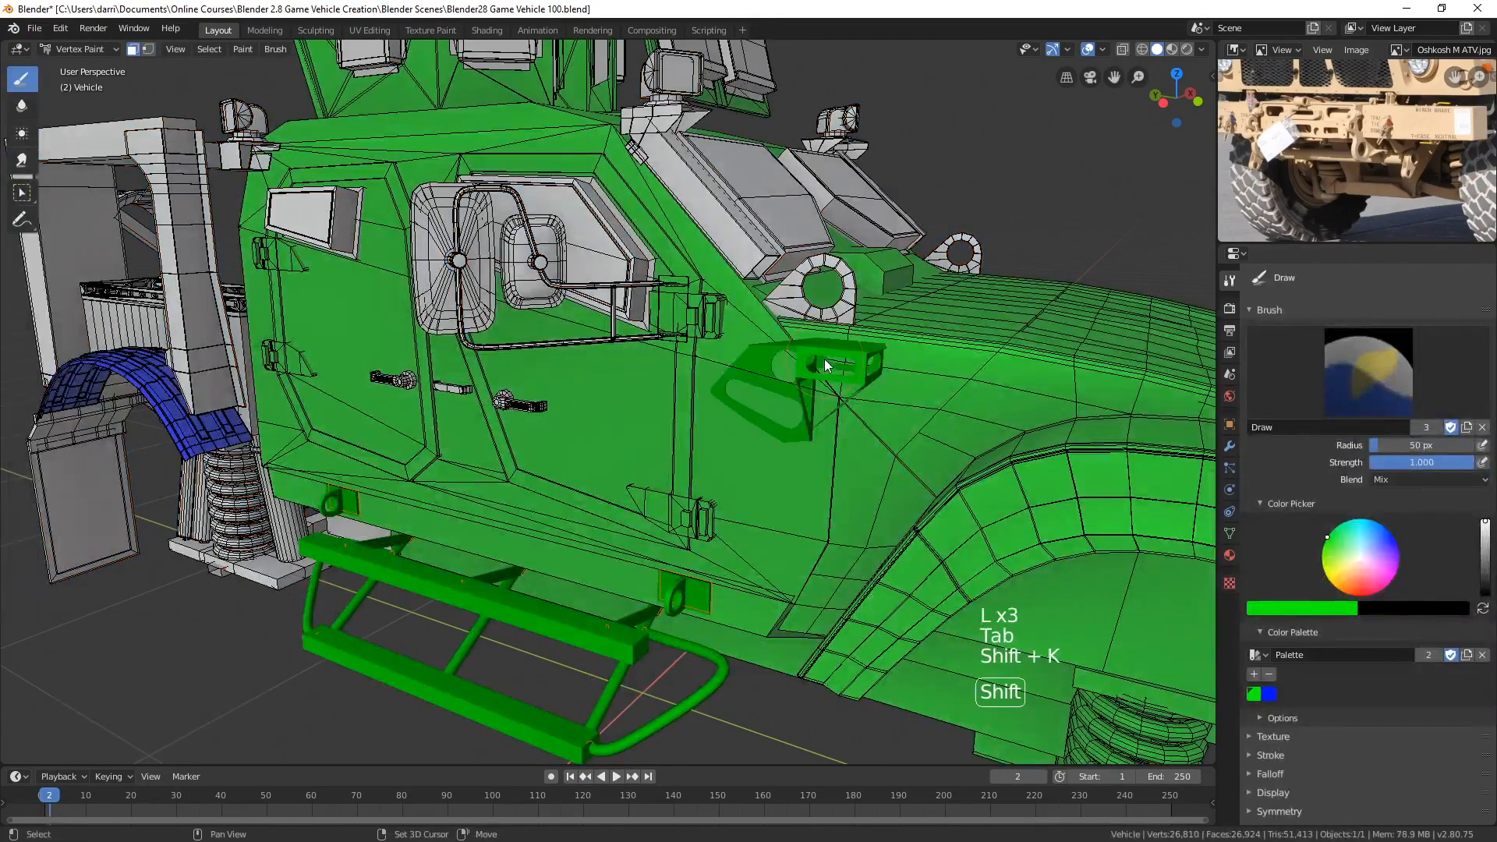
{"action": "key", "text": "alt+a"}
- Select the linked pieces of the passenger-side windshield light mount and pillar cover, that side's lifting ring and the box on the hood
{"action": "middle_click_drag", "start_coordinate": [802, 345], "coordinate": [576, 382]}
{"action": "mouse_move", "coordinate": [779, 390]}
{"action": "middle_mouse_down"}
{"action": "mouse_move", "coordinate": [659, 413]}
{"action": "mouse_move", "coordinate": [630, 400]}
{"action": "middle_mouse_up"}
{"action": "key", "text": "Tab"}
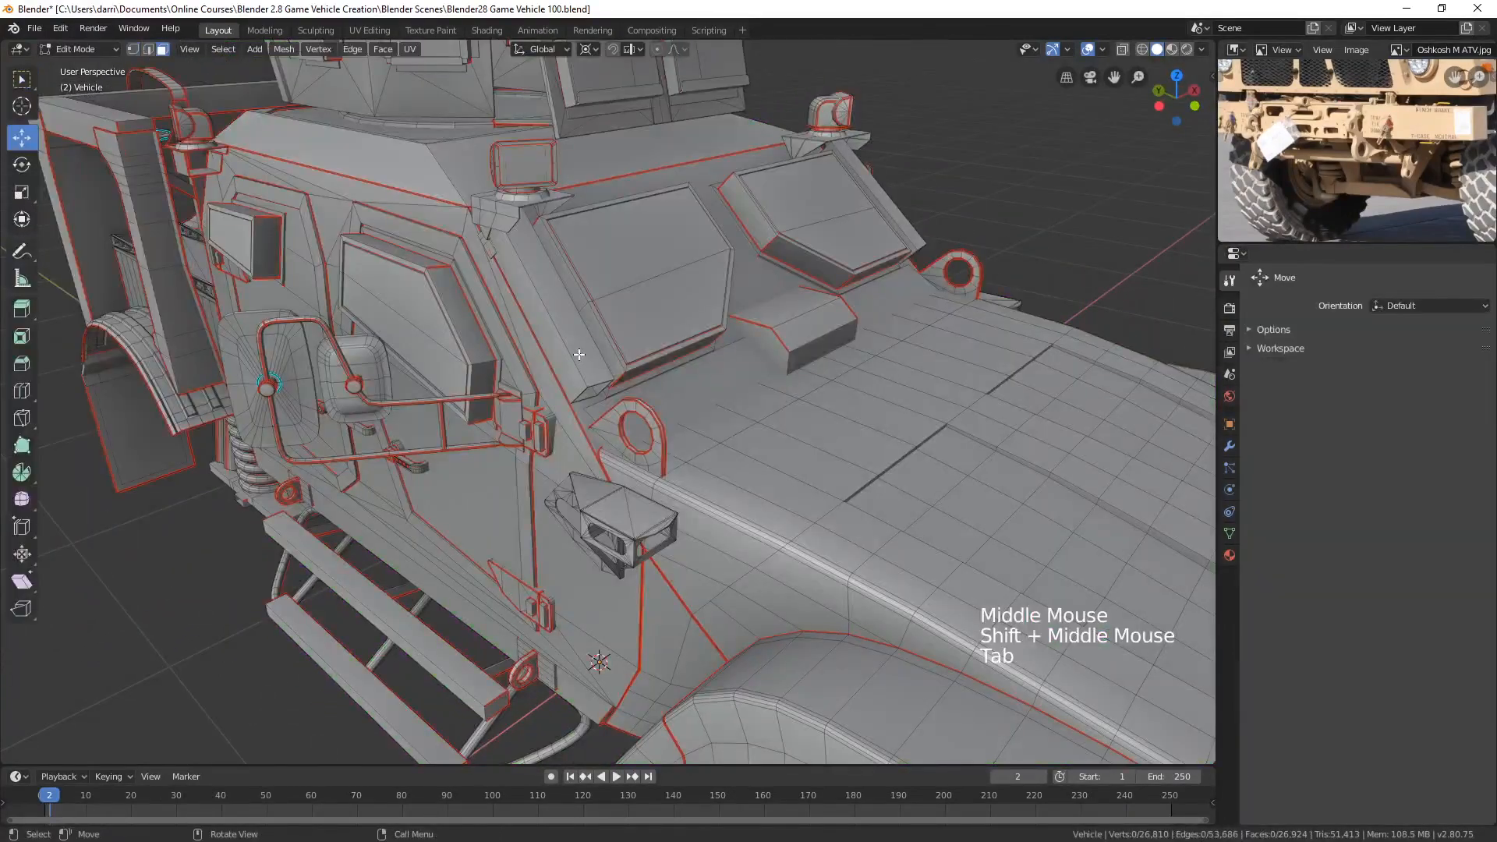
{"action": "key", "text": "l"}
{"action": "key", "text": "l"}
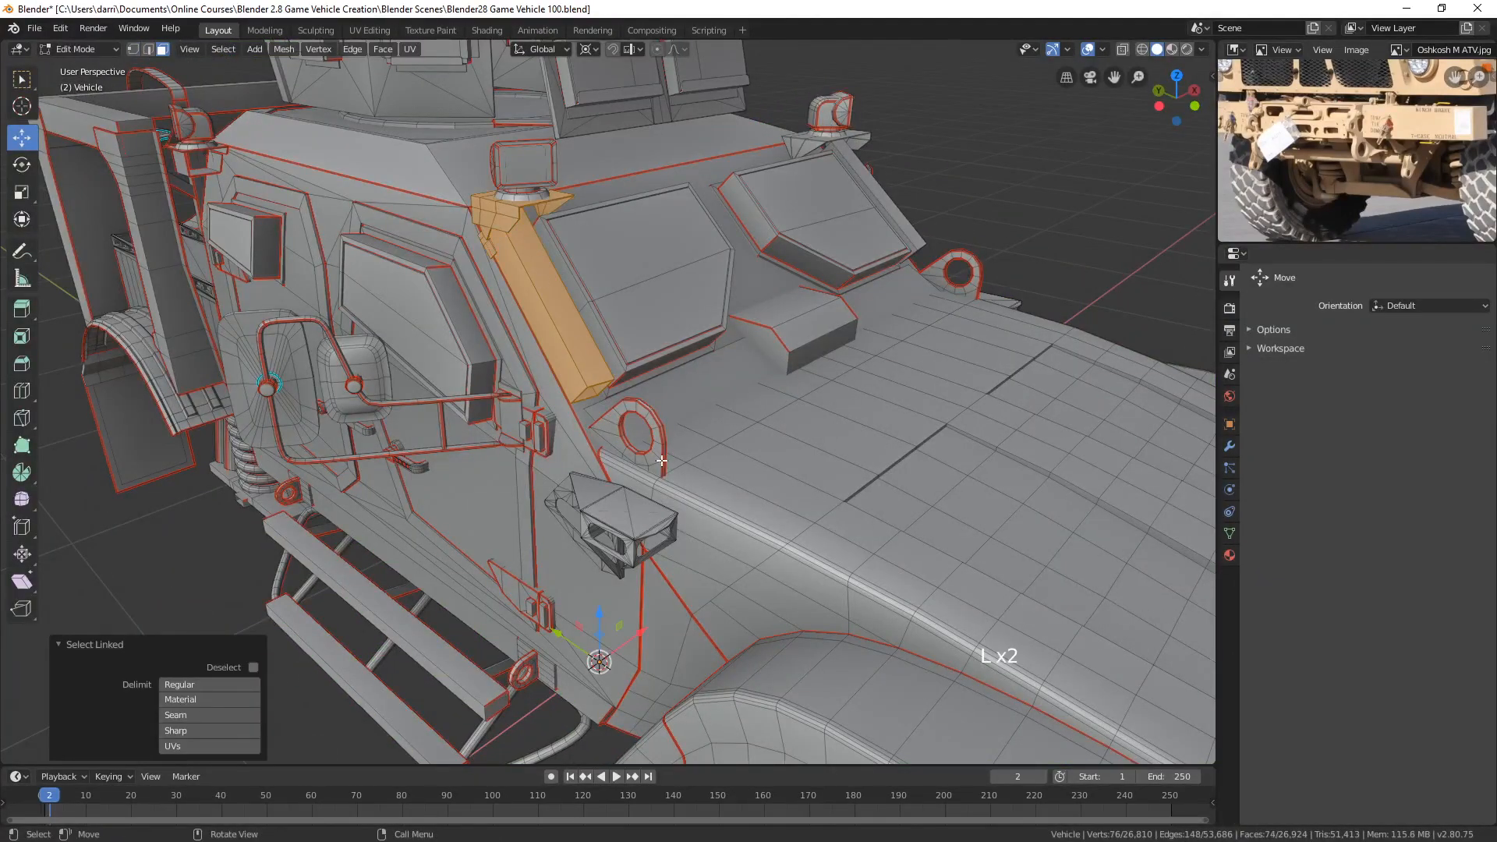
{"action": "key", "text": "l"}
{"action": "key", "text": "l"}
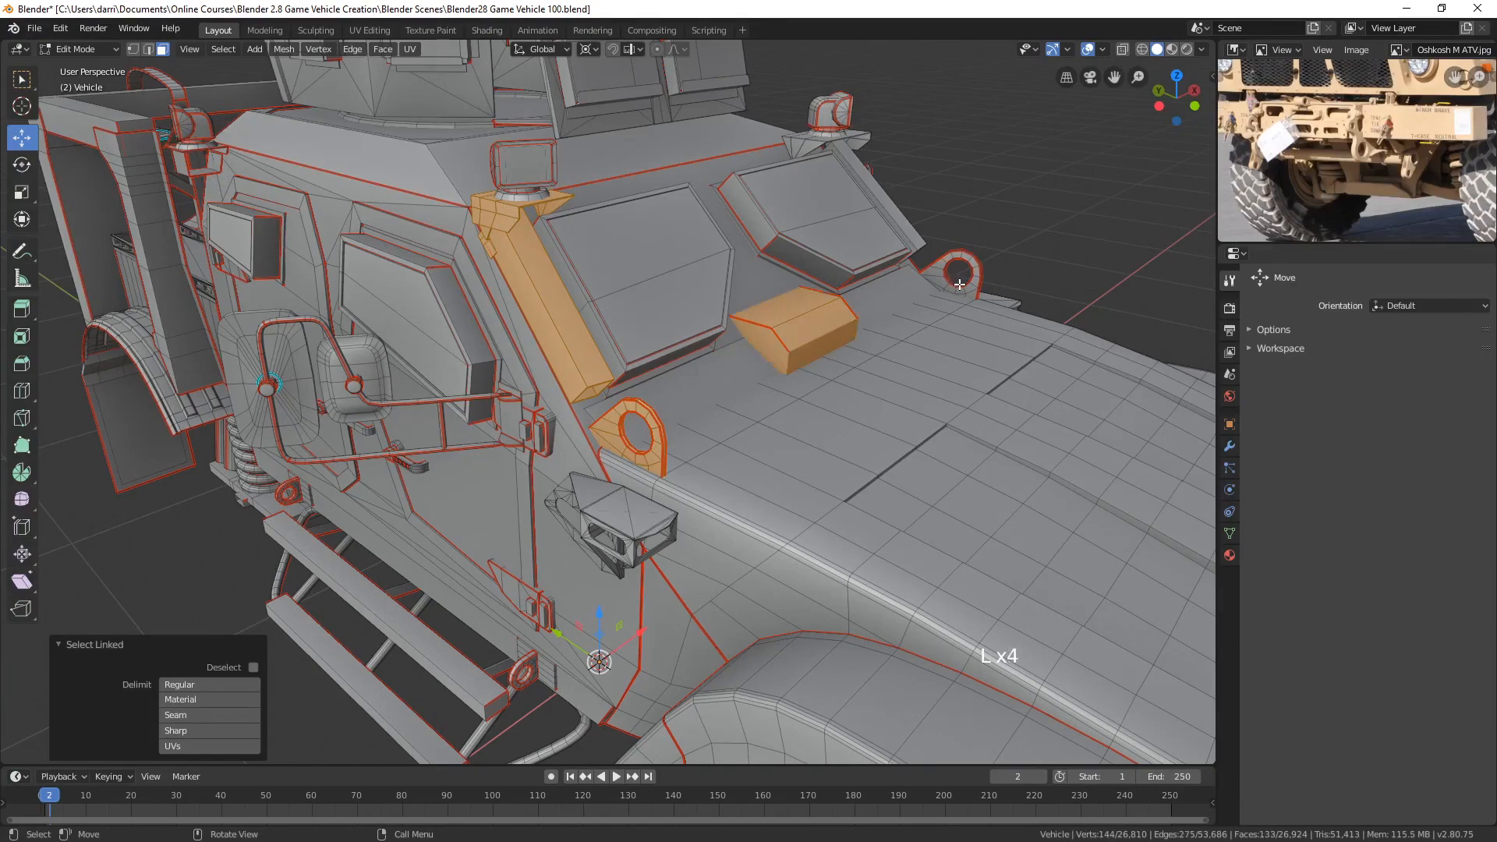
- Add the driver-side lifting ring, light mount and pillar cover, fill the selection with green vertex color and deselect everything
{"action": "key", "text": "l"}
{"action": "middle_click_drag", "start_coordinate": [959, 285], "coordinate": [910, 277]}
{"action": "key", "text": "l"}
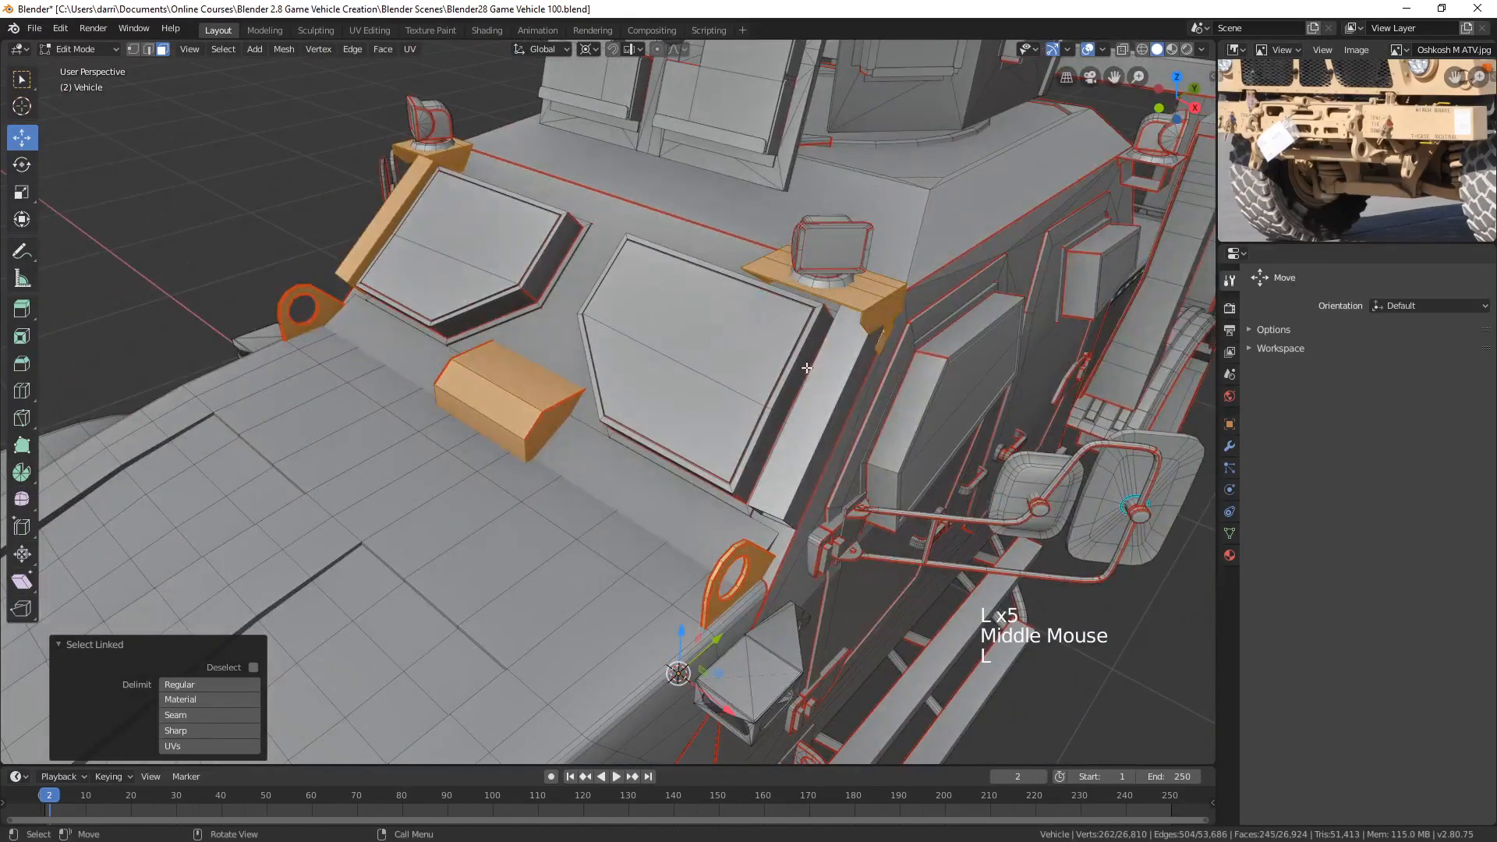
{"action": "key", "text": "l"}
{"action": "middle_click_drag", "start_coordinate": [842, 375], "coordinate": [733, 450]}
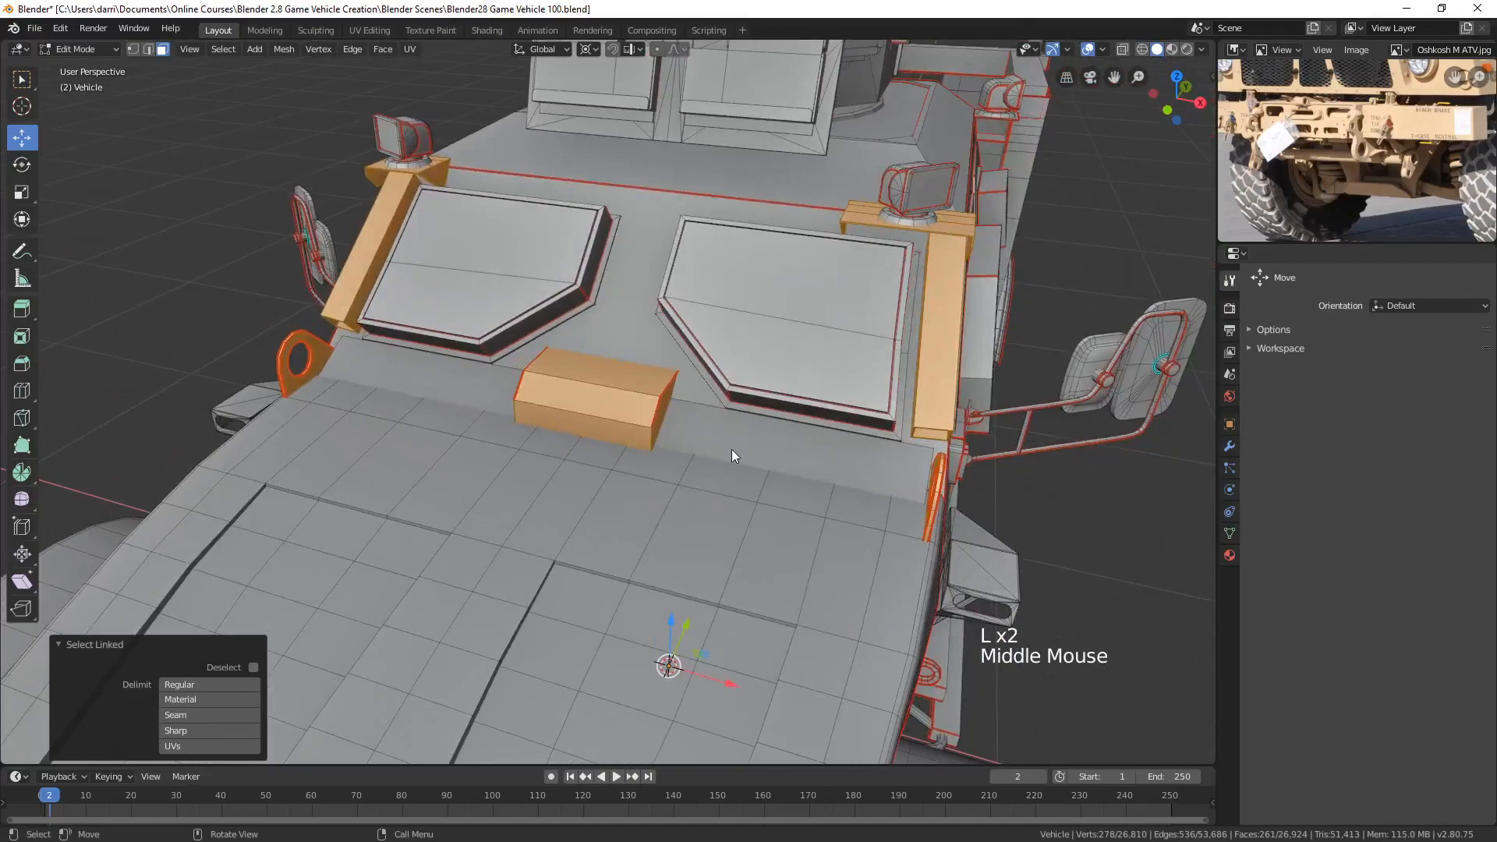
{"action": "key", "text": "Tab"}
{"action": "key", "text": "shift+k"}
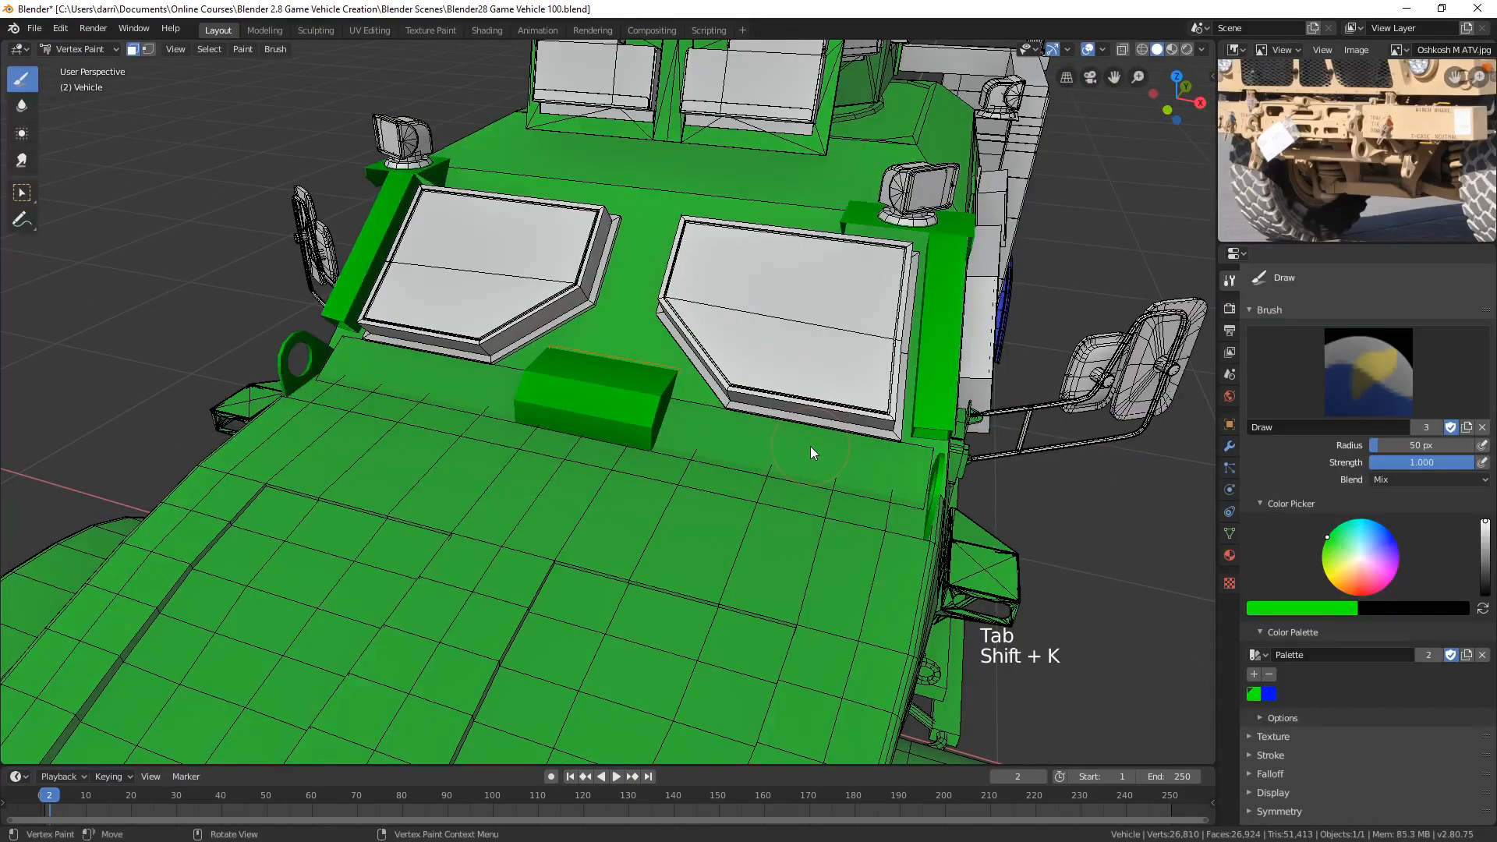
{"action": "key", "text": "Tab"}
{"action": "mouse_move", "coordinate": [742, 451]}
{"action": "middle_mouse_down"}
{"action": "mouse_move", "coordinate": [701, 336]}
{"action": "mouse_move", "coordinate": [578, 294]}
{"action": "mouse_move", "coordinate": [722, 311]}
{"action": "mouse_move", "coordinate": [706, 323]}
{"action": "mouse_move", "coordinate": [718, 334]}
{"action": "mouse_move", "coordinate": [662, 334]}
{"action": "middle_mouse_up"}
{"action": "key", "text": "alt+a"}
- Select all linked pieces of both windshield windows, including their frames and glass
{"action": "scroll", "coordinate": [655, 337], "scroll_direction": "up", "scroll_amount": 1}
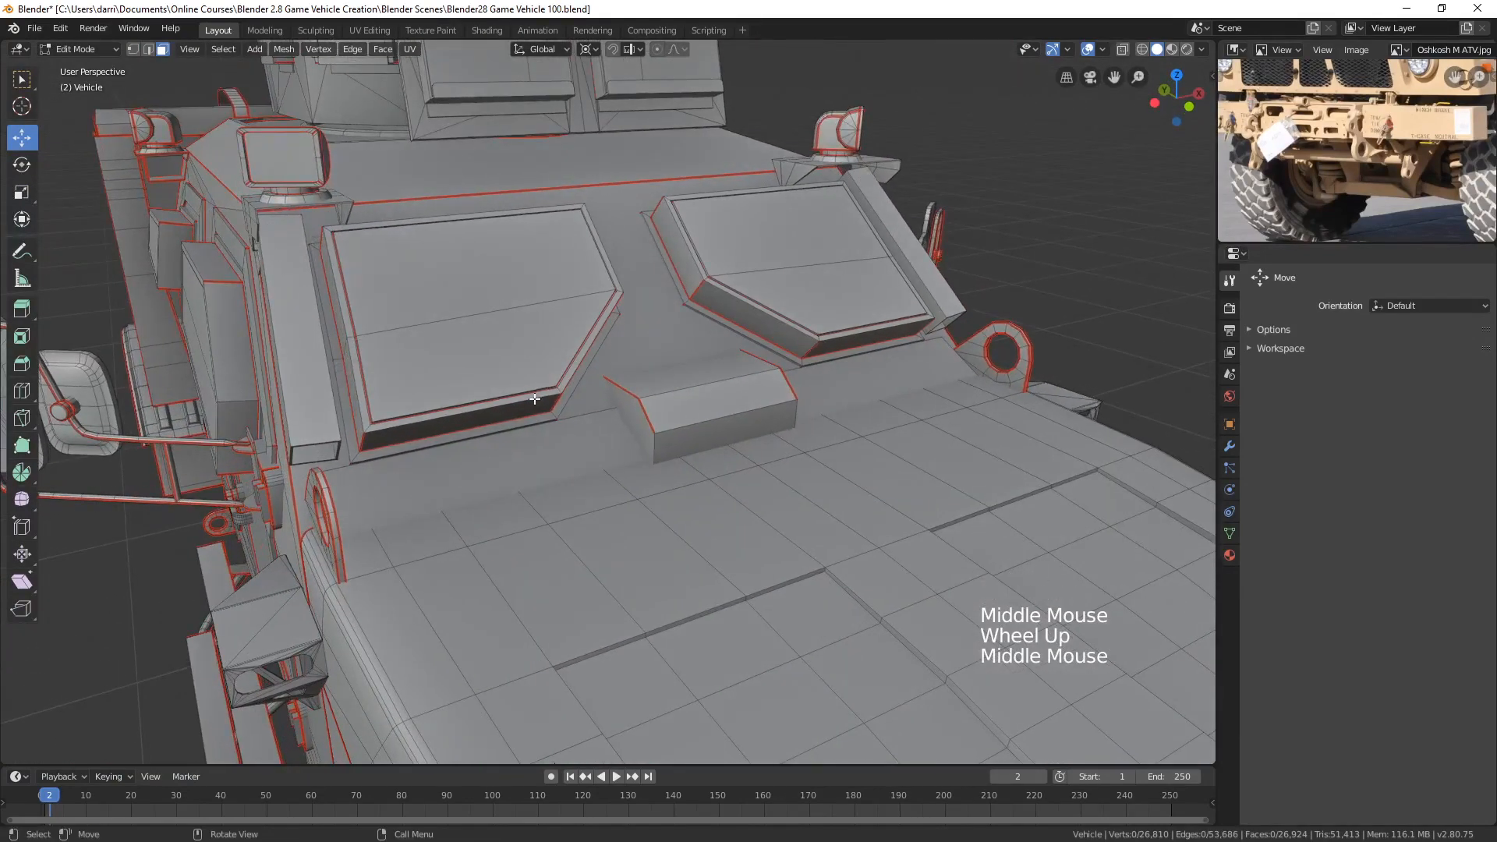
{"action": "key", "text": "l"}
{"action": "key", "text": "l"}
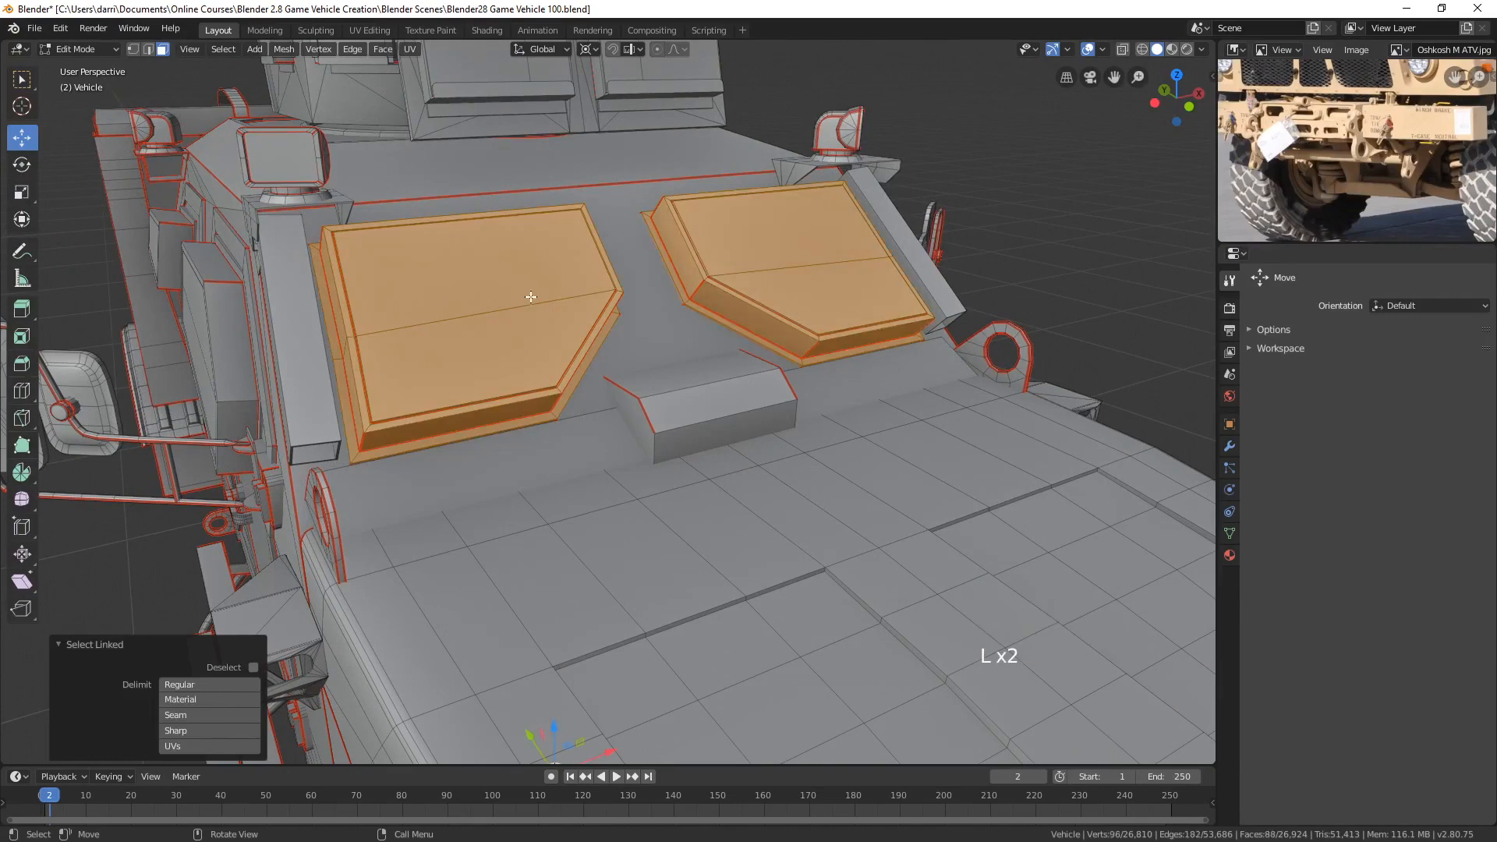
{"action": "left_click", "coordinate": [502, 279], "text": "shift"}
{"action": "left_click", "coordinate": [565, 340], "text": "shift"}
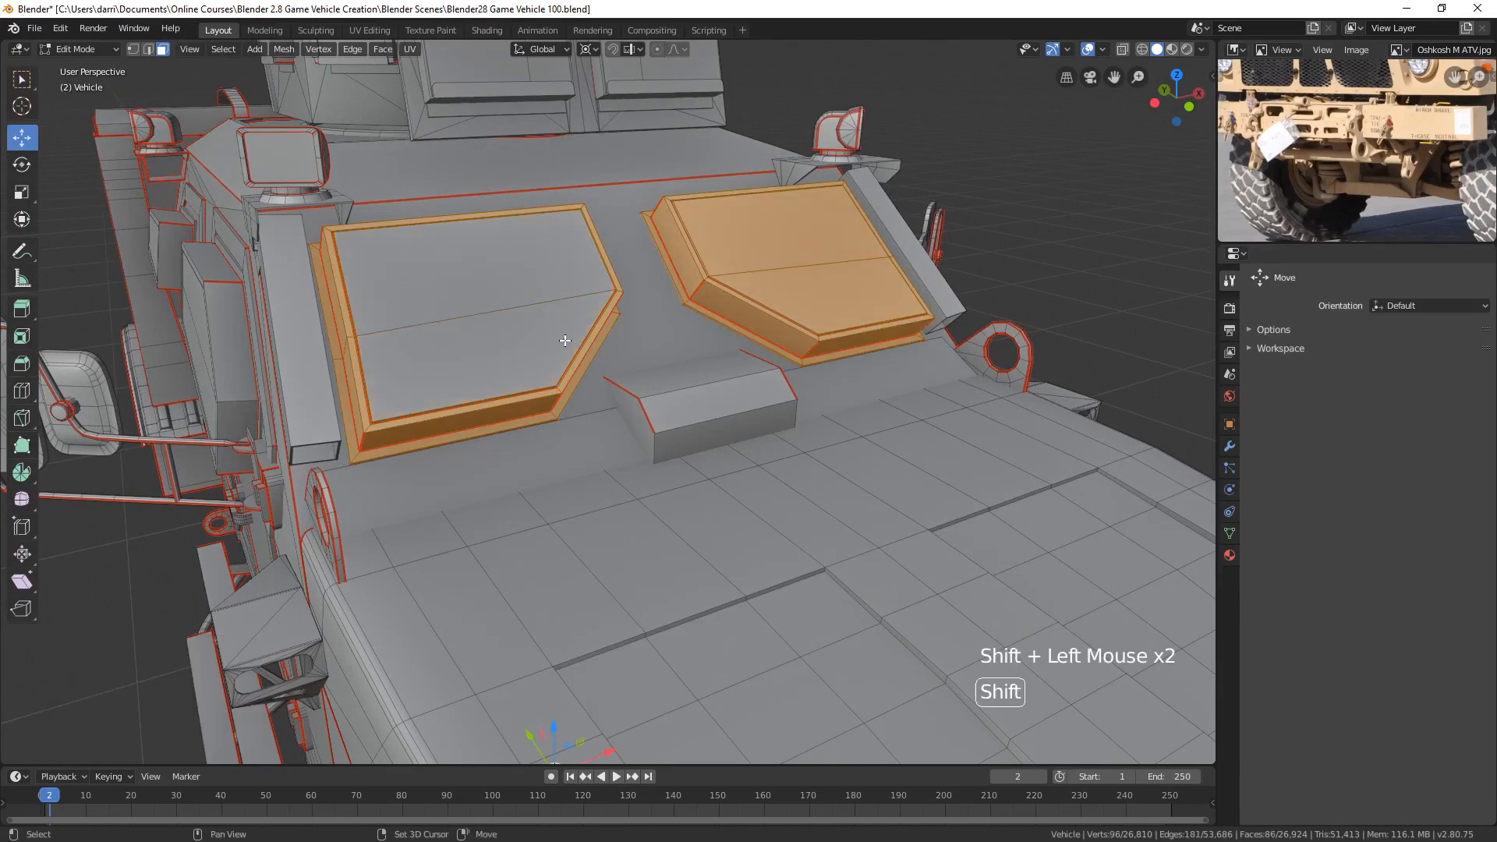
{"action": "left_click", "coordinate": [784, 248], "text": "shift"}
{"action": "left_click", "coordinate": [817, 307], "text": "shift"}
{"action": "scroll", "coordinate": [408, 335], "scroll_direction": "up", "scroll_amount": 2}
{"action": "middle_click_drag", "start_coordinate": [407, 334], "coordinate": [483, 333], "text": "shift"}
{"action": "scroll", "coordinate": [461, 343], "scroll_direction": "up", "scroll_amount": 1}
{"action": "scroll", "coordinate": [484, 334], "scroll_direction": "up", "scroll_amount": 2}
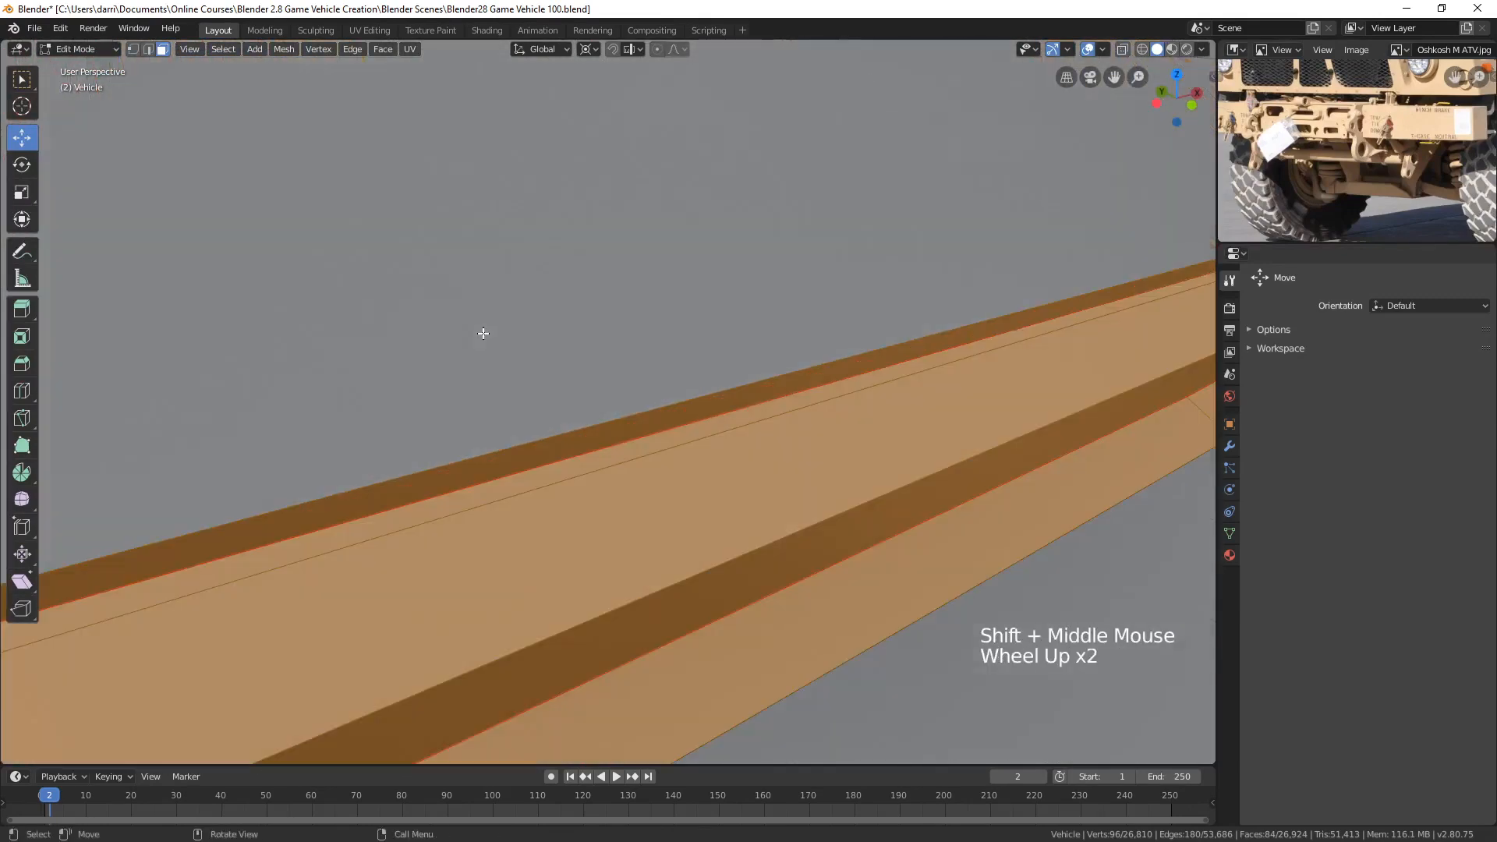
{"action": "scroll", "coordinate": [304, 403], "scroll_direction": "down", "scroll_amount": 1}
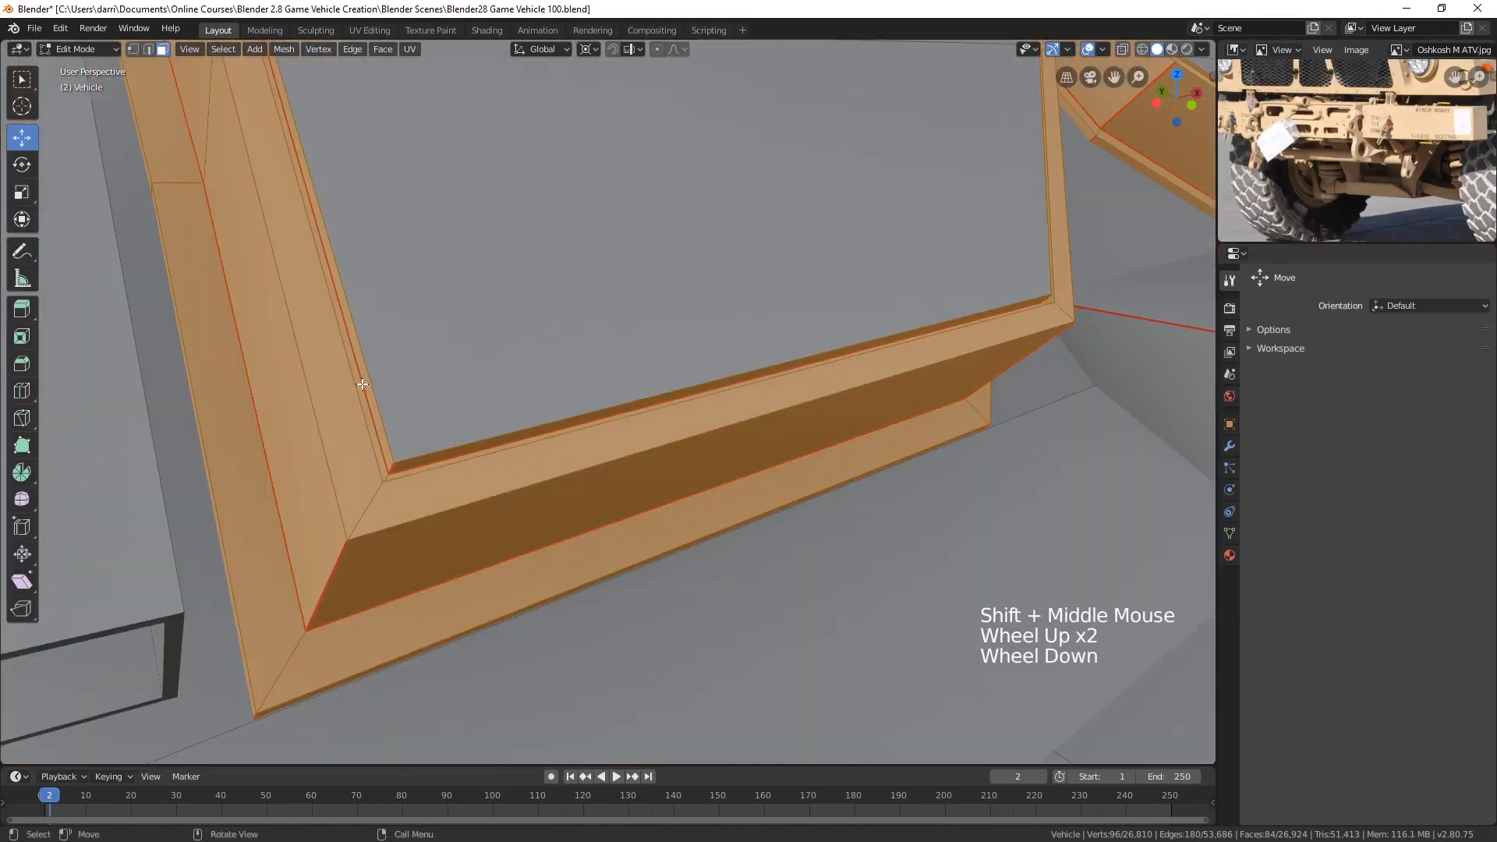
{"action": "scroll", "coordinate": [708, 327], "scroll_direction": "down", "scroll_amount": 3}
{"action": "middle_click_drag", "start_coordinate": [708, 327], "coordinate": [650, 344]}
{"action": "scroll", "coordinate": [651, 344], "scroll_direction": "down", "scroll_amount": 2}
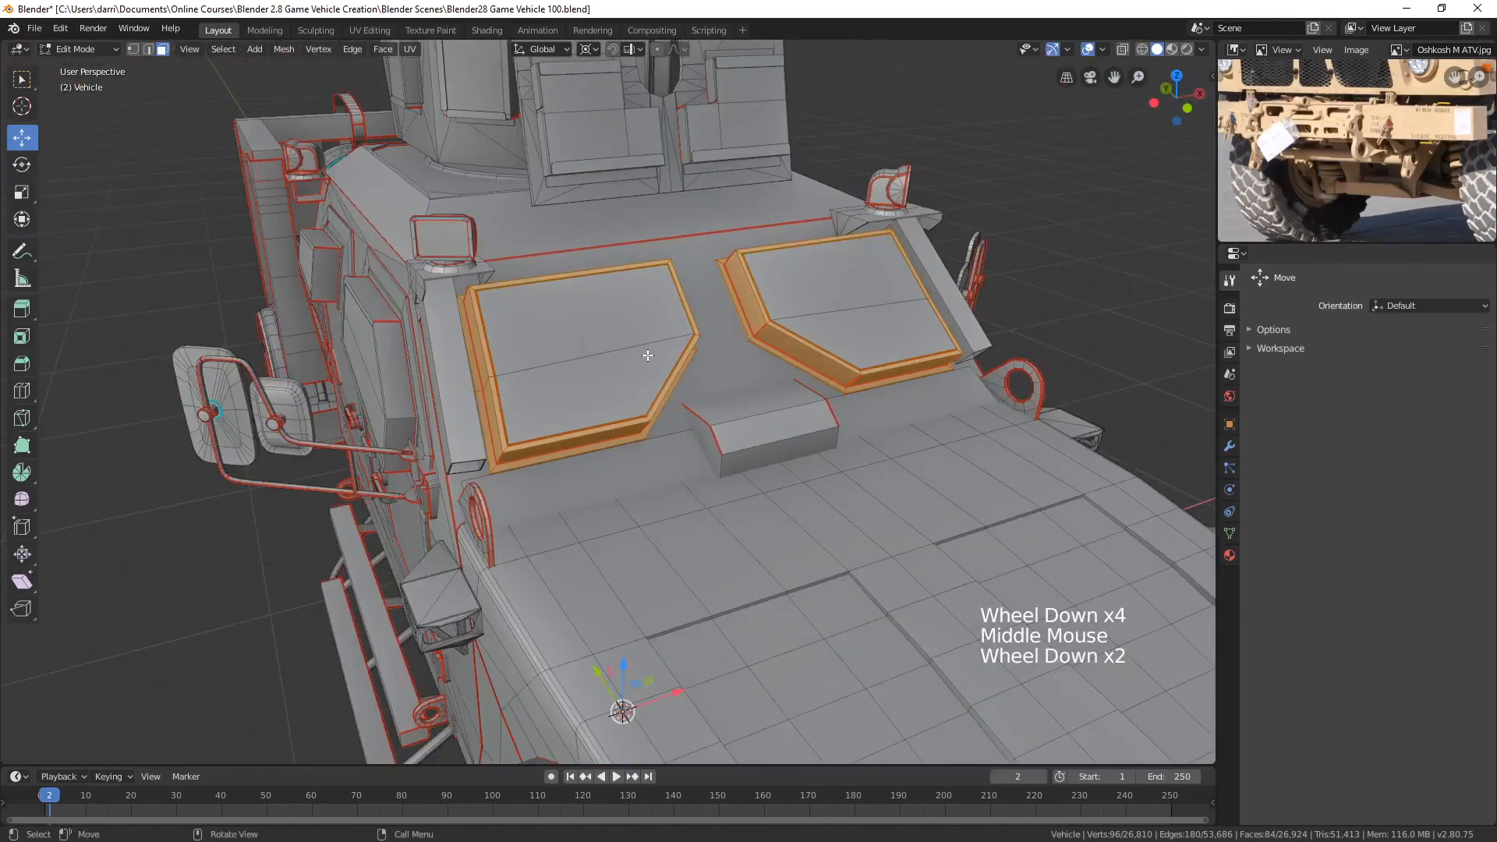
{"action": "key", "text": "l"}
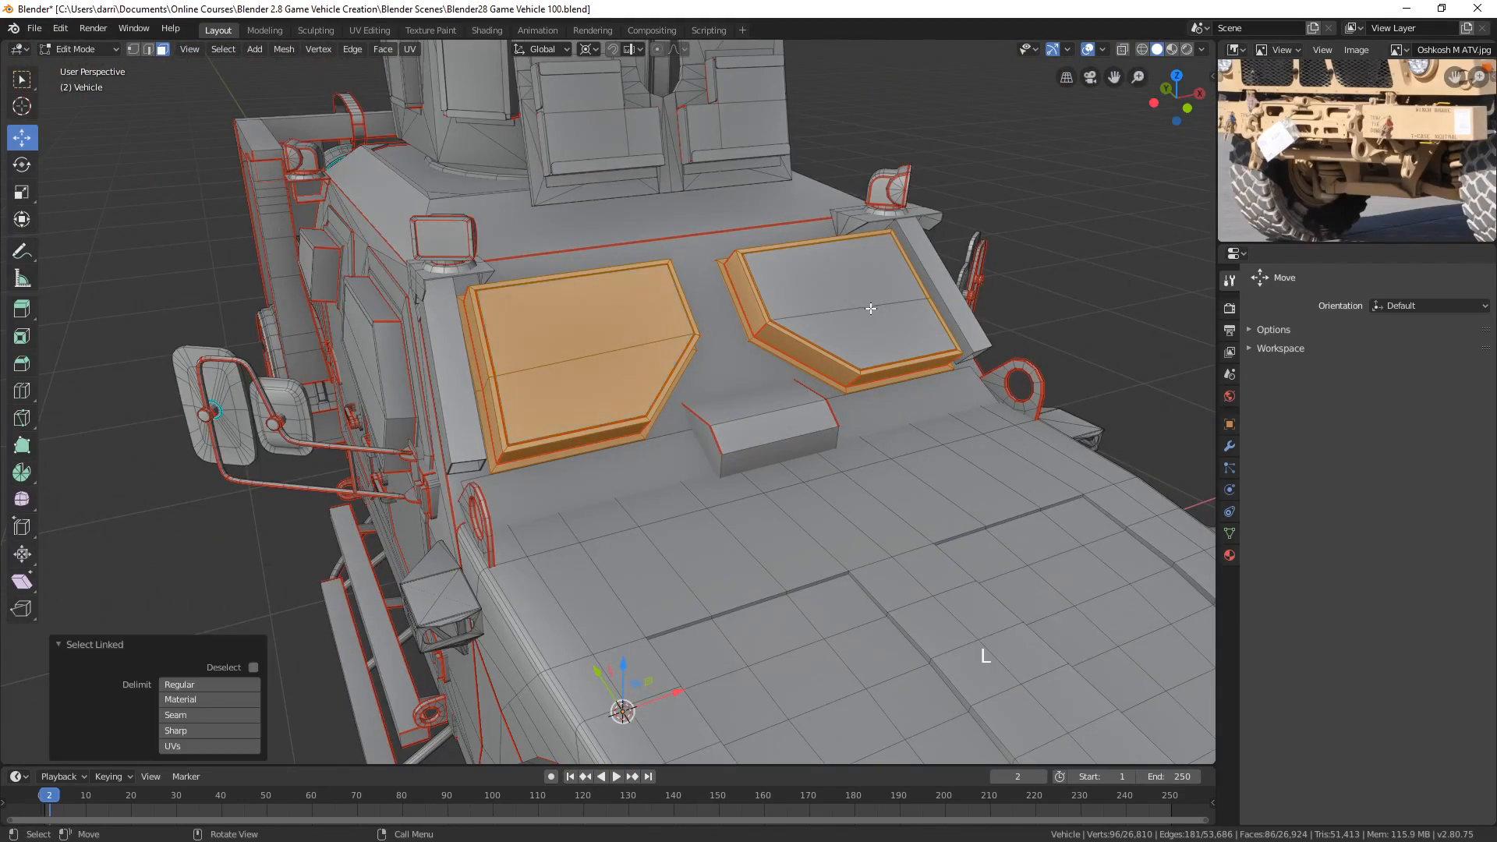
{"action": "key", "text": "l"}
- Fill both complete windshield windows with green vertex color and deselect everything
{"action": "middle_click_drag", "start_coordinate": [871, 309], "coordinate": [871, 350], "text": "shift"}
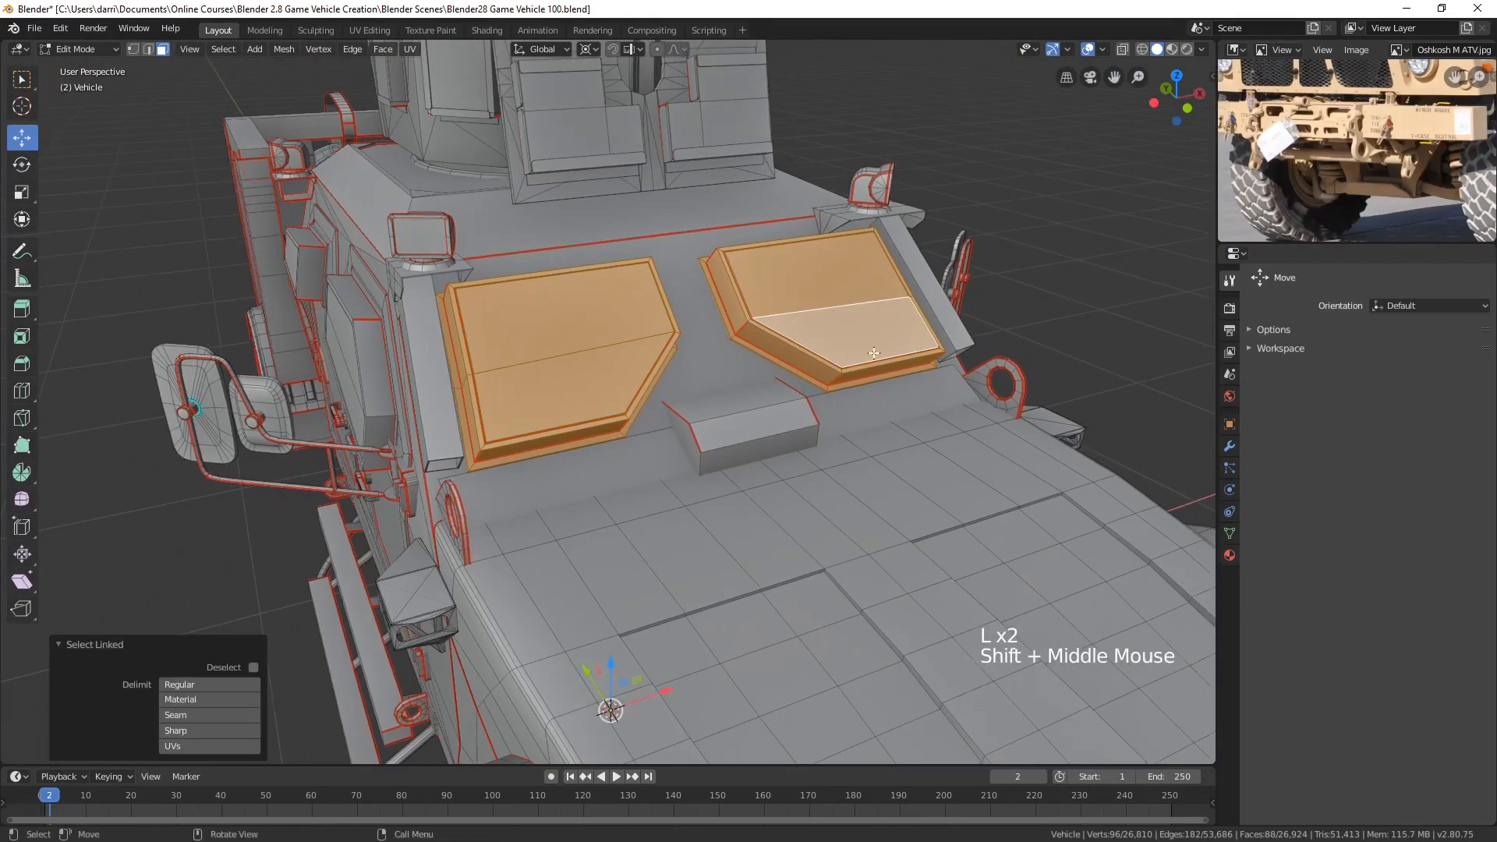
{"action": "key", "text": "Tab"}
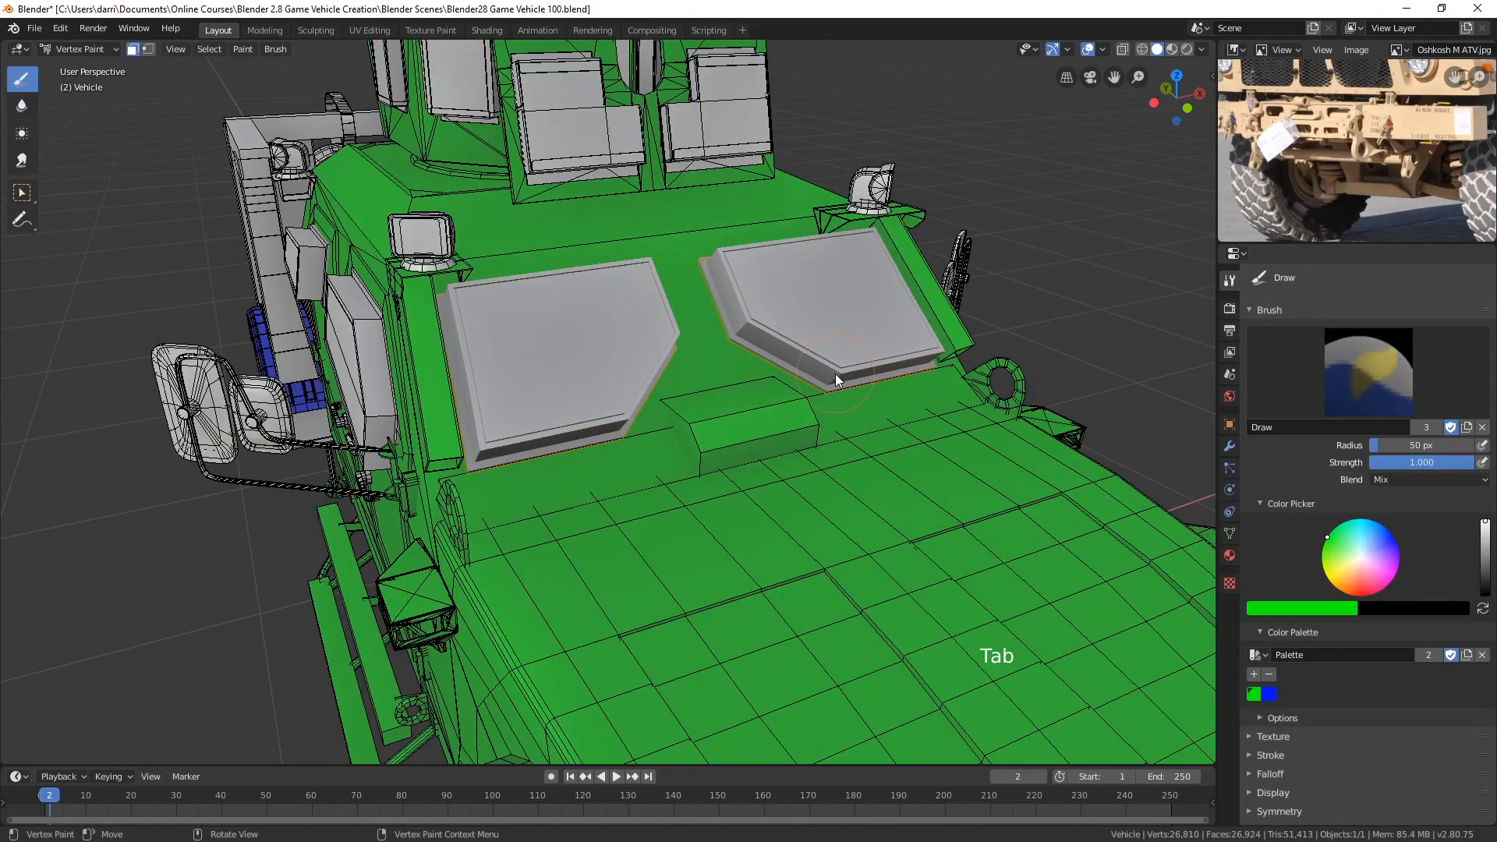
{"action": "key", "text": "shift+k"}
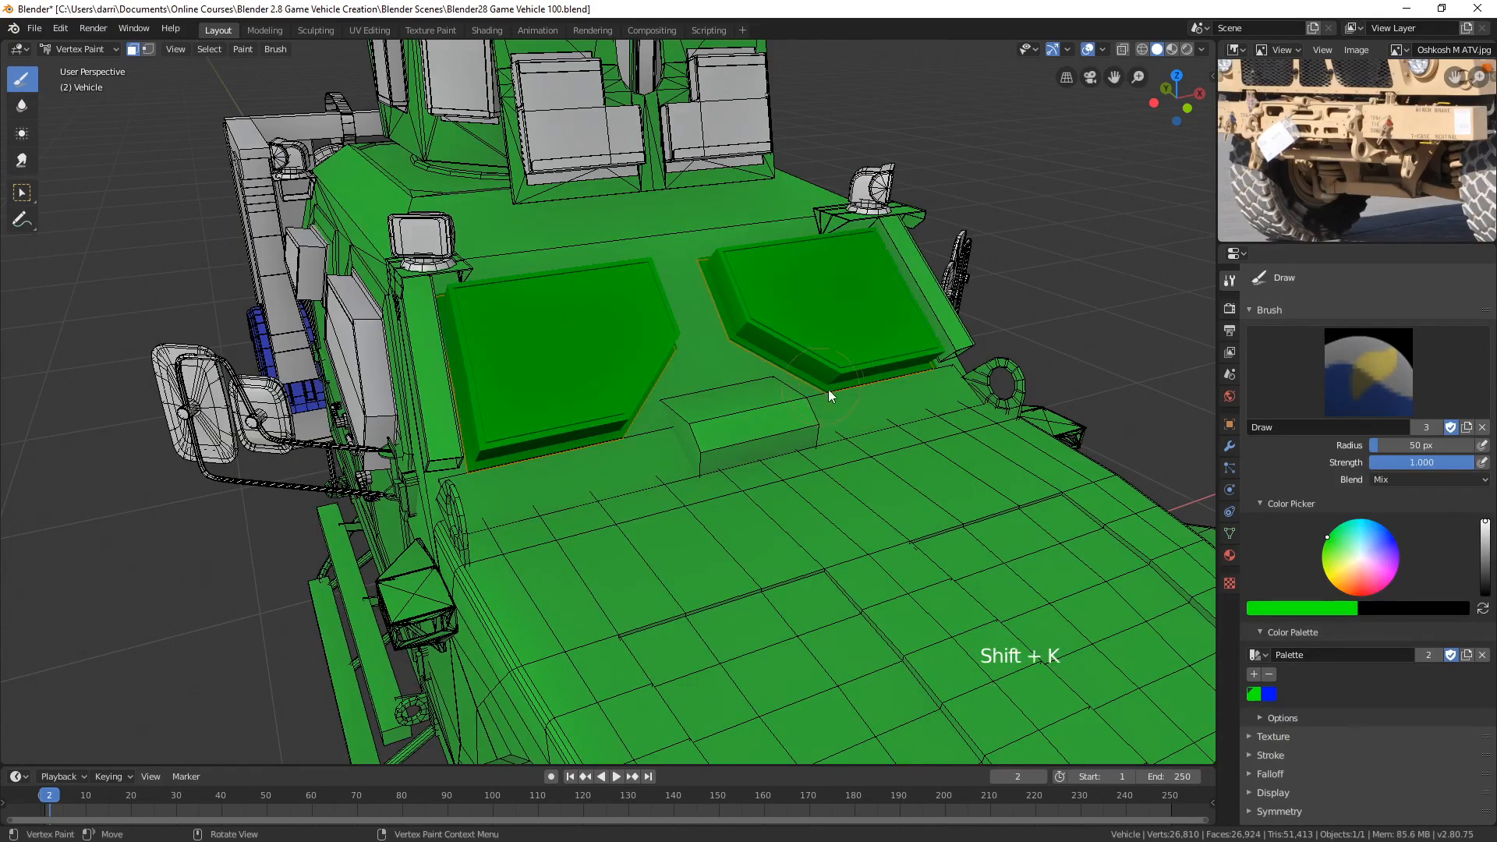
{"action": "key", "text": "Tab"}
{"action": "middle_click_drag", "start_coordinate": [672, 390], "coordinate": [680, 386]}
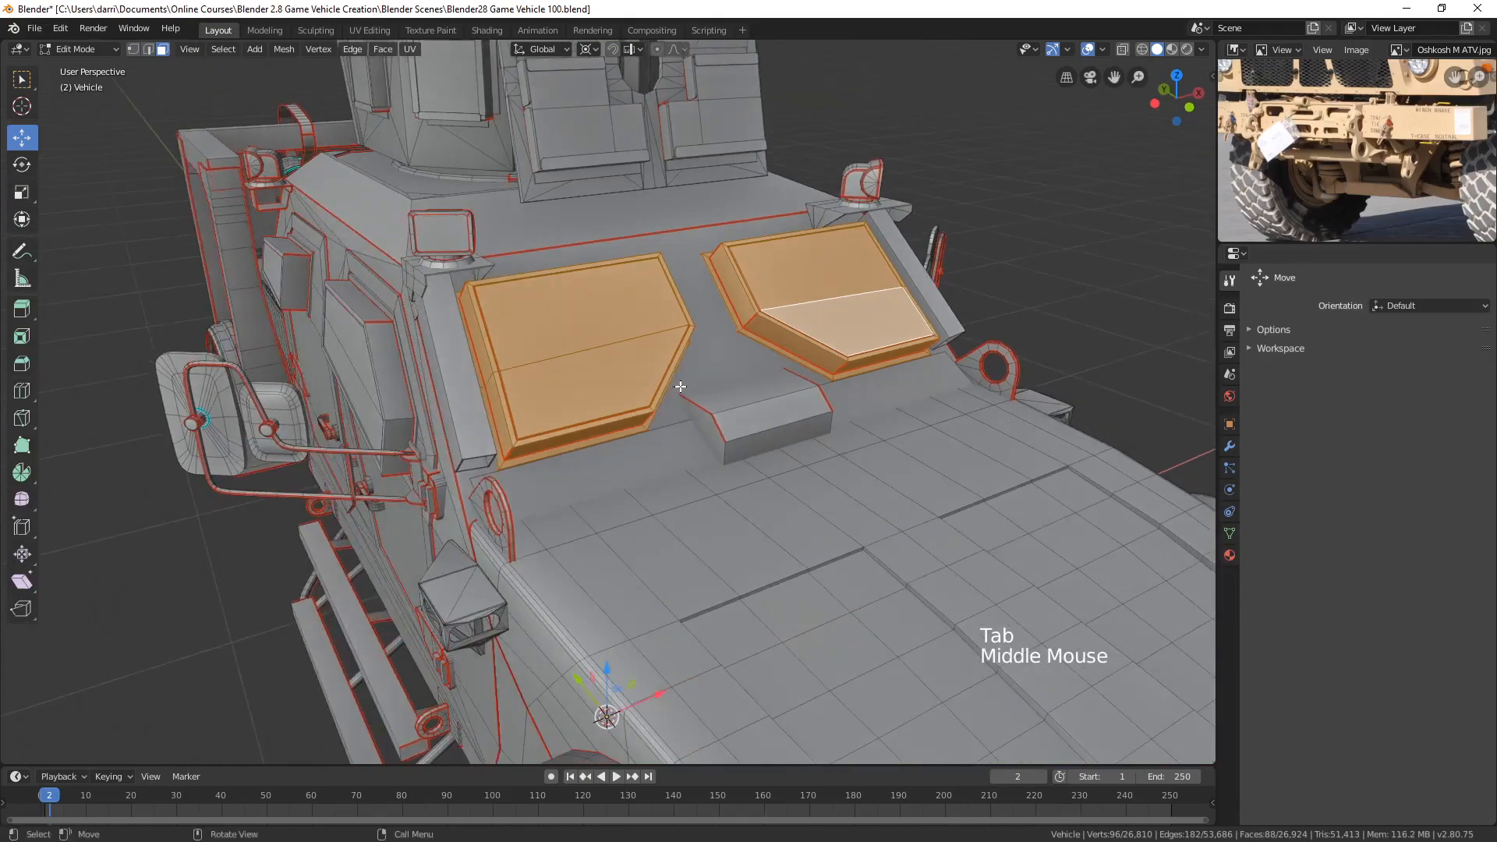
{"action": "key", "text": "alt+a"}
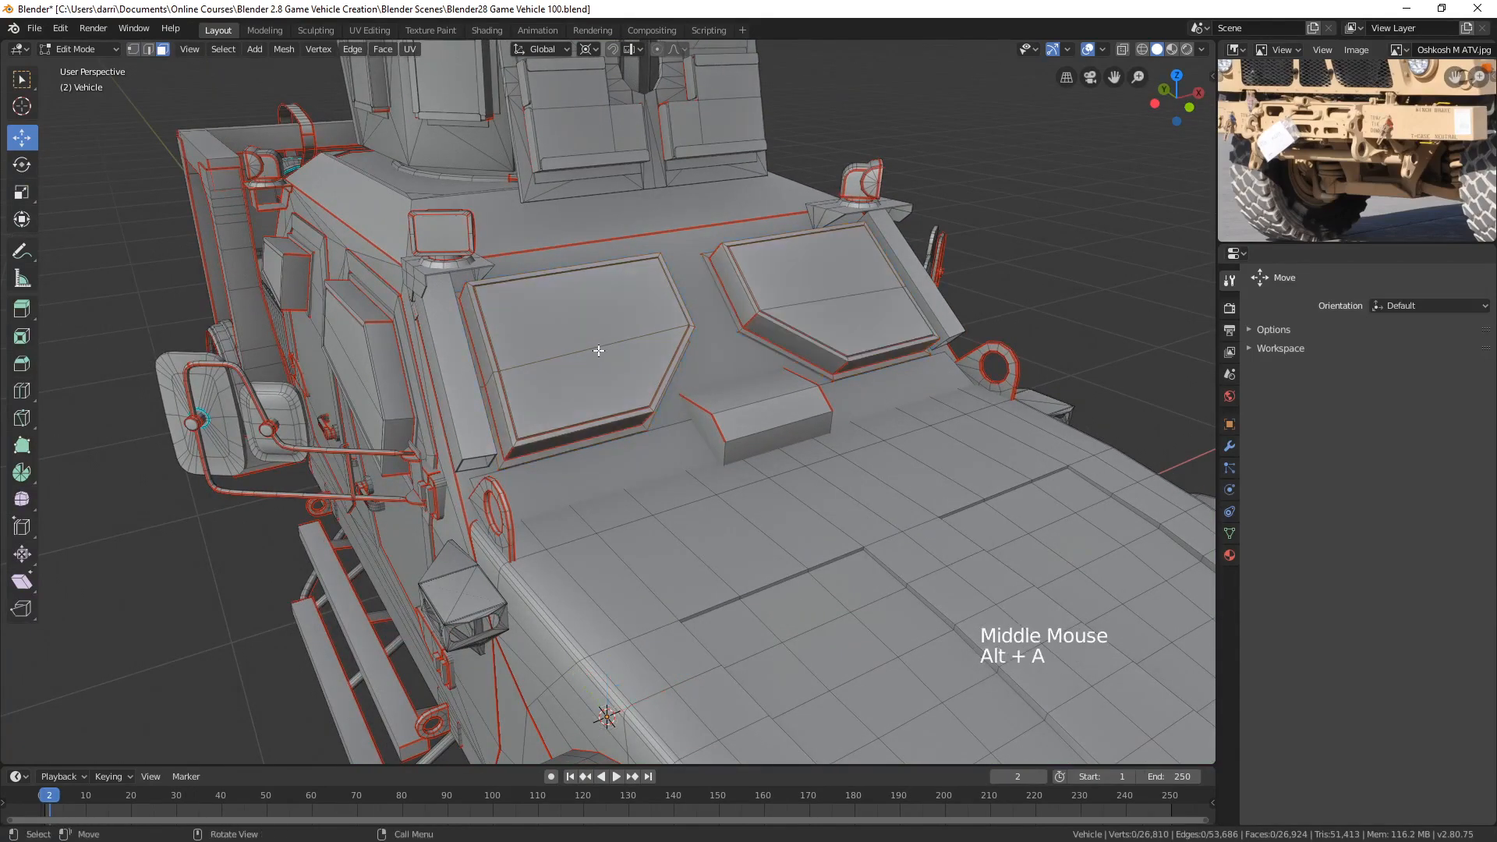
- Select only the glass panes of both windshield windows by limiting the linked selection to seams
{"action": "key", "text": "l"}
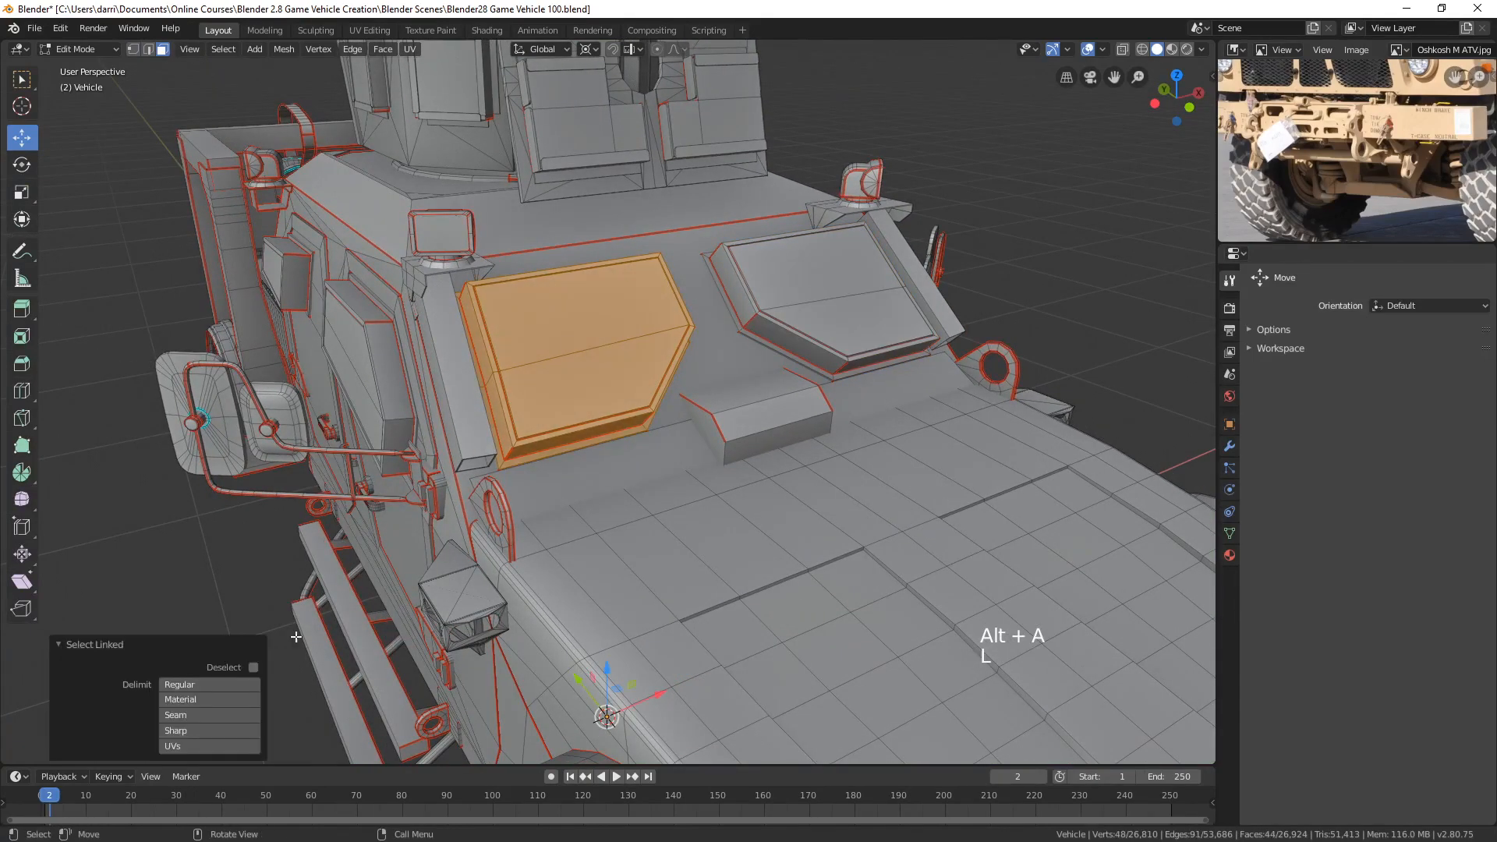
{"action": "left_click", "coordinate": [199, 714]}
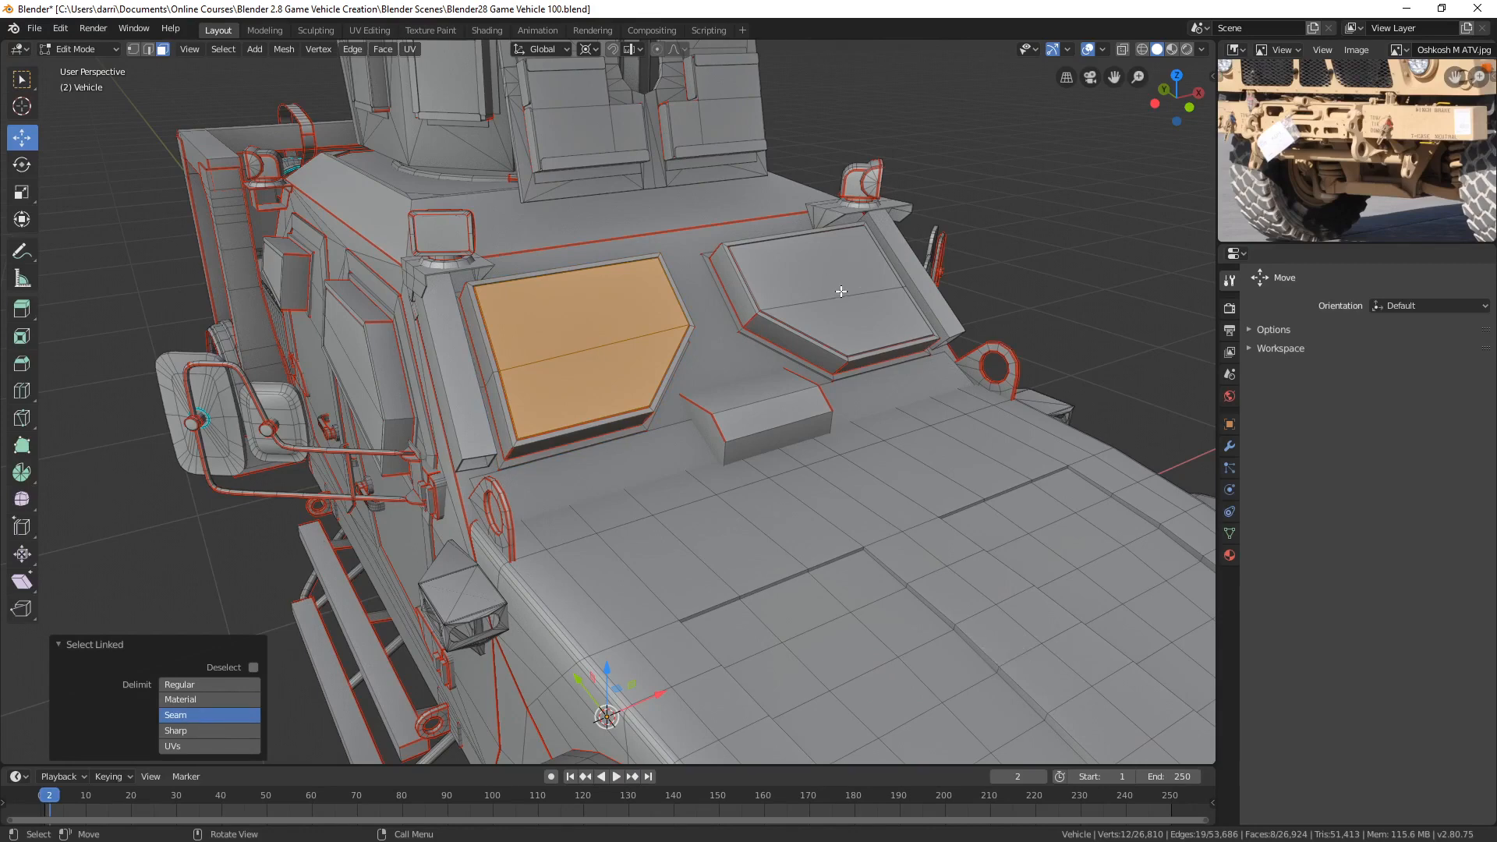
{"action": "key", "text": "l"}
{"action": "mouse_move", "coordinate": [846, 321]}
{"action": "middle_mouse_down"}
{"action": "mouse_move", "coordinate": [886, 359]}
{"action": "mouse_move", "coordinate": [842, 376]}
{"action": "middle_mouse_up"}
- Set the brush color to red, add it to the color palette, fill the windshield glass with it and clear the selection
{"action": "key", "text": "Tab"}
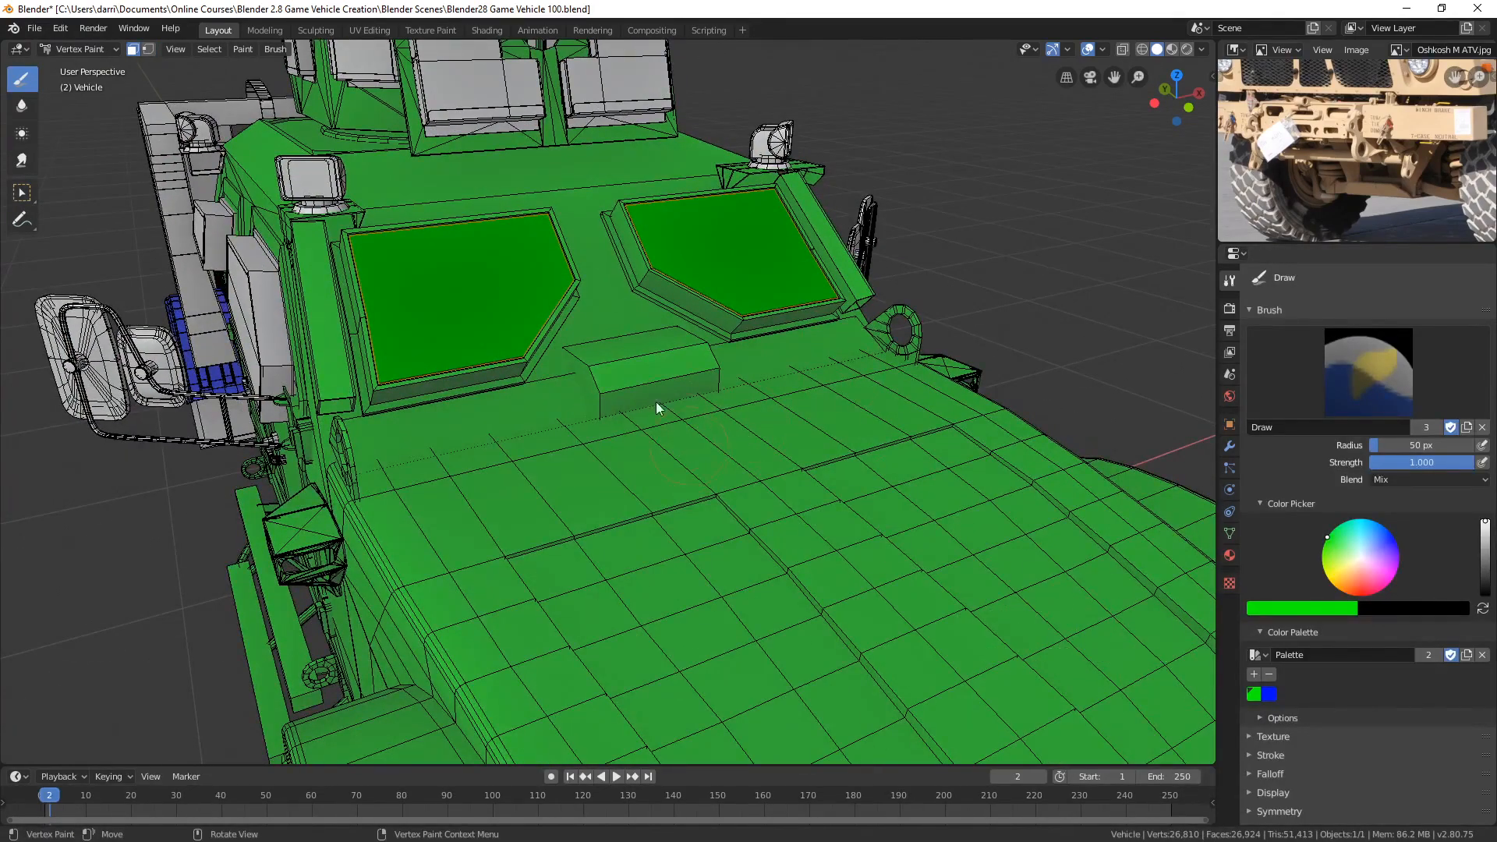
{"action": "scroll", "coordinate": [578, 363], "scroll_direction": "down", "scroll_amount": 1}
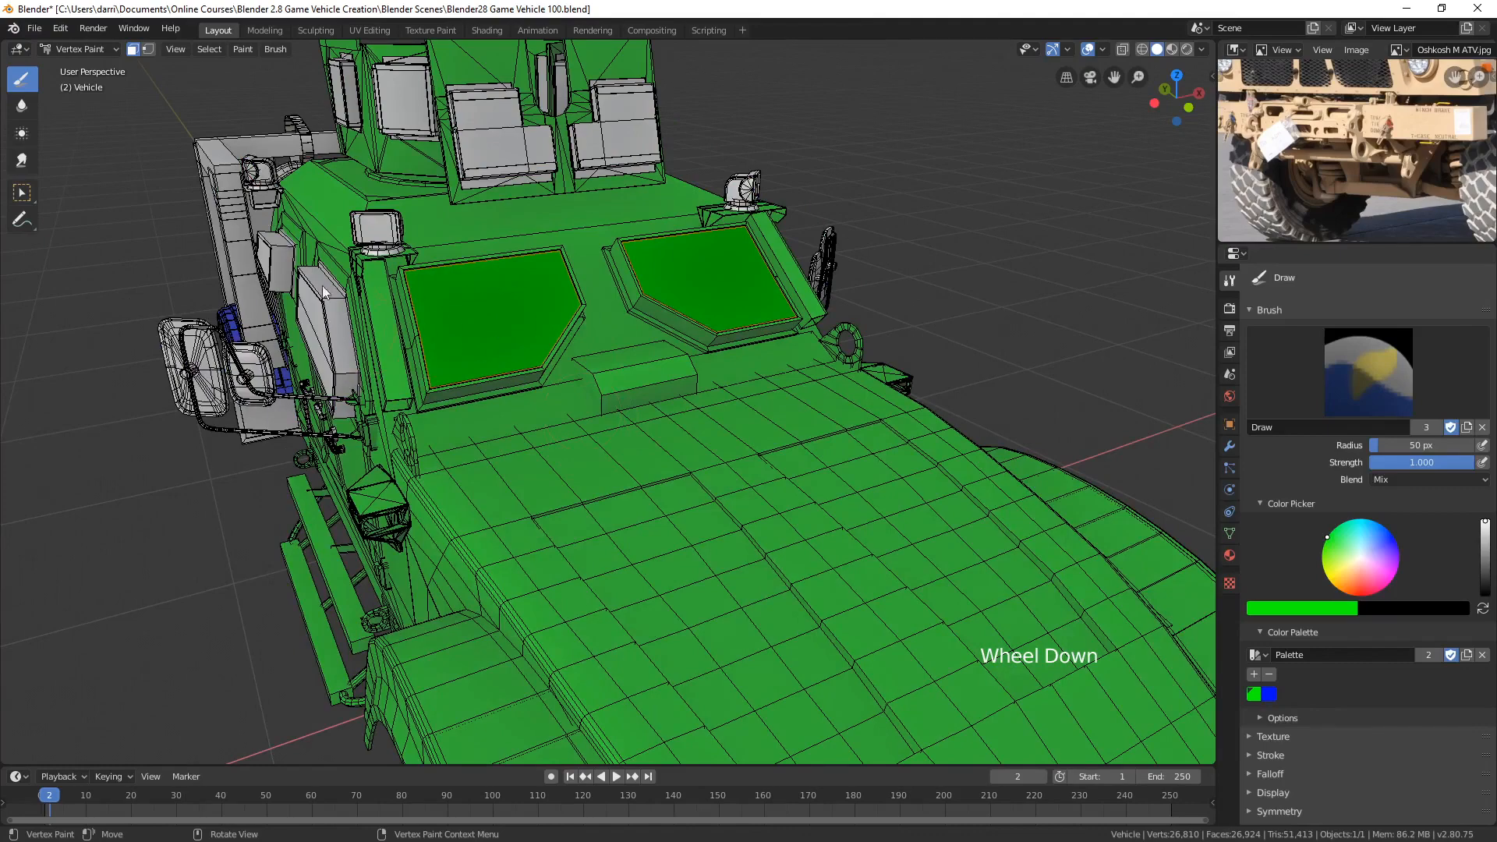
{"action": "scroll", "coordinate": [799, 401], "scroll_direction": "up", "scroll_amount": 1}
{"action": "middle_click_drag", "start_coordinate": [799, 400], "coordinate": [881, 429], "text": "shift"}
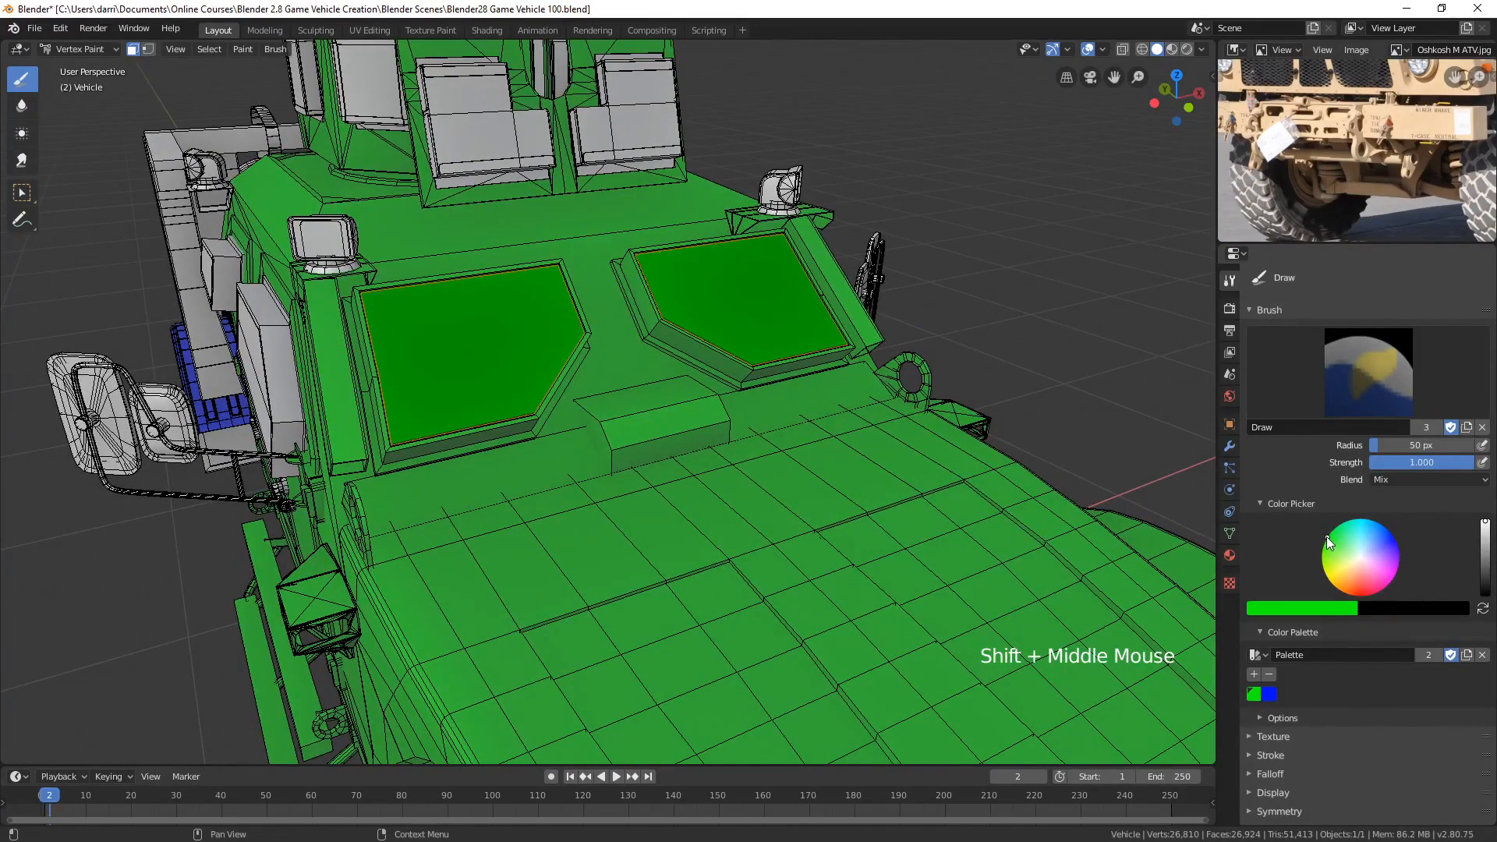
{"action": "left_click_drag", "start_coordinate": [1326, 537], "coordinate": [1373, 594]}
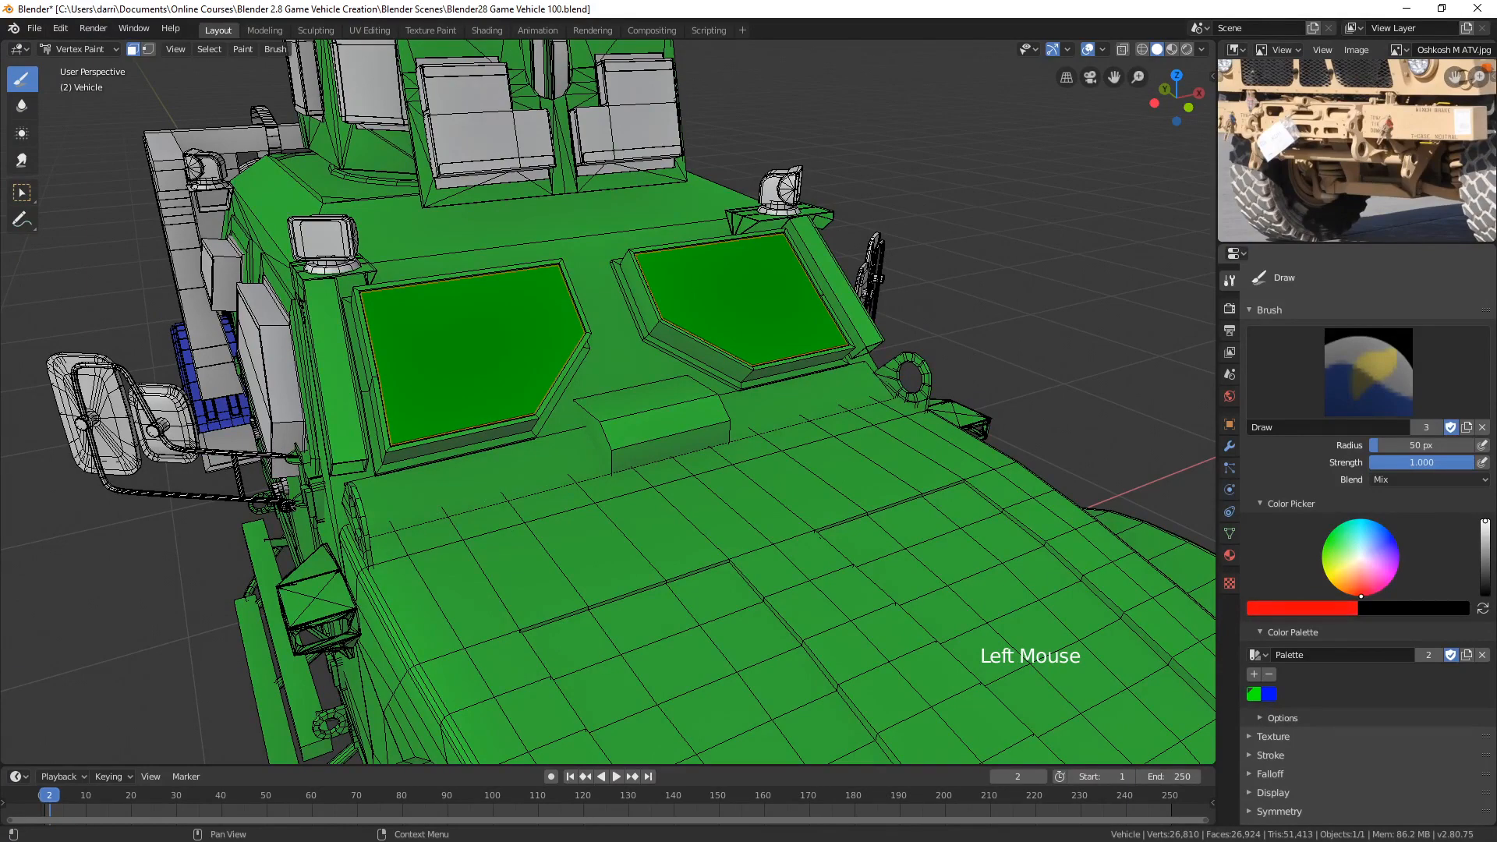
{"action": "middle_click_drag", "start_coordinate": [946, 503], "coordinate": [934, 499]}
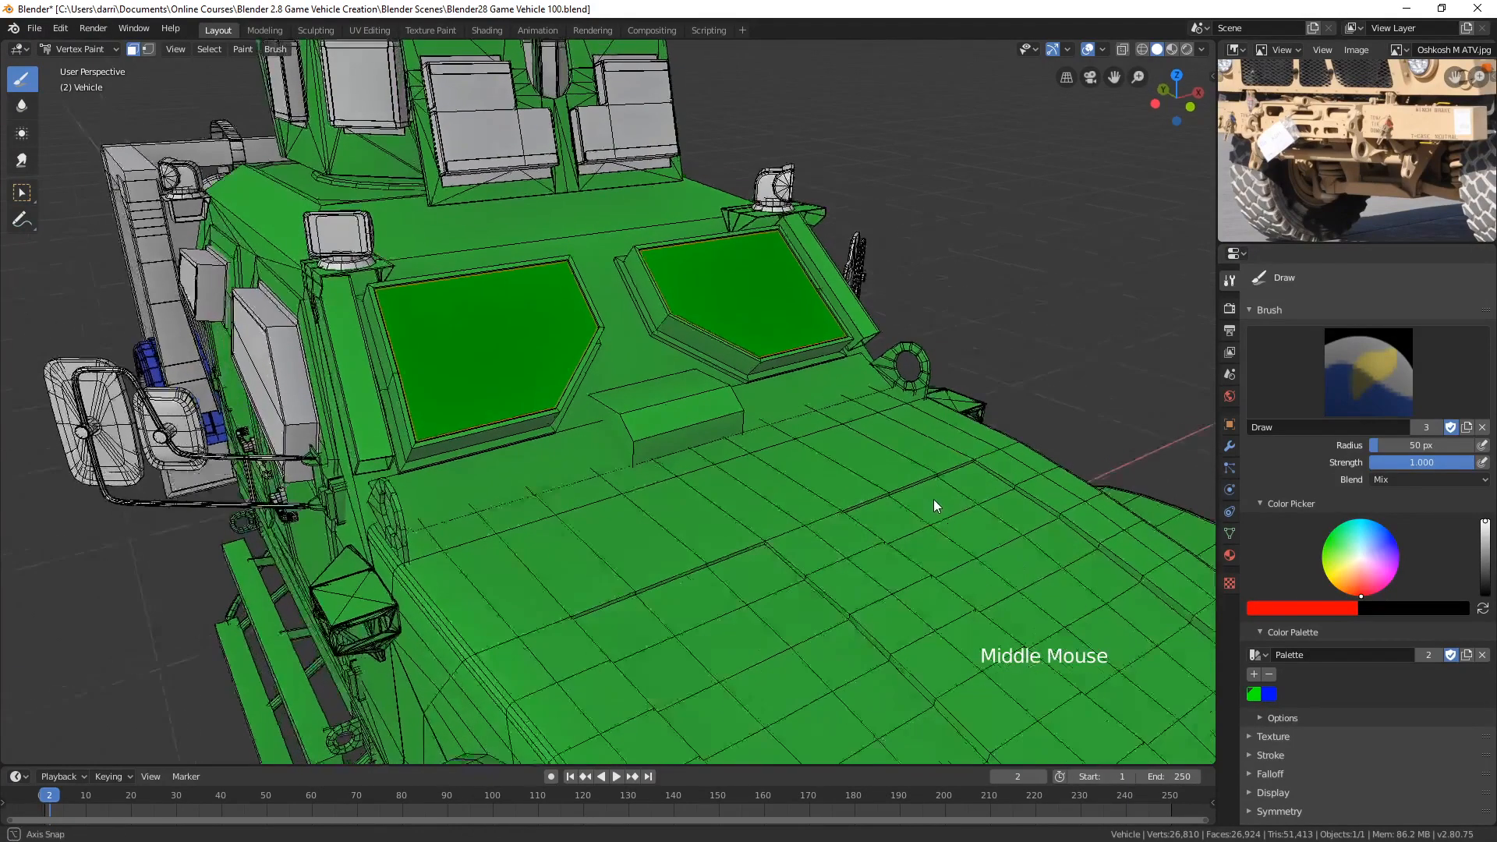
{"action": "left_click", "coordinate": [1253, 675]}
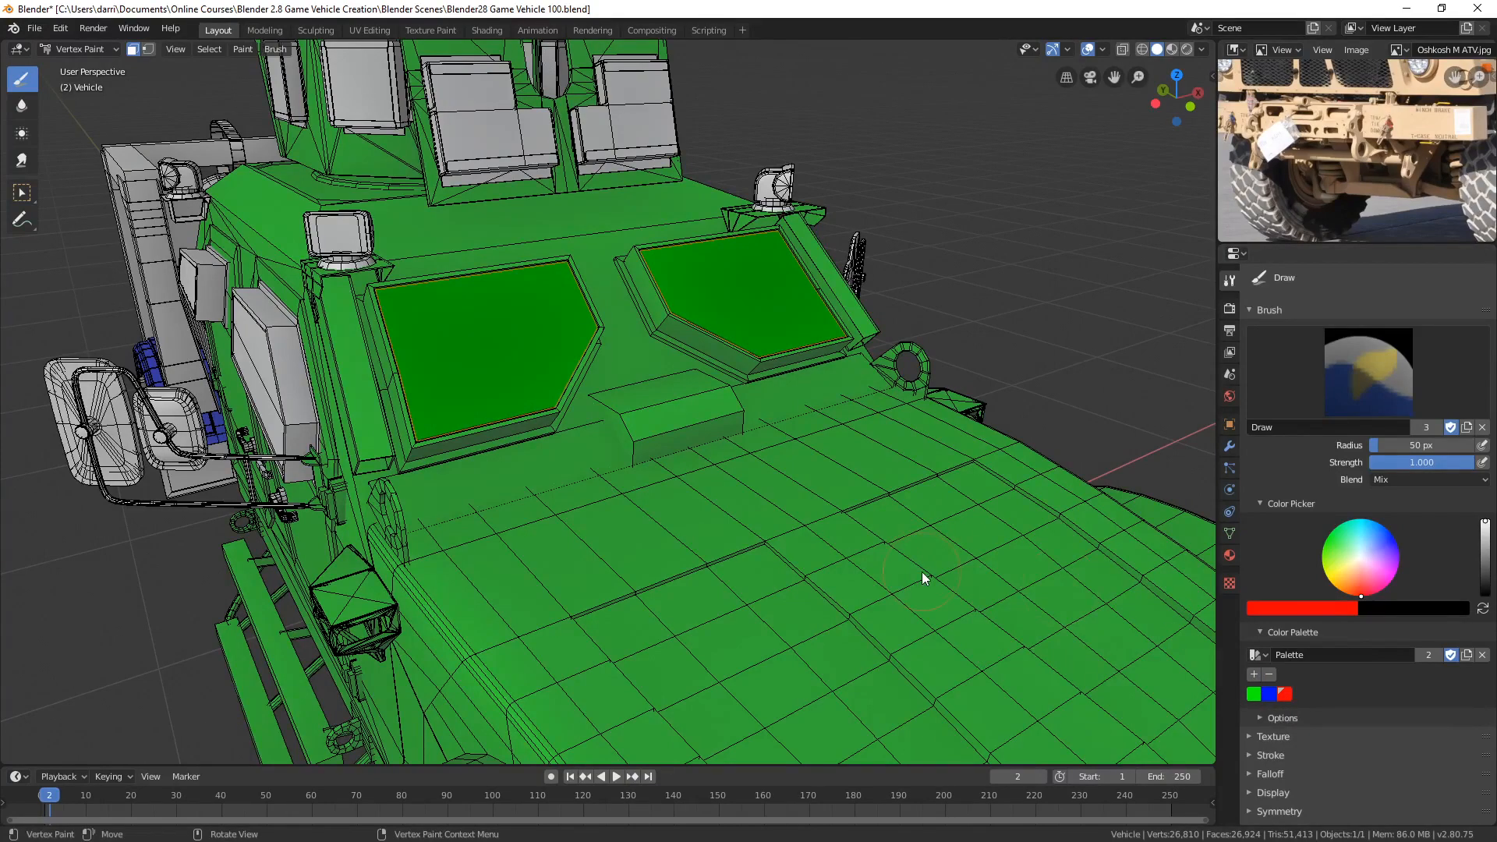
{"action": "key", "text": "shift+k"}
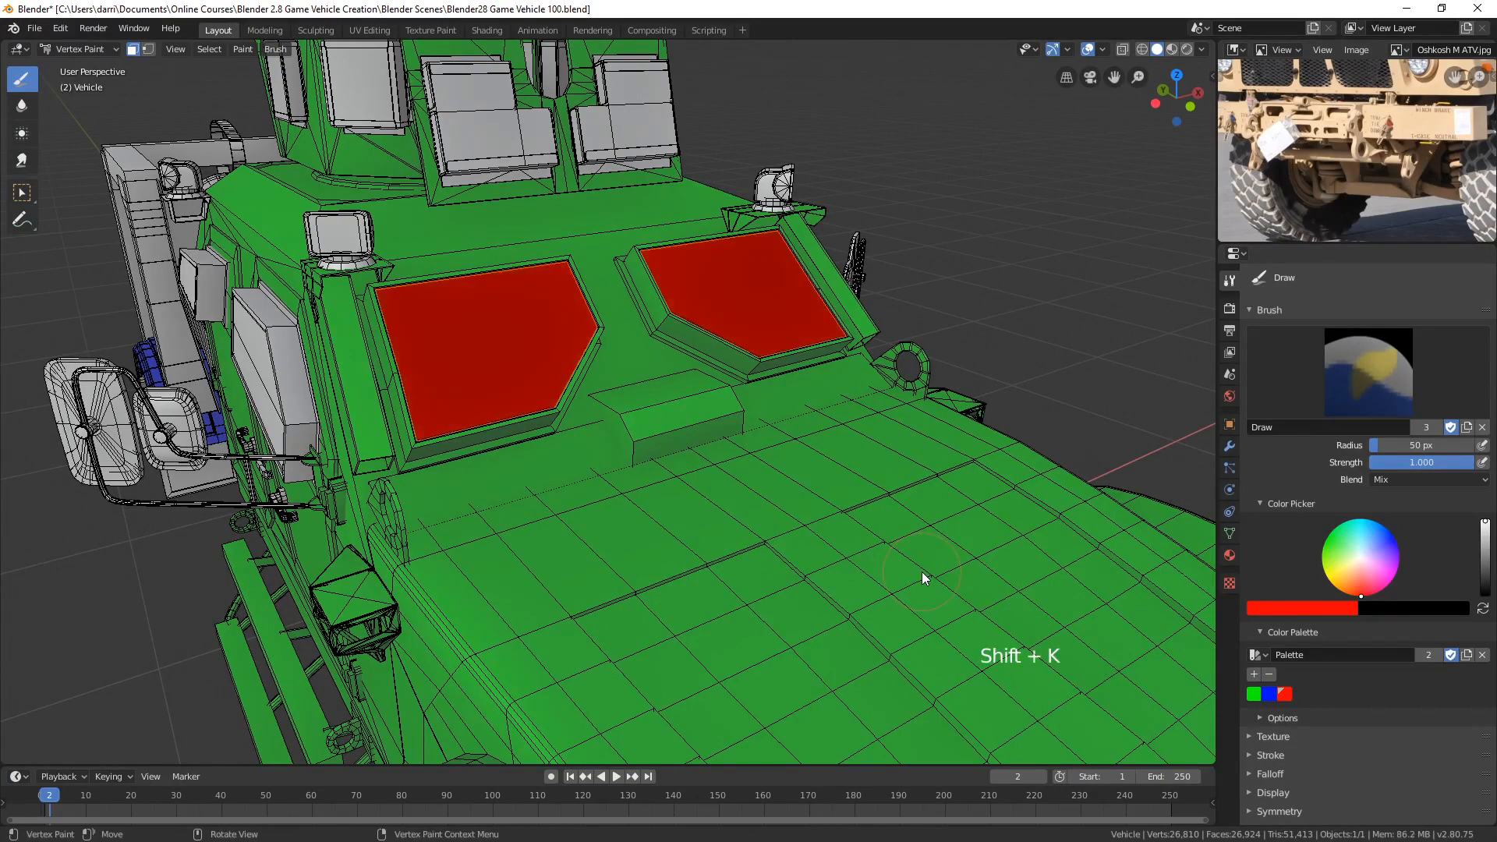
{"action": "key", "text": "alt+a"}
- Select the complete front and rear door windows on both sides of the vehicle, with the seam limit removed from the linked selection
{"action": "mouse_move", "coordinate": [510, 452]}
{"action": "middle_mouse_down"}
{"action": "mouse_move", "coordinate": [353, 472]}
{"action": "mouse_move", "coordinate": [700, 381]}
{"action": "middle_mouse_up"}
{"action": "key", "text": "Tab"}
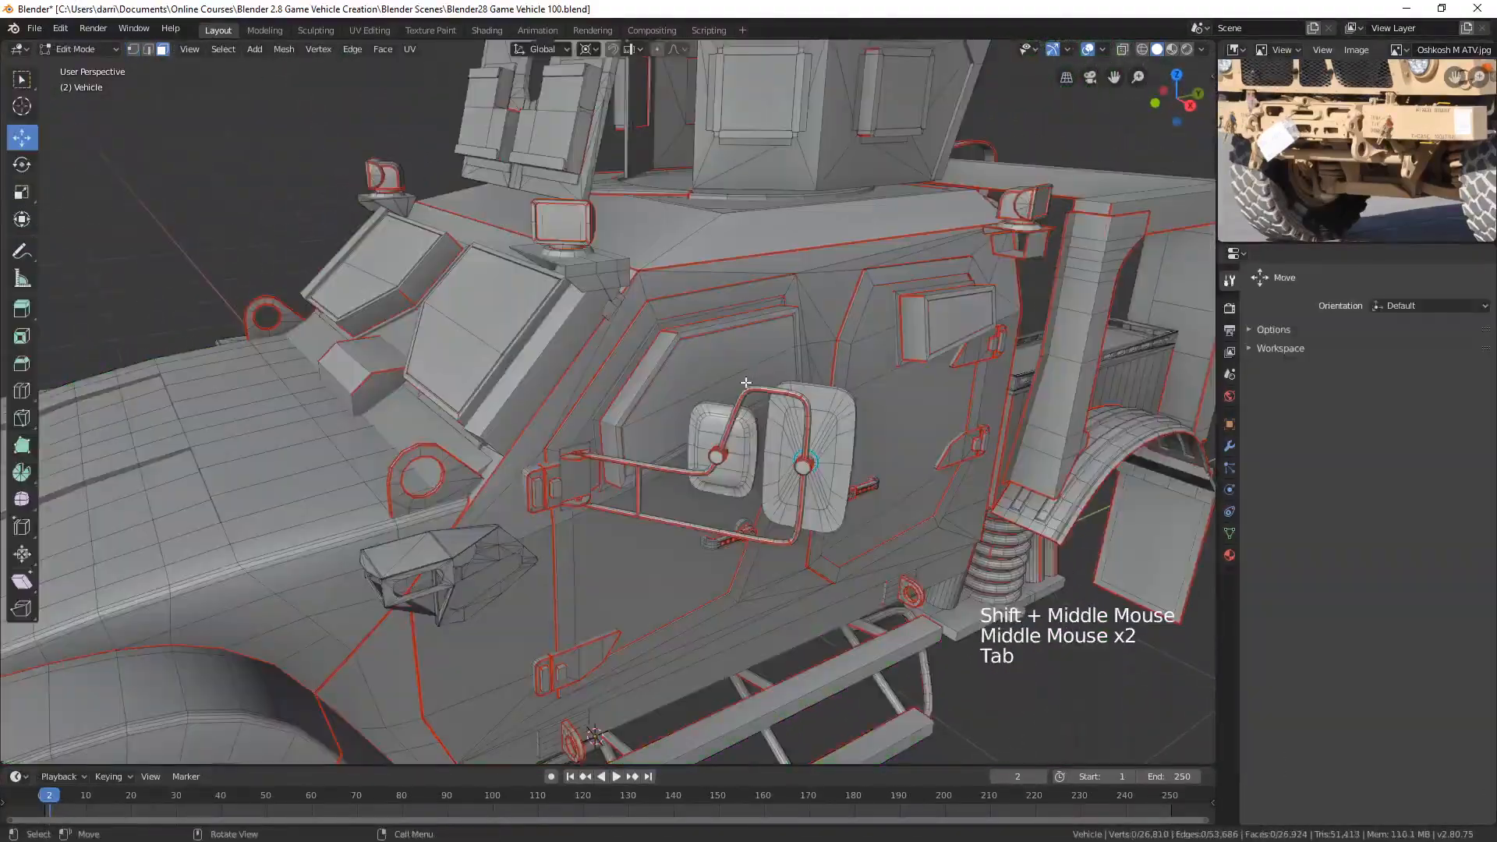
{"action": "key", "text": "l"}
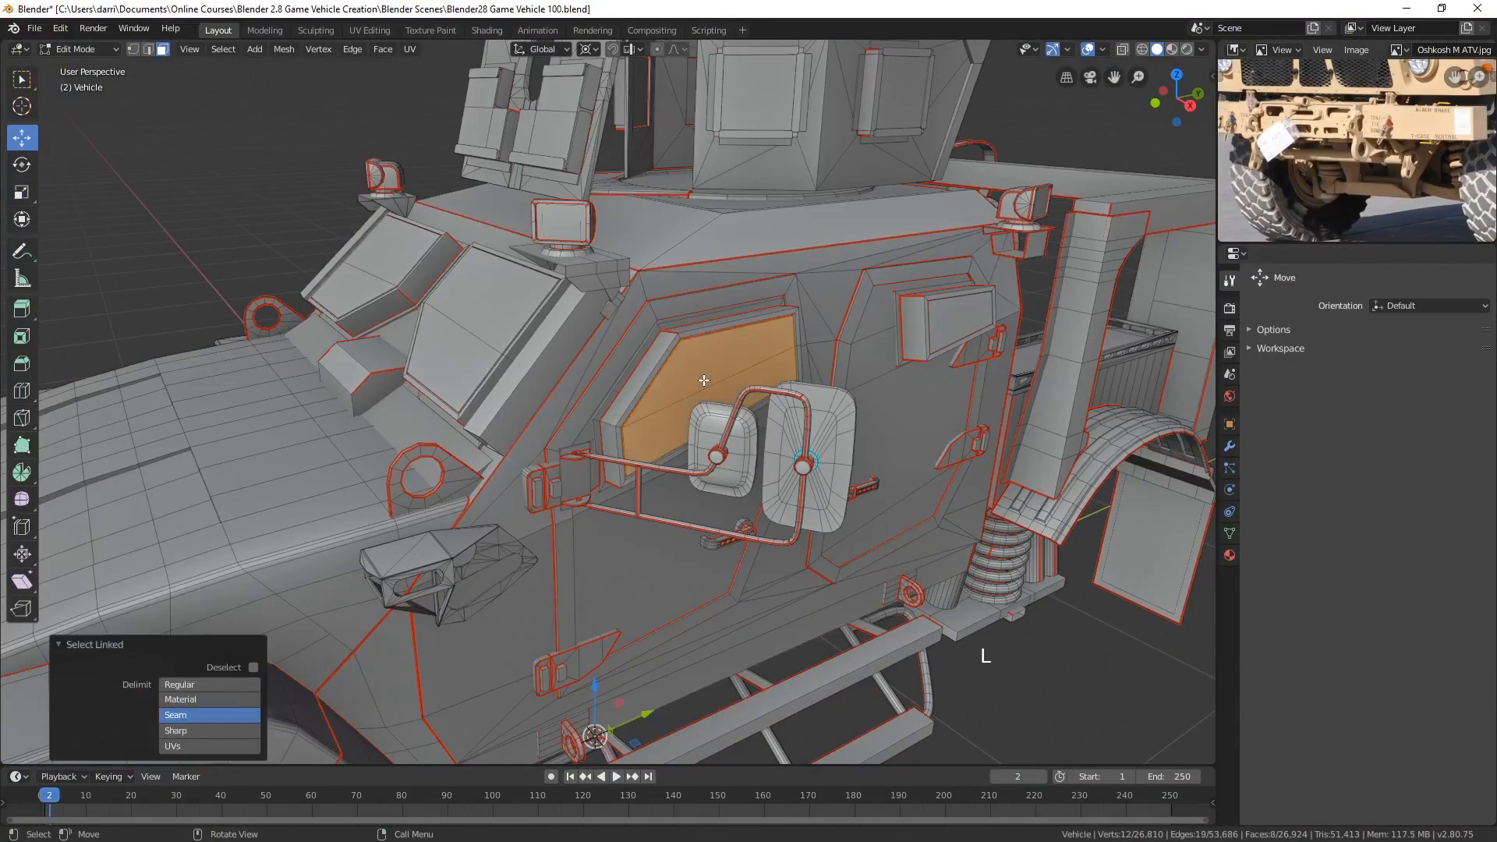
{"action": "left_click", "coordinate": [209, 715], "text": "shift"}
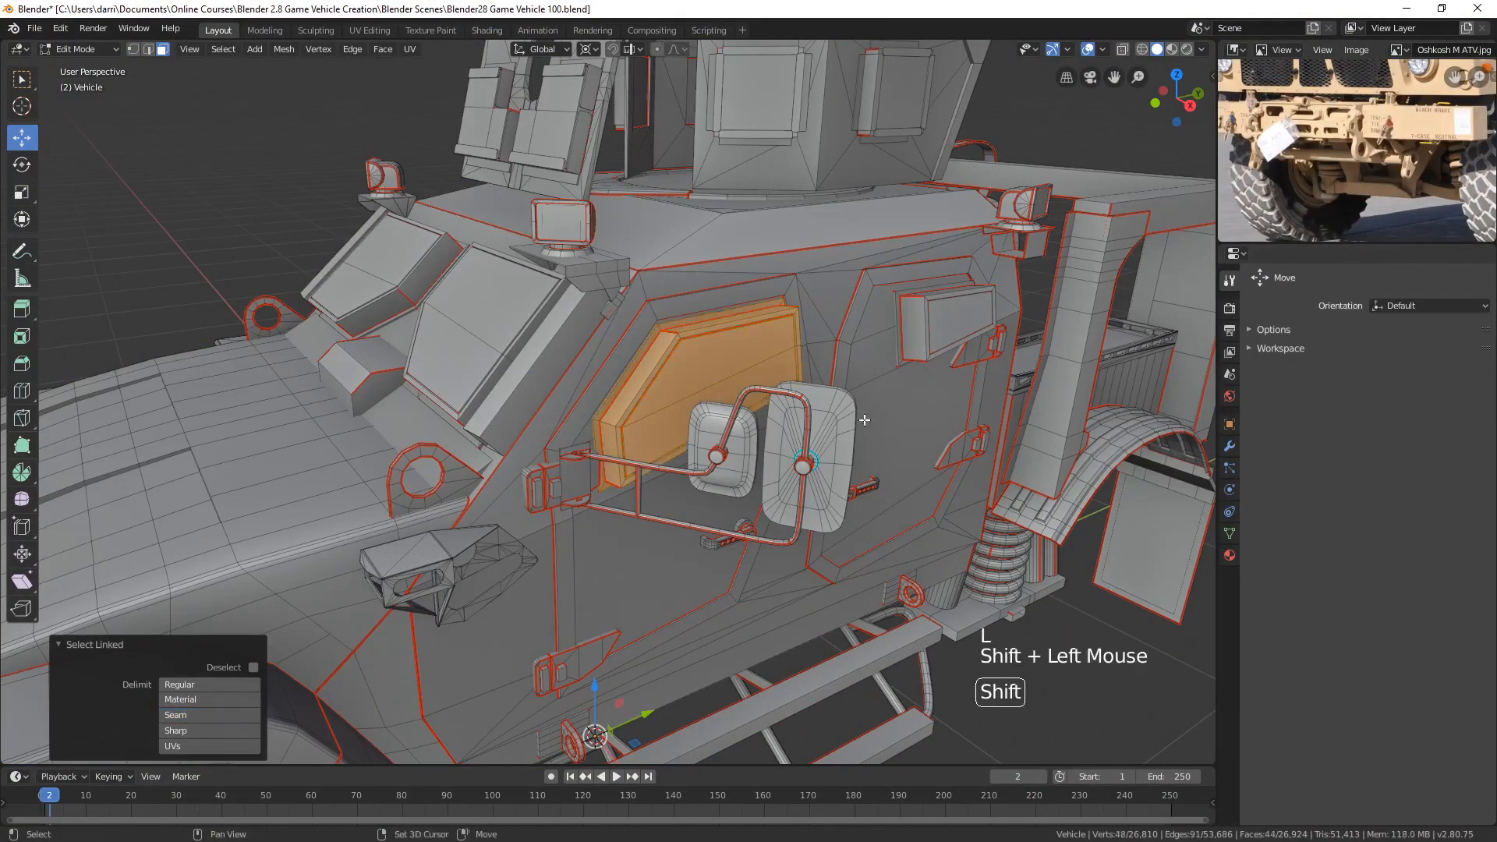
{"action": "key", "text": "l"}
{"action": "middle_click_drag", "start_coordinate": [447, 425], "coordinate": [534, 411]}
{"action": "key", "text": "l"}
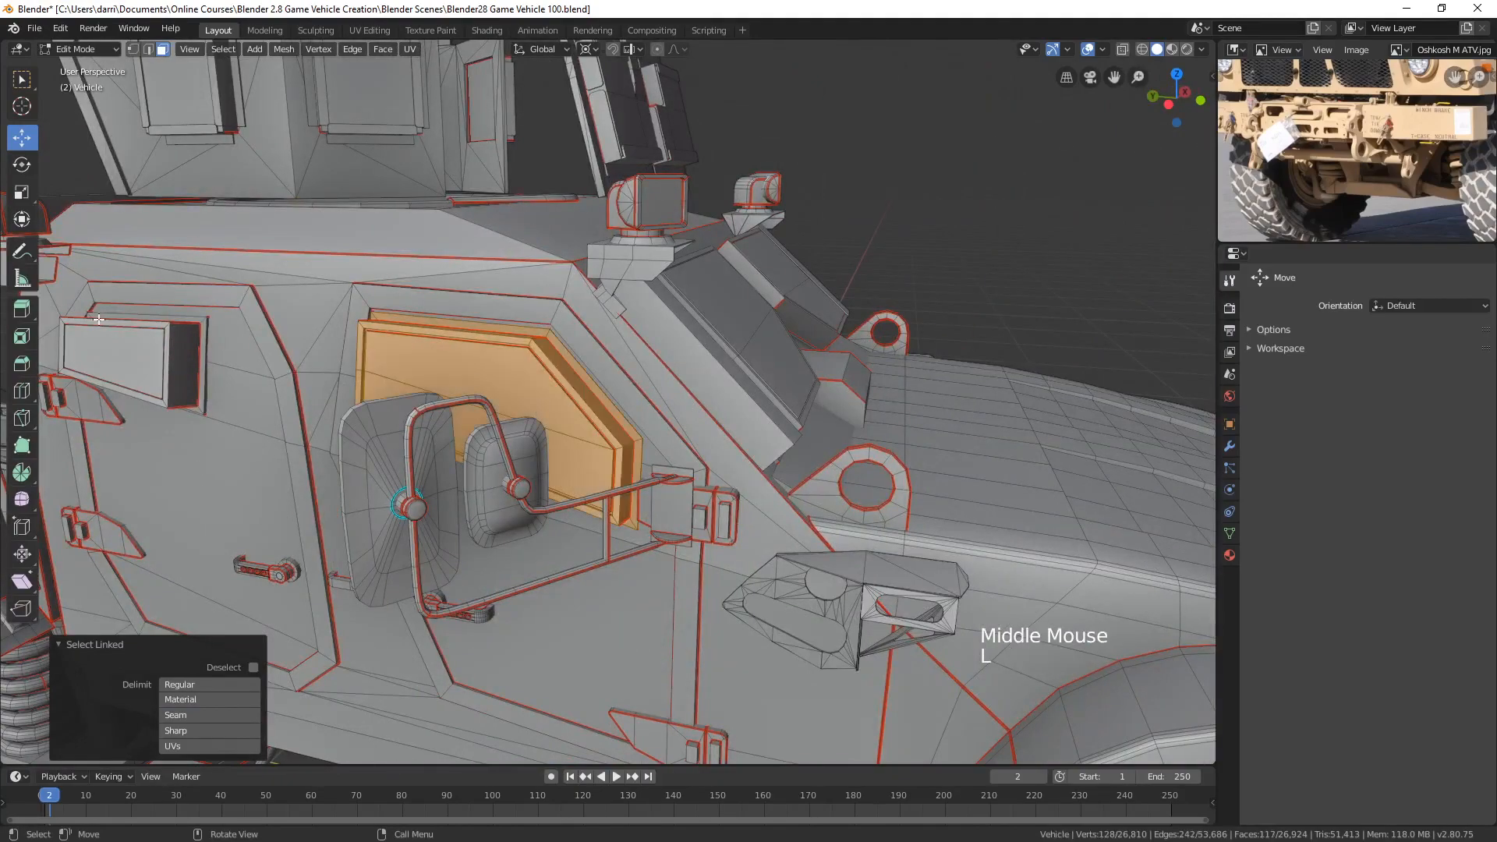
{"action": "key", "text": "l"}
- Fill the selected door windows with the palette's green and deselect everything
{"action": "key", "text": "Tab"}
{"action": "middle_click_drag", "start_coordinate": [674, 433], "coordinate": [897, 460]}
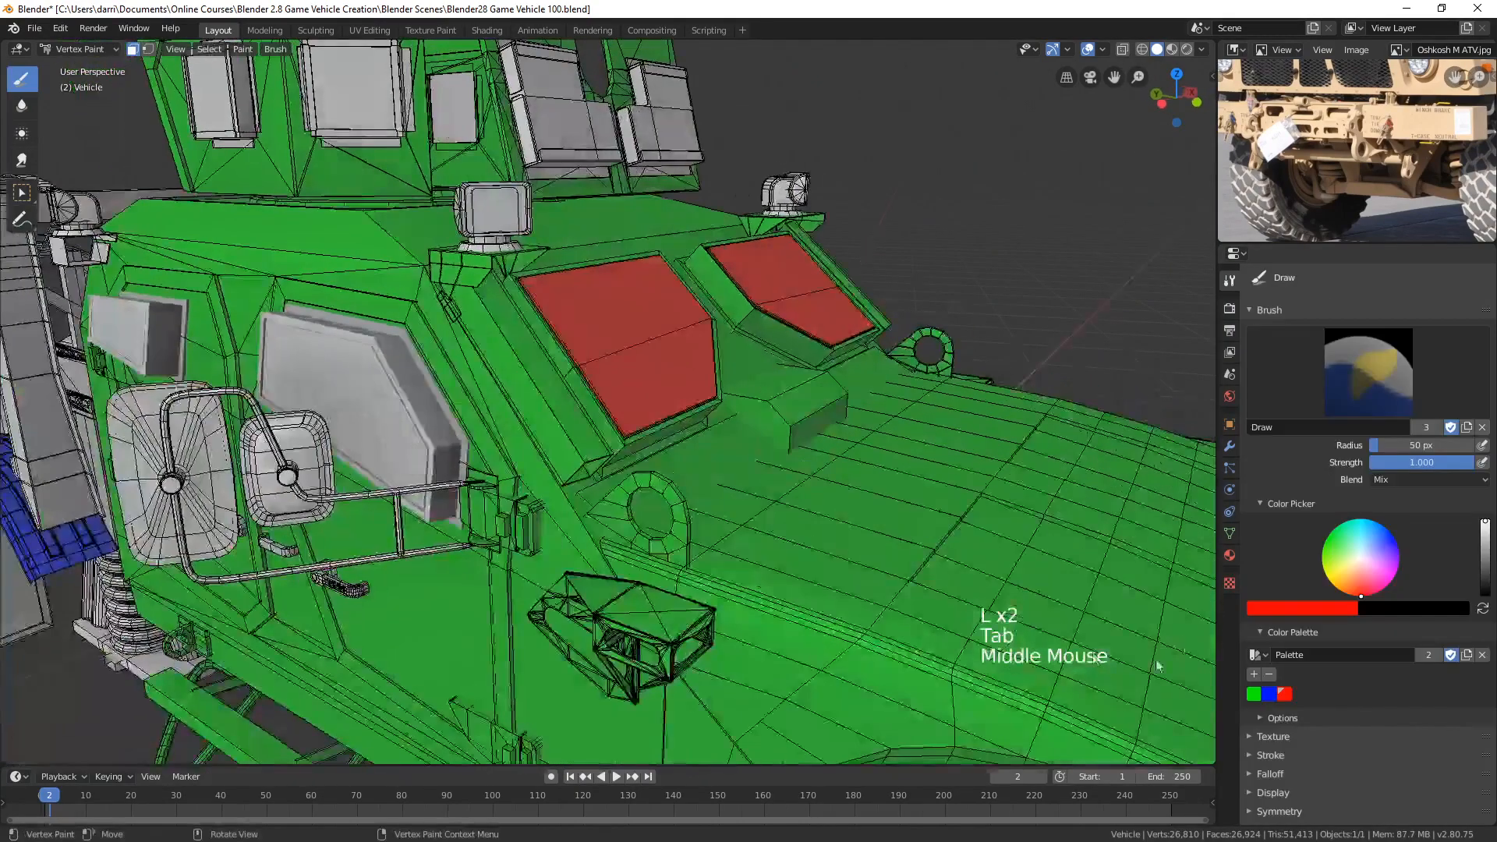
{"action": "left_click", "coordinate": [1253, 694]}
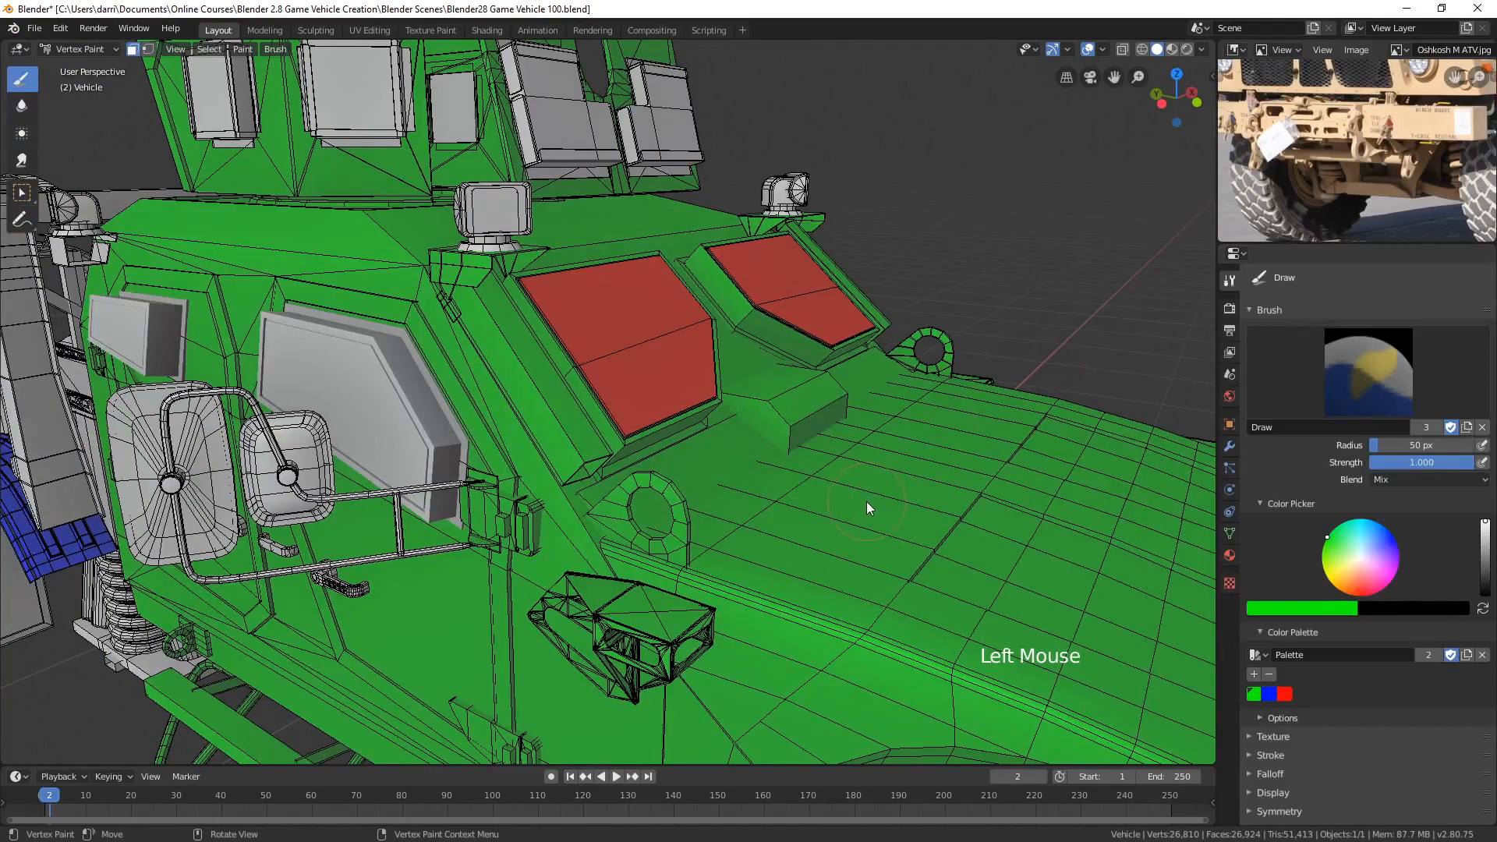
{"action": "key", "text": "shift+k"}
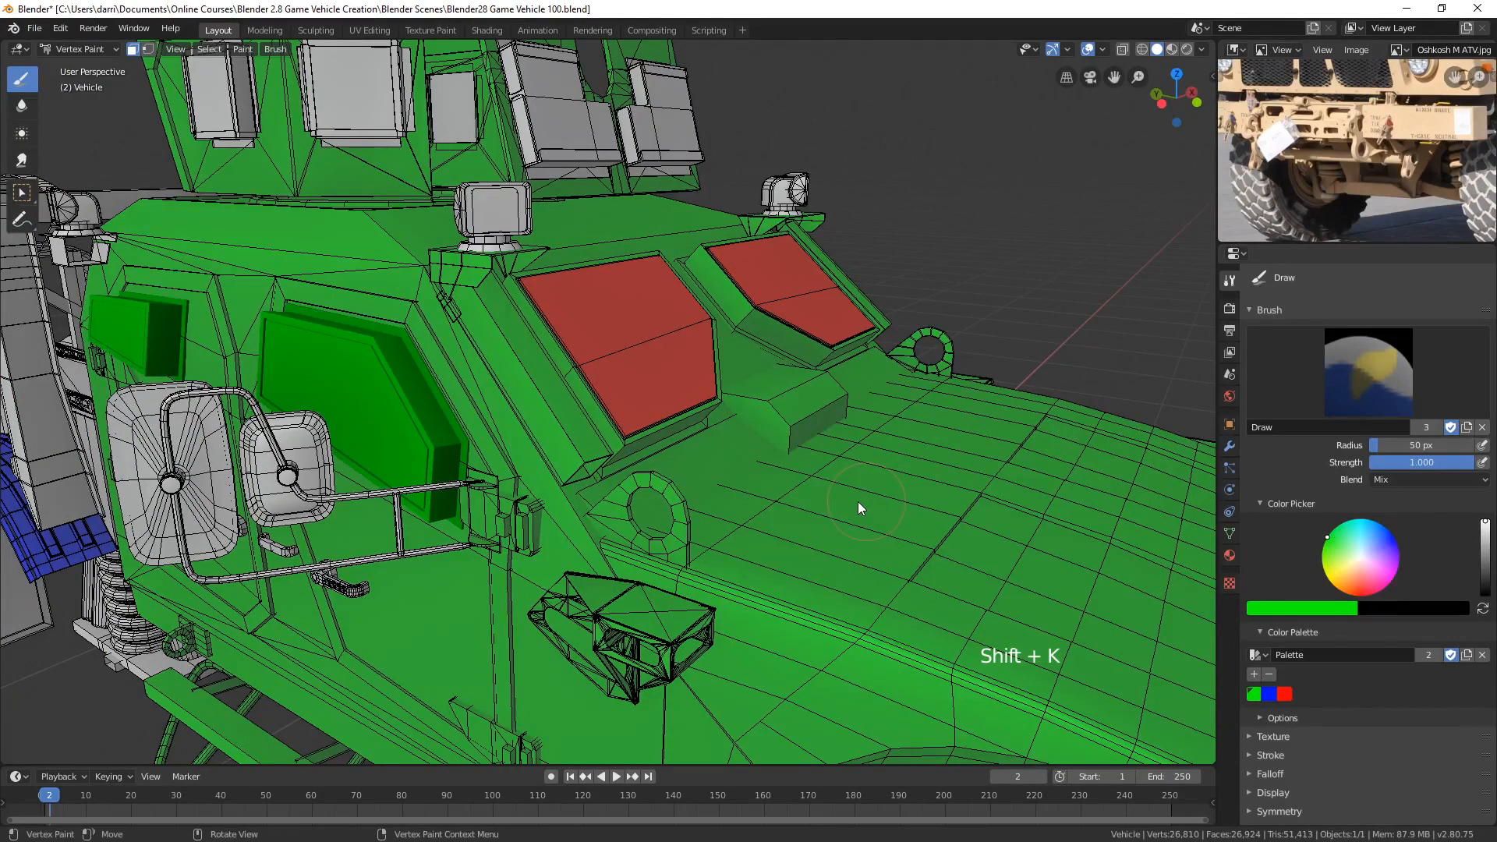
{"action": "key", "text": "Tab"}
{"action": "key", "text": "alt+a"}
- Select only the glass panes of the front and rear door windows on both sides, limiting the linked selection to seams
{"action": "scroll", "coordinate": [695, 461], "scroll_direction": "up", "scroll_amount": 2, "text": "shift"}
{"action": "mouse_move", "coordinate": [695, 460]}
{"action": "middle_mouse_down", "text": "shift"}
{"action": "mouse_move", "coordinate": [615, 426]}
{"action": "mouse_move", "coordinate": [725, 424]}
{"action": "middle_mouse_up", "text": "shift"}
{"action": "key", "text": "l"}
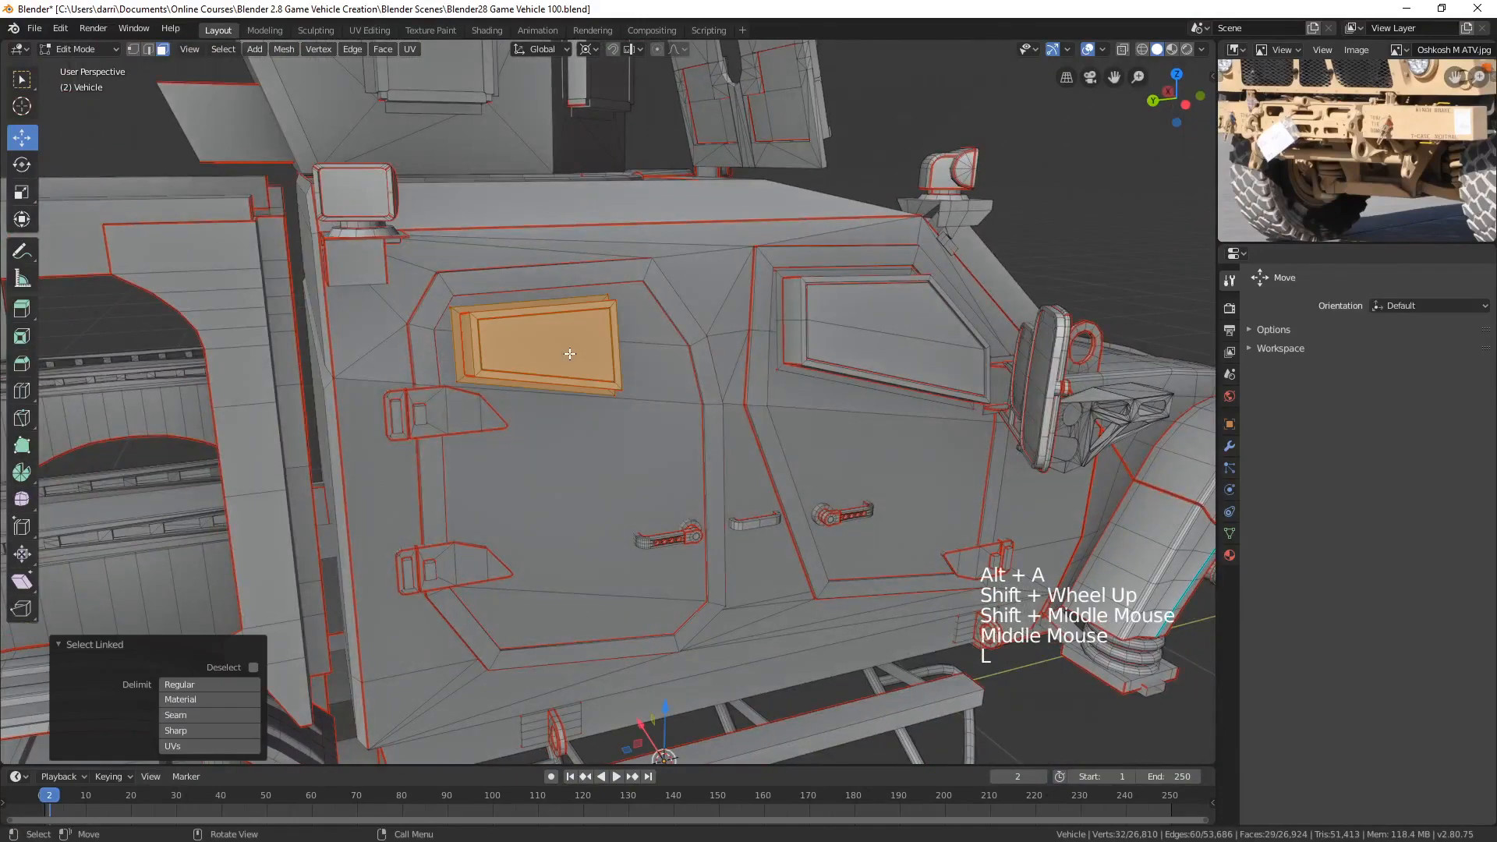
{"action": "left_click", "coordinate": [222, 713]}
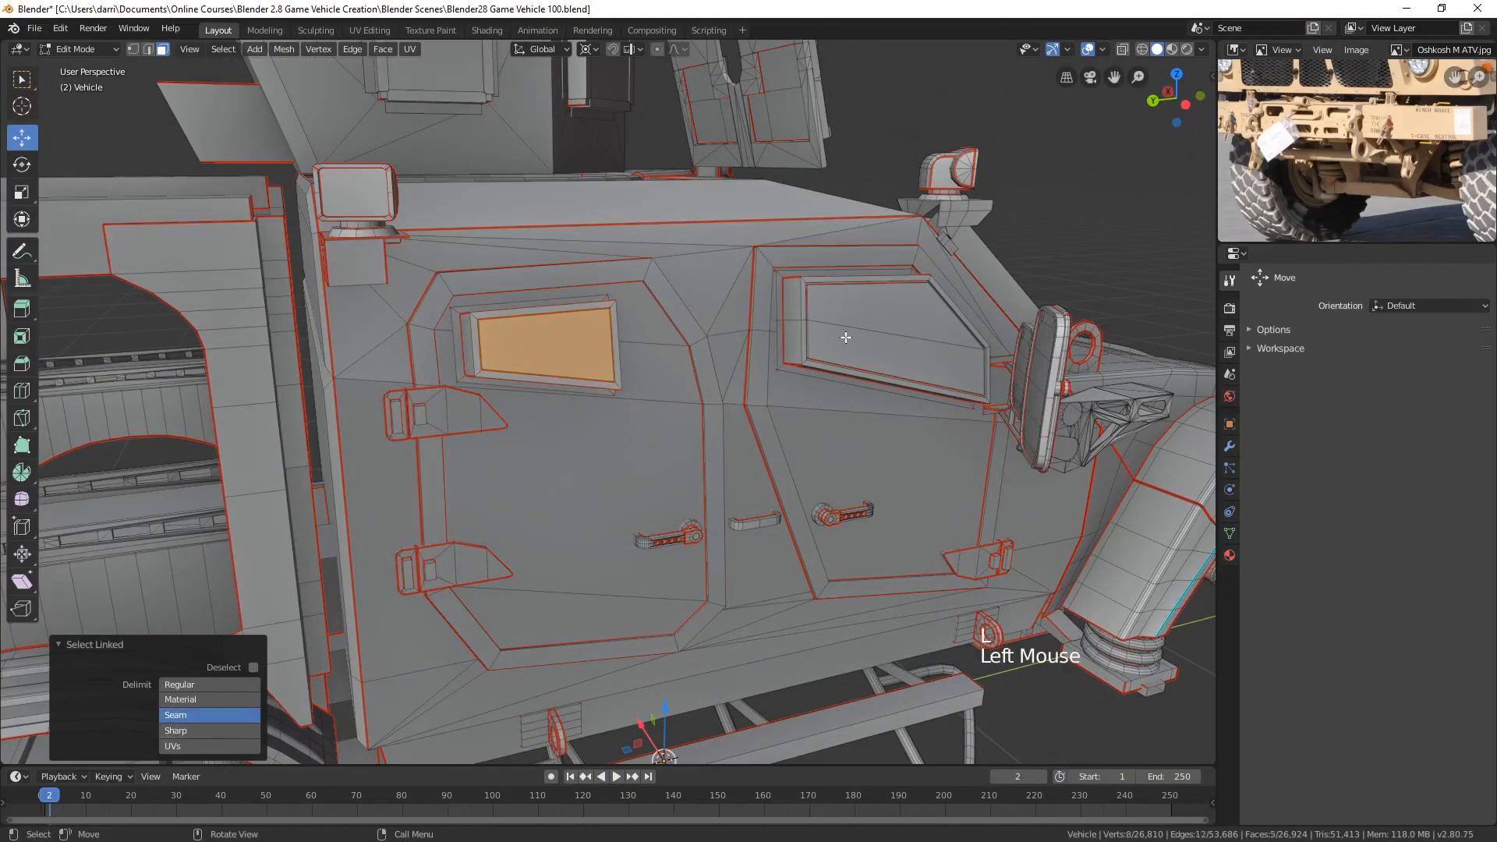
{"action": "key", "text": "l"}
{"action": "middle_click_drag", "start_coordinate": [856, 334], "coordinate": [716, 344]}
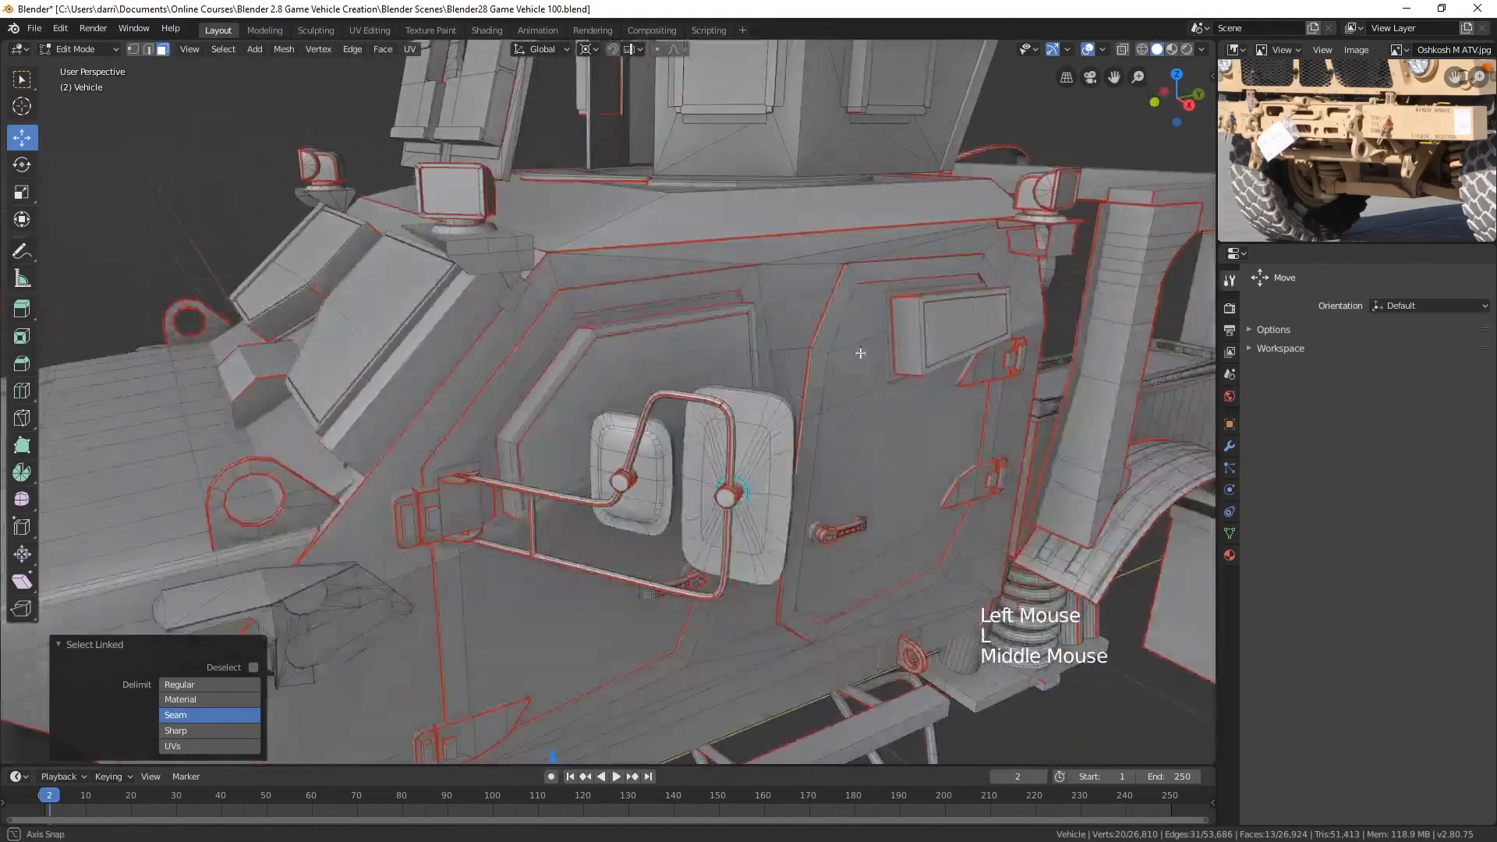
{"action": "key", "text": "l"}
{"action": "key", "text": "l"}
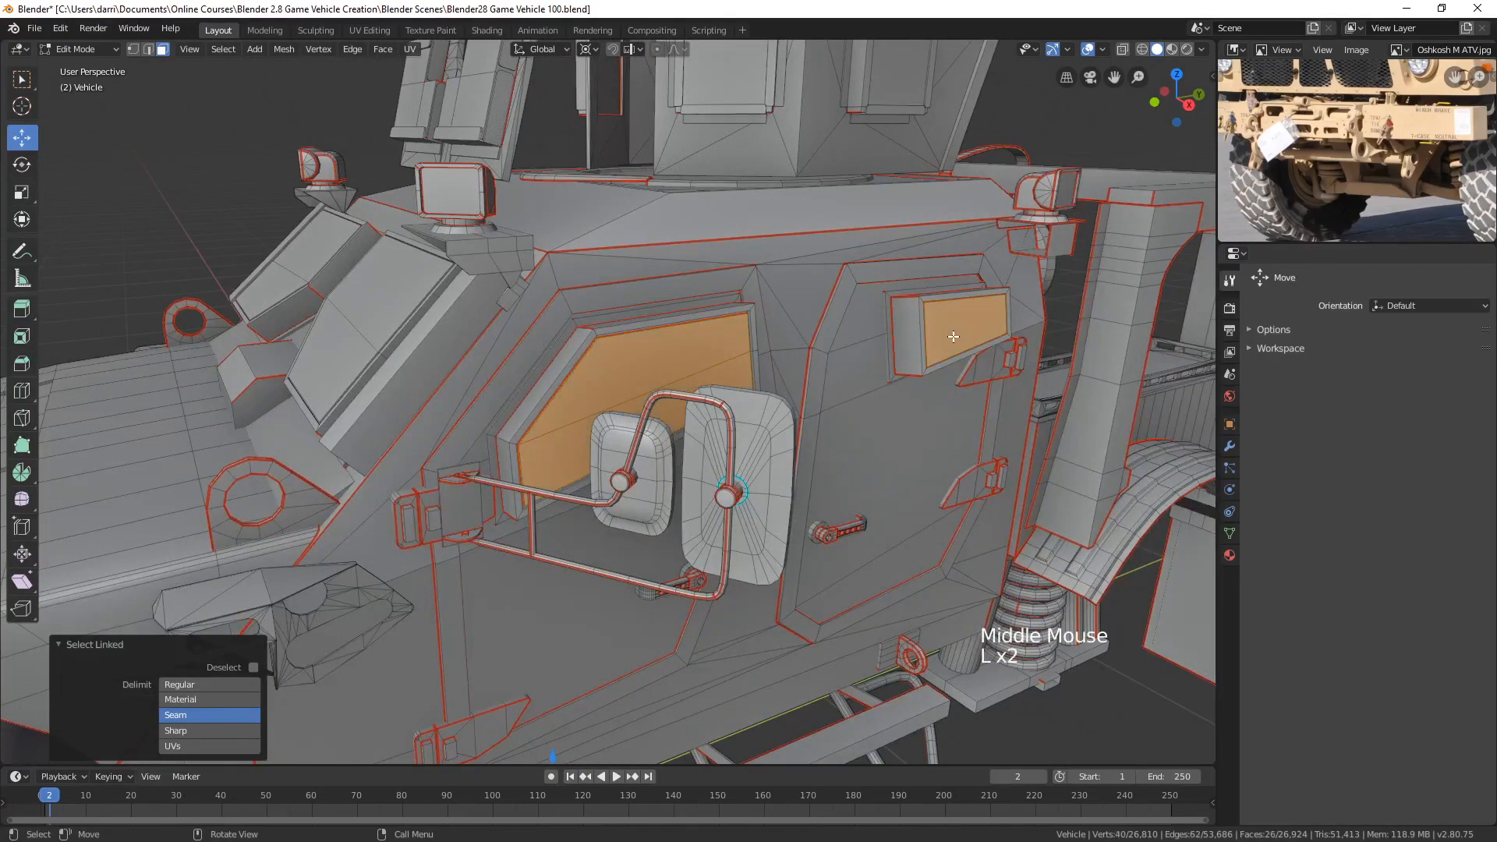
- Fill the selected door window glass with the palette's red and clear the selection
{"action": "key", "text": "Tab"}
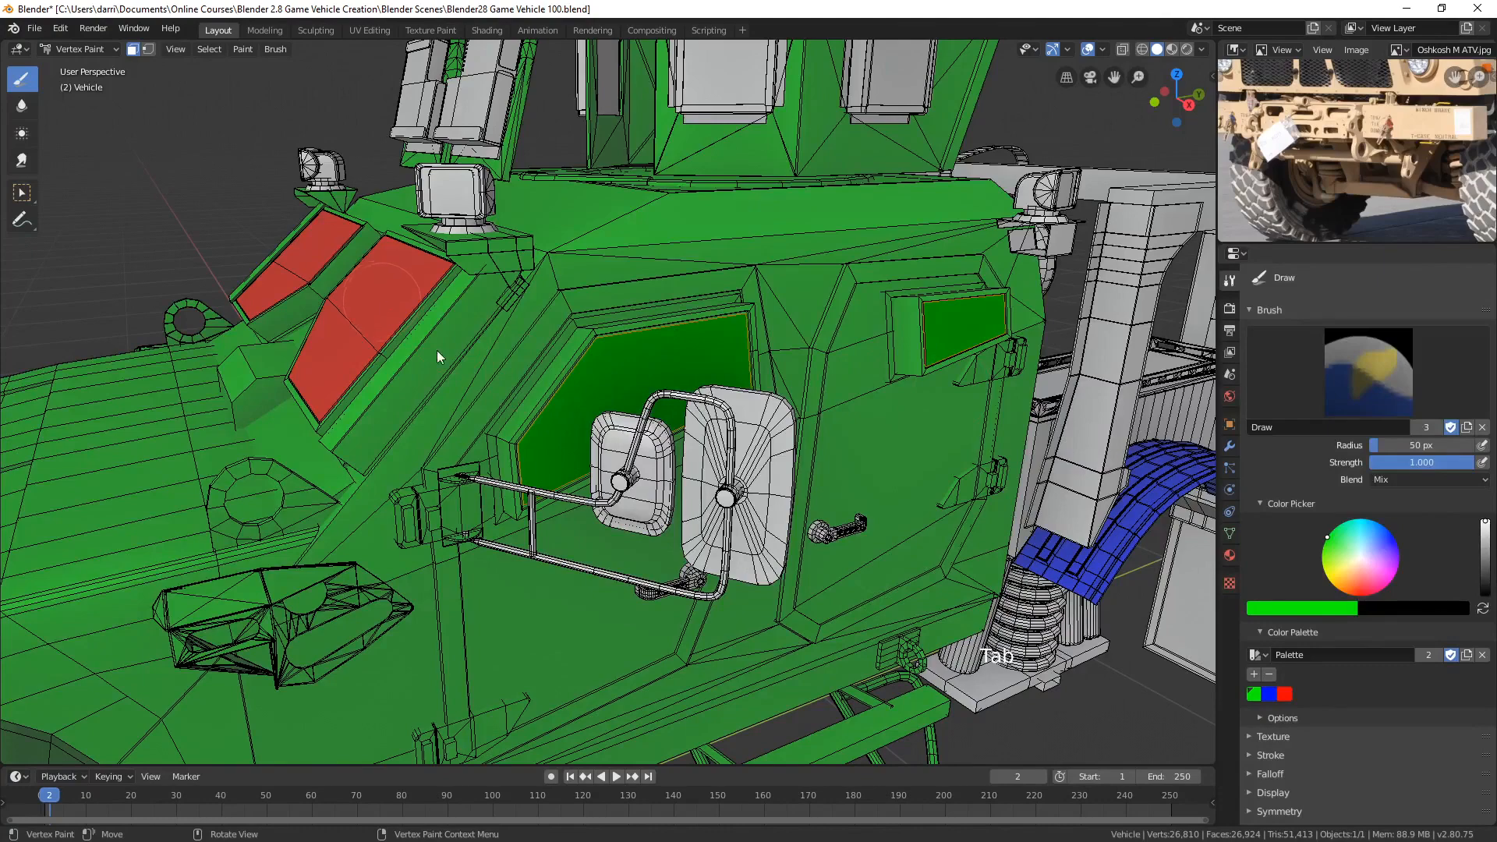
{"action": "left_click", "coordinate": [1285, 693]}
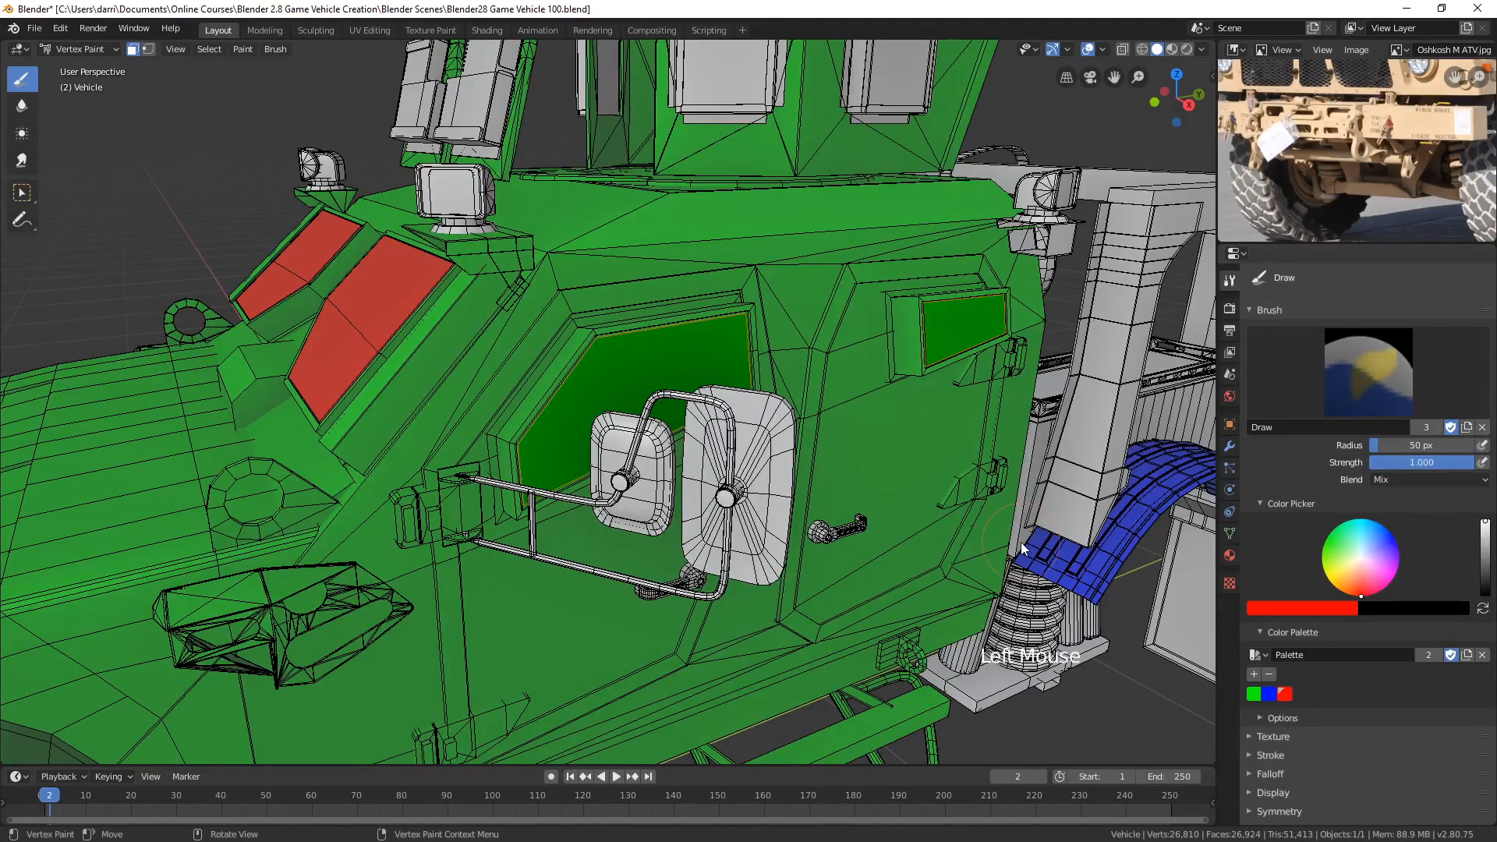
{"action": "key", "text": "shift+k"}
{"action": "key", "text": "alt+a"}
{"action": "scroll", "coordinate": [867, 450], "scroll_direction": "down", "scroll_amount": 4}
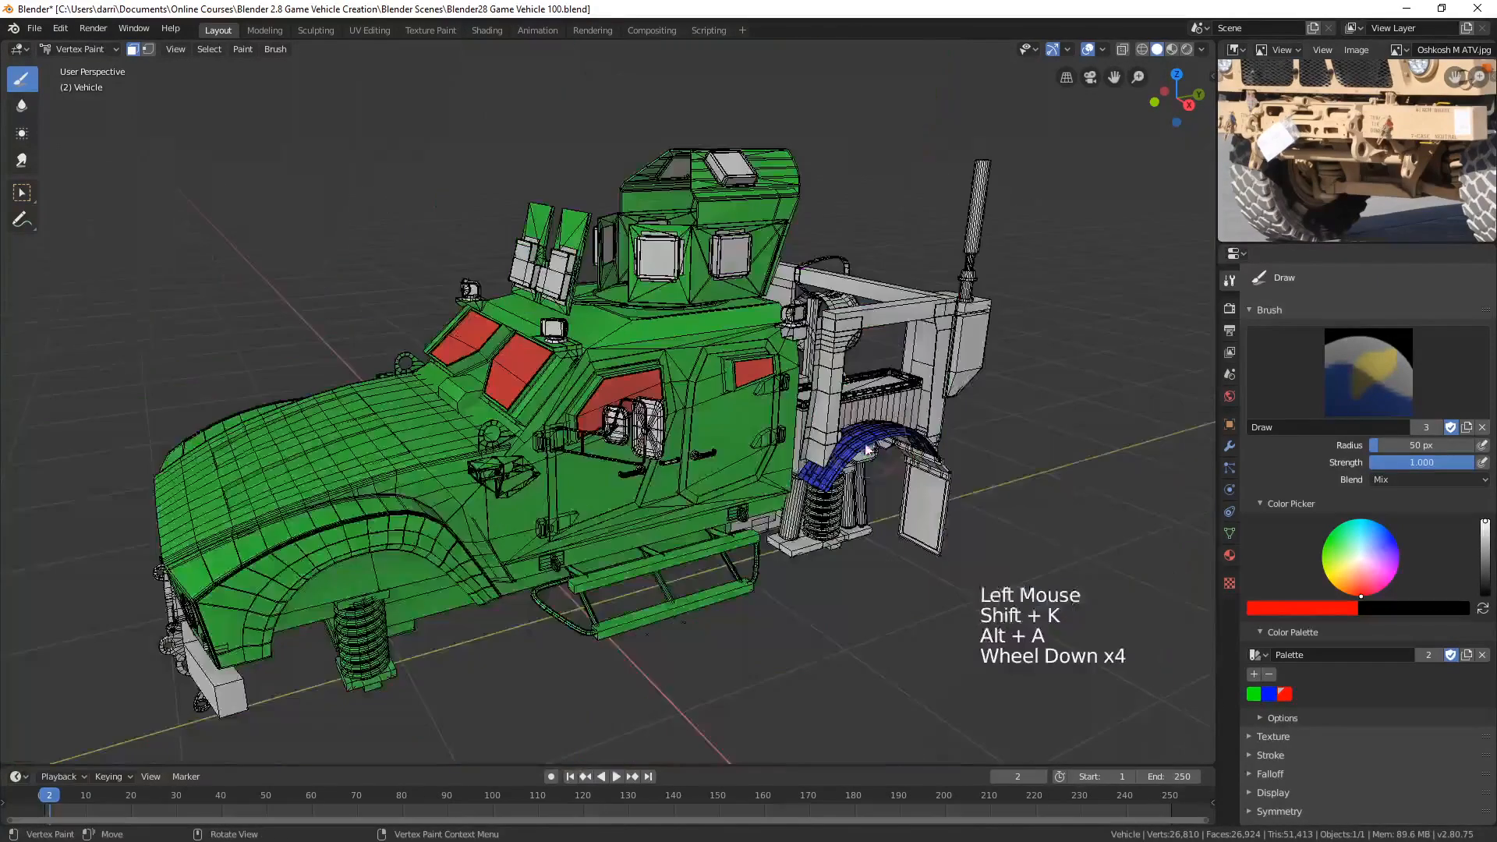
- Examine the turret and shield windows in the reference photo and compare them with the painted vehicle
{"action": "middle_click_drag", "start_coordinate": [867, 451], "coordinate": [634, 384]}
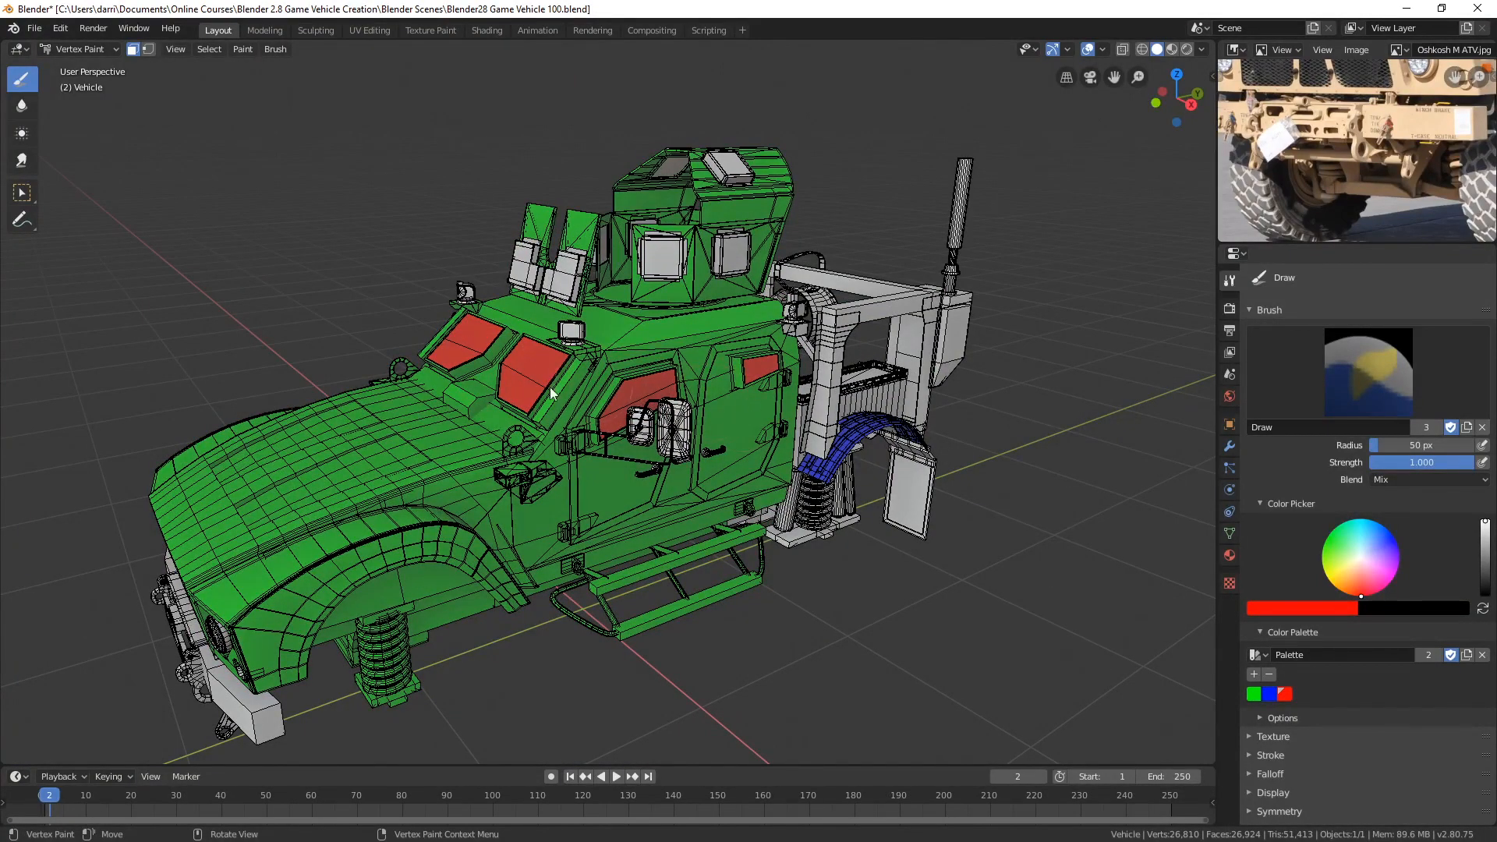
{"action": "mouse_move", "coordinate": [554, 389]}
{"action": "middle_mouse_down"}
{"action": "mouse_move", "coordinate": [663, 390]}
{"action": "mouse_move", "coordinate": [563, 386]}
{"action": "middle_mouse_up"}
{"action": "scroll", "coordinate": [1413, 122], "scroll_direction": "down", "scroll_amount": 4}
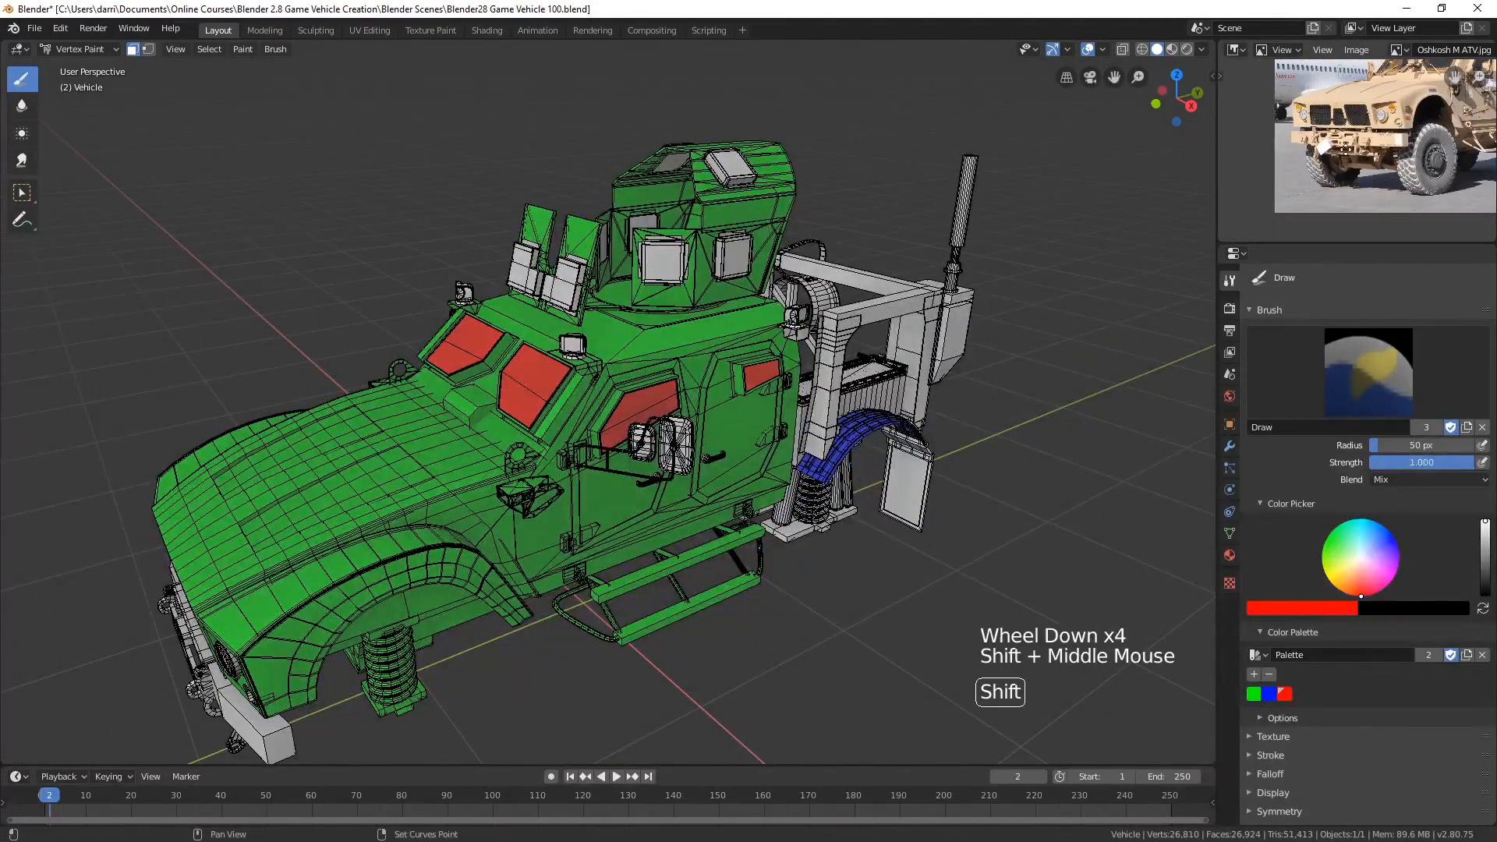
{"action": "middle_click_drag", "start_coordinate": [1413, 122], "coordinate": [1341, 137], "text": "shift"}
{"action": "scroll", "coordinate": [1341, 137], "scroll_direction": "up", "scroll_amount": 2}
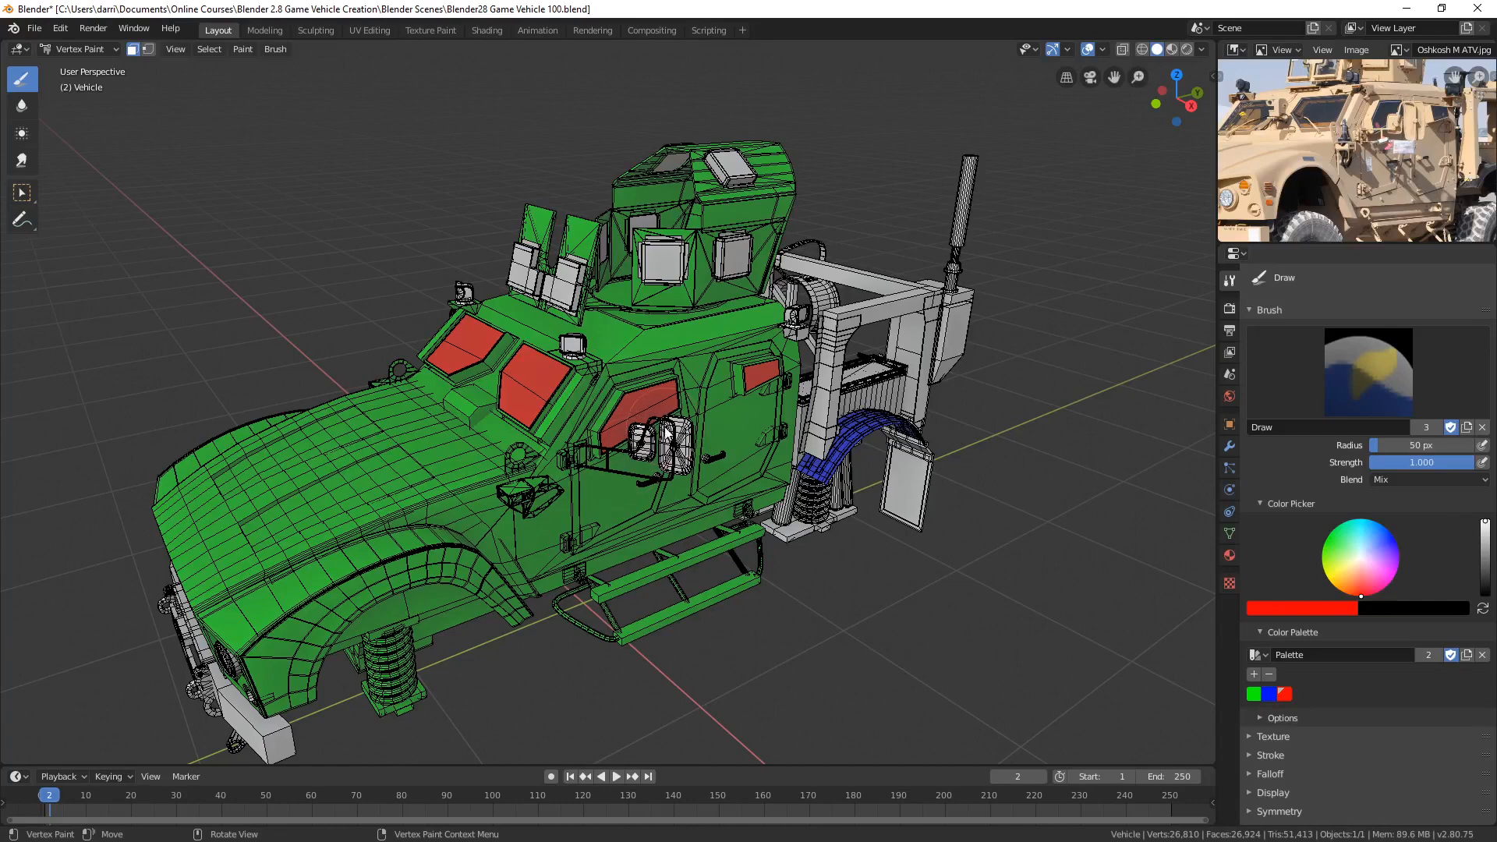
{"action": "middle_click_drag", "start_coordinate": [1366, 86], "coordinate": [1374, 159], "text": "shift"}
{"action": "scroll", "coordinate": [1364, 170], "scroll_direction": "up", "scroll_amount": 4}
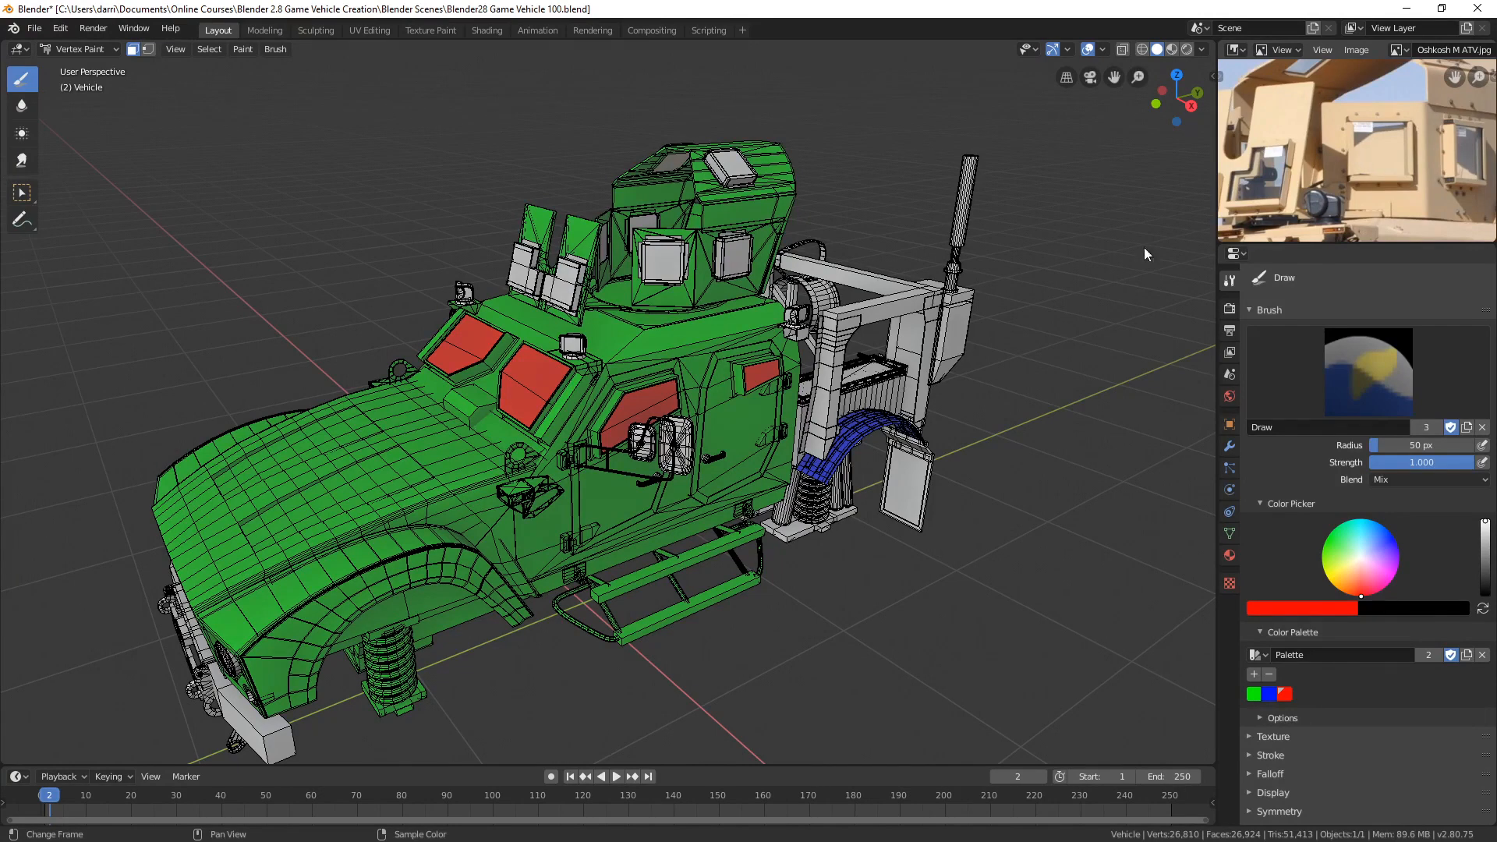
- Select the window frame pieces on both upright shields in front of the turret, in face selection mode
{"action": "key", "text": "Tab"}
{"action": "scroll", "coordinate": [714, 274], "scroll_direction": "up", "scroll_amount": 3}
{"action": "mouse_move", "coordinate": [714, 275]}
{"action": "middle_mouse_down", "text": "shift"}
{"action": "mouse_move", "coordinate": [741, 316]}
{"action": "mouse_move", "coordinate": [696, 399]}
{"action": "mouse_move", "coordinate": [671, 402]}
{"action": "middle_mouse_up", "text": "shift"}
{"action": "key", "text": "3"}
{"action": "scroll", "coordinate": [709, 373], "scroll_direction": "up", "scroll_amount": 3}
{"action": "middle_click_drag", "start_coordinate": [496, 393], "coordinate": [398, 327]}
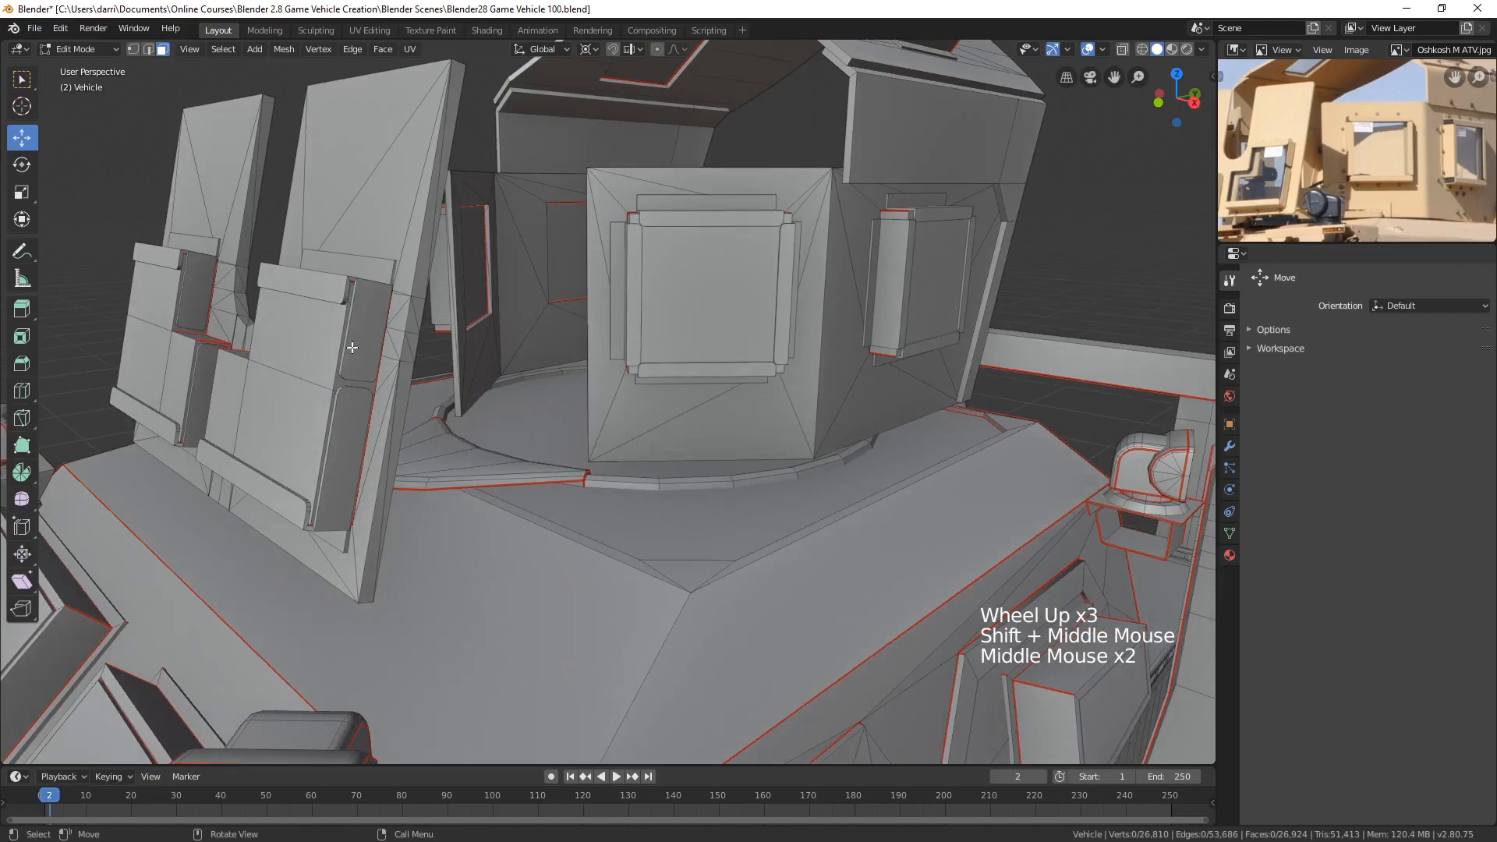
{"action": "key", "text": "l"}
{"action": "key", "text": "l"}
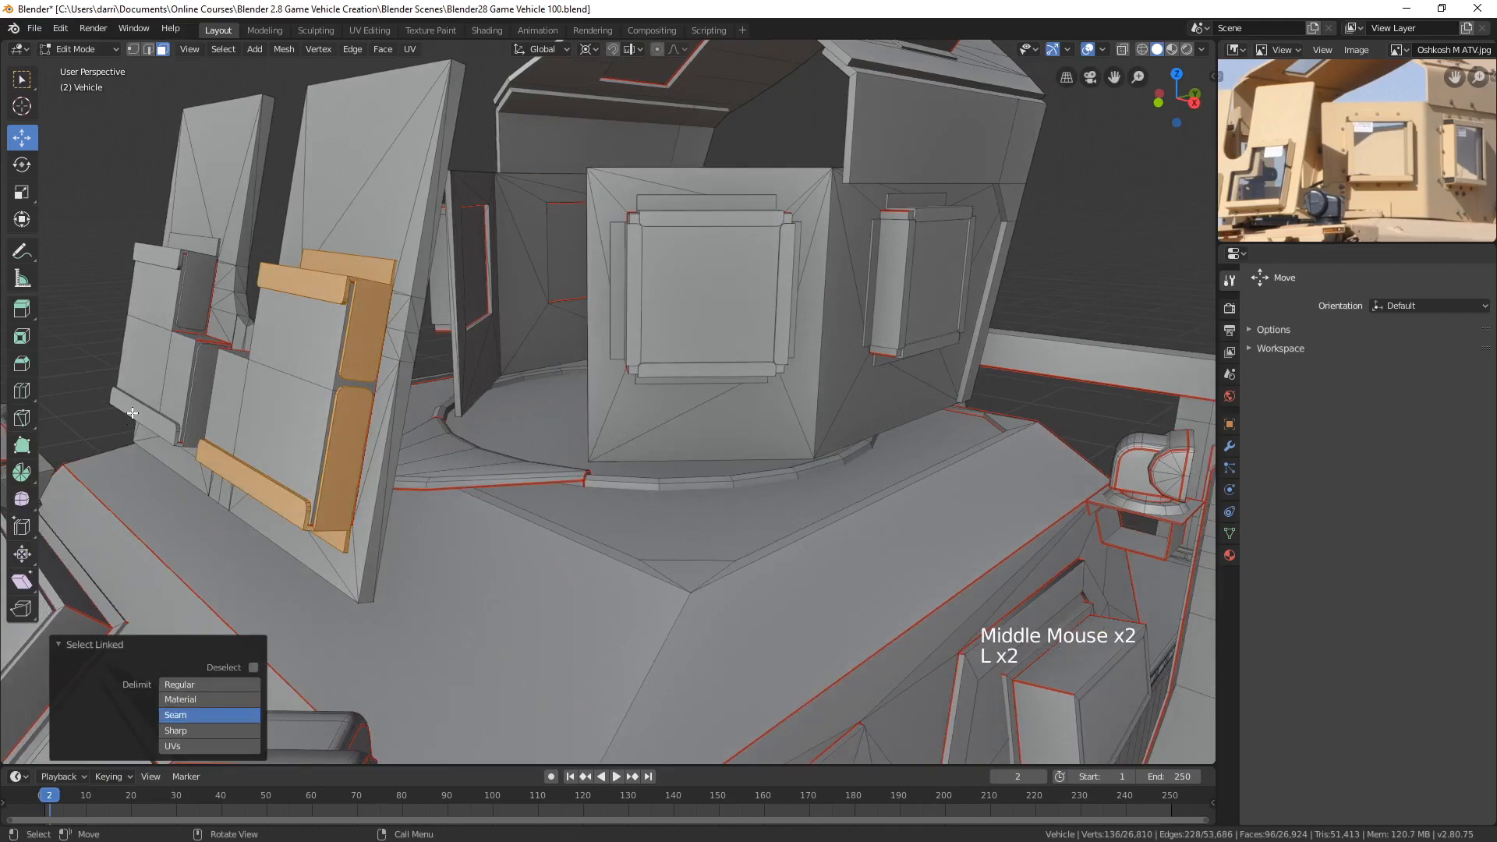
{"action": "key", "text": "l"}
{"action": "key", "text": "l"}
- Add the frame pieces of the turret's front and side windows and their surrounding wall panel to the selection
{"action": "key", "text": "l"}
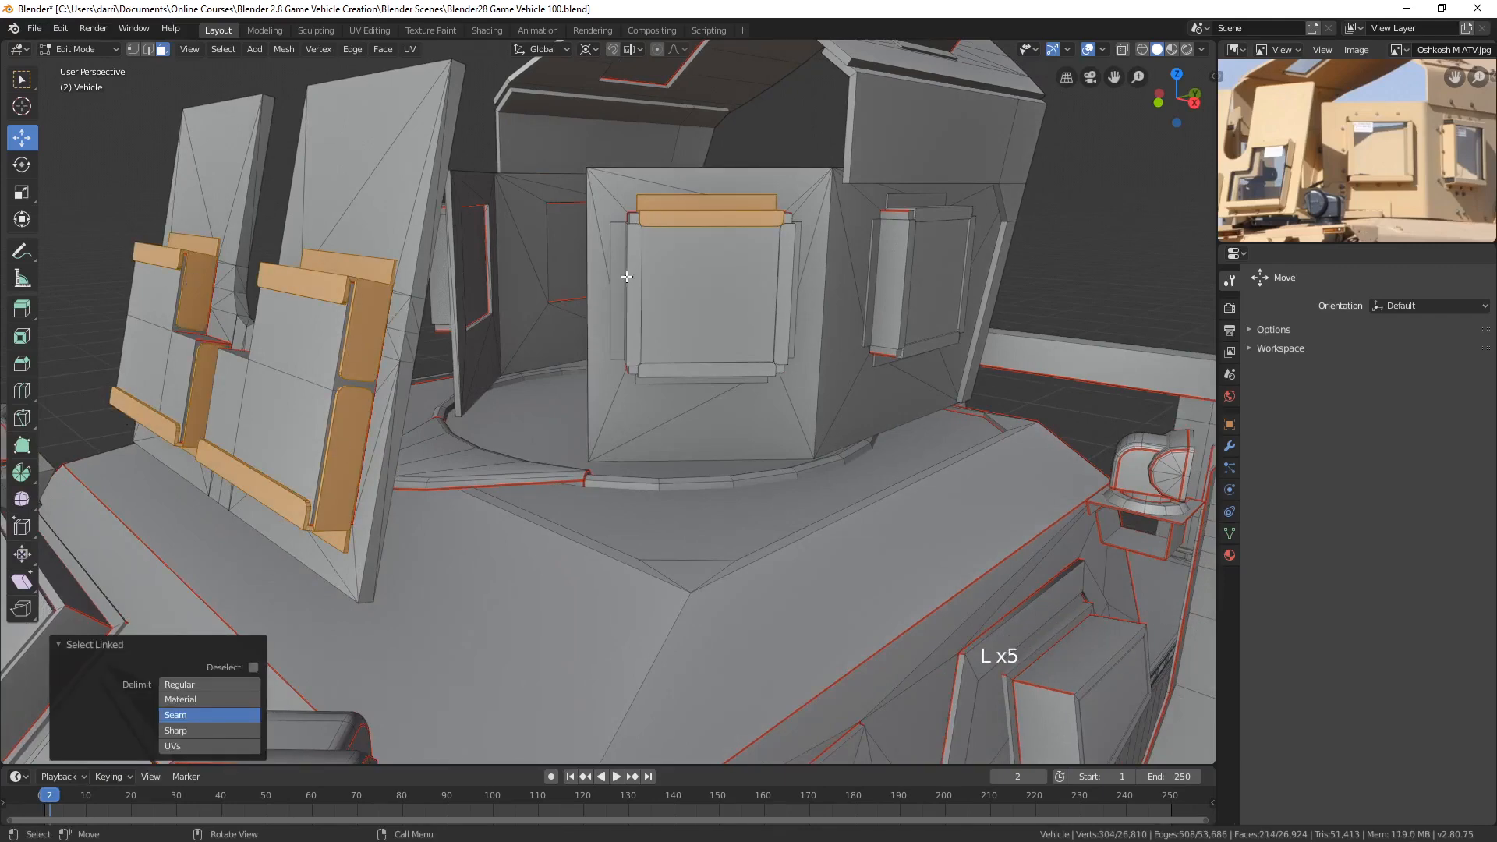
{"action": "key", "text": "l"}
{"action": "key", "text": "l"}
{"action": "key", "text": "l"}
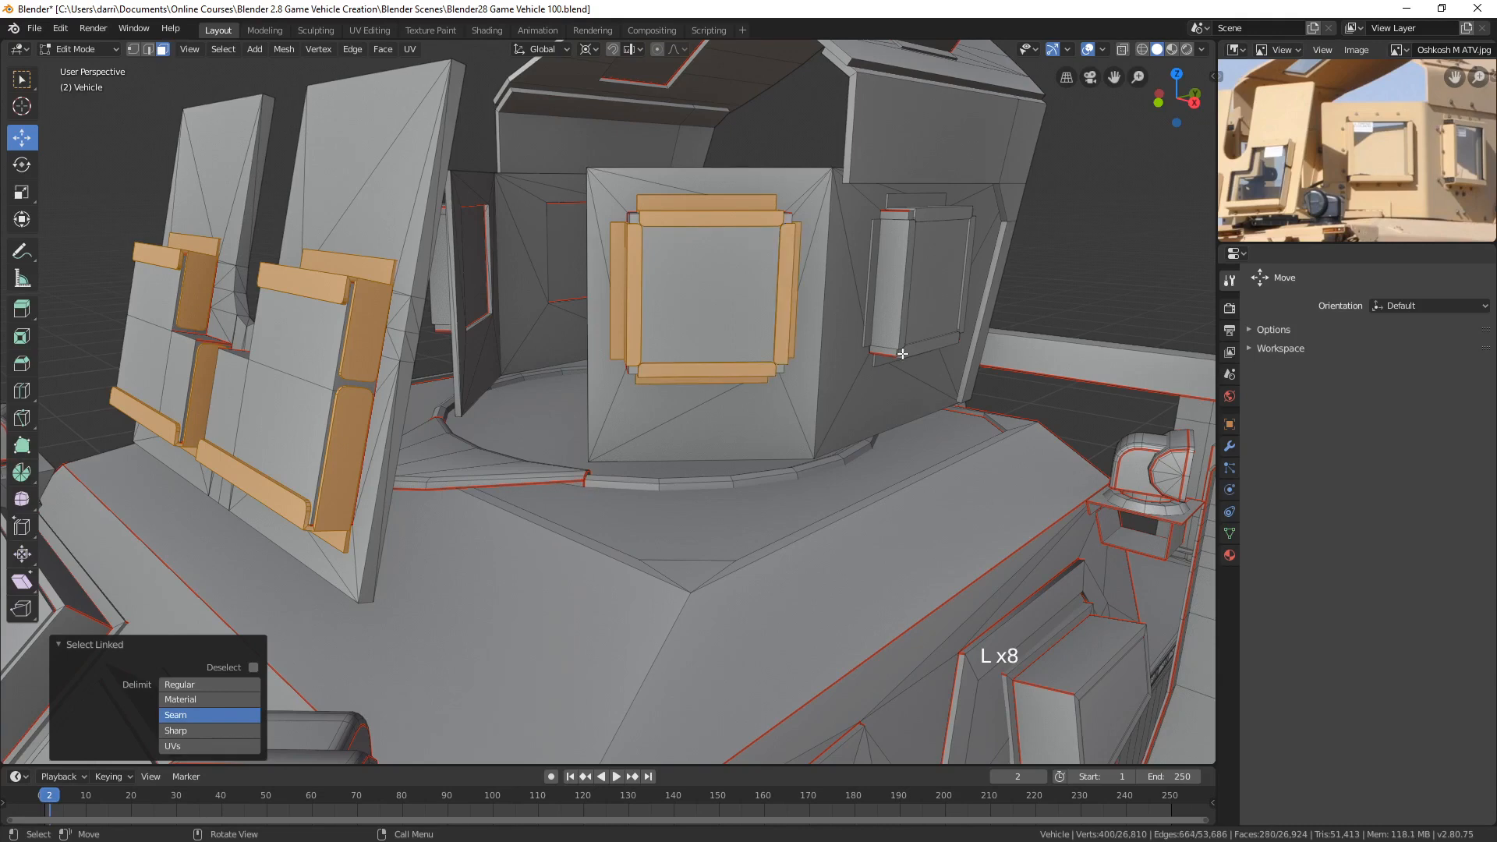
{"action": "key", "text": "l"}
{"action": "key", "text": "l"}
{"action": "key", "text": "l"}
{"action": "key", "text": "l"}
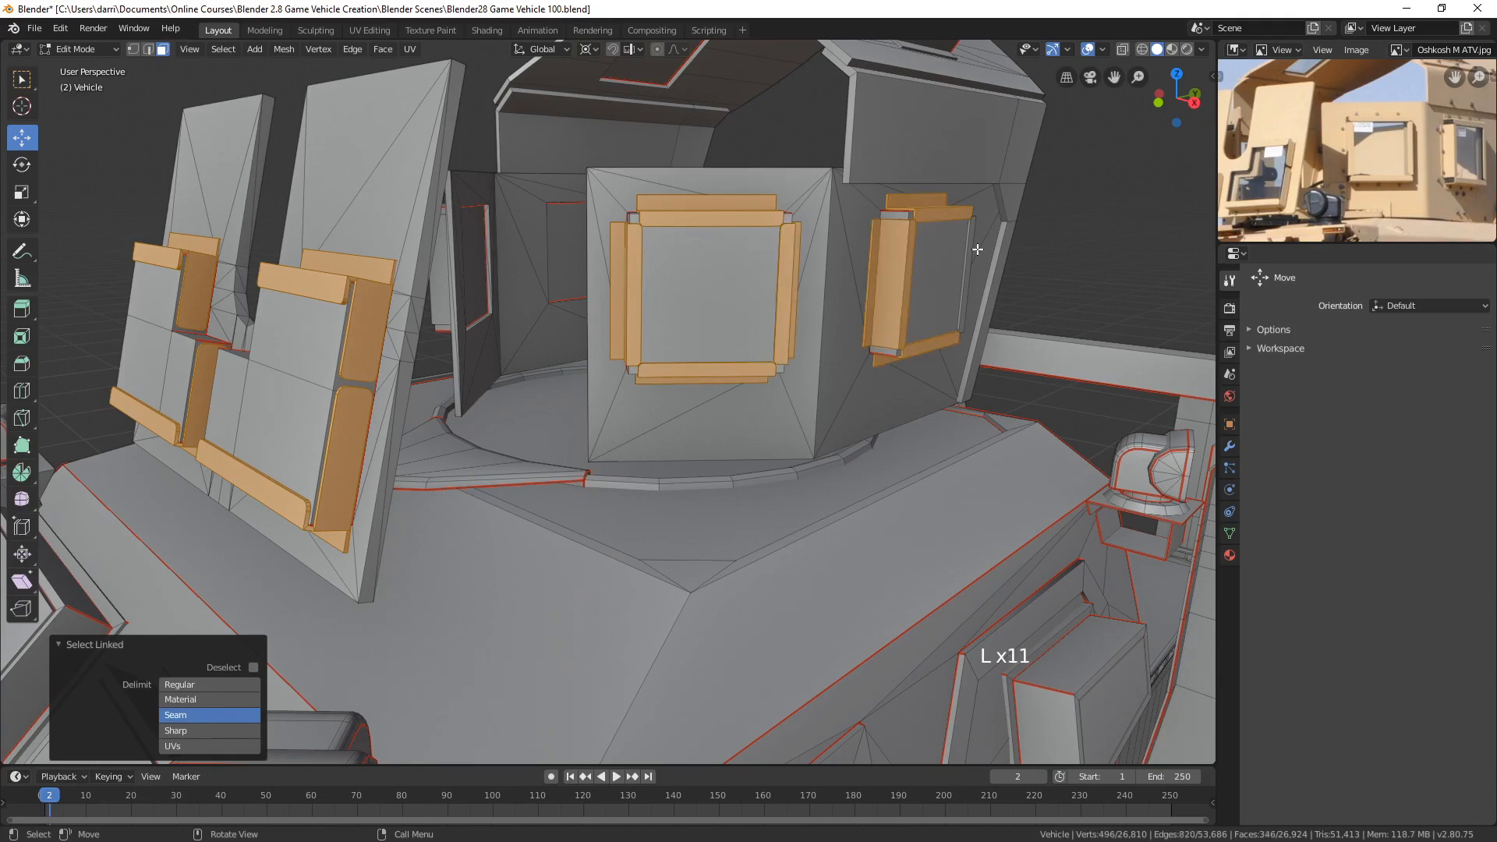
{"action": "key", "text": "l"}
{"action": "scroll", "coordinate": [981, 218], "scroll_direction": "down", "scroll_amount": 1}
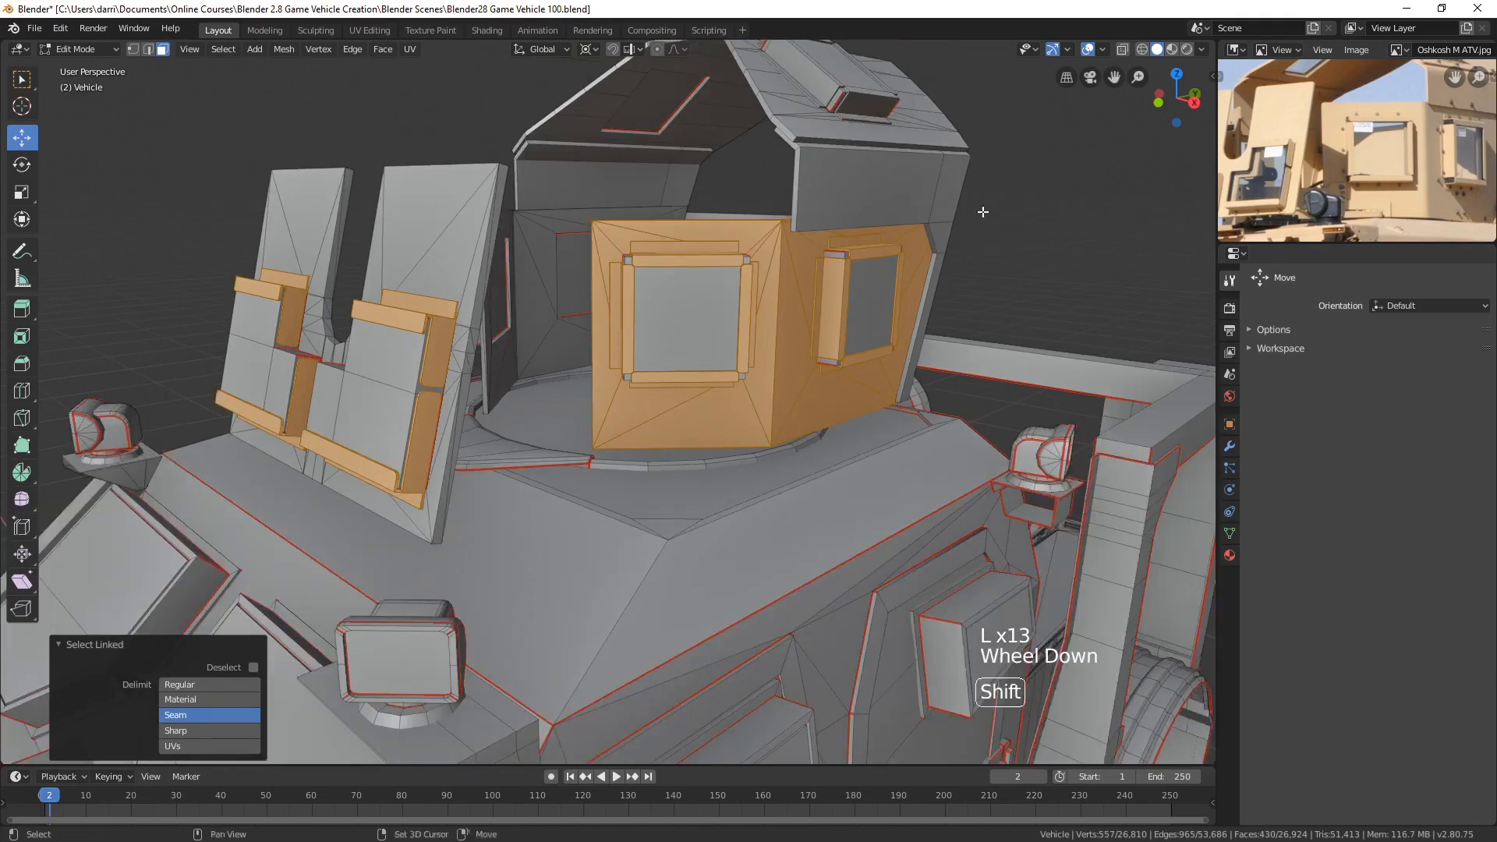
- Add the turret roof and the frame pieces of its roof window on the same side to the selection
{"action": "middle_click_drag", "start_coordinate": [981, 214], "coordinate": [846, 360], "text": "shift"}
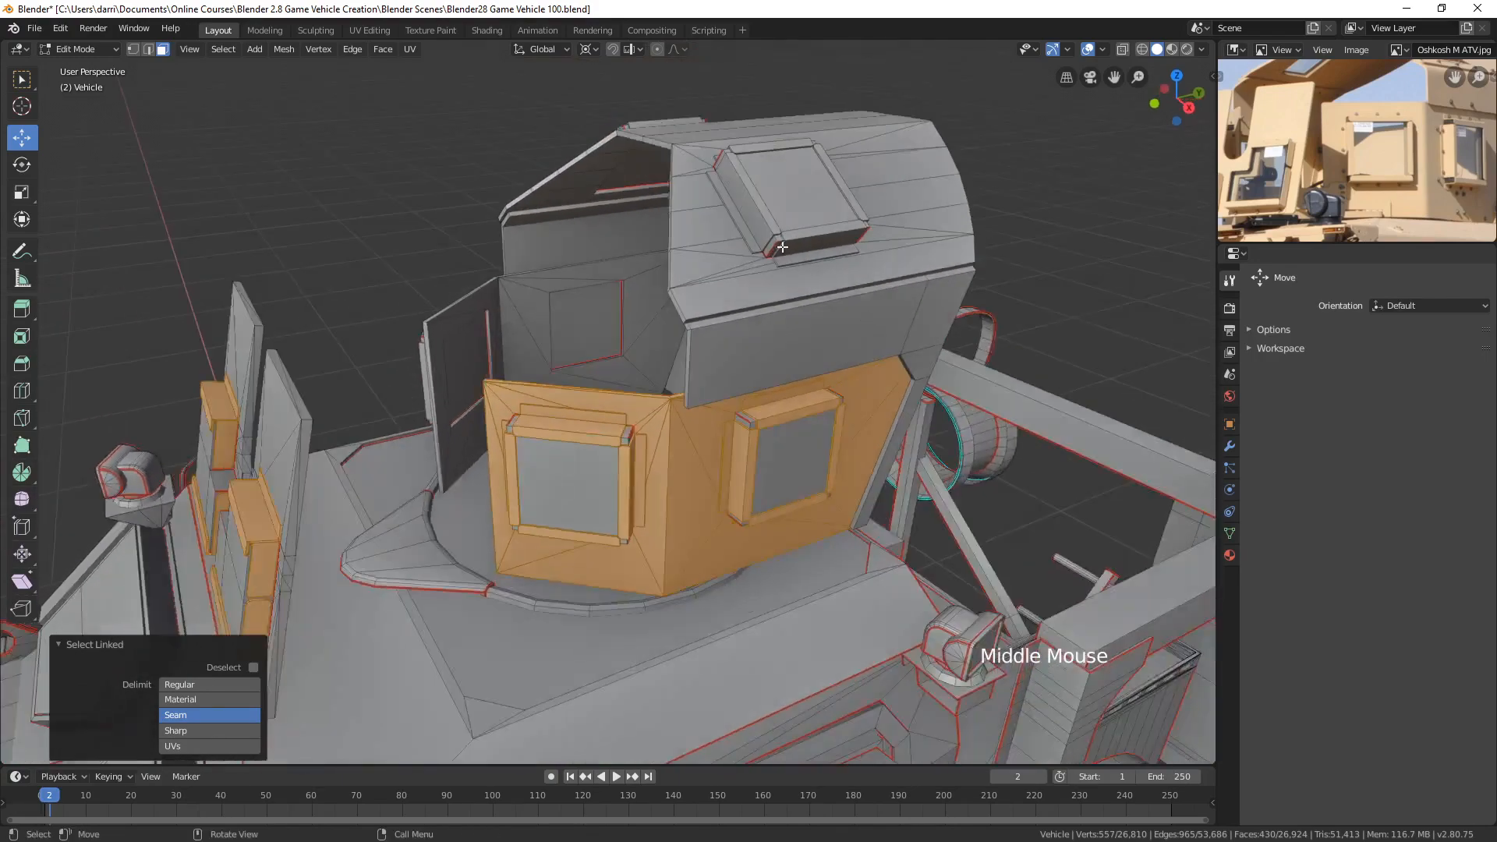
{"action": "middle_click_drag", "start_coordinate": [846, 243], "coordinate": [811, 269]}
{"action": "middle_click_drag", "start_coordinate": [729, 245], "coordinate": [663, 334], "text": "shift"}
{"action": "key", "text": "l"}
{"action": "key", "text": "l"}
{"action": "key", "text": "l"}
{"action": "key", "text": "l"}
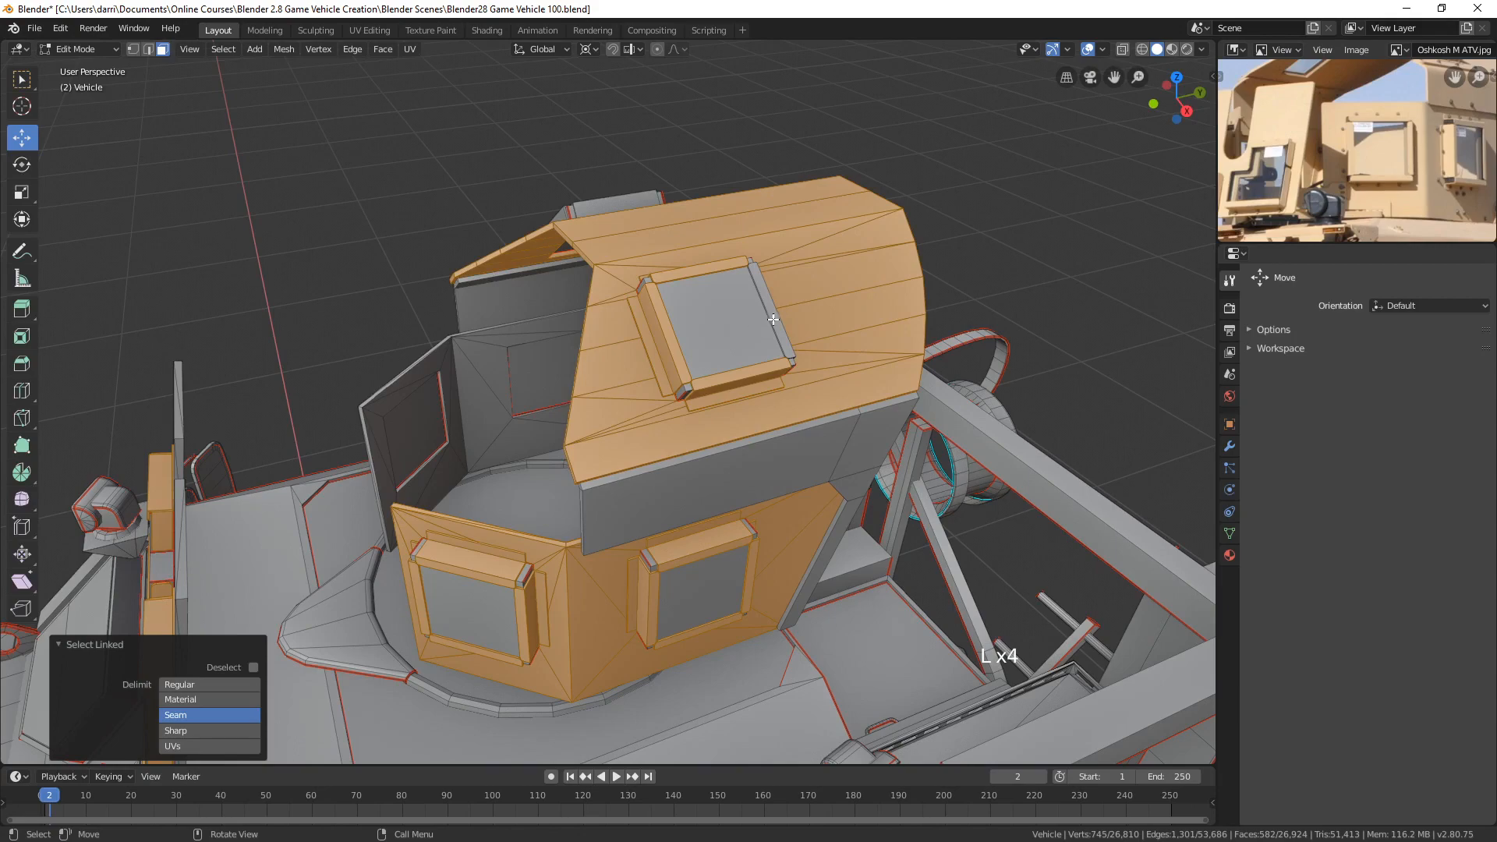
{"action": "key", "text": "l"}
- Add the frame pieces of the roof window on the turret's opposite side to the selection
{"action": "middle_click_drag", "start_coordinate": [432, 311], "coordinate": [575, 286]}
{"action": "key", "text": "l"}
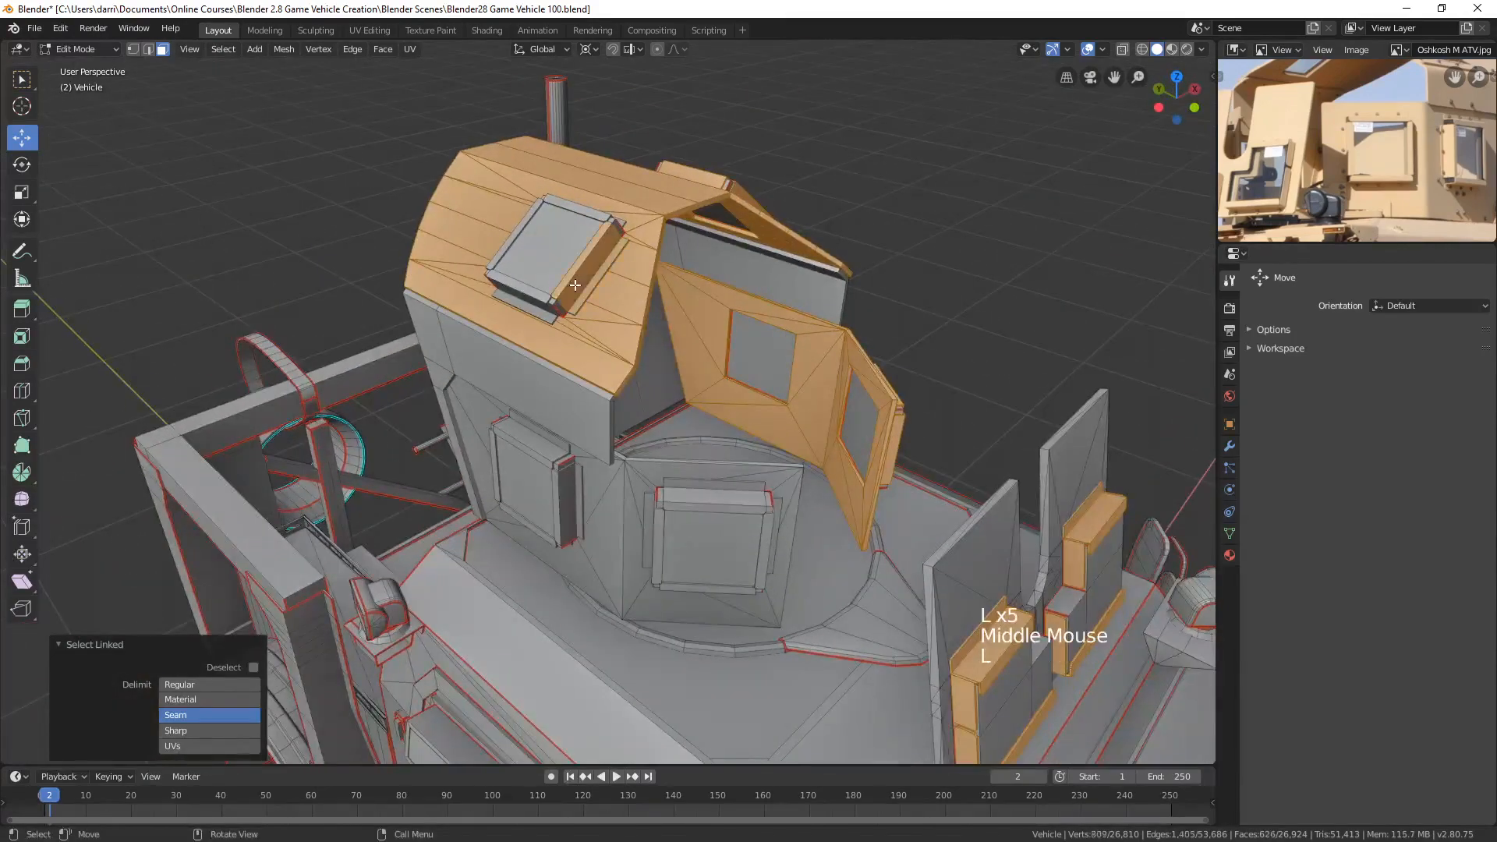
{"action": "key", "text": "l"}
{"action": "key", "text": "l"}
{"action": "key", "text": "l"}
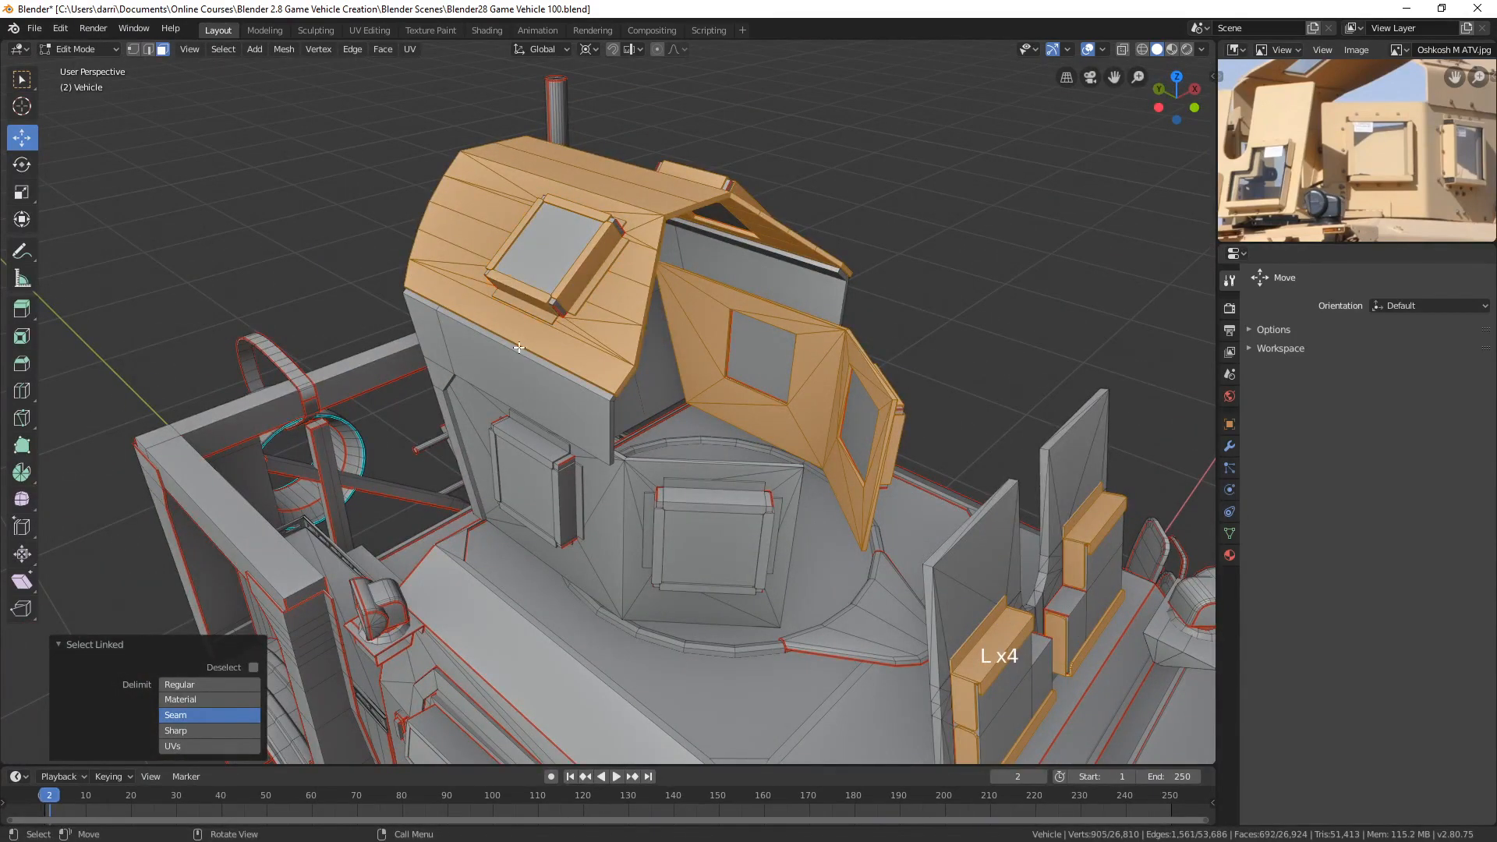
- Add the opposite side's turret wall panel and the frame pieces of its two windows to the selection
{"action": "key", "text": "l"}
{"action": "key", "text": "l"}
{"action": "key", "text": "l"}
{"action": "key", "text": "l"}
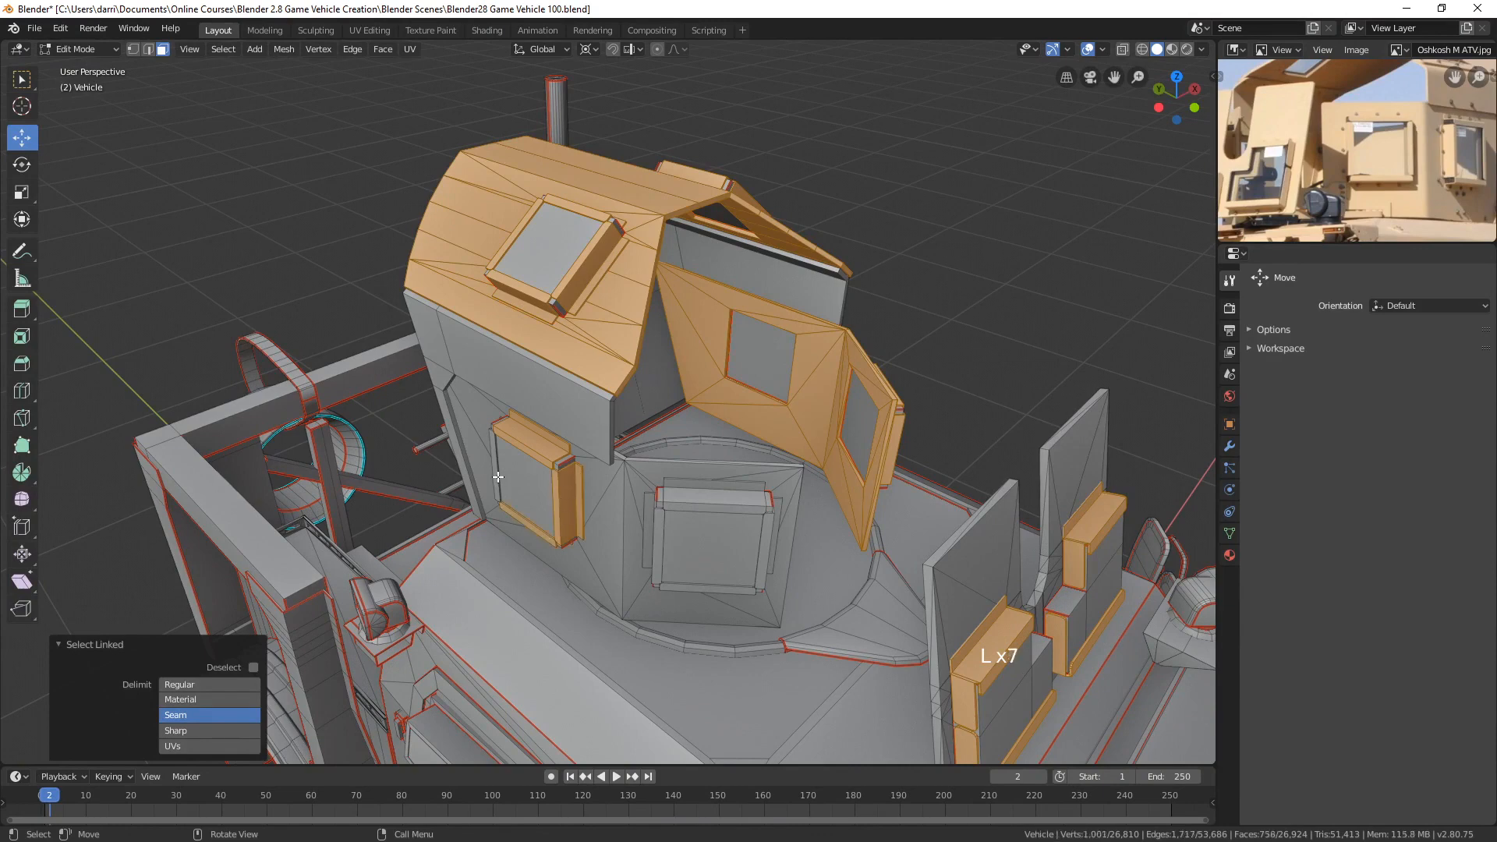
{"action": "key", "text": "l"}
{"action": "key", "text": "l"}
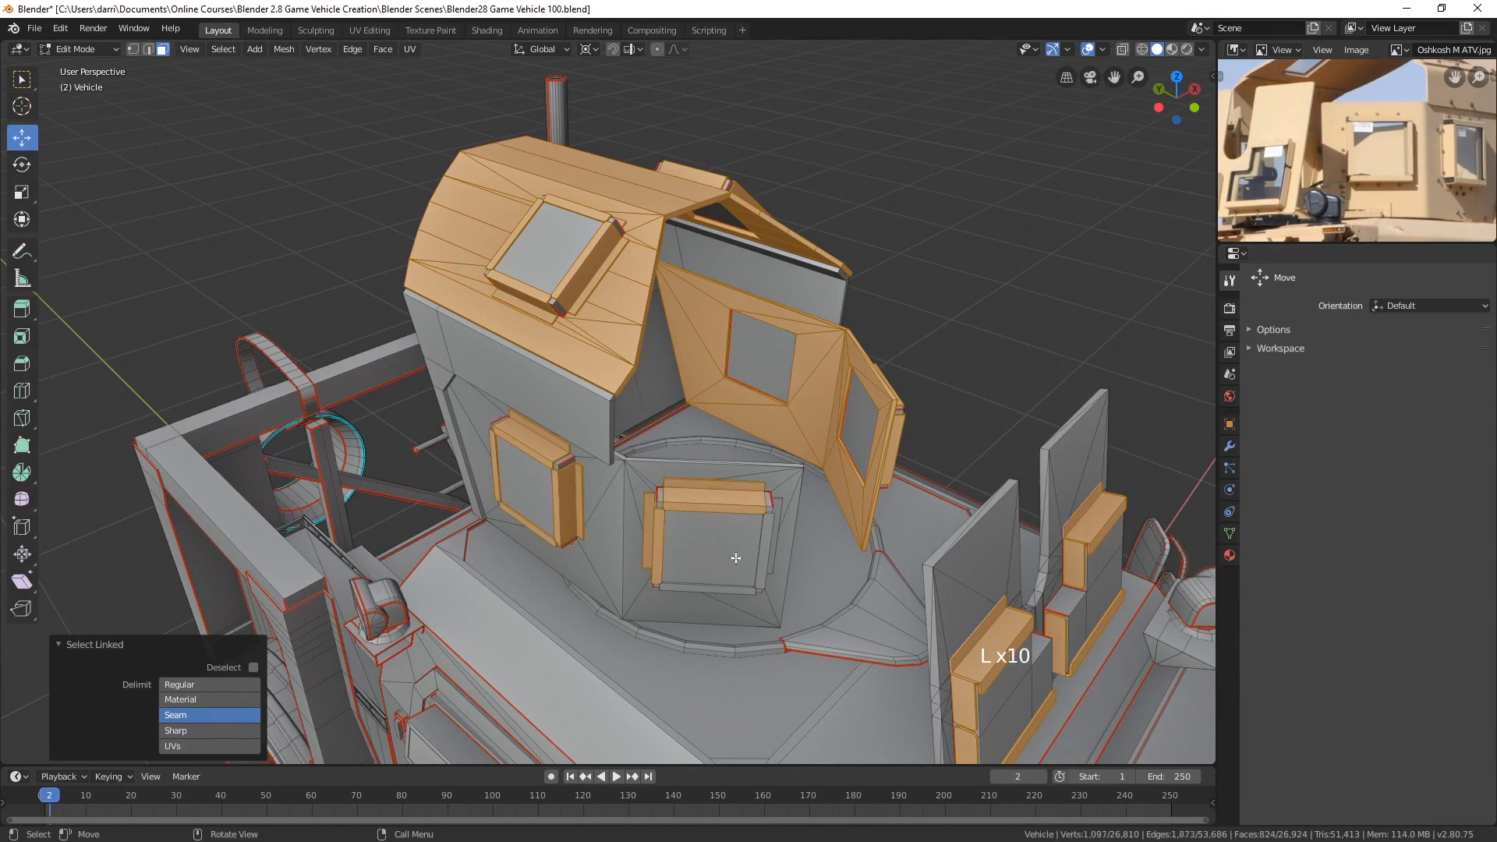
{"action": "key", "text": "l"}
{"action": "key", "text": "l"}
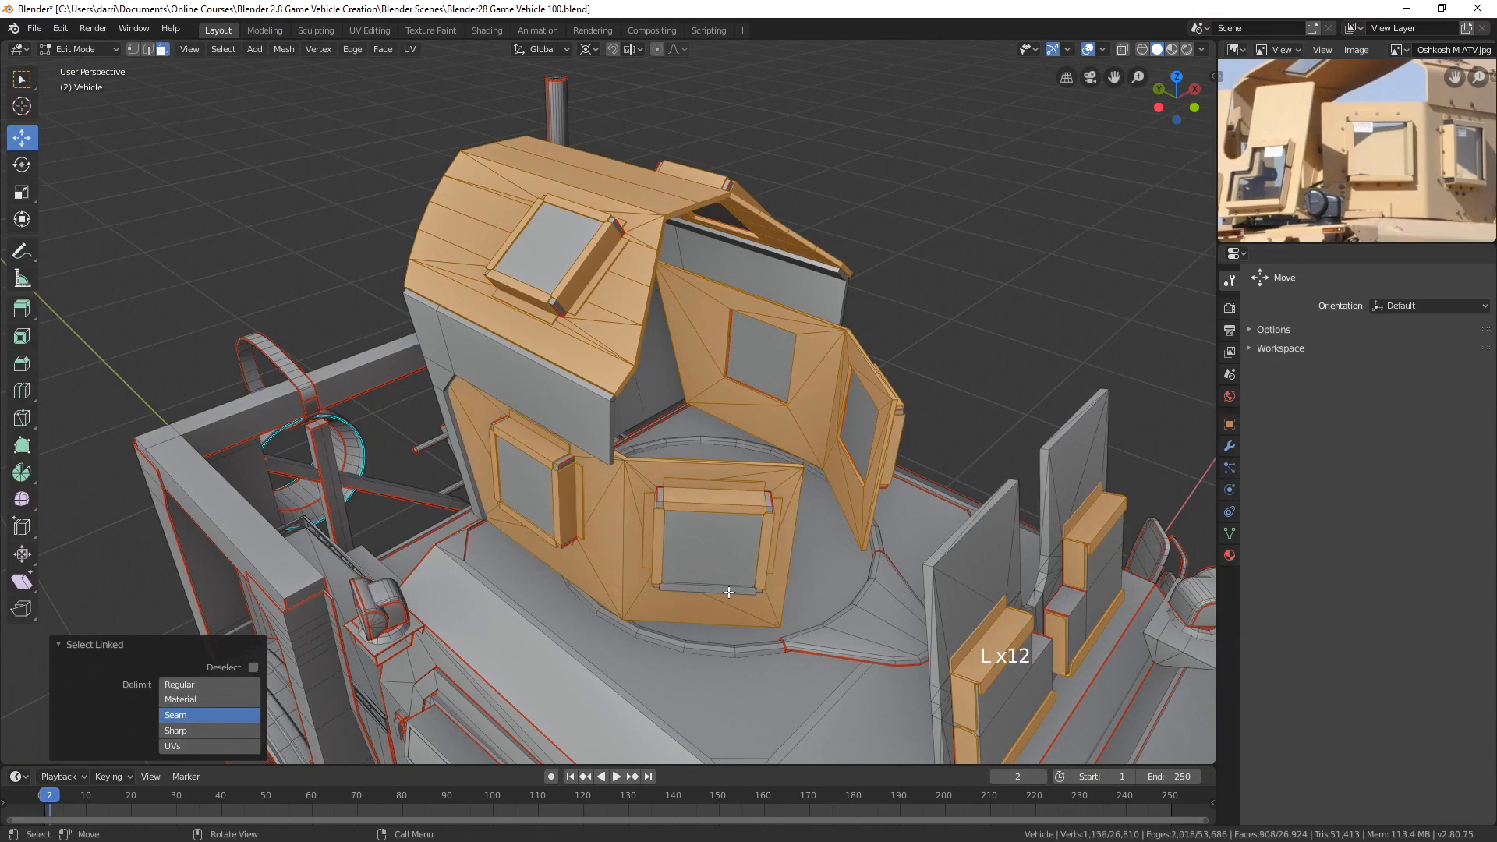
{"action": "key", "text": "l"}
- Fill the selected turret panels and window frames with the palette's green and deselect everything
{"action": "mouse_move", "coordinate": [792, 535]}
{"action": "middle_mouse_down"}
{"action": "mouse_move", "coordinate": [748, 507]}
{"action": "mouse_move", "coordinate": [776, 459]}
{"action": "middle_mouse_up"}
{"action": "scroll", "coordinate": [748, 507], "scroll_direction": "down", "scroll_amount": 2}
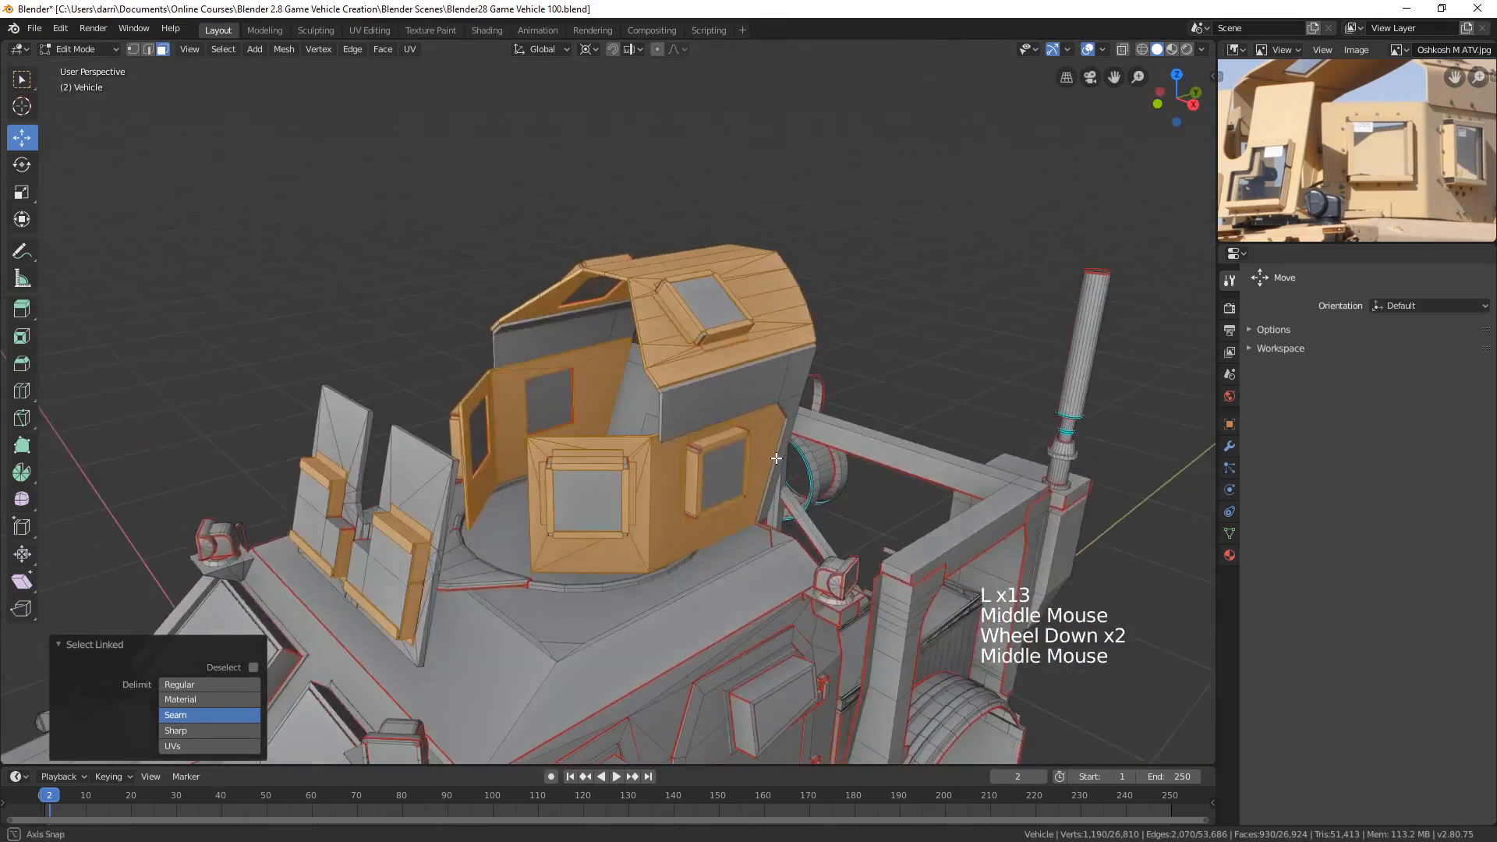
{"action": "key", "text": "Tab"}
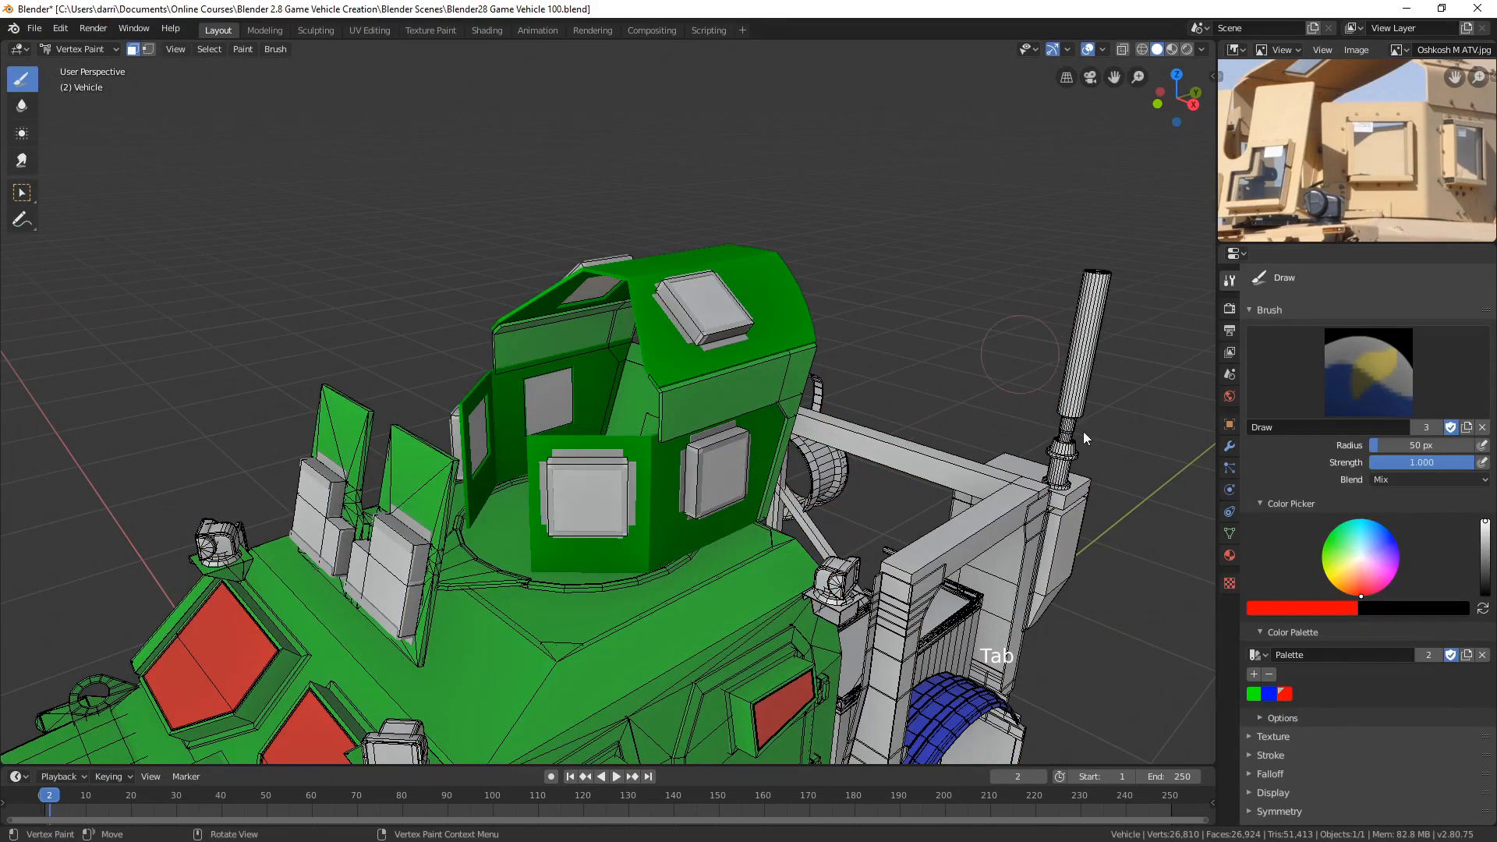
{"action": "left_click", "coordinate": [1254, 693]}
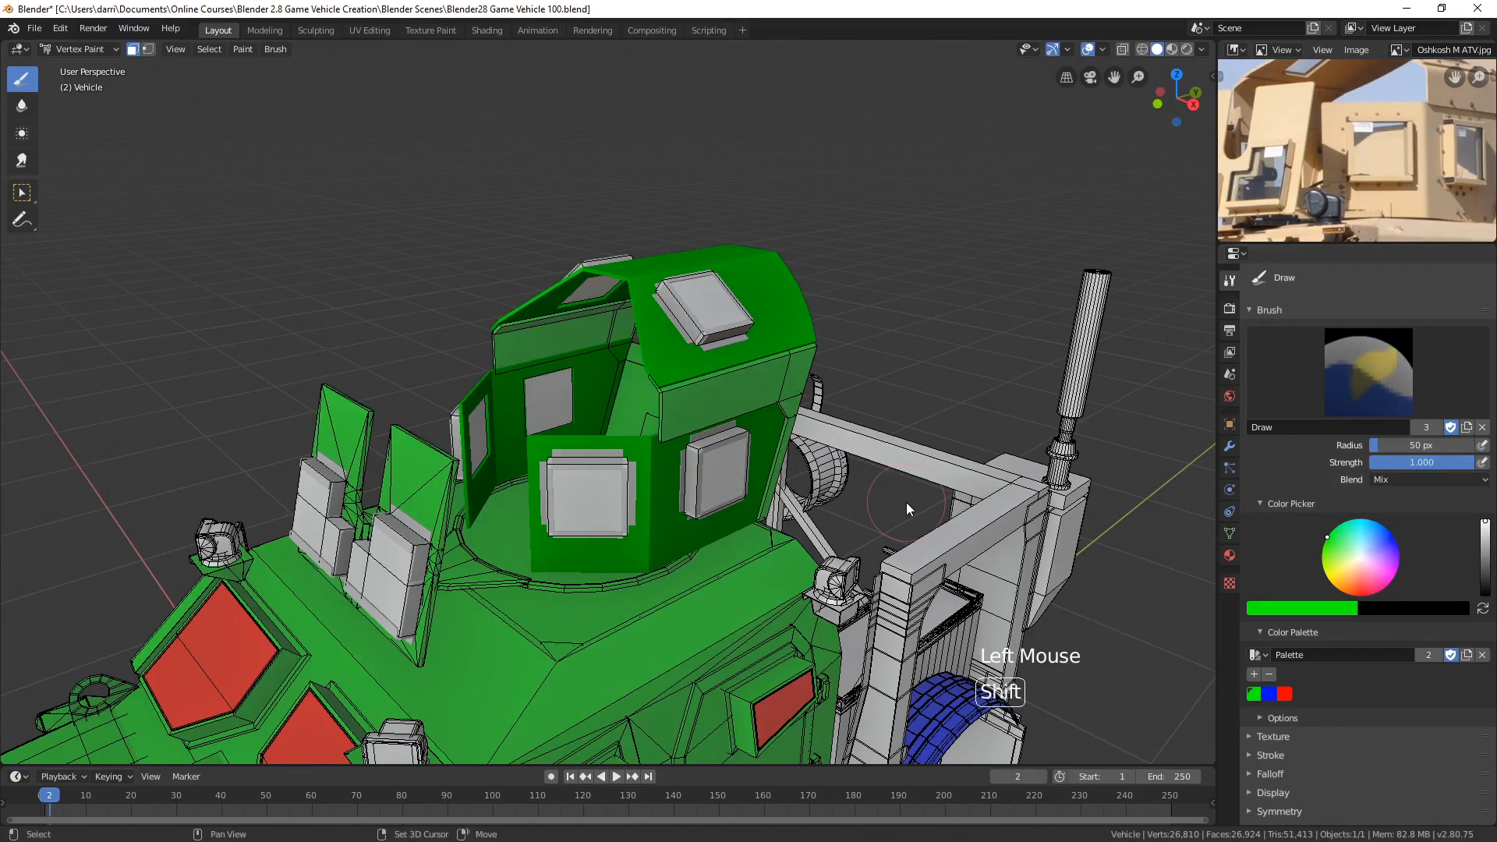
{"action": "key", "text": "shift+k"}
{"action": "key", "text": "alt+a"}
- Select the large side mirror and its round mounting knob, with the seam limit removed from the linked selection
{"action": "scroll", "coordinate": [751, 517], "scroll_direction": "down", "scroll_amount": 2}
{"action": "middle_click_drag", "start_coordinate": [752, 517], "coordinate": [600, 446], "text": "shift"}
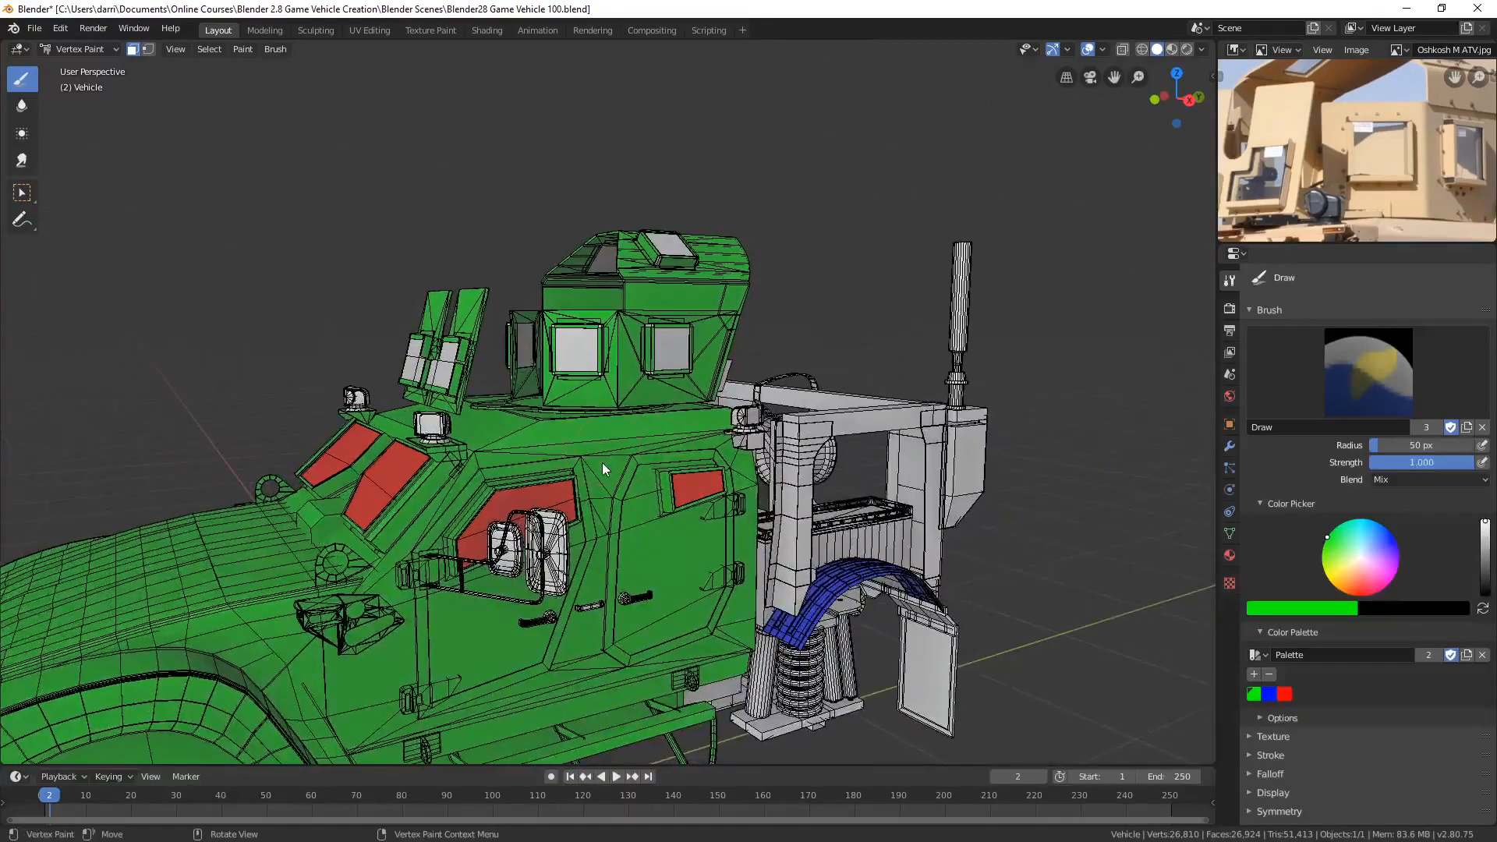
{"action": "middle_click_drag", "start_coordinate": [477, 527], "coordinate": [616, 468], "text": "shift"}
{"action": "scroll", "coordinate": [585, 474], "scroll_direction": "up", "scroll_amount": 2}
{"action": "scroll", "coordinate": [658, 460], "scroll_direction": "up", "scroll_amount": 1}
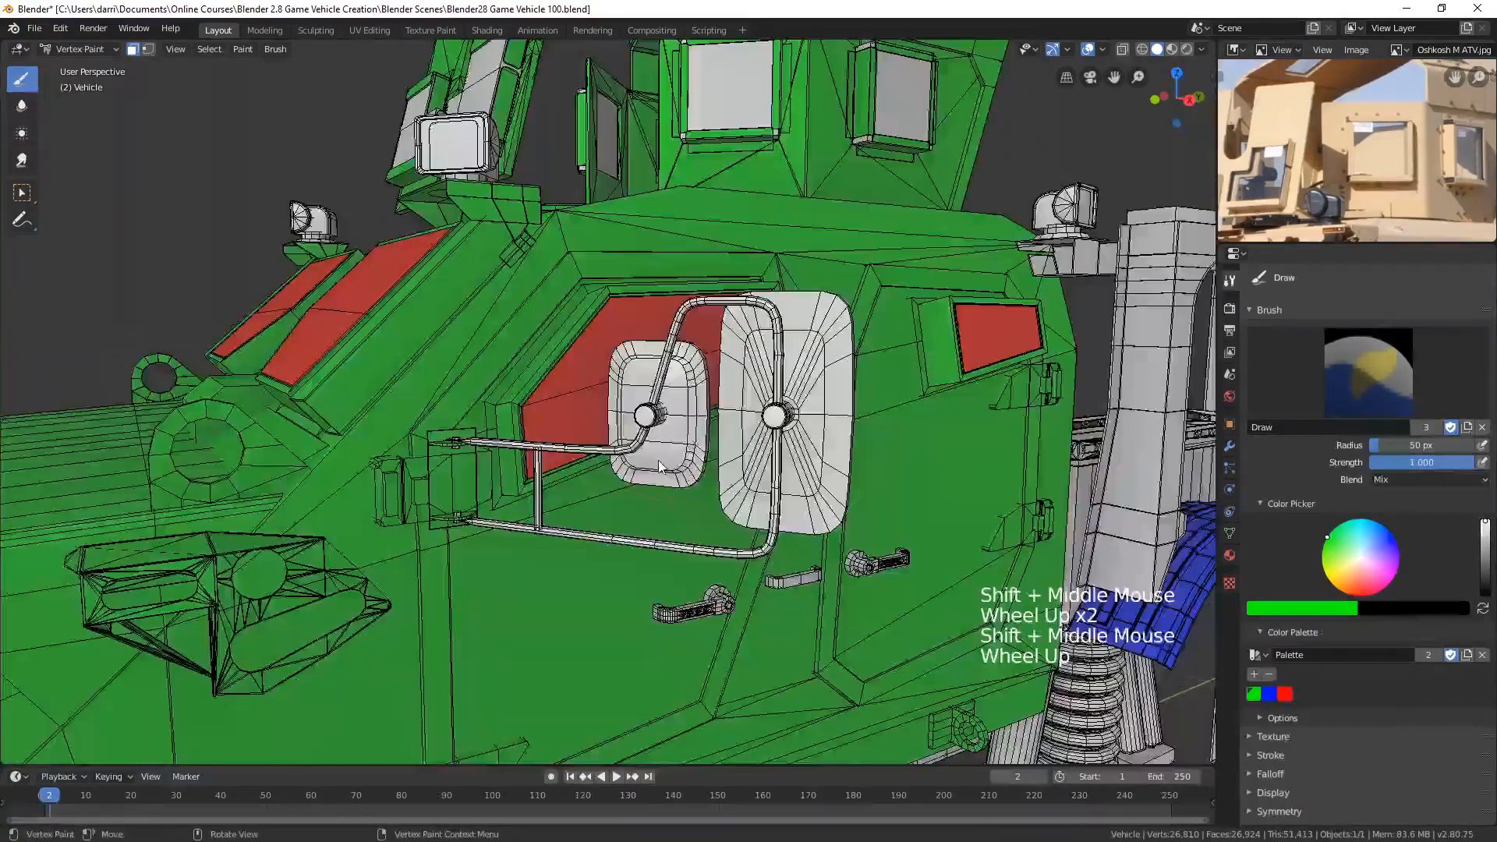
{"action": "key", "text": "Tab"}
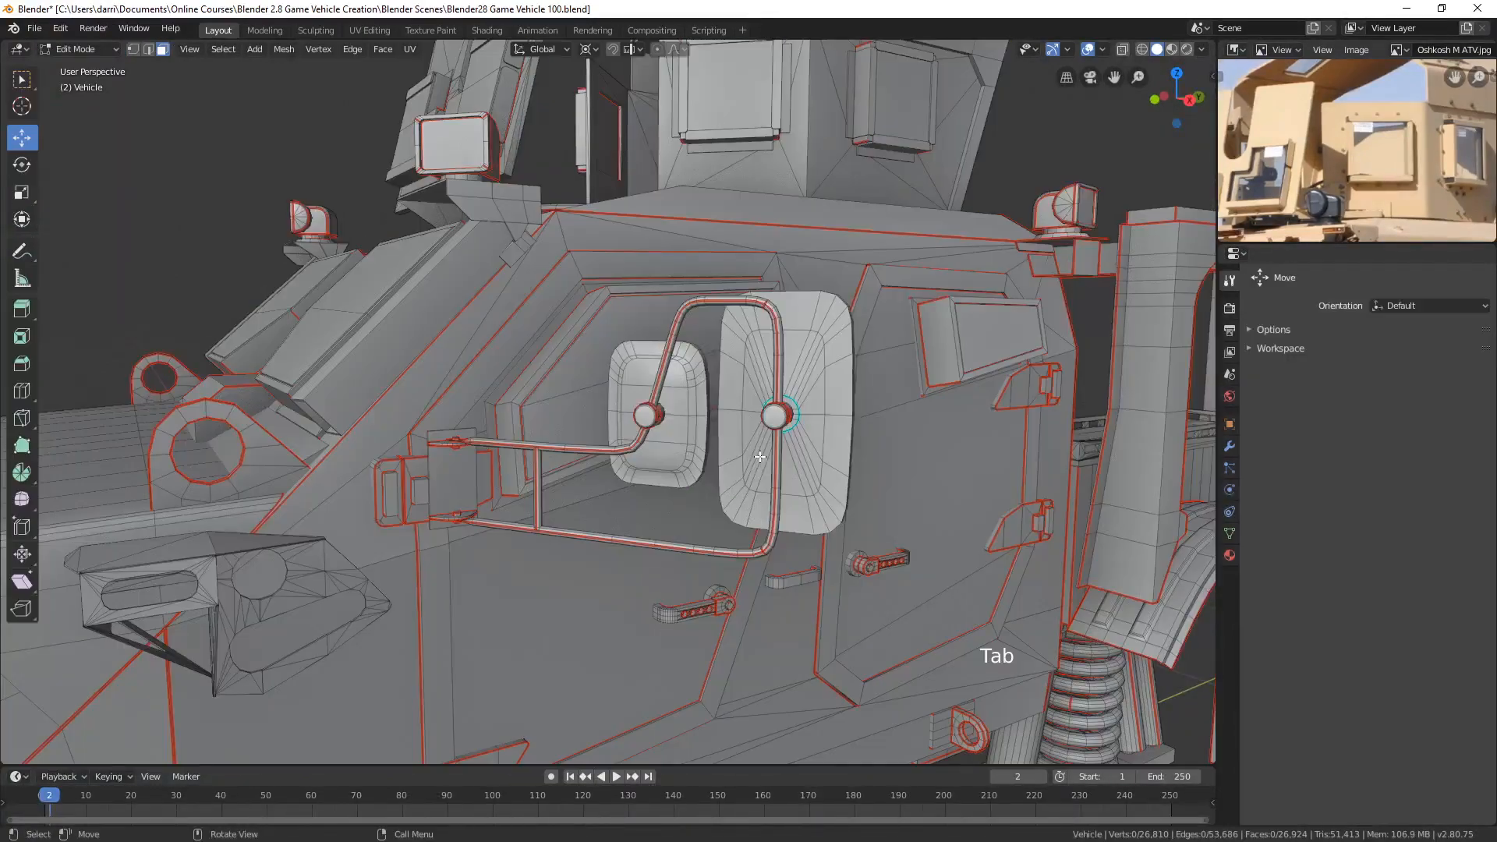
{"action": "key", "text": "alt+a"}
{"action": "key", "text": "k"}
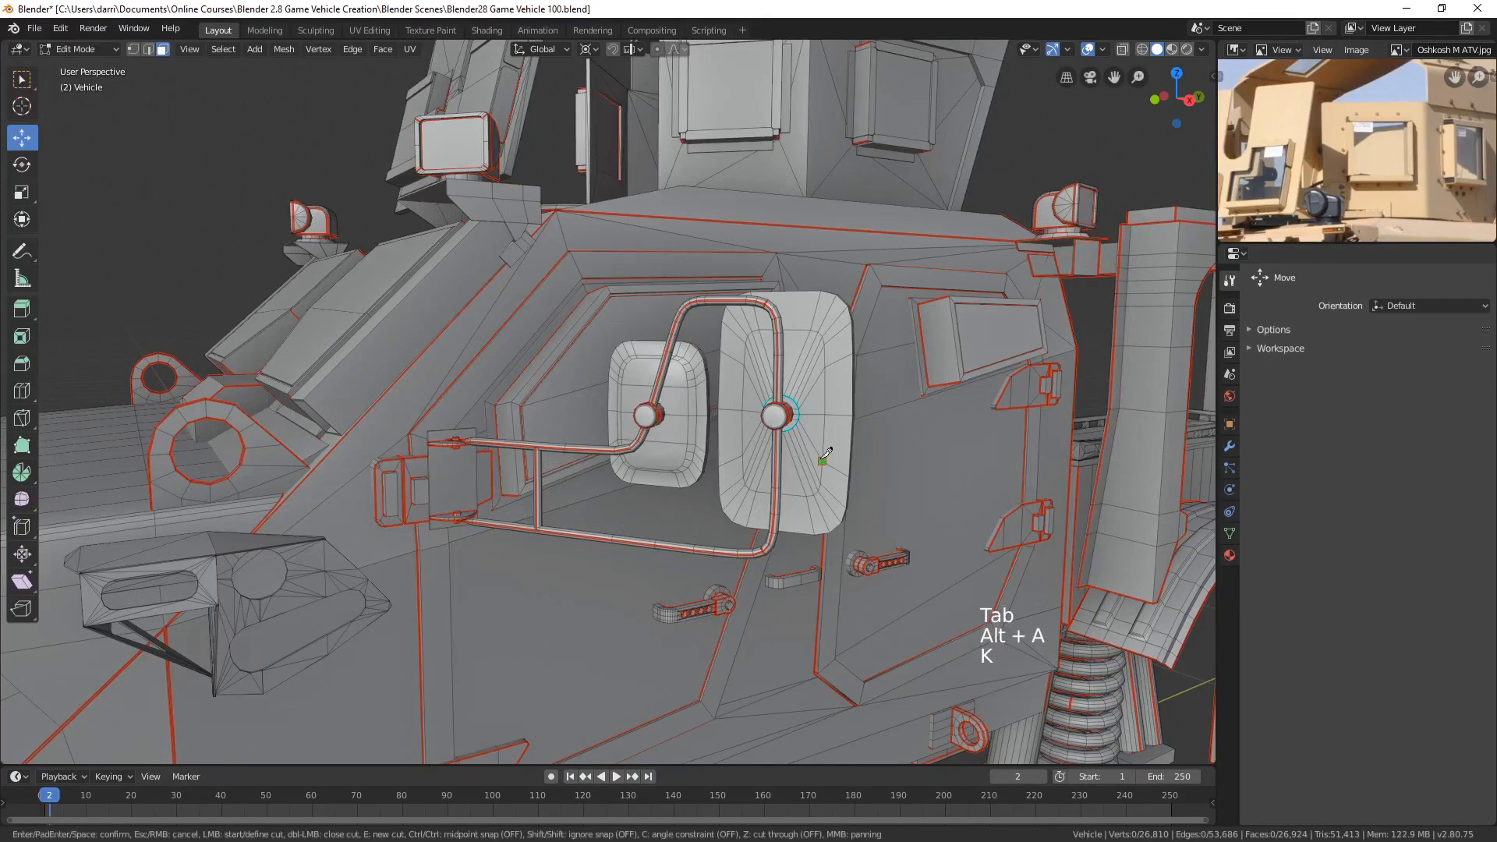
{"action": "key", "text": "Escape"}
{"action": "key", "text": "l"}
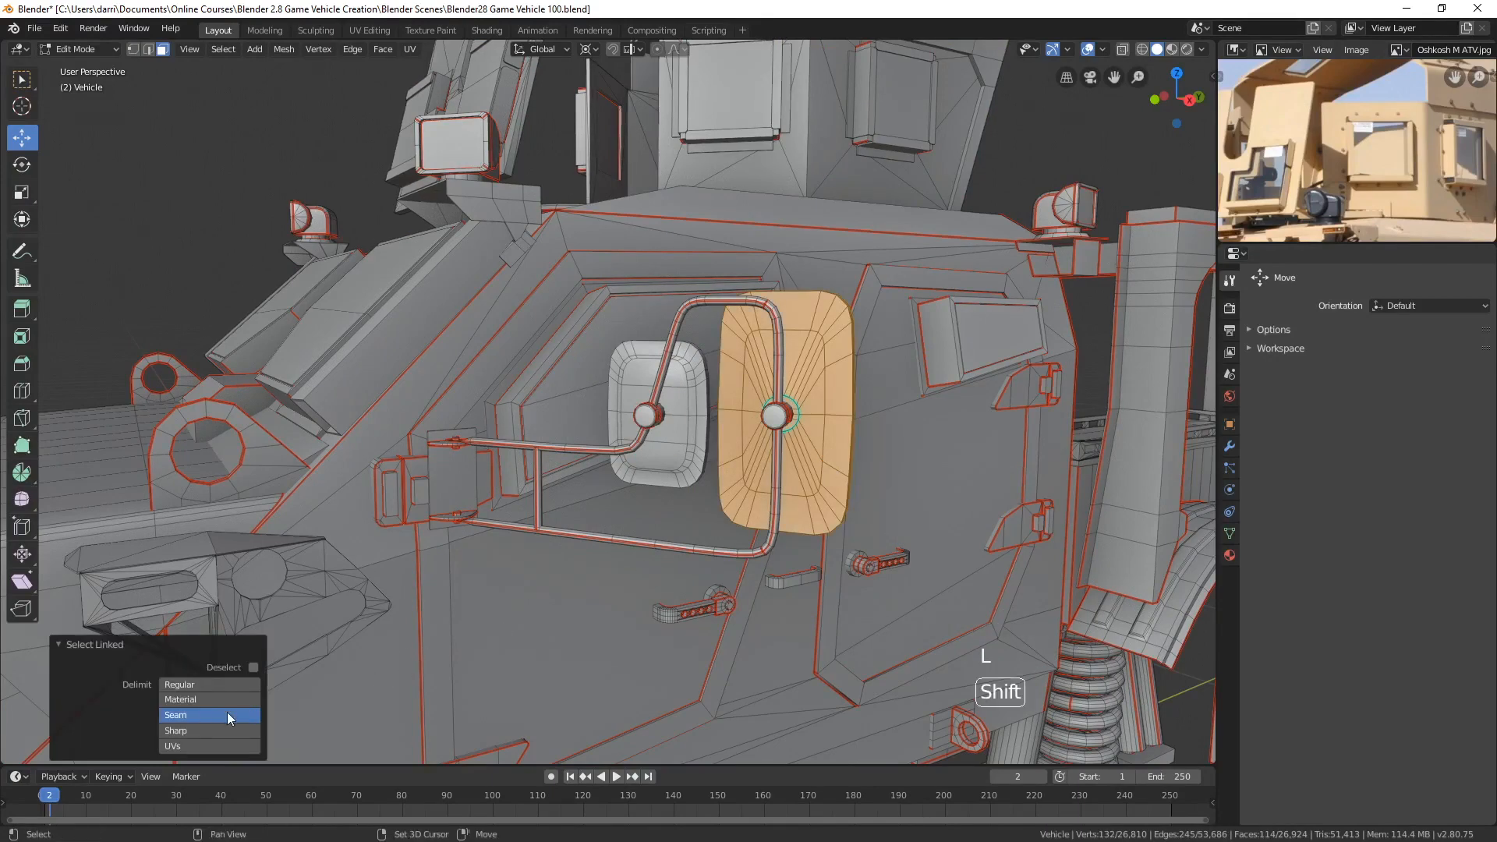
{"action": "left_click", "coordinate": [194, 716], "text": "shift"}
{"action": "middle_click_drag", "start_coordinate": [827, 476], "coordinate": [689, 500]}
{"action": "key", "text": "KP_Decimal"}
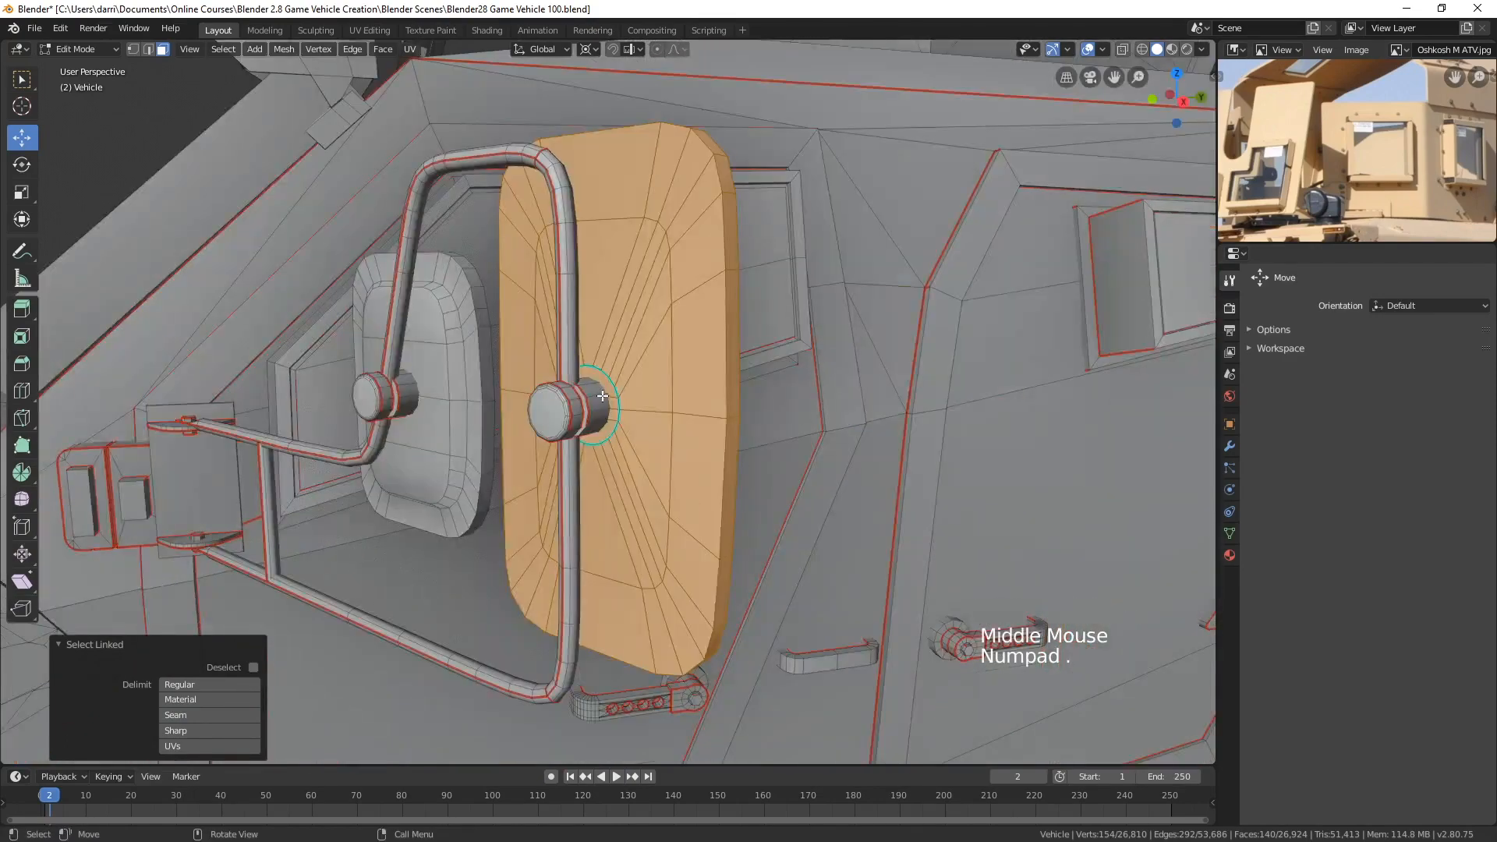
{"action": "key", "text": "l"}
{"action": "key", "text": "l"}
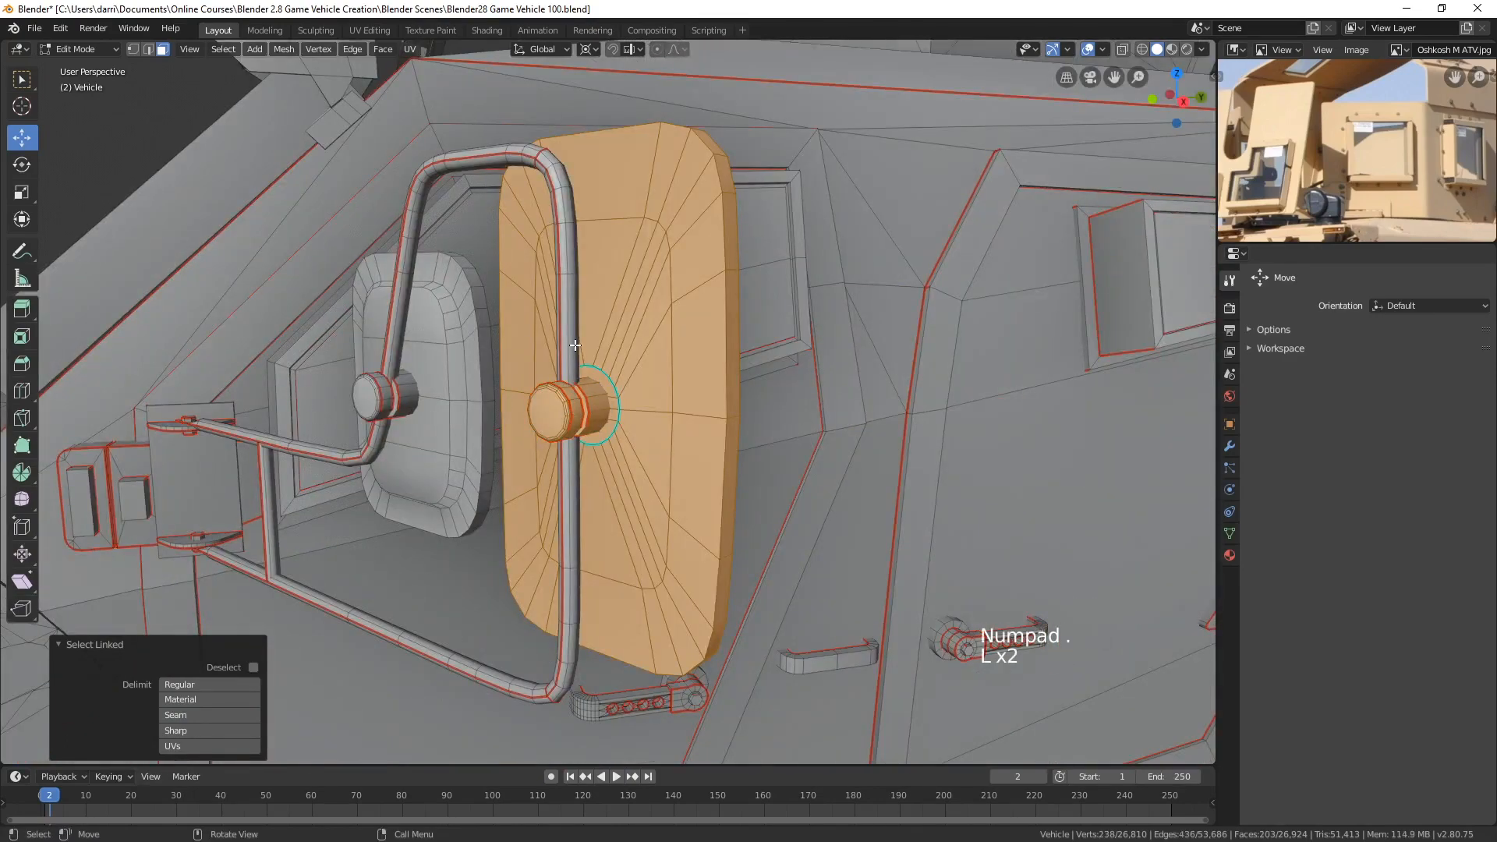
- Add the tubular mirror arm frame, the small side mirror and its round mounting knob to the selection
{"action": "left_click", "coordinate": [570, 353]}
{"action": "key", "text": "l"}
{"action": "key", "text": "l"}
{"action": "key", "text": "l"}
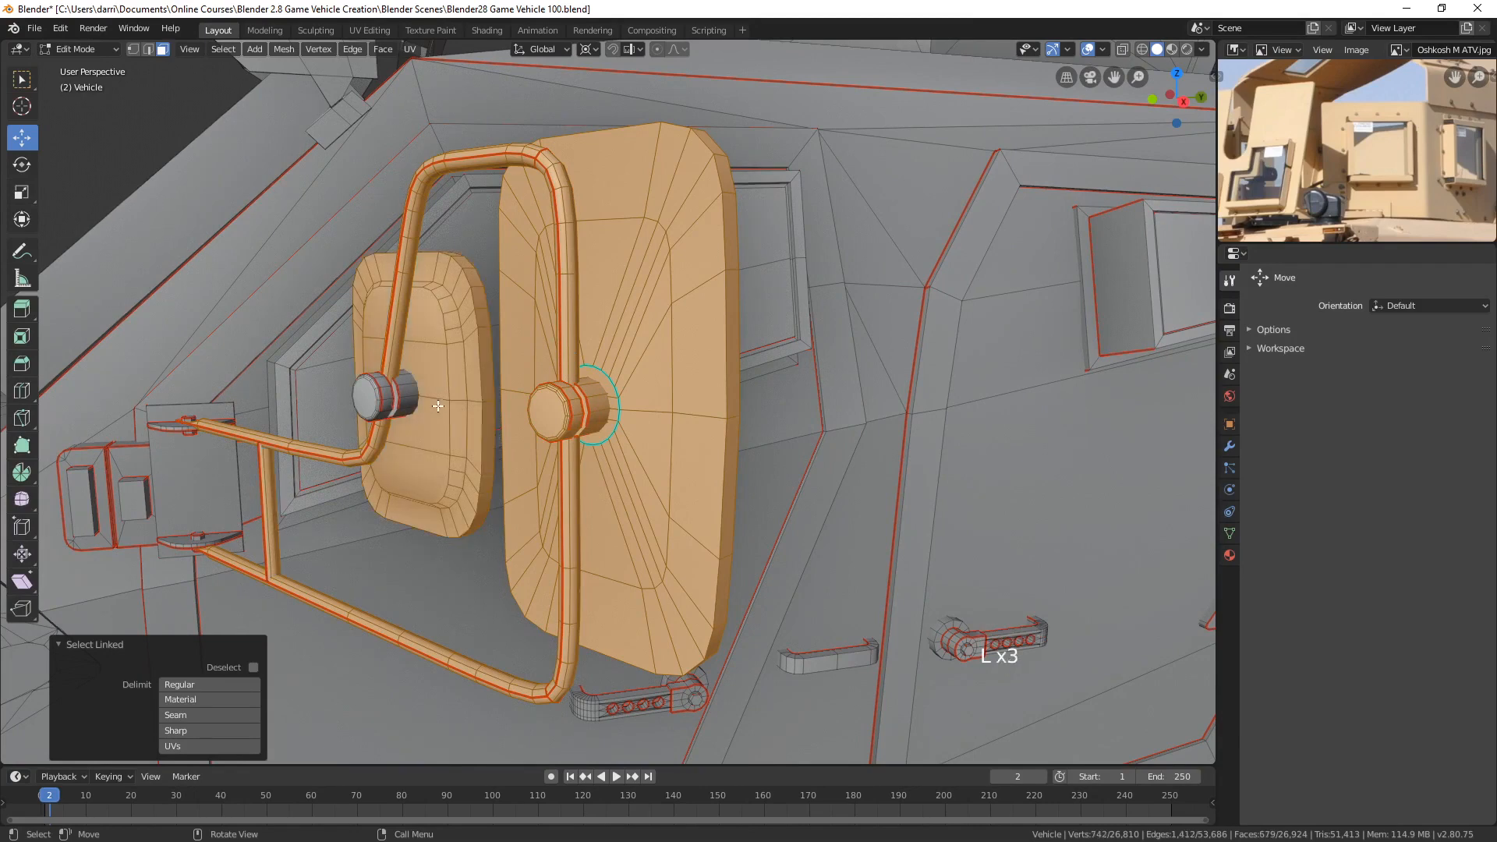
{"action": "key", "text": "l"}
{"action": "key", "text": "l"}
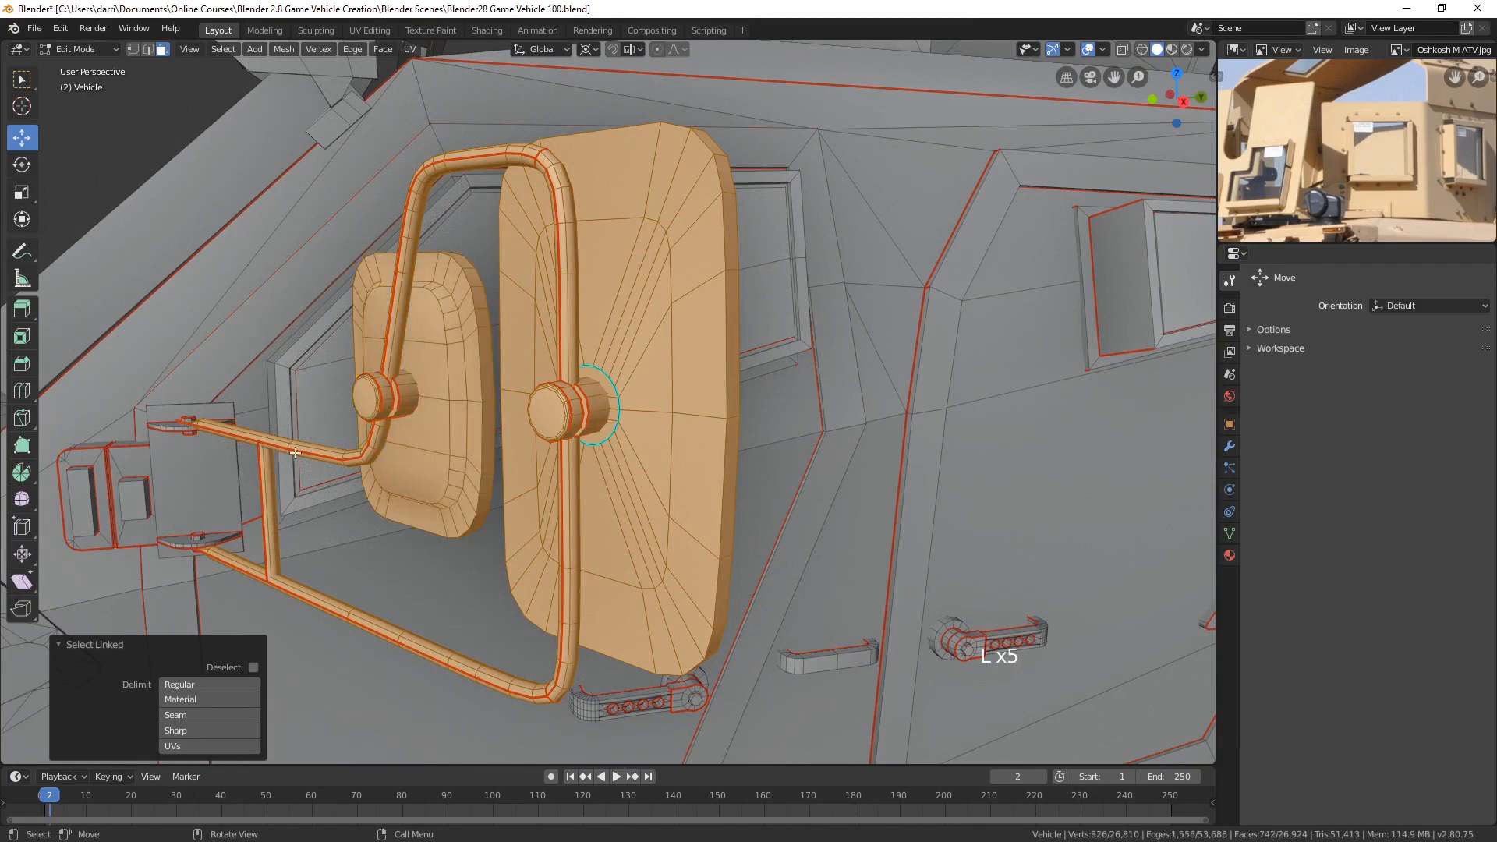
- Fill the selected mirrors, knobs and arm frame with the palette's green and deselect everything
{"action": "key", "text": "Tab"}
{"action": "key", "text": "shift+k"}
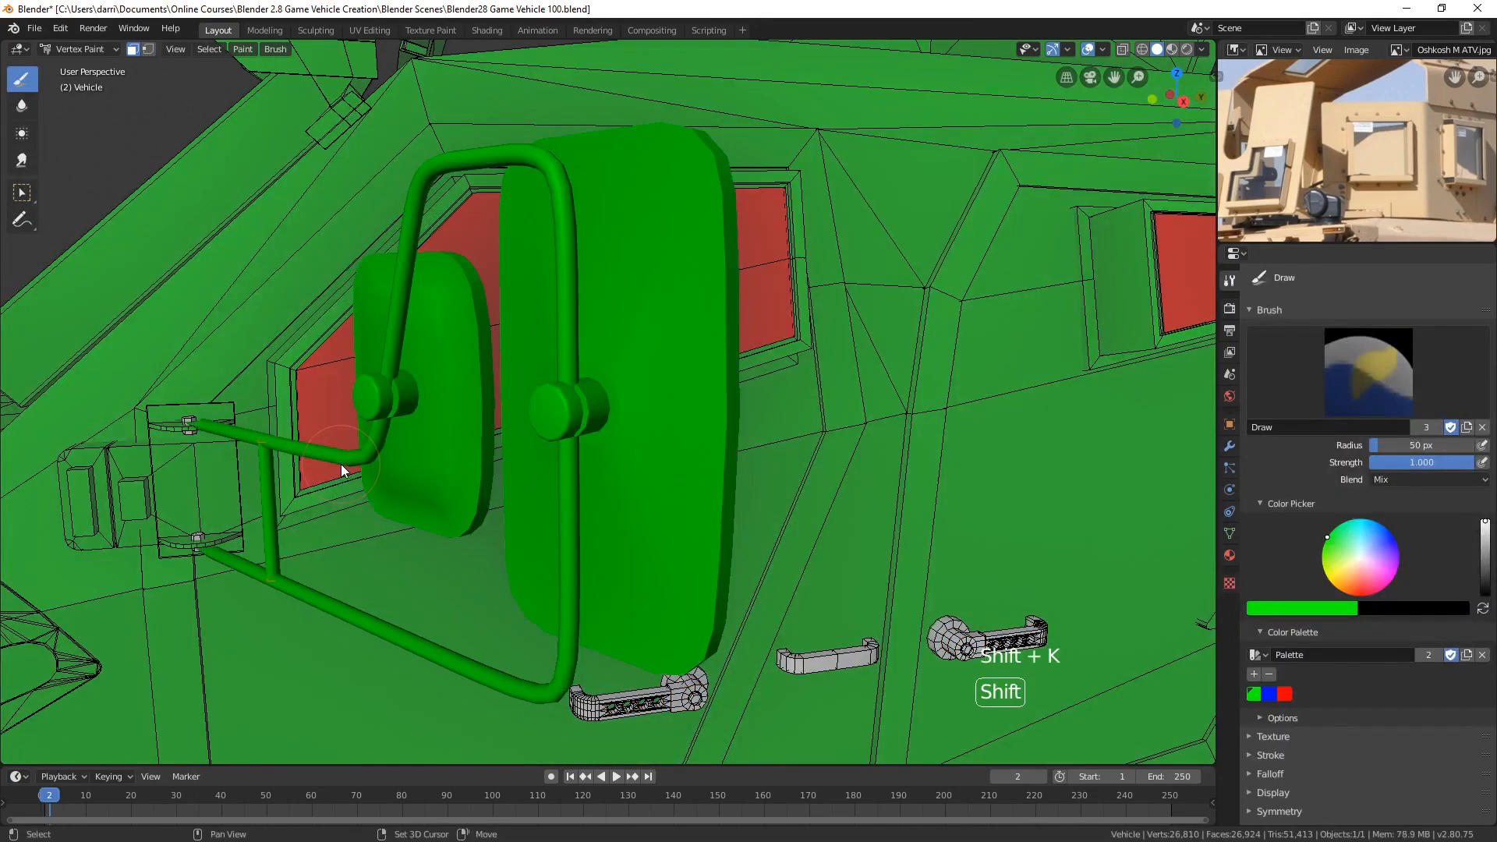
{"action": "key", "text": "alt+a"}
- Select the two small bolts that hold the mirror arm to its mounting bracket
{"action": "scroll", "coordinate": [209, 466], "scroll_direction": "up", "scroll_amount": 3}
{"action": "middle_click_drag", "start_coordinate": [209, 466], "coordinate": [234, 421], "text": "shift"}
{"action": "scroll", "coordinate": [201, 421], "scroll_direction": "up", "scroll_amount": 1}
{"action": "key", "text": "Tab"}
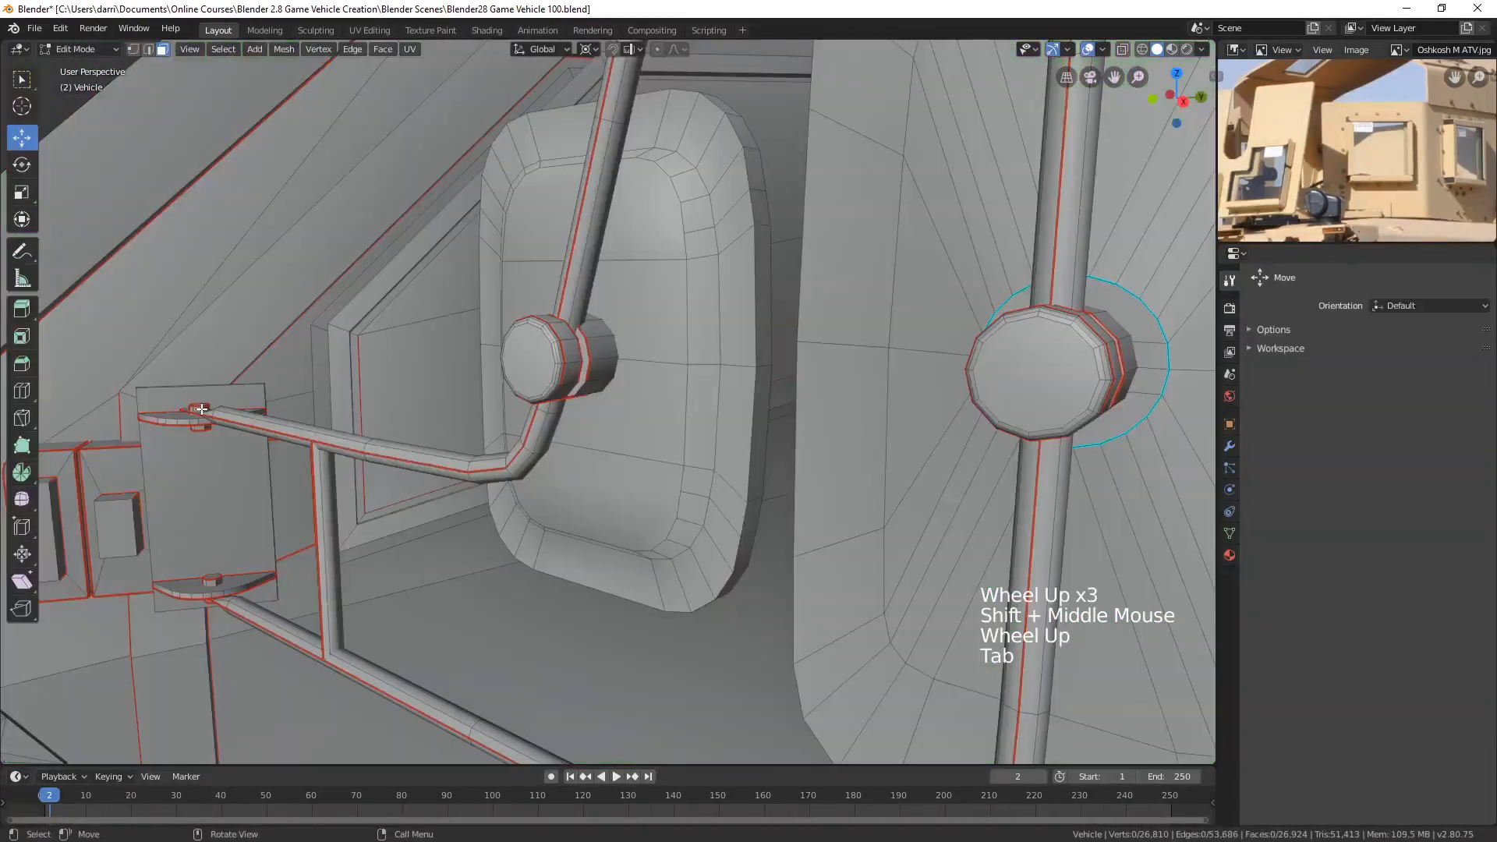
{"action": "key", "text": "l"}
{"action": "key", "text": "l"}
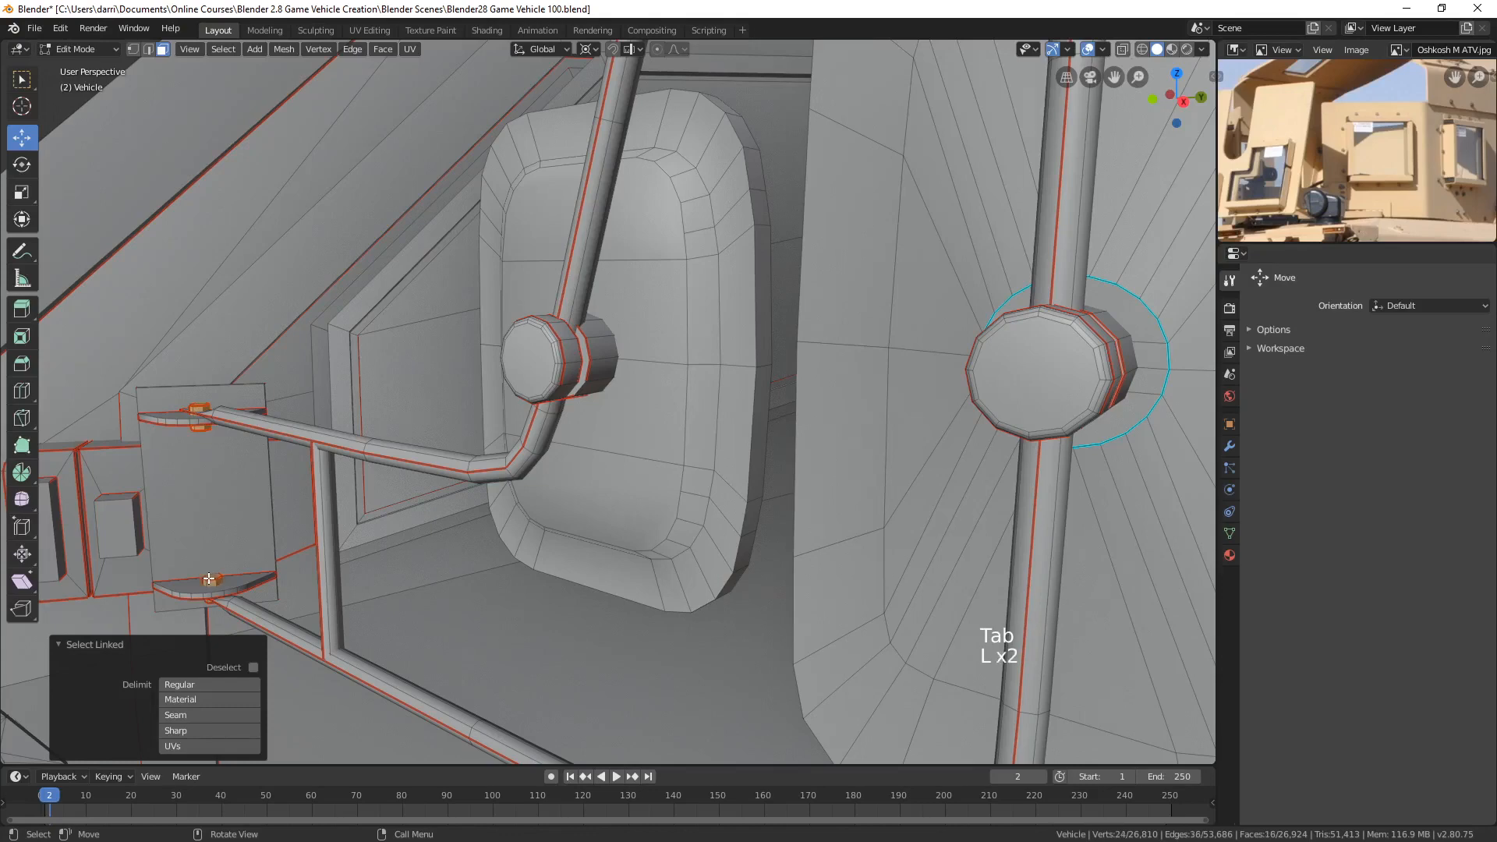
- Fill the two bracket bolts with the palette's green, deselect everything and return to mesh editing
{"action": "key", "text": "Tab"}
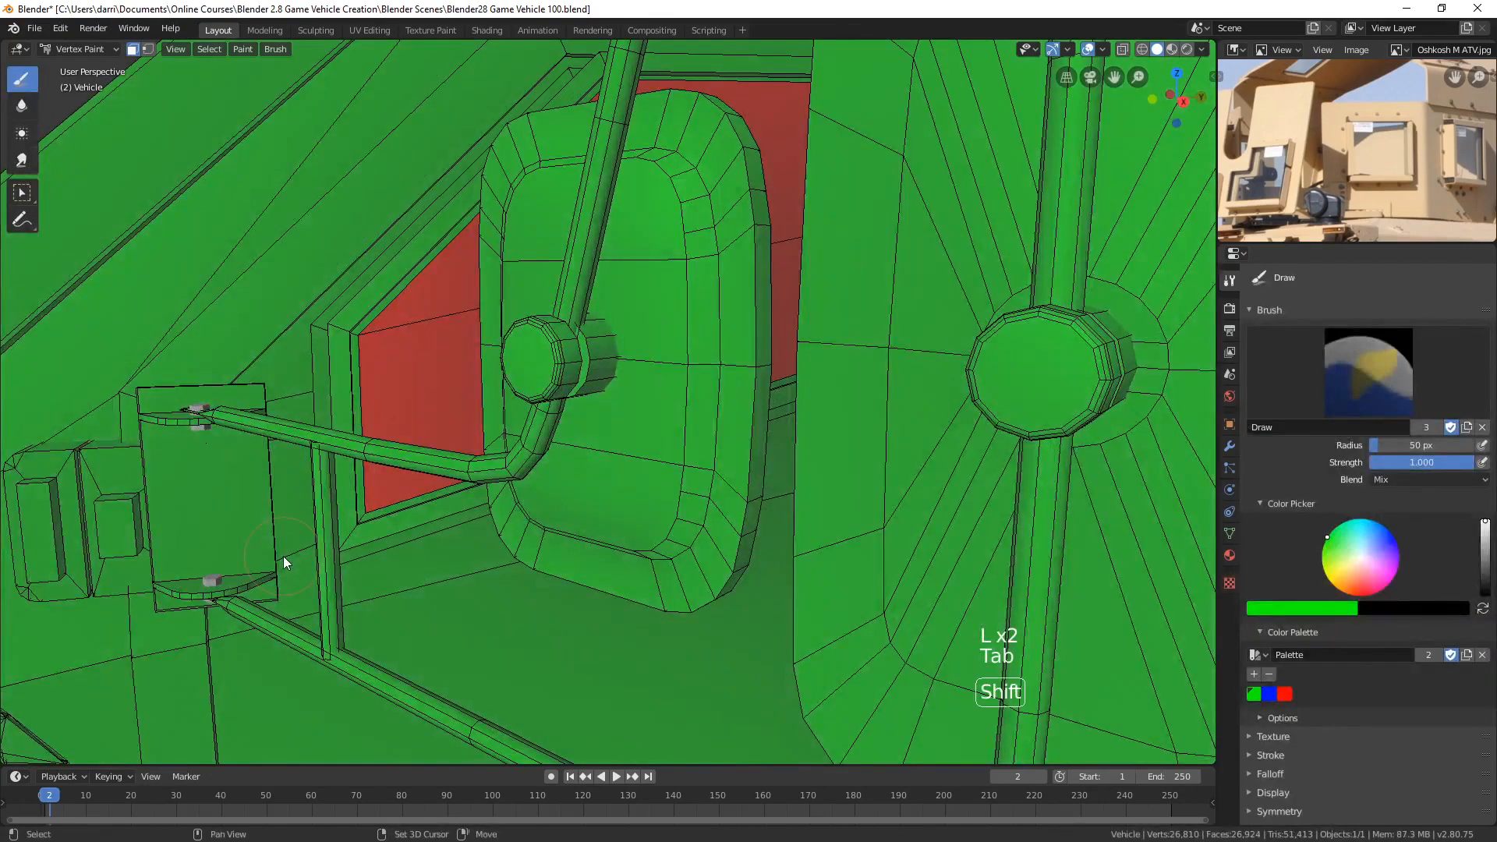
{"action": "key", "text": "shift+k"}
{"action": "key", "text": "alt+a"}
{"action": "key", "text": "Tab"}
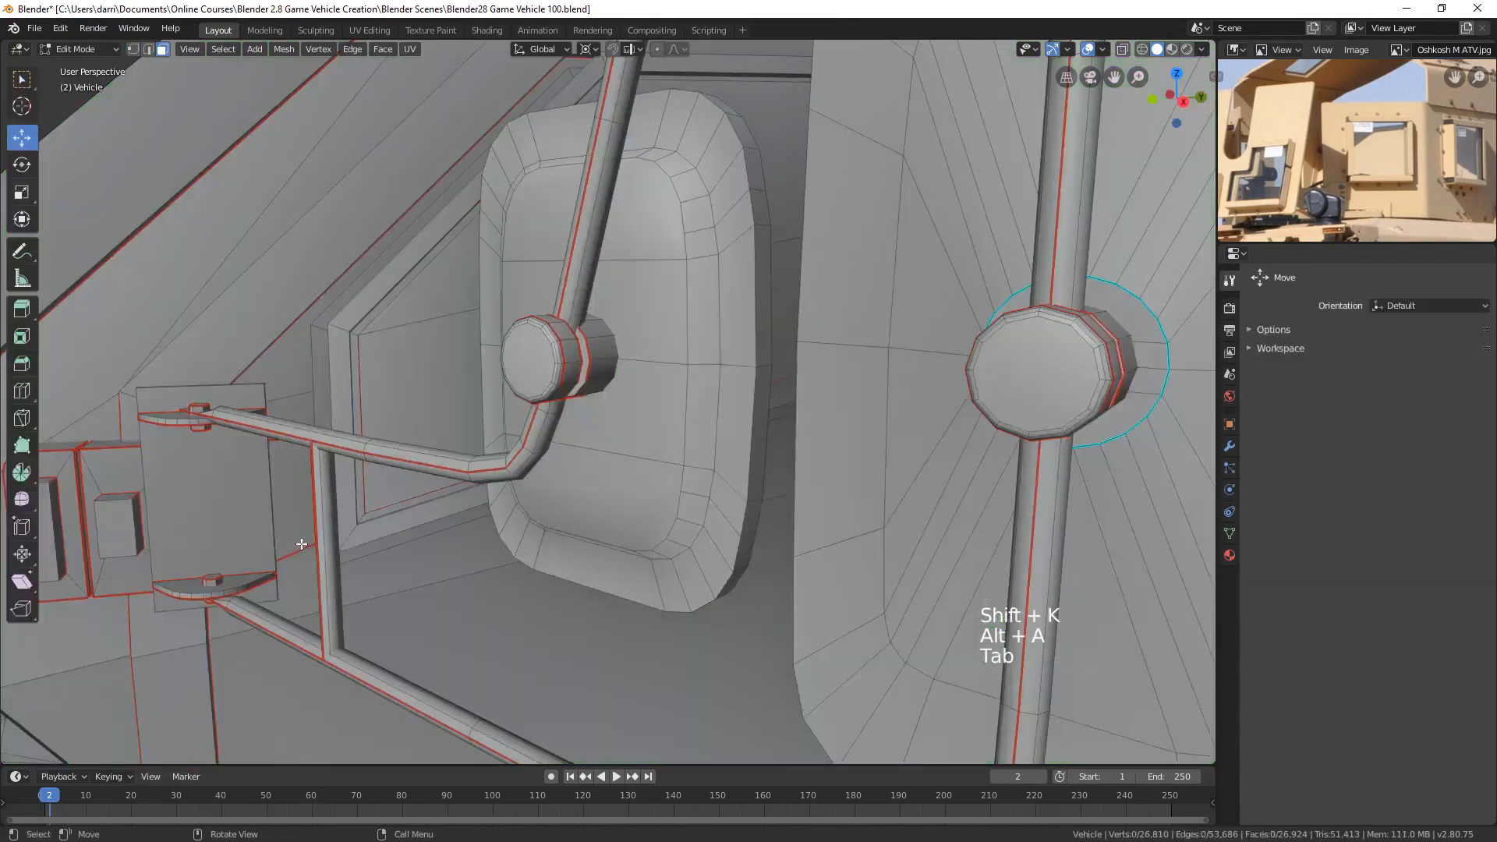
- Compare the mirror arm mounting brackets on both sides of the vehicle, checking for the arm bolts
{"action": "scroll", "coordinate": [330, 513], "scroll_direction": "down", "scroll_amount": 9}
{"action": "scroll", "coordinate": [330, 513], "scroll_direction": "down", "scroll_amount": 2}
{"action": "middle_click_drag", "start_coordinate": [330, 514], "coordinate": [617, 510]}
{"action": "scroll", "coordinate": [390, 546], "scroll_direction": "down", "scroll_amount": 5}
{"action": "scroll", "coordinate": [597, 479], "scroll_direction": "up", "scroll_amount": 2}
{"action": "scroll", "coordinate": [596, 479], "scroll_direction": "up", "scroll_amount": 5}
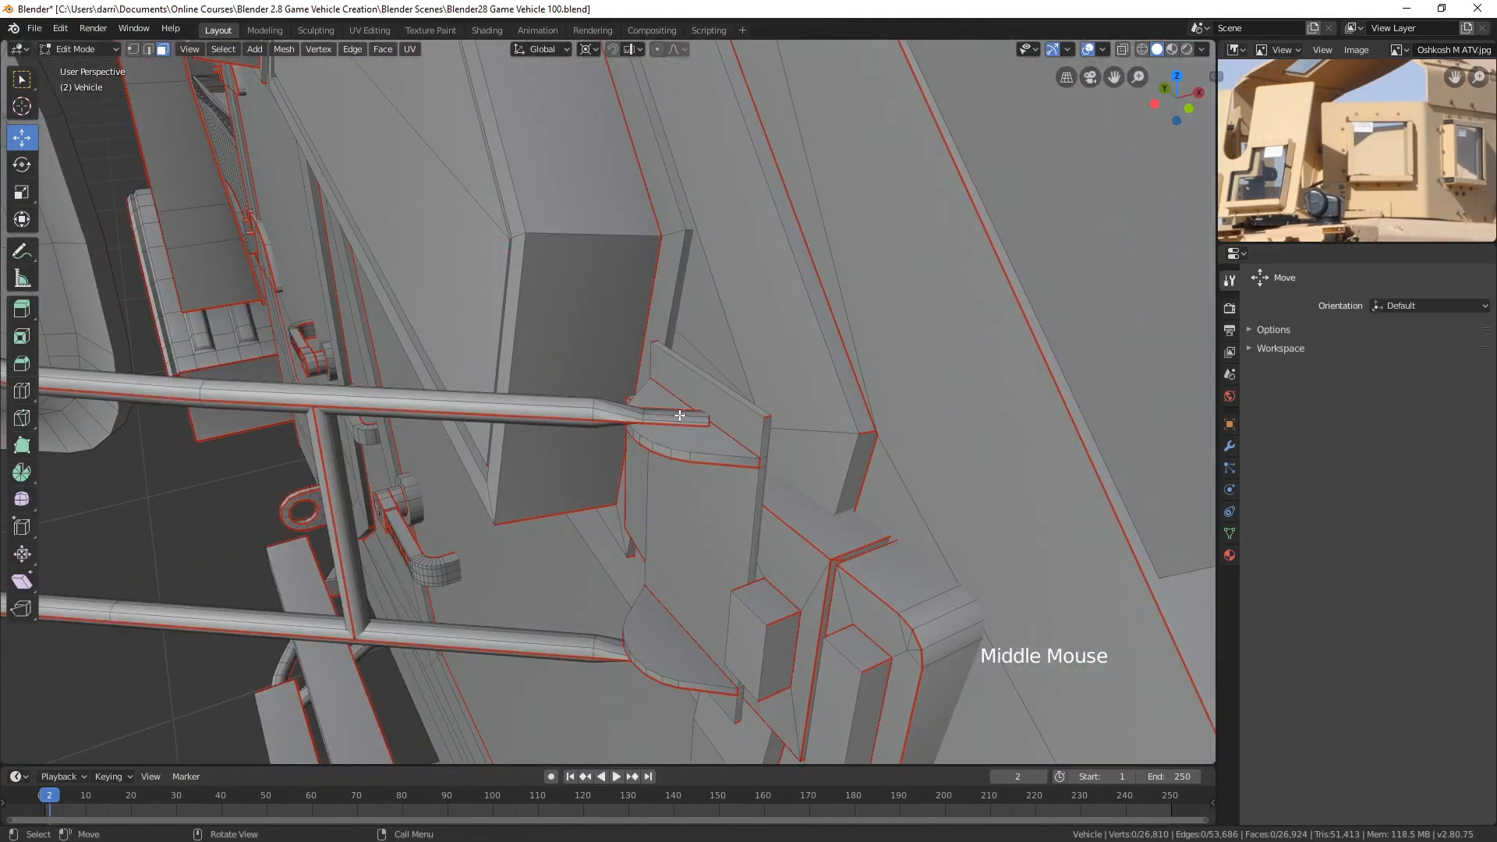
{"action": "scroll", "coordinate": [680, 416], "scroll_direction": "down", "scroll_amount": 3}
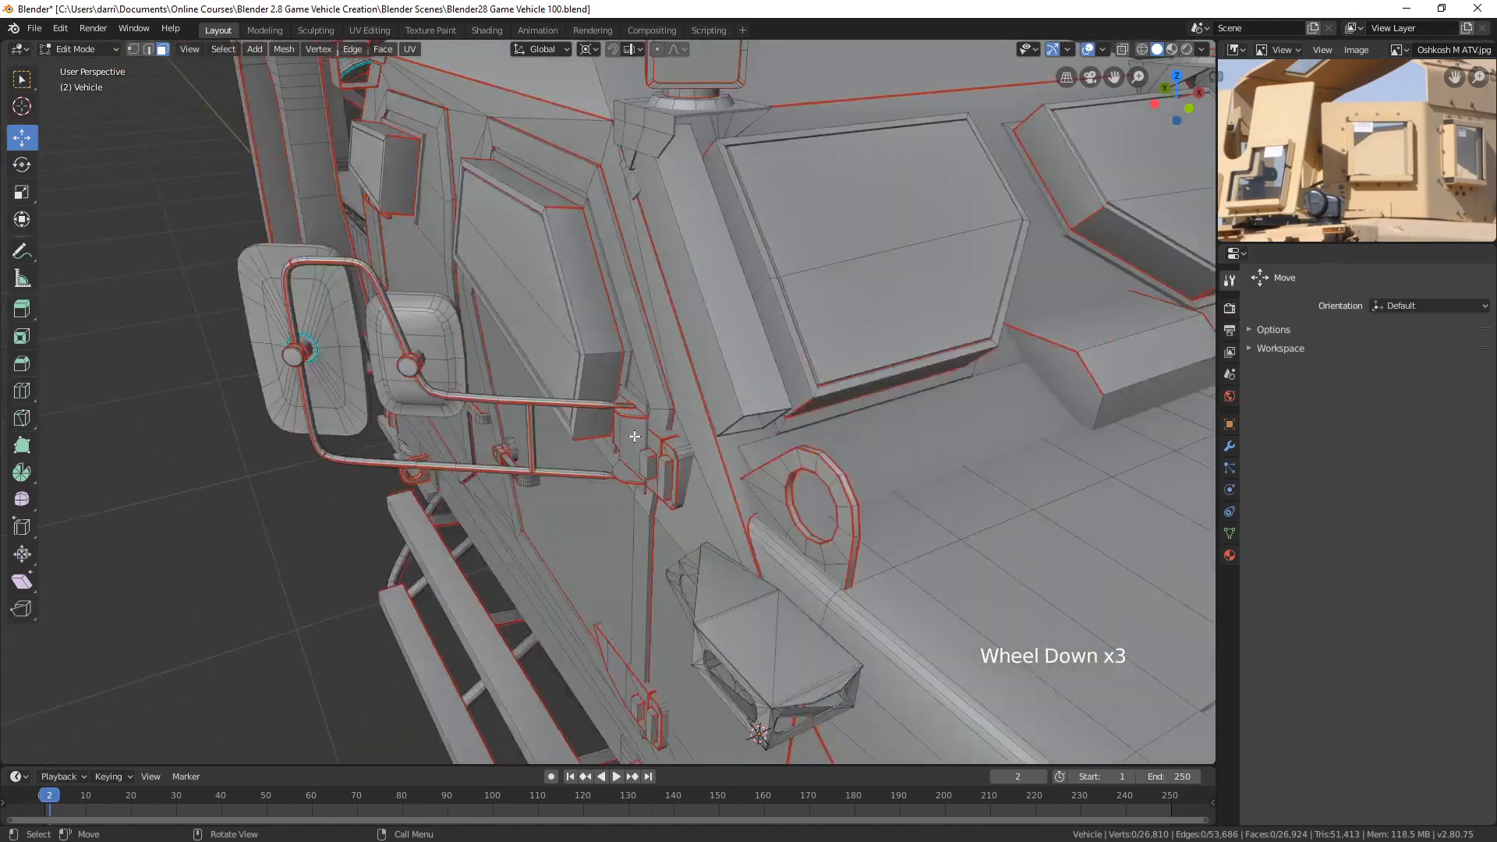
{"action": "middle_click_drag", "start_coordinate": [680, 415], "coordinate": [858, 464], "text": "shift"}
{"action": "scroll", "coordinate": [653, 454], "scroll_direction": "up", "scroll_amount": 1}
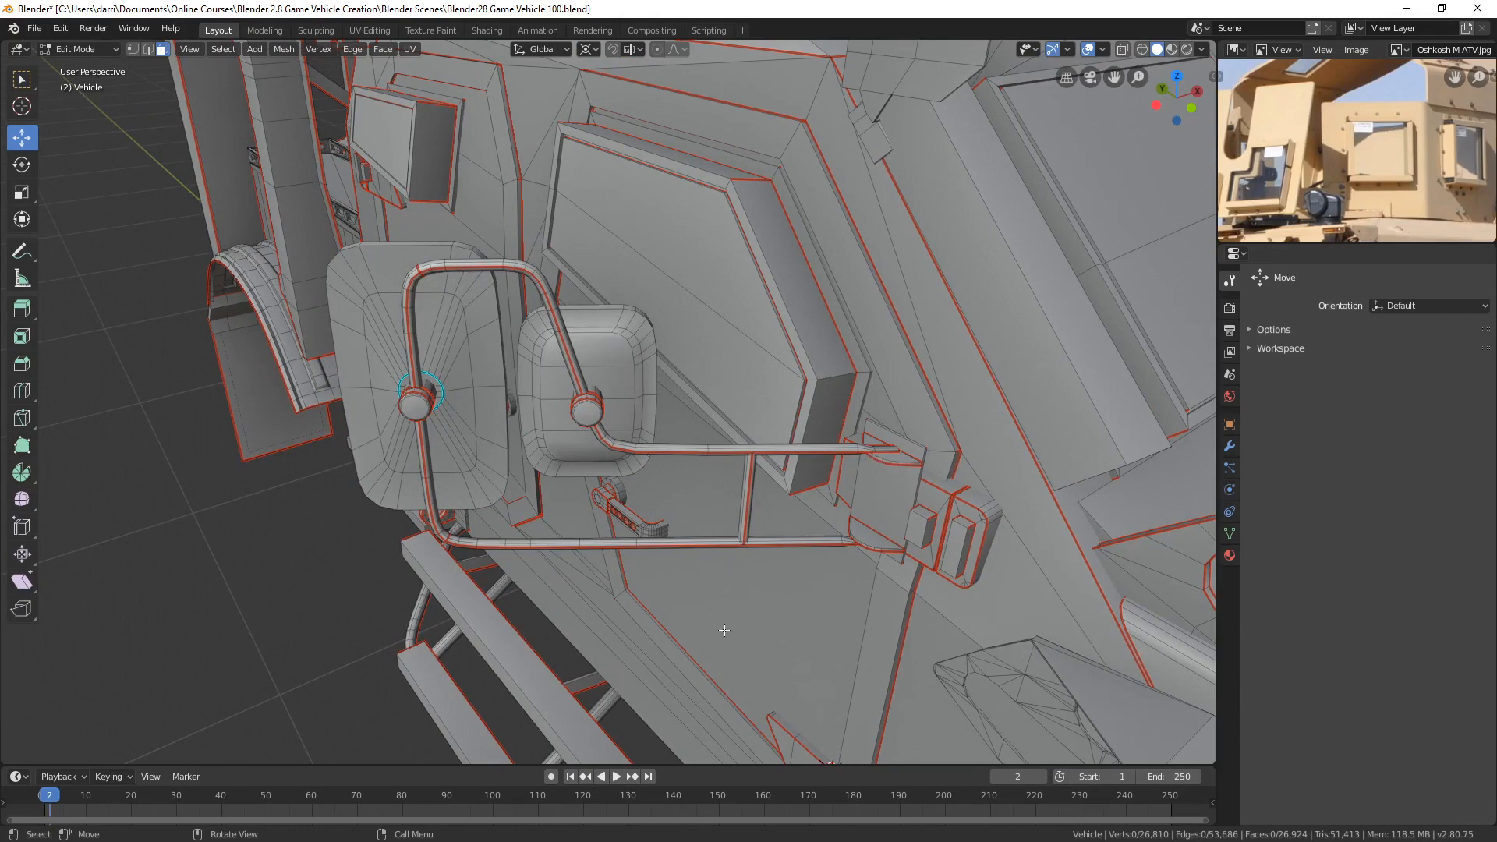
{"action": "scroll", "coordinate": [781, 573], "scroll_direction": "down", "scroll_amount": 4}
{"action": "middle_click_drag", "start_coordinate": [781, 573], "coordinate": [745, 514]}
{"action": "scroll", "coordinate": [745, 505], "scroll_direction": "up", "scroll_amount": 3}
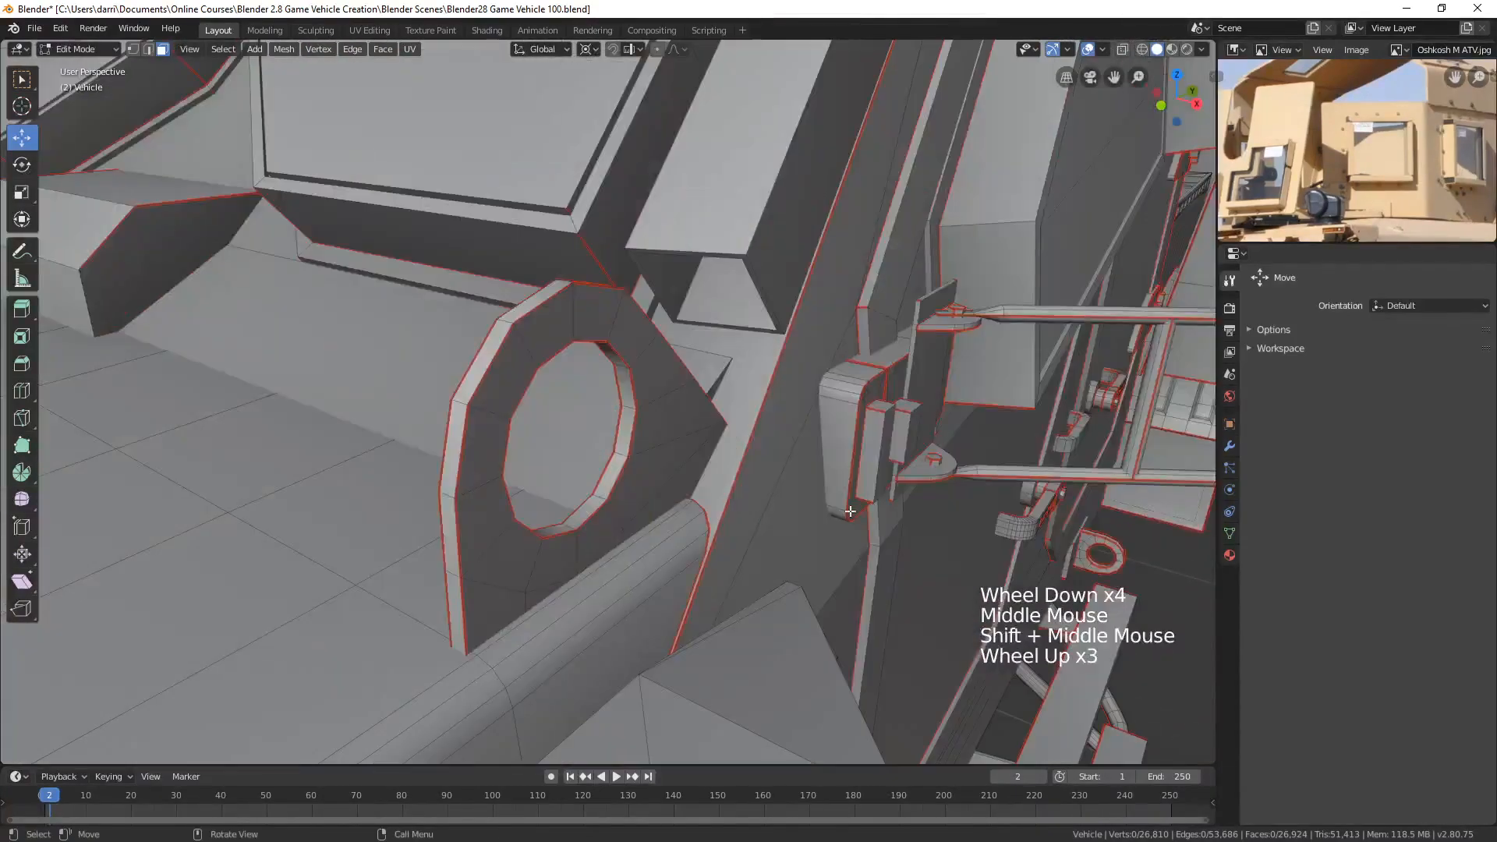
{"action": "middle_click_drag", "start_coordinate": [847, 512], "coordinate": [342, 537], "text": "shift"}
{"action": "middle_click_drag", "start_coordinate": [226, 382], "coordinate": [569, 483], "text": "shift"}
{"action": "middle_click_drag", "start_coordinate": [748, 517], "coordinate": [653, 452]}
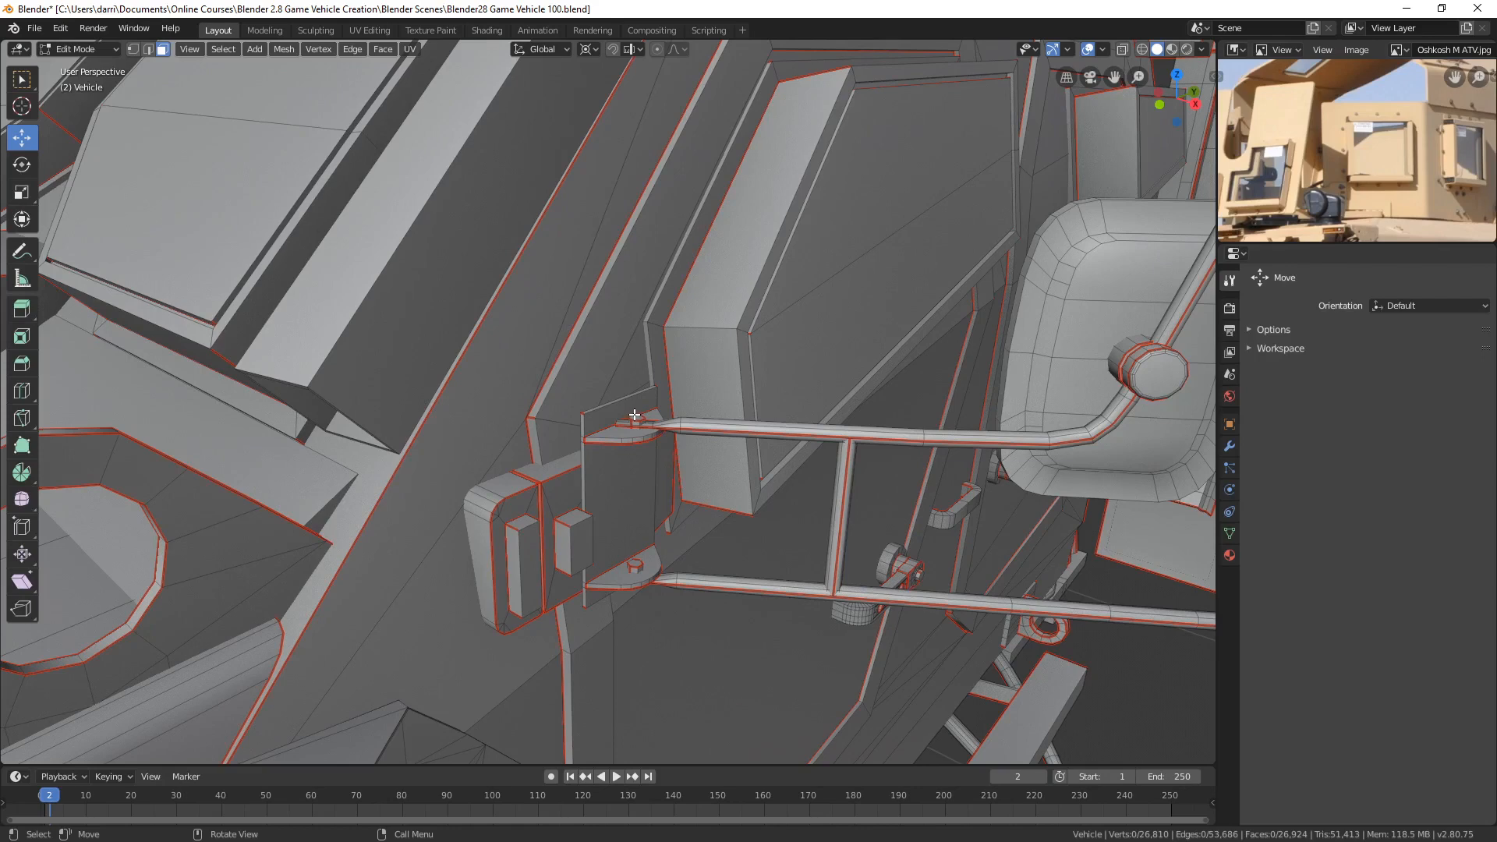
- Select only the upper and lower bolts on the painted side's mirror bracket
{"action": "key", "text": "l"}
{"action": "scroll", "coordinate": [640, 460], "scroll_direction": "up", "scroll_amount": 2}
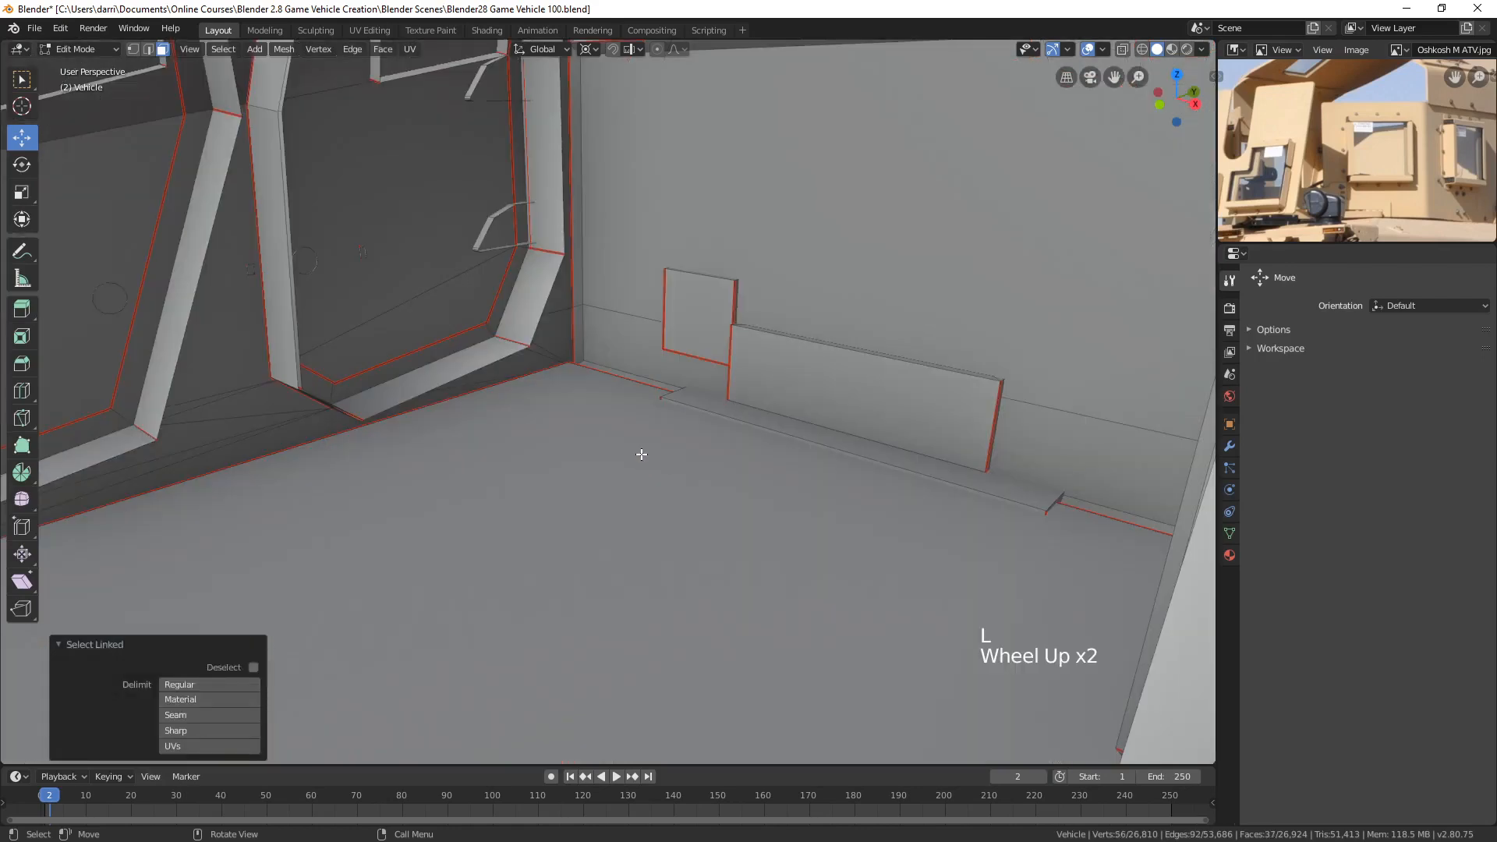
{"action": "scroll", "coordinate": [607, 436], "scroll_direction": "down", "scroll_amount": 1}
{"action": "key", "text": "KP_Decimal"}
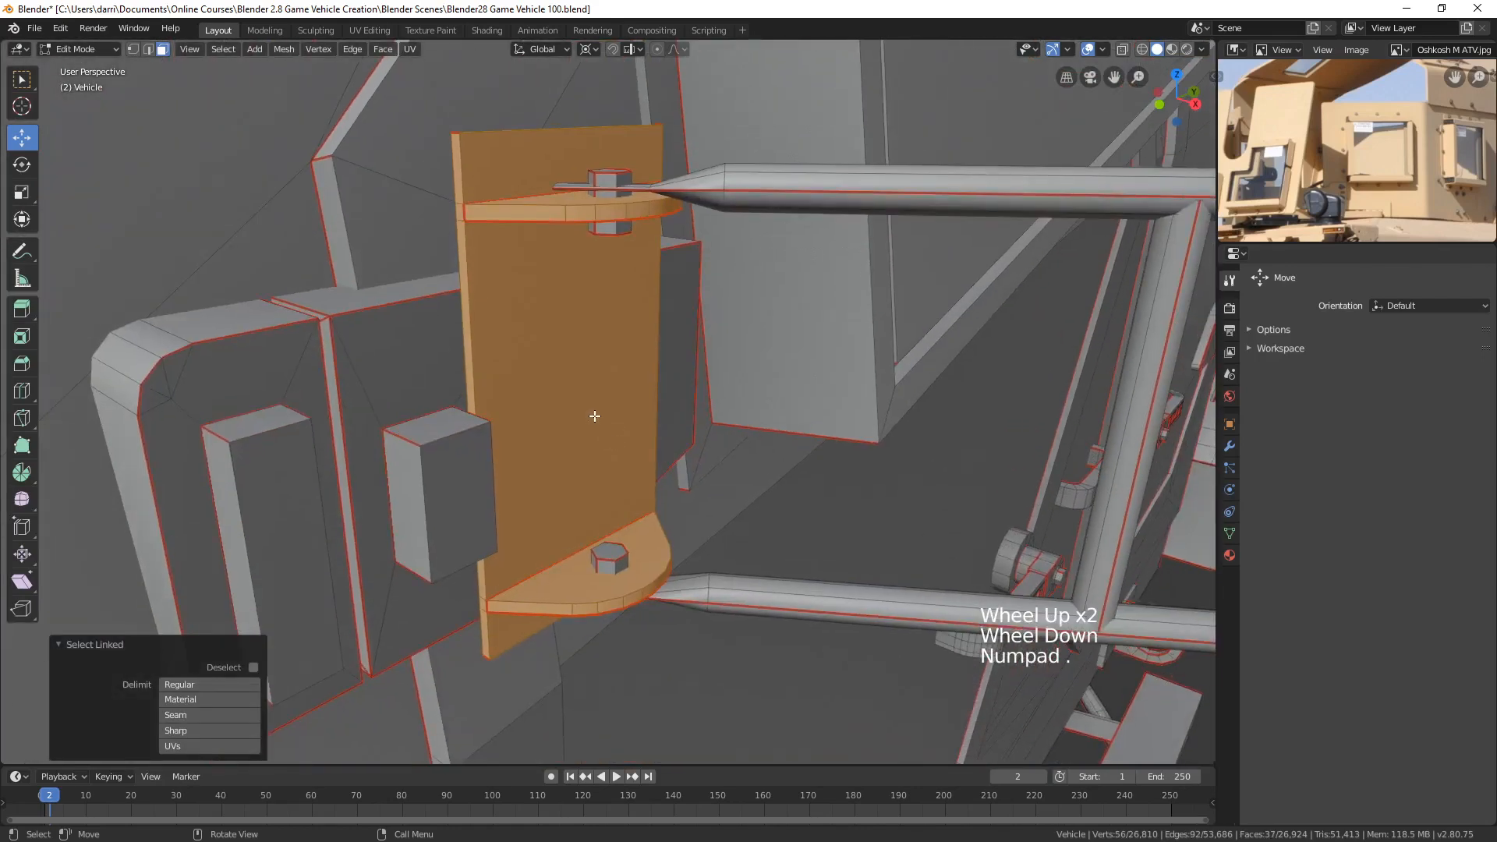
{"action": "key", "text": "alt+a"}
{"action": "key", "text": "l"}
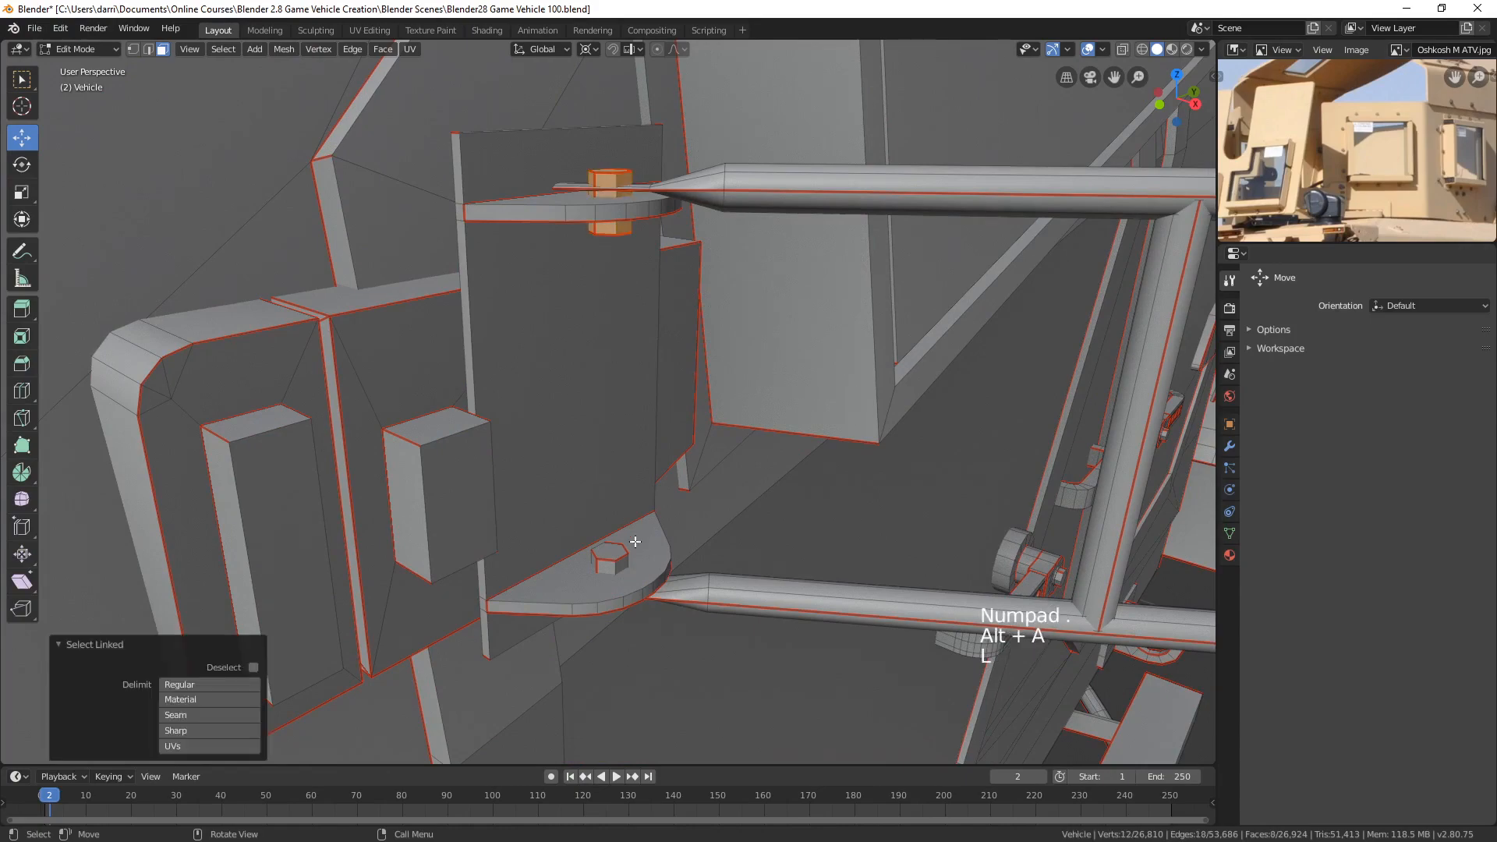
{"action": "key", "text": "l"}
- Duplicate the two bolts in place, mirror the copy along global X onto the opposite side's mirror bracket, and deselect everything
{"action": "scroll", "coordinate": [624, 549], "scroll_direction": "down", "scroll_amount": 14}
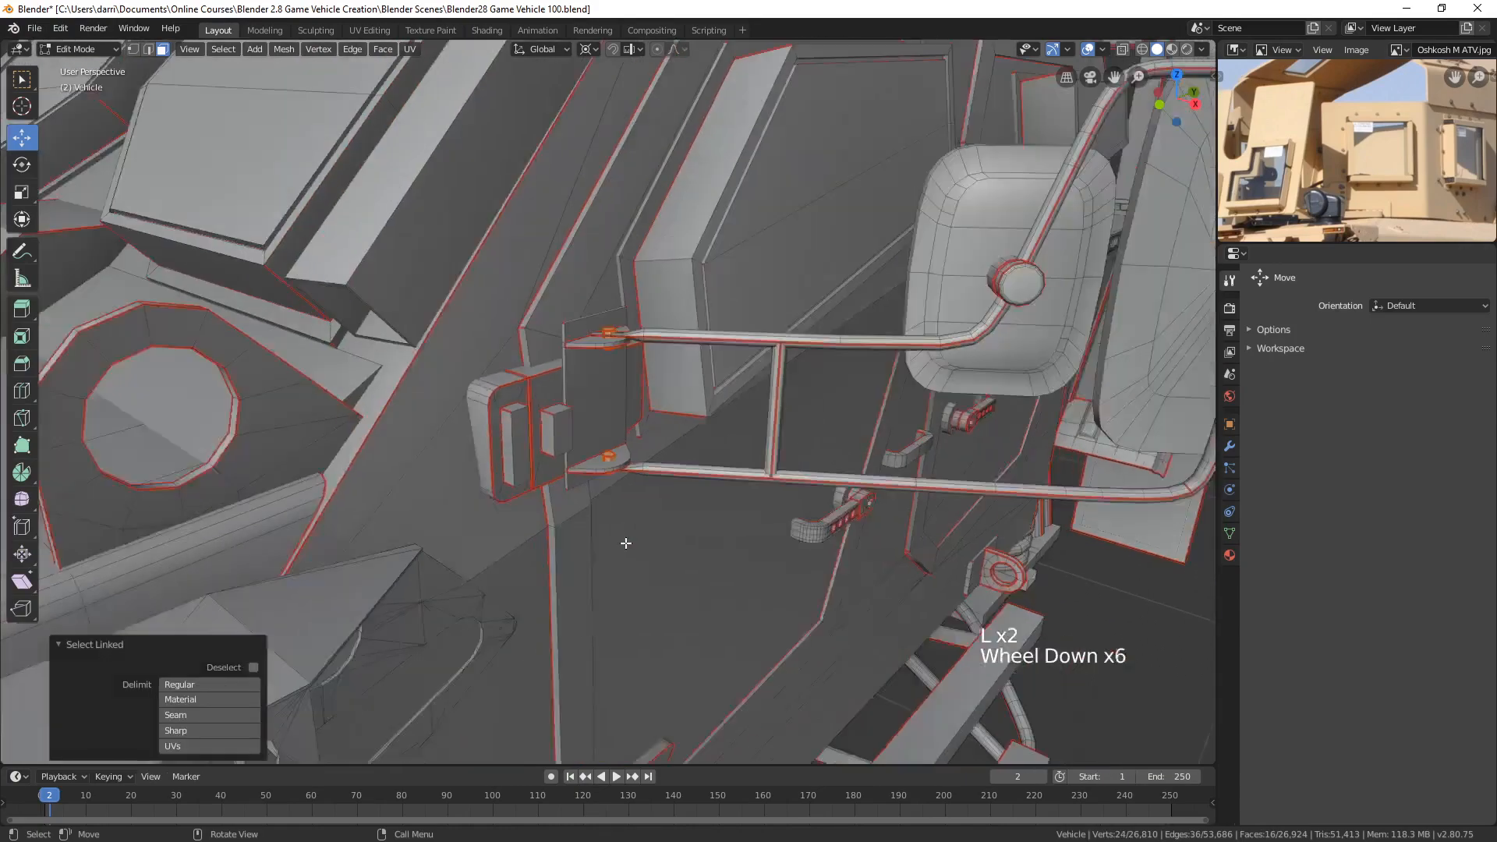
{"action": "middle_click_drag", "start_coordinate": [636, 548], "coordinate": [613, 562], "text": "shift"}
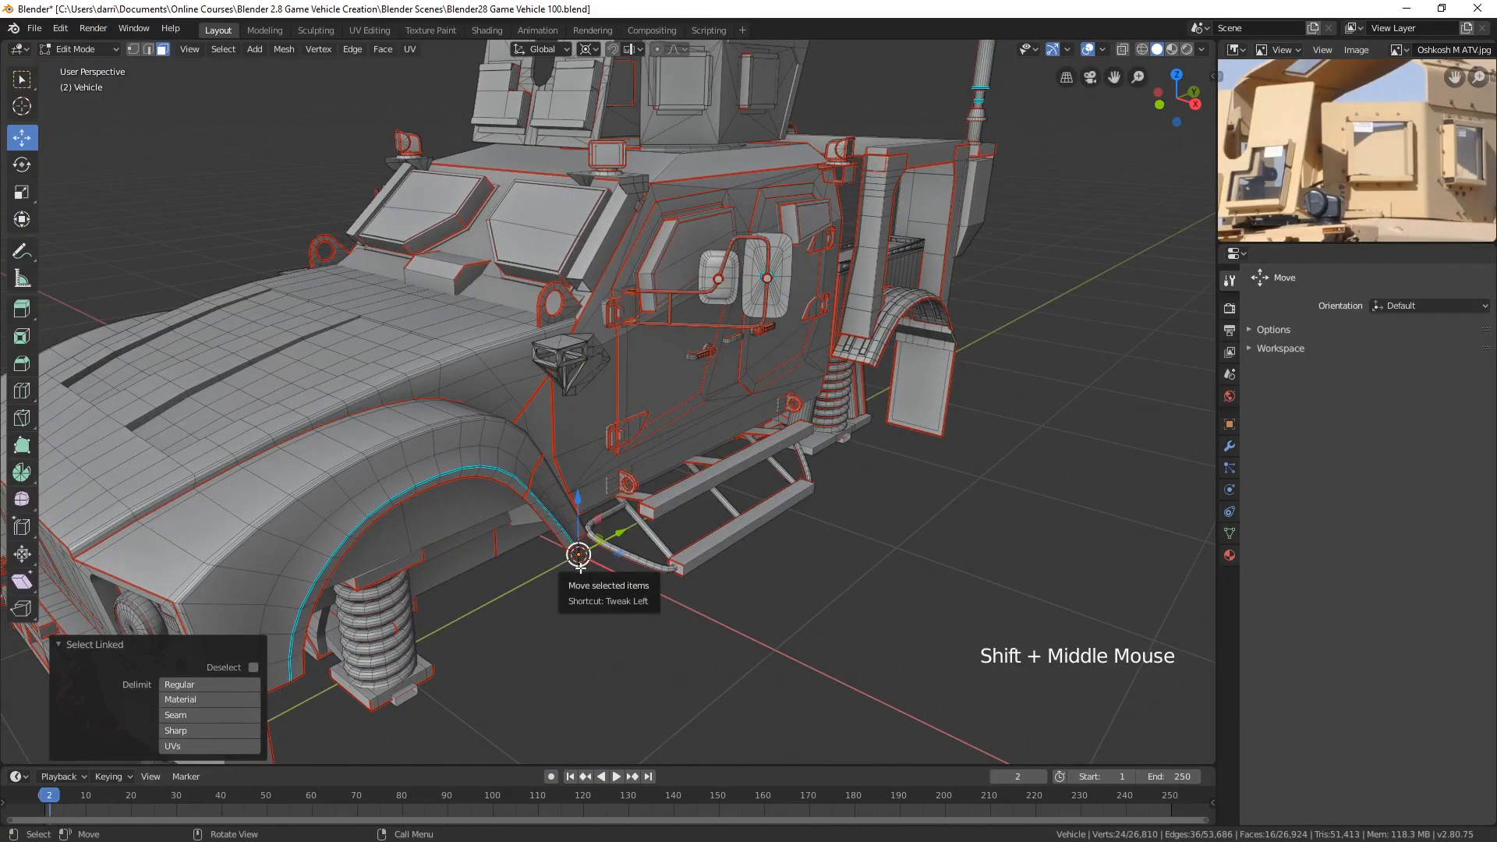
{"action": "middle_click_drag", "start_coordinate": [774, 579], "coordinate": [555, 464]}
{"action": "scroll", "coordinate": [441, 476], "scroll_direction": "up", "scroll_amount": 2}
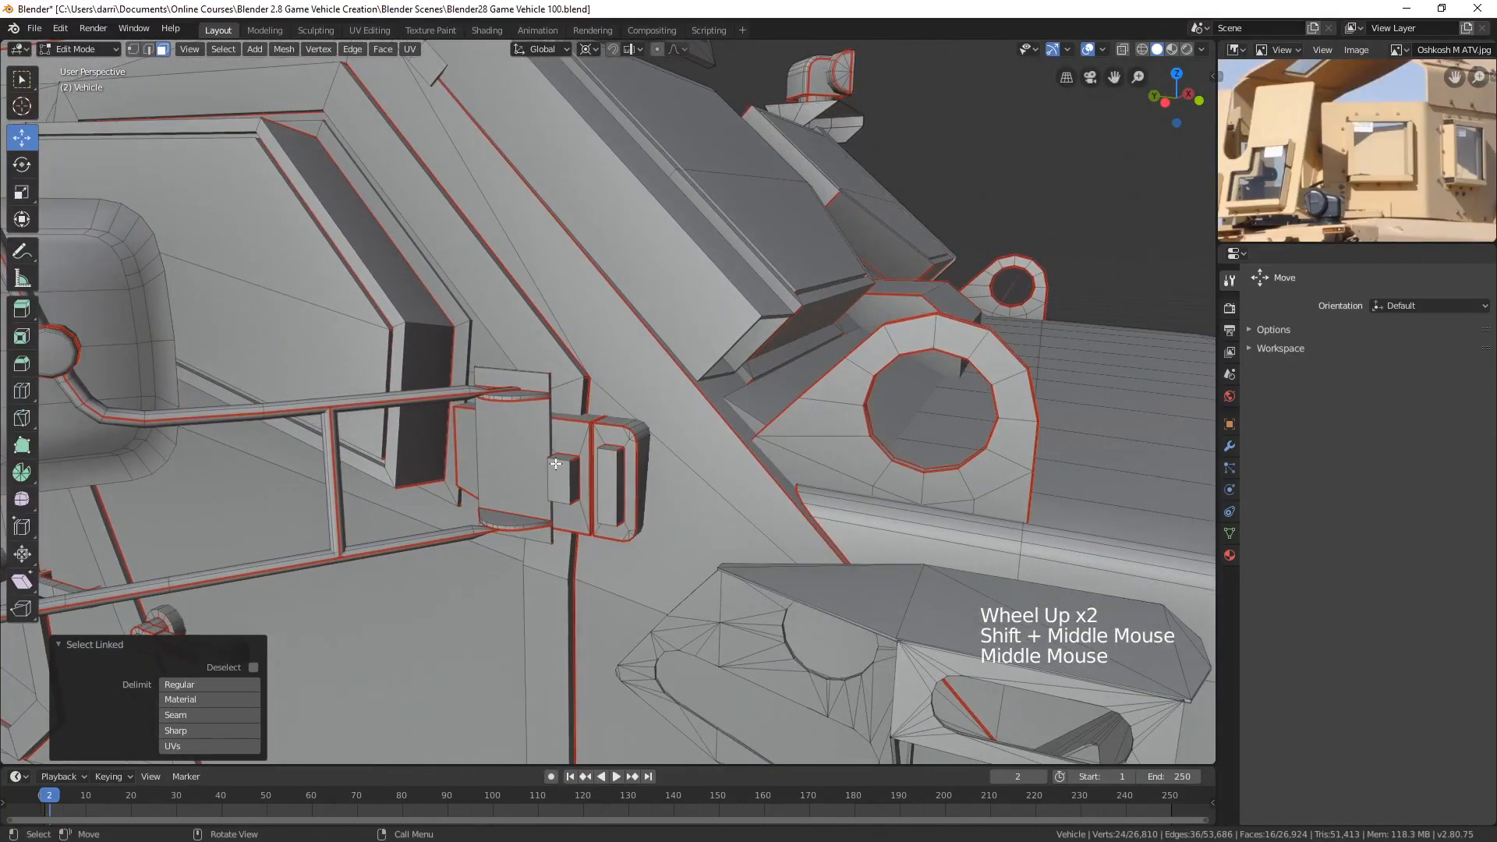
{"action": "key", "text": "shift+d"}
{"action": "right_click", "coordinate": [555, 464]}
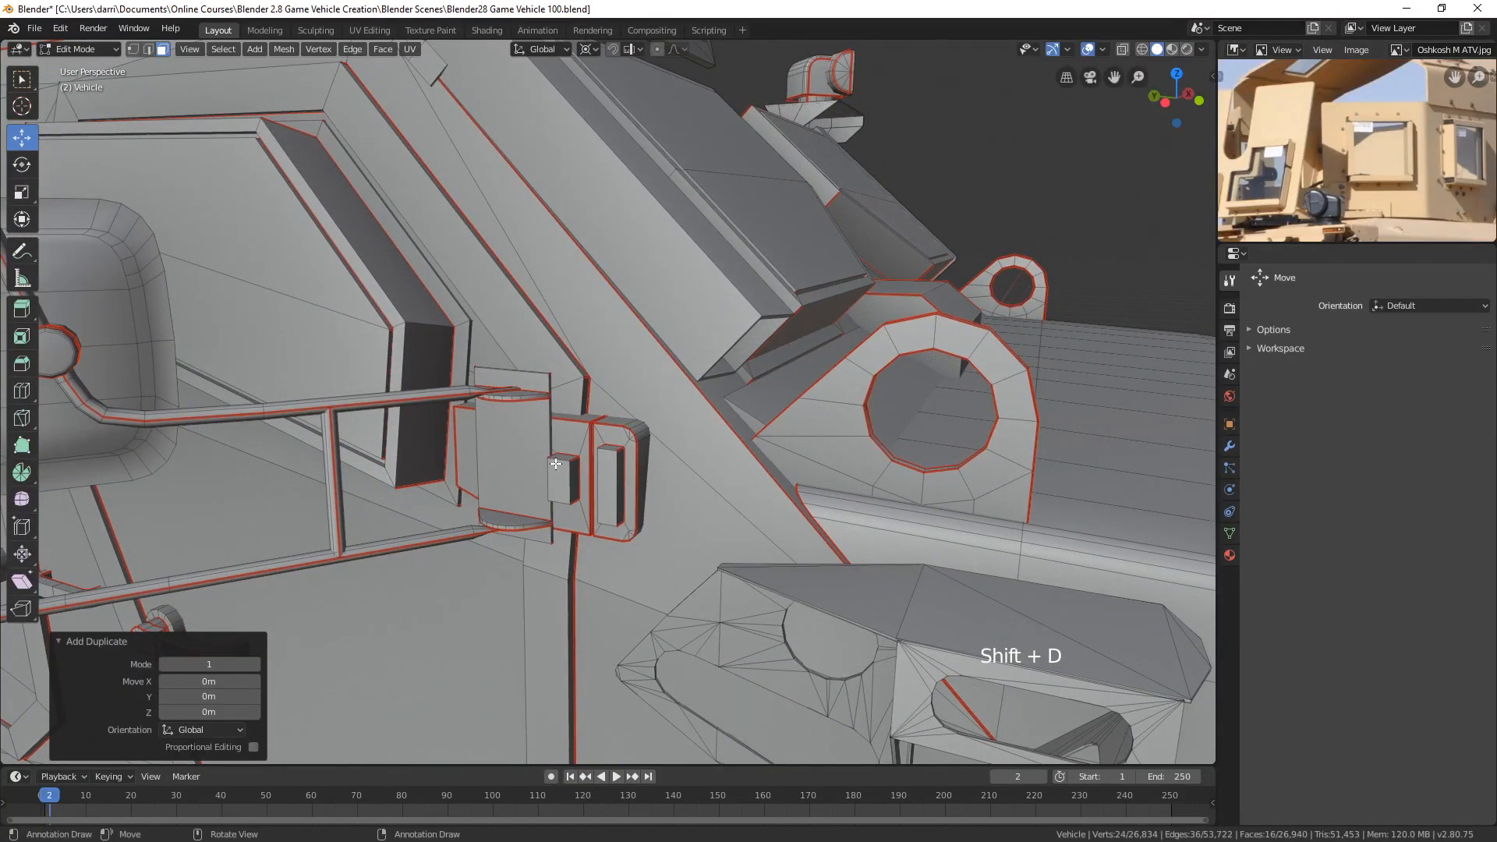
{"action": "key", "text": "ctrl+m"}
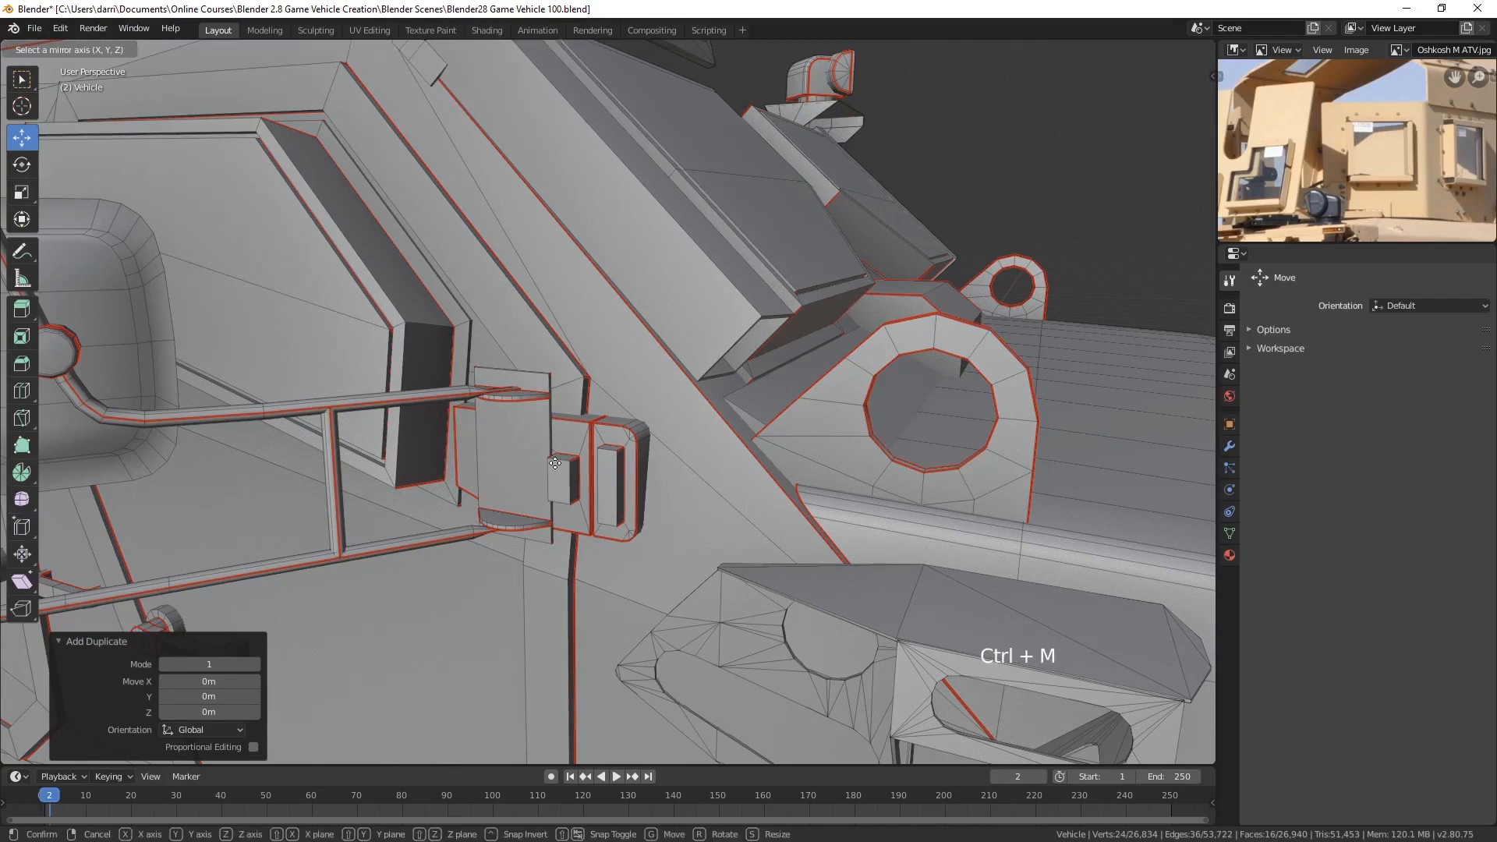
{"action": "key", "text": "x"}
{"action": "left_click", "coordinate": [555, 464]}
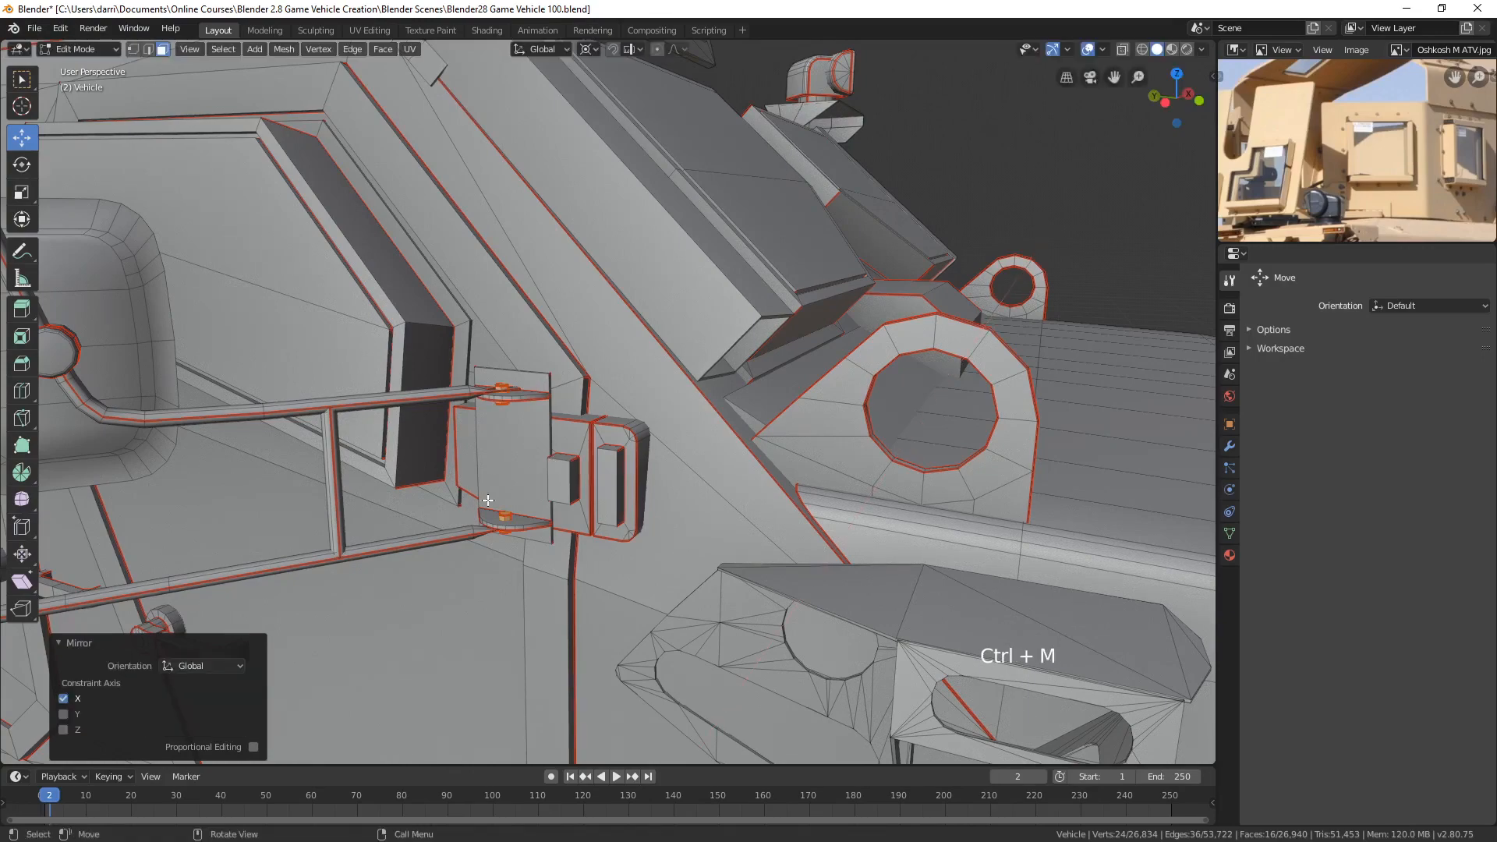
{"action": "key", "text": "alt+a"}
- Select the opposite side's mirror bracket plate and tubular mirror arm frame
{"action": "middle_click_drag", "start_coordinate": [488, 500], "coordinate": [646, 472], "text": "shift"}
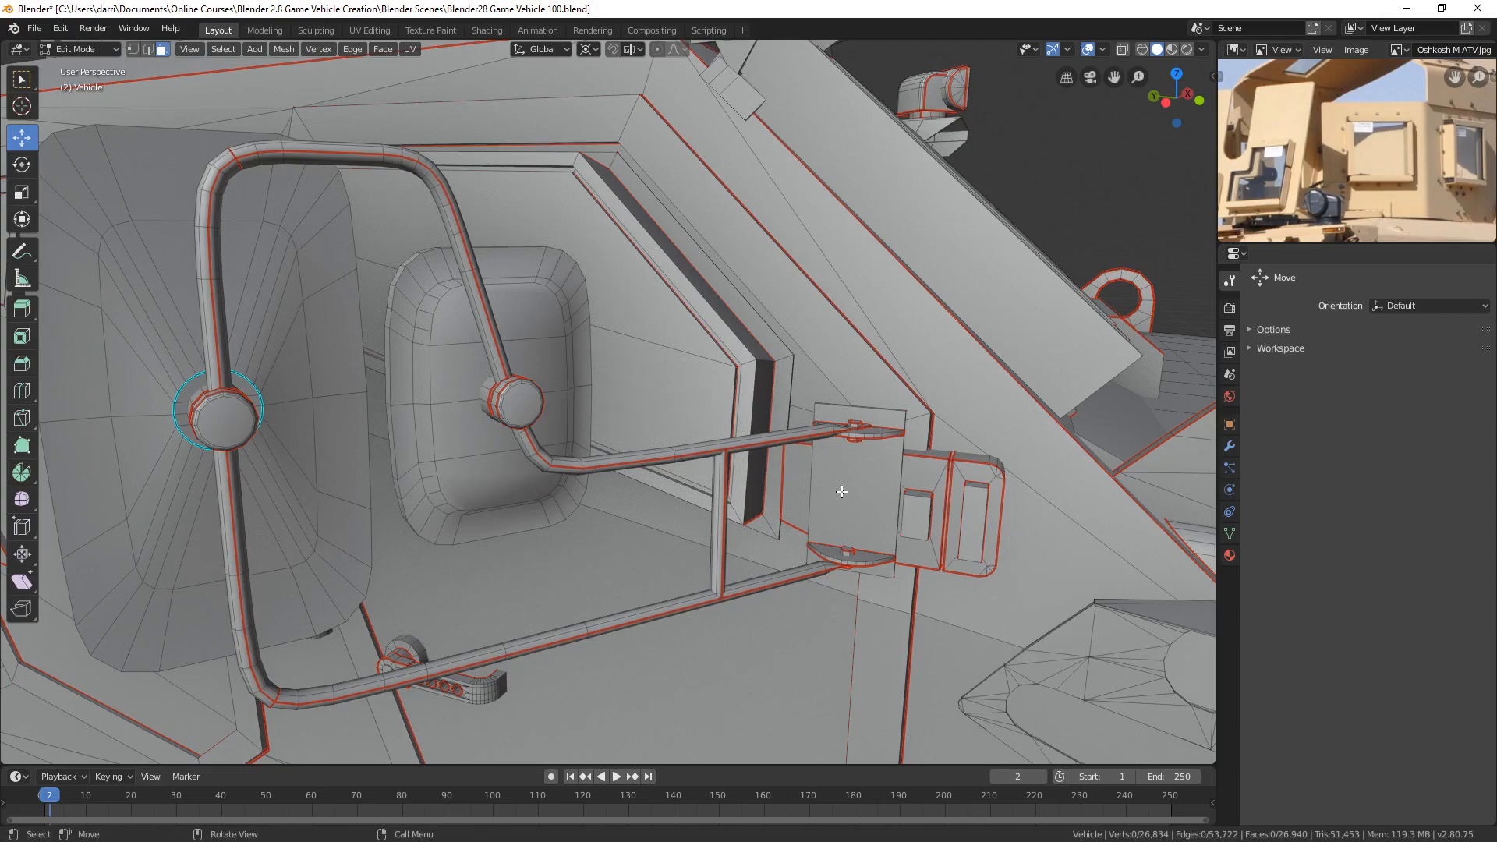
{"action": "key", "text": "l"}
{"action": "key", "text": "l"}
{"action": "key", "text": "l"}
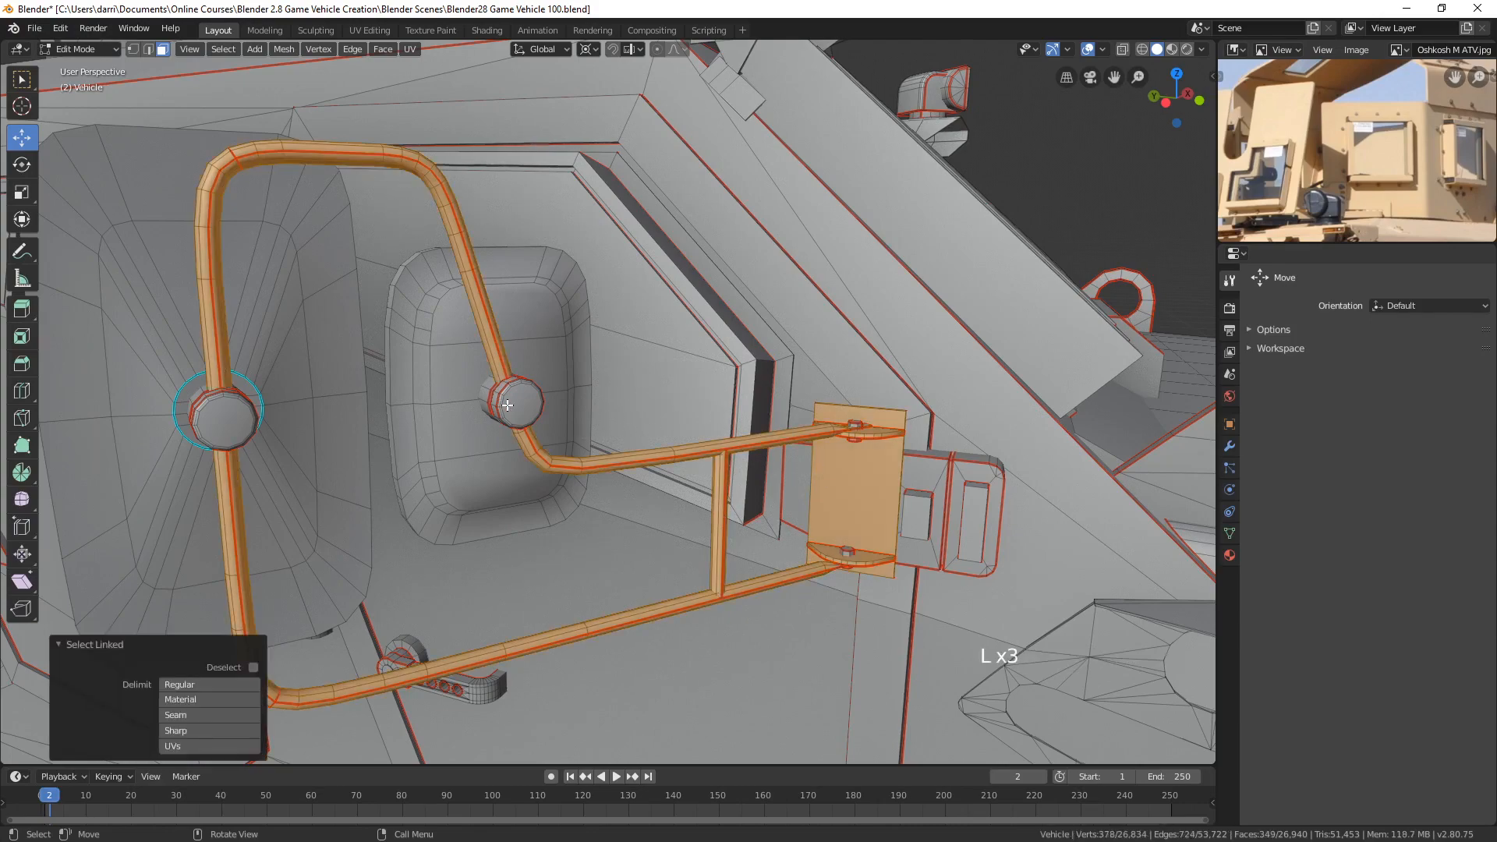
- Add the opposite side's small and large mirrors and their round mounting knobs to the selection
{"action": "key", "text": "l"}
{"action": "key", "text": "l"}
{"action": "key", "text": "l"}
{"action": "key", "text": "l"}
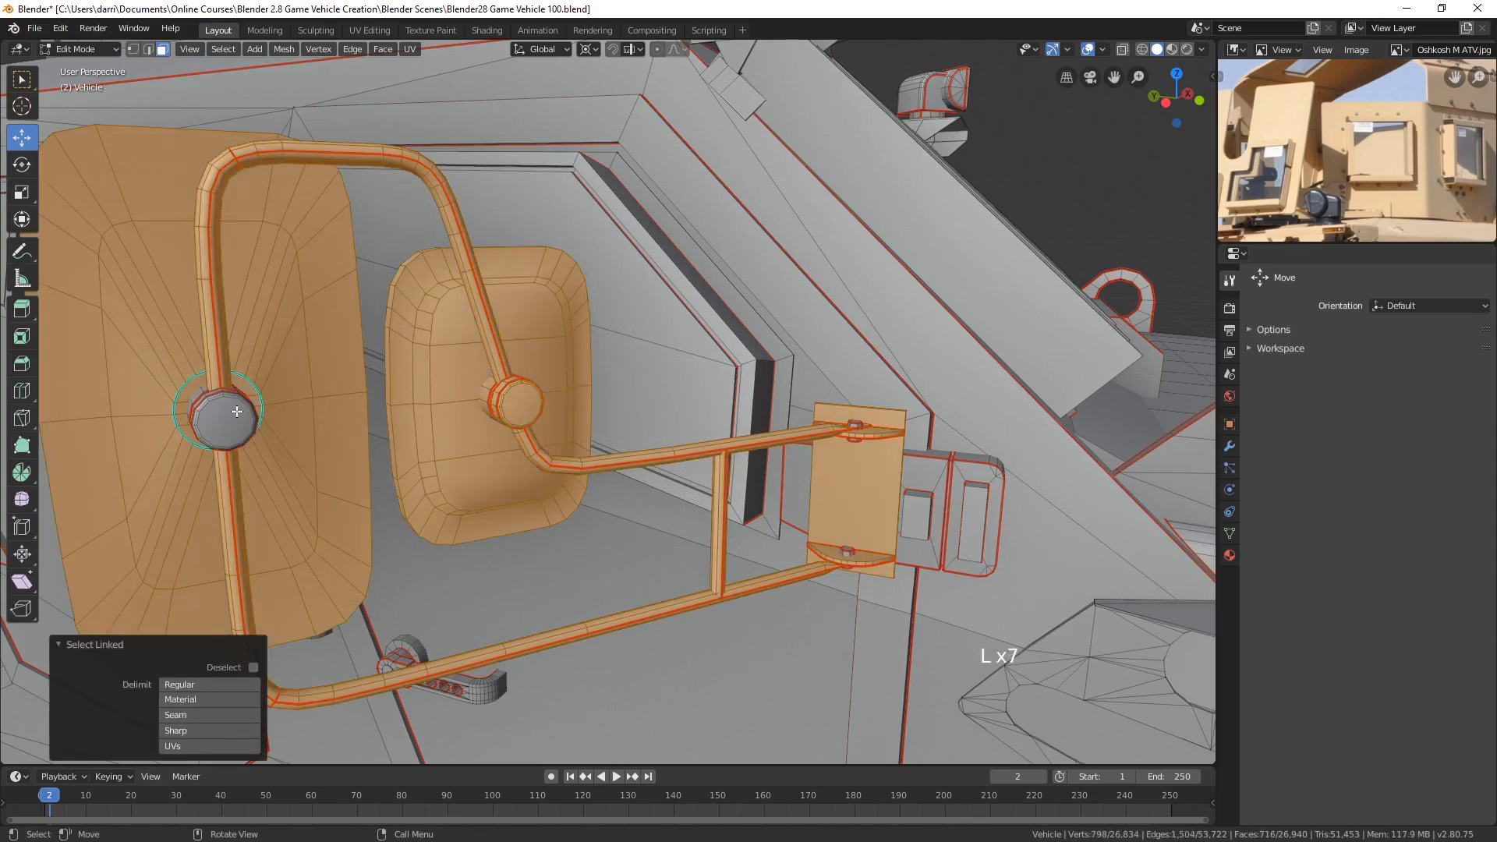
{"action": "key", "text": "l"}
{"action": "middle_click_drag", "start_coordinate": [237, 411], "coordinate": [592, 481]}
{"action": "key", "text": "l"}
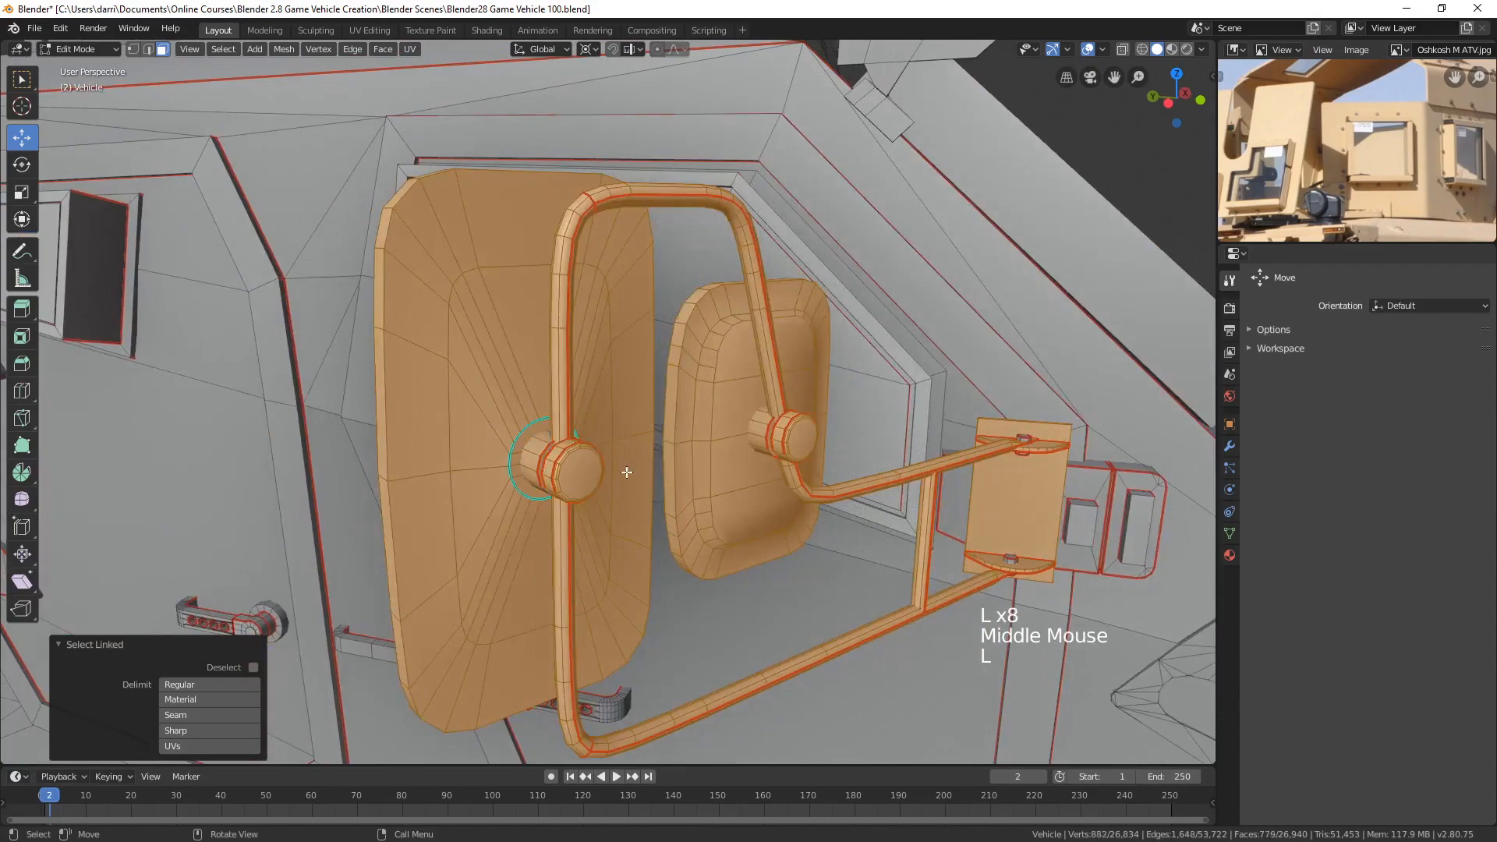
- Fill the selected opposite-side mirror assembly with the palette's green, deselect everything and return to mesh editing
{"action": "scroll", "coordinate": [650, 477], "scroll_direction": "down", "scroll_amount": 2}
{"action": "key", "text": "Tab"}
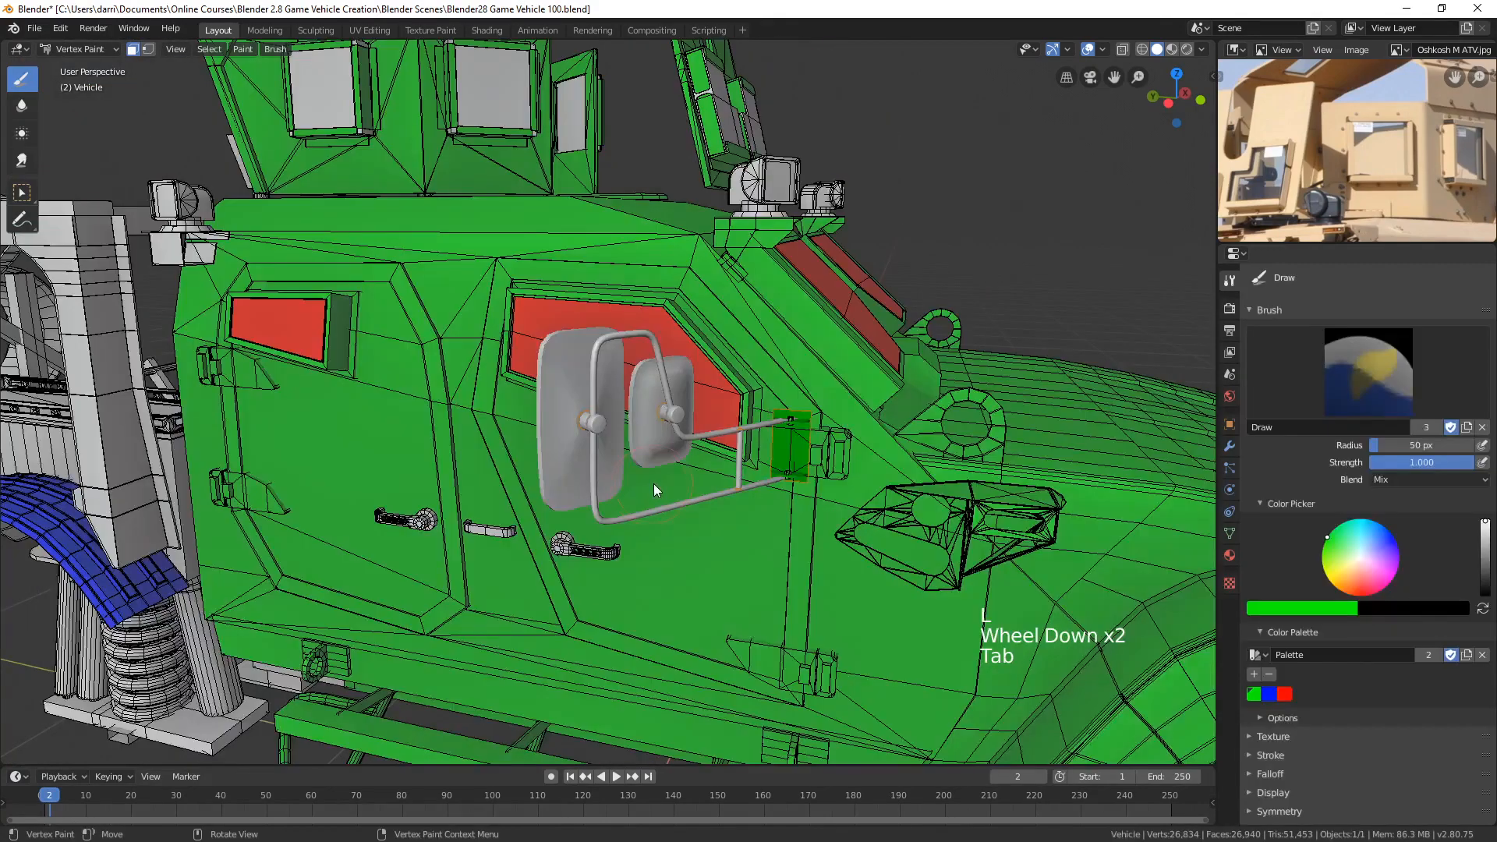
{"action": "key", "text": "shift+k"}
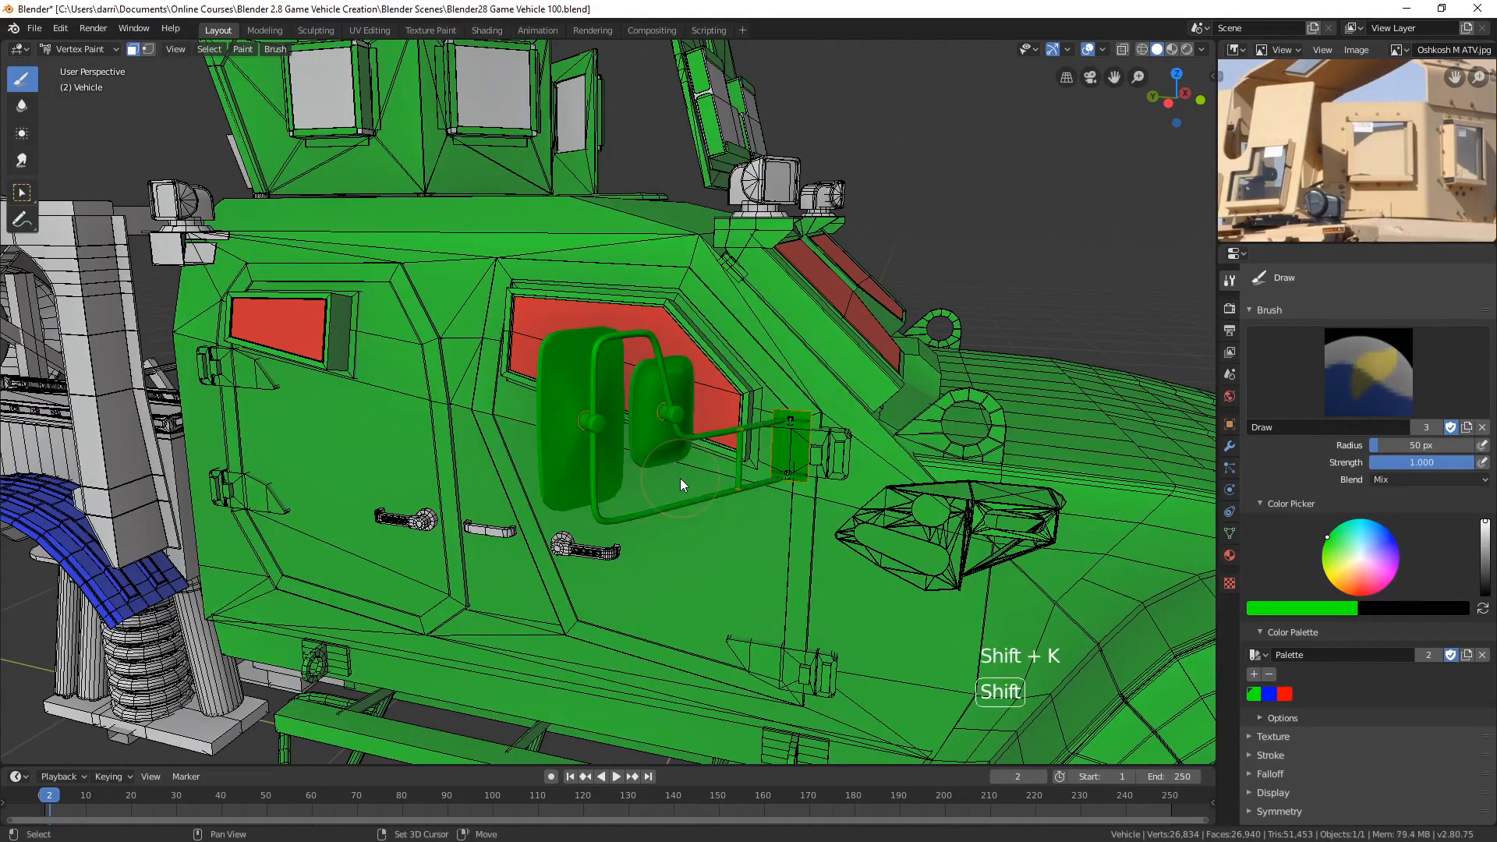
{"action": "key", "text": "alt+a"}
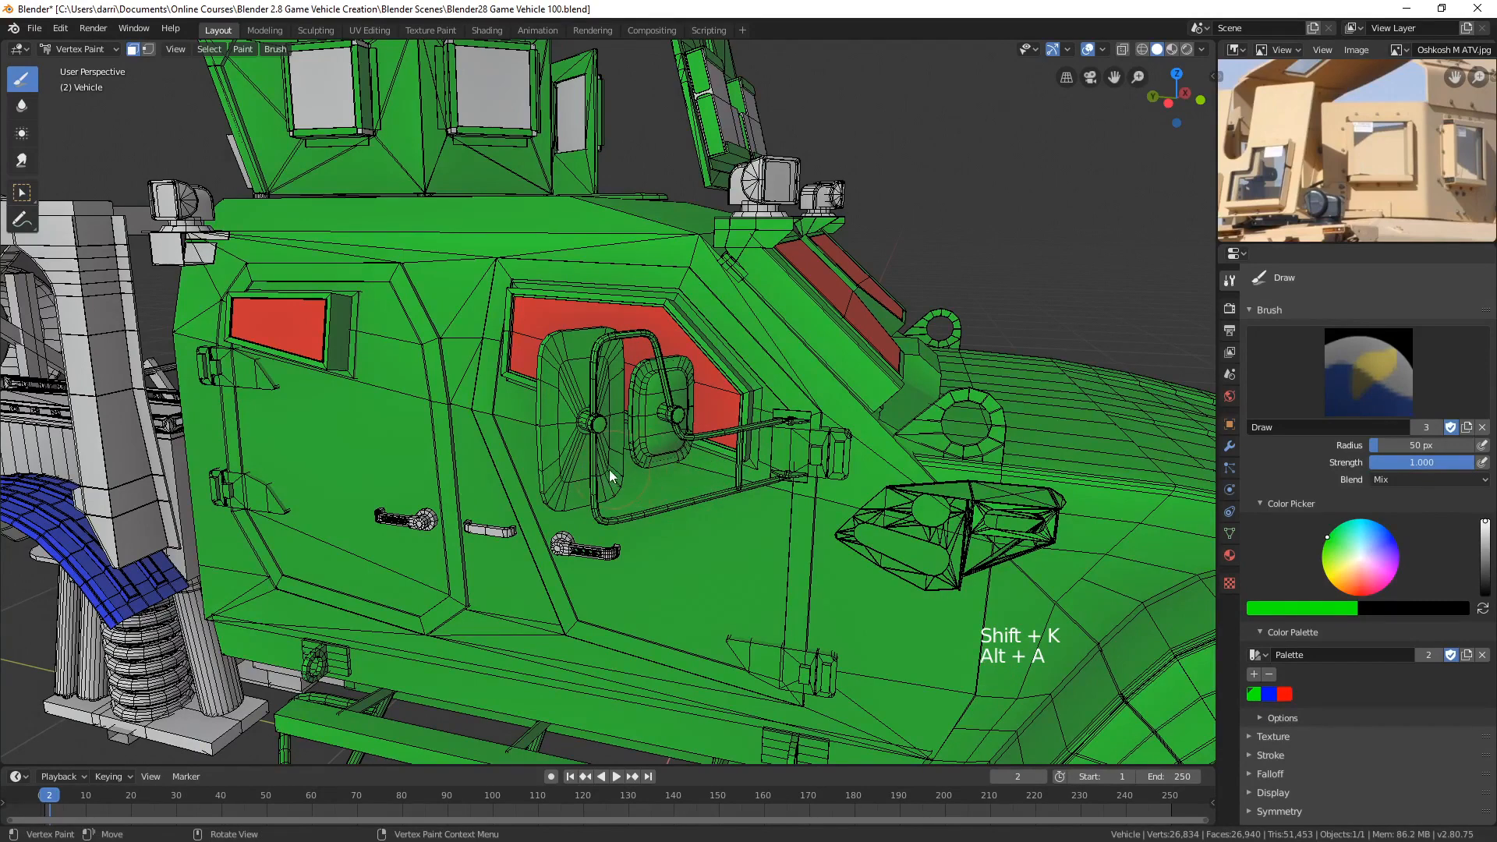
{"action": "key", "text": "Tab"}
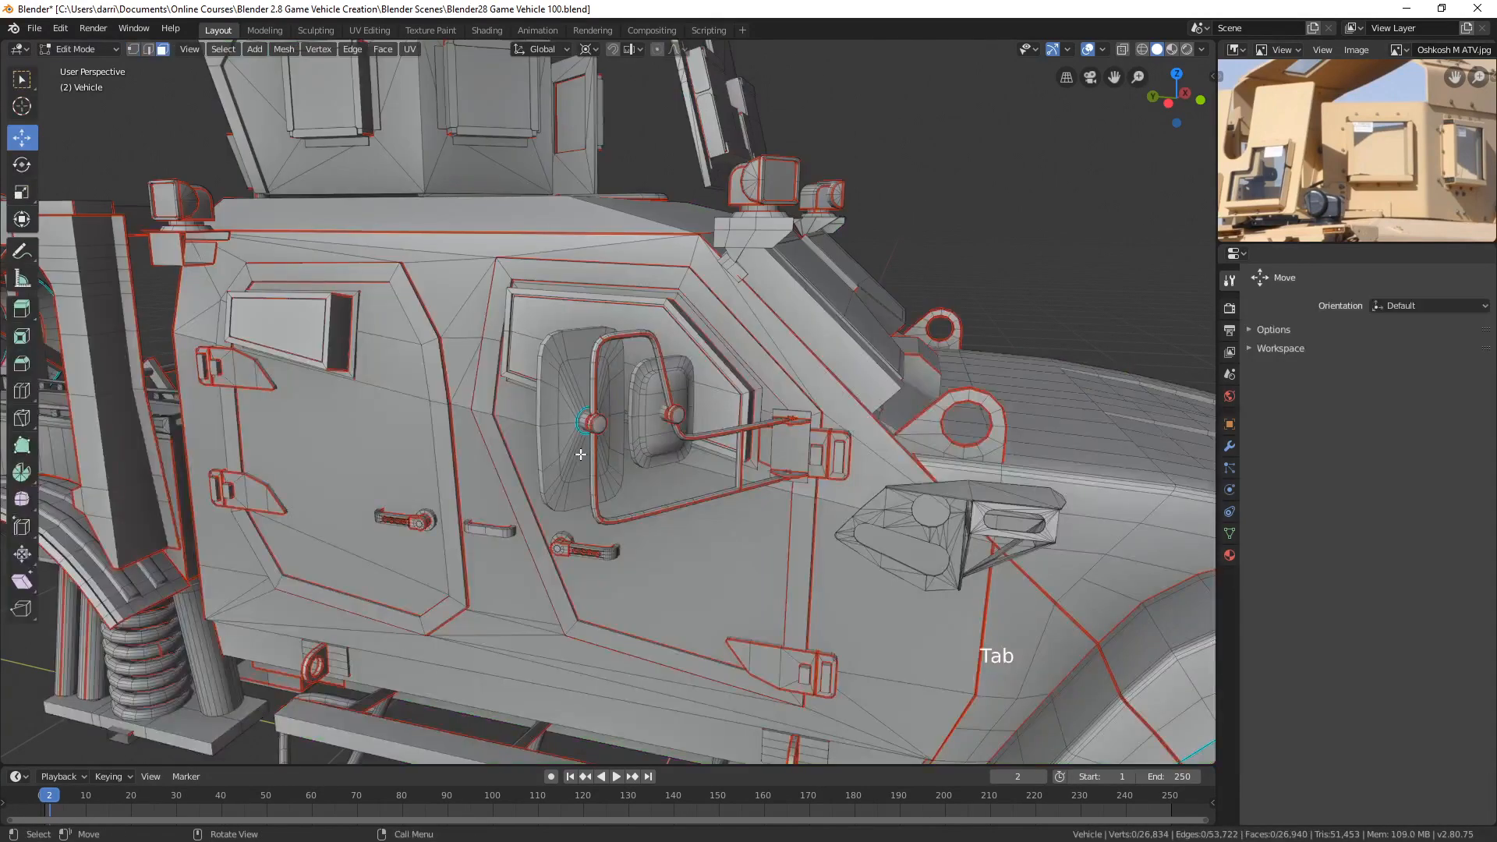
- Select the glass faces of the large and small mirrors on this side, limiting the linked selection by seam
{"action": "key", "text": "KP_Decimal"}
{"action": "key", "text": "l"}
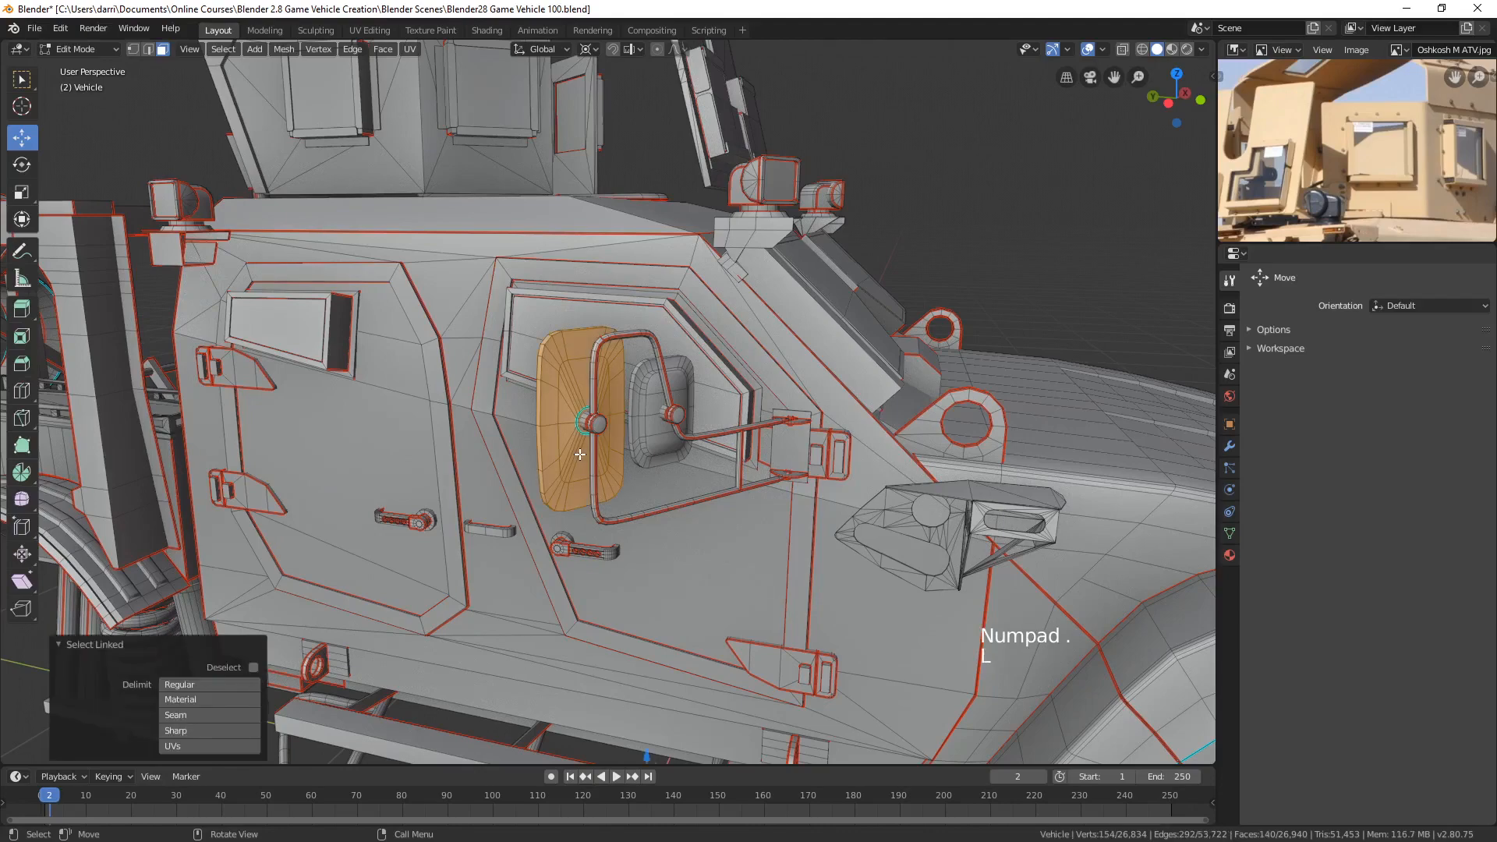
{"action": "key", "text": "KP_Decimal"}
{"action": "key", "text": "alt+a"}
{"action": "middle_click_drag", "start_coordinate": [581, 456], "coordinate": [634, 485]}
{"action": "middle_click_drag", "start_coordinate": [592, 397], "coordinate": [634, 404], "text": "shift"}
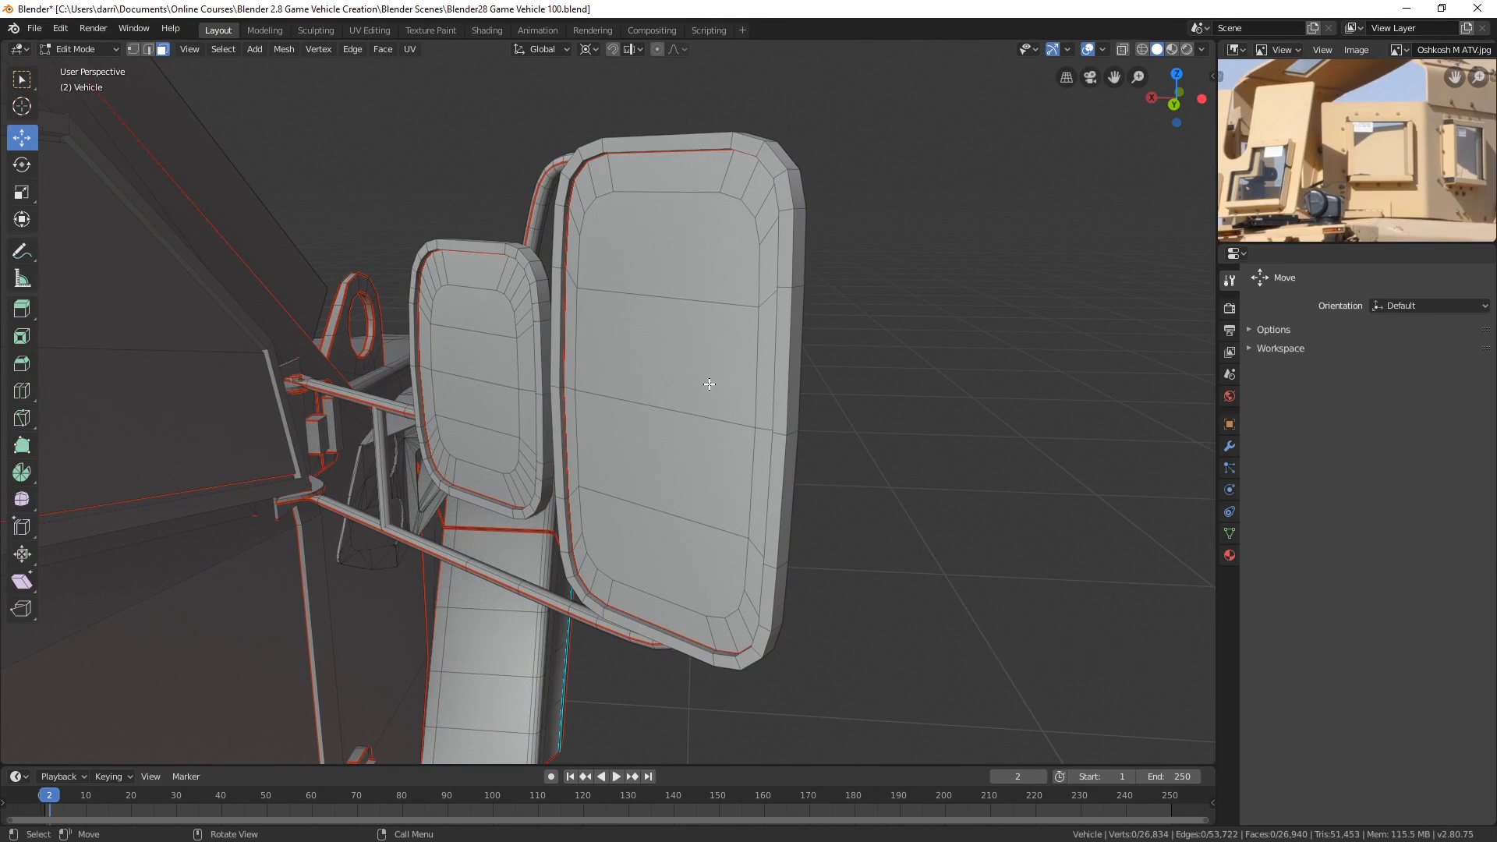
{"action": "key", "text": "Tab"}
{"action": "key", "text": "Tab"}
{"action": "key", "text": "l"}
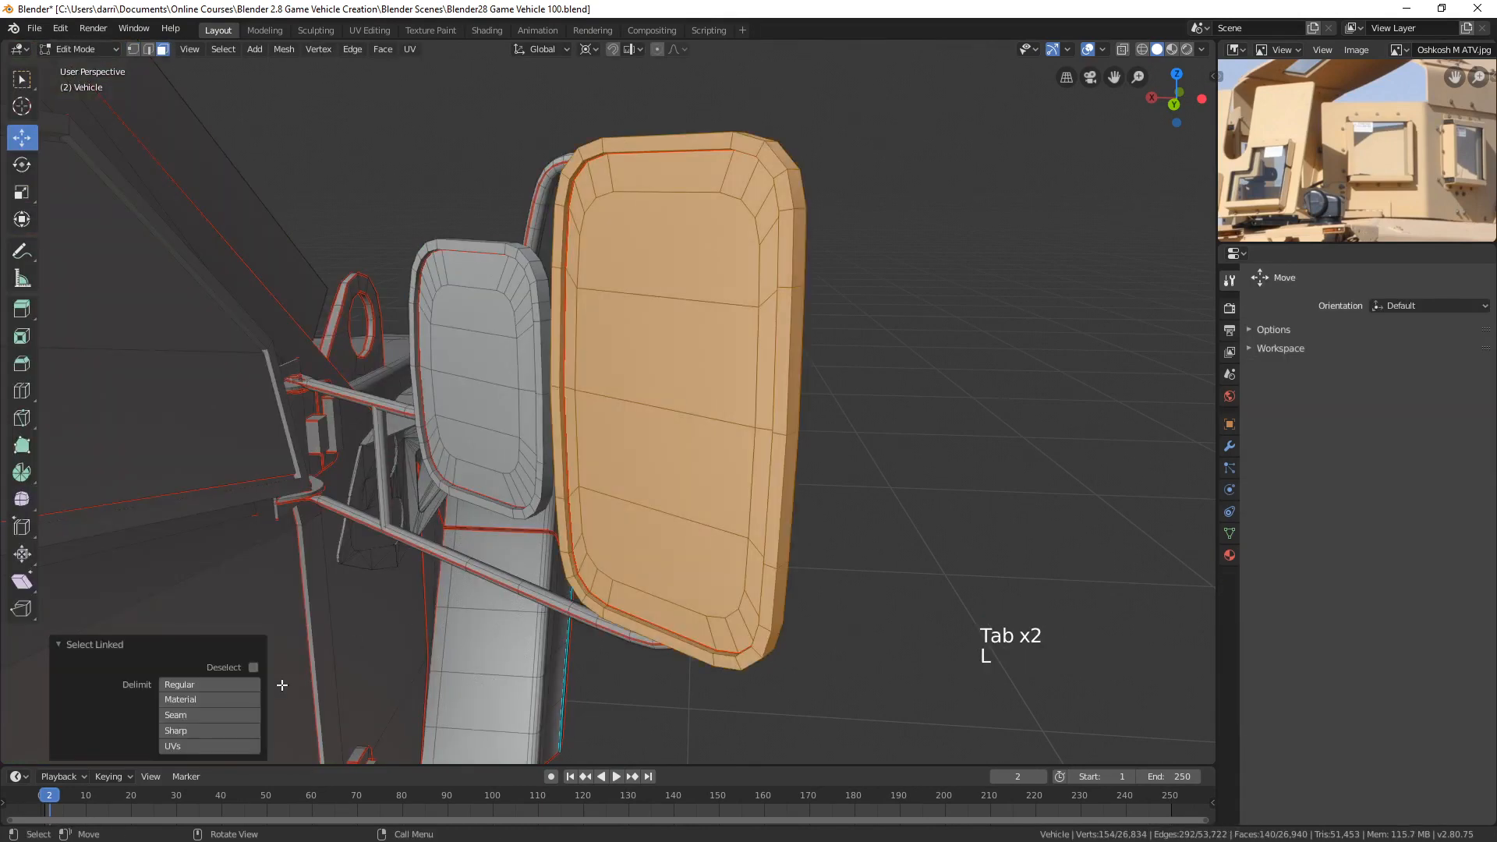
{"action": "left_click", "coordinate": [207, 714]}
{"action": "key", "text": "l"}
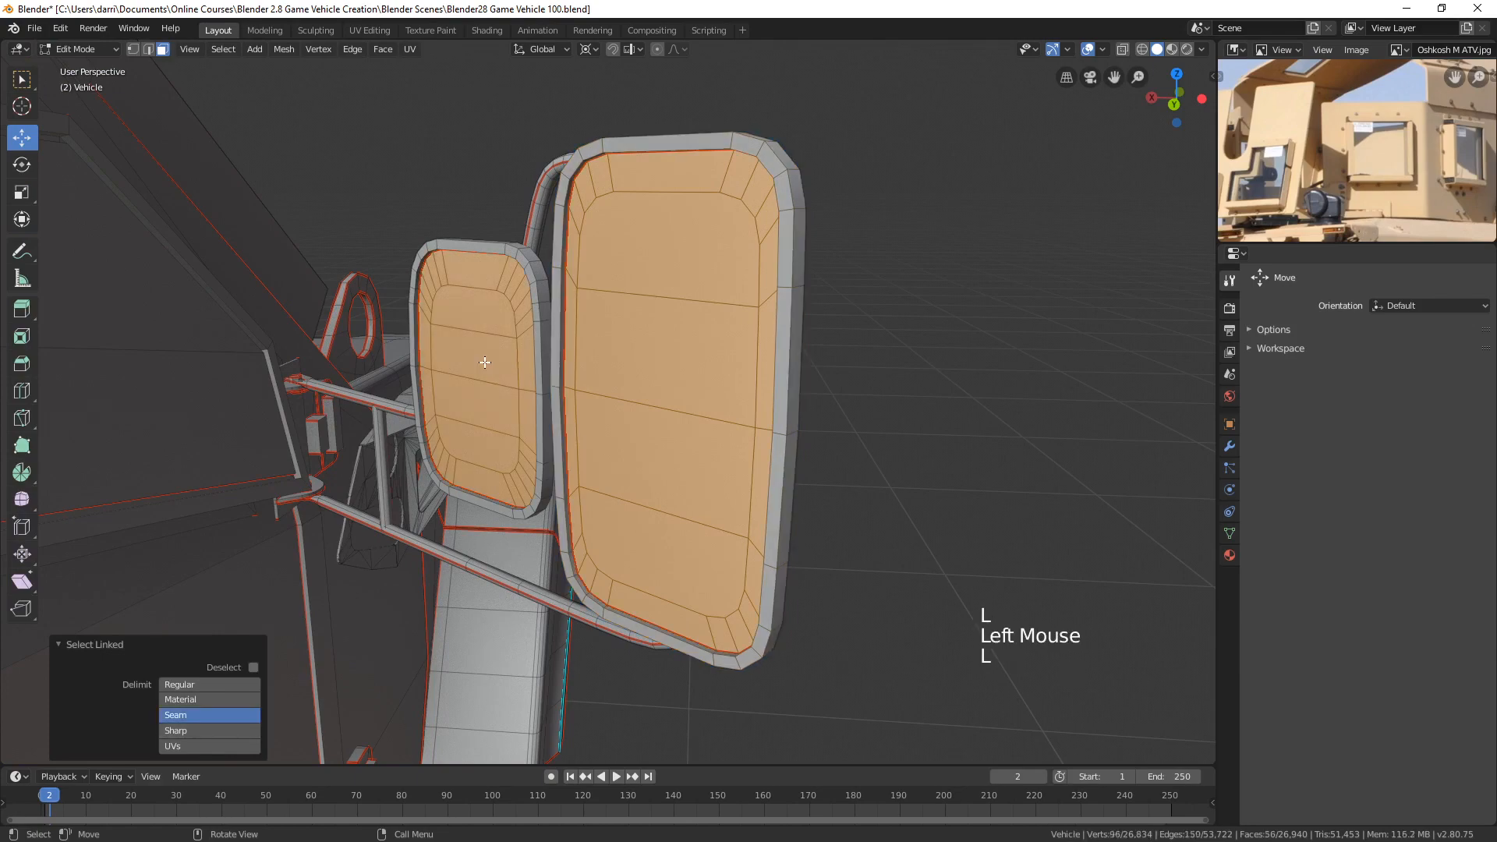
- Add the glass faces of both mirrors on the vehicle's other side to the seam-limited selection
{"action": "scroll", "coordinate": [485, 362], "scroll_direction": "down", "scroll_amount": 6}
{"action": "middle_click_drag", "start_coordinate": [485, 362], "coordinate": [336, 361]}
{"action": "scroll", "coordinate": [499, 366], "scroll_direction": "down", "scroll_amount": 6}
{"action": "scroll", "coordinate": [416, 386], "scroll_direction": "up", "scroll_amount": 3}
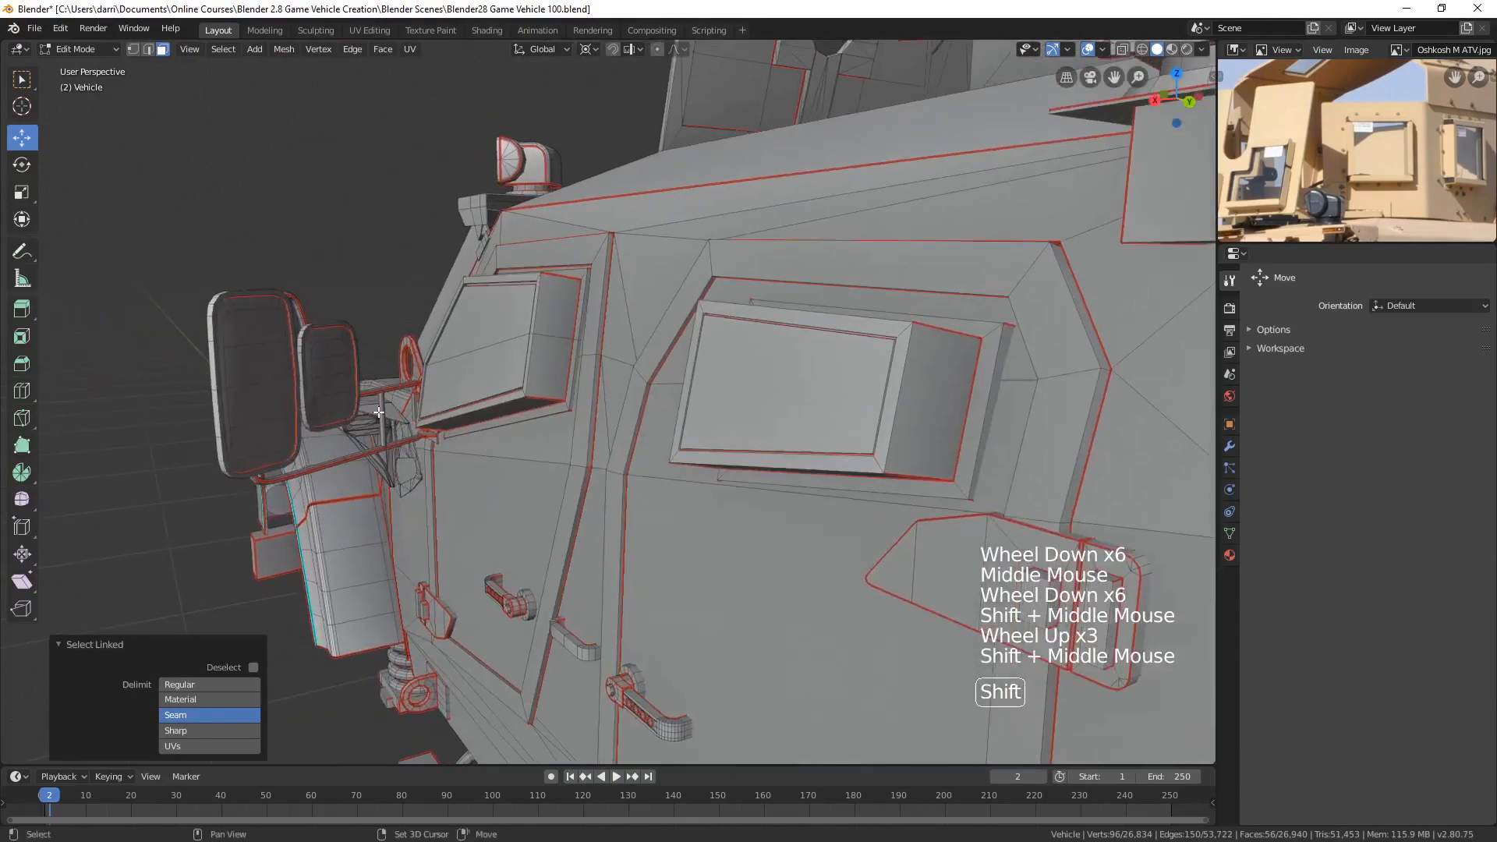
{"action": "key", "text": "l"}
{"action": "key", "text": "l"}
{"action": "scroll", "coordinate": [430, 413], "scroll_direction": "down", "scroll_amount": 3}
{"action": "mouse_move", "coordinate": [647, 417]}
{"action": "middle_mouse_down"}
{"action": "mouse_move", "coordinate": [511, 424]}
{"action": "mouse_move", "coordinate": [618, 419]}
{"action": "middle_mouse_up"}
{"action": "scroll", "coordinate": [618, 418], "scroll_direction": "up", "scroll_amount": 2}
{"action": "middle_click_drag", "start_coordinate": [774, 367], "coordinate": [754, 467], "text": "shift"}
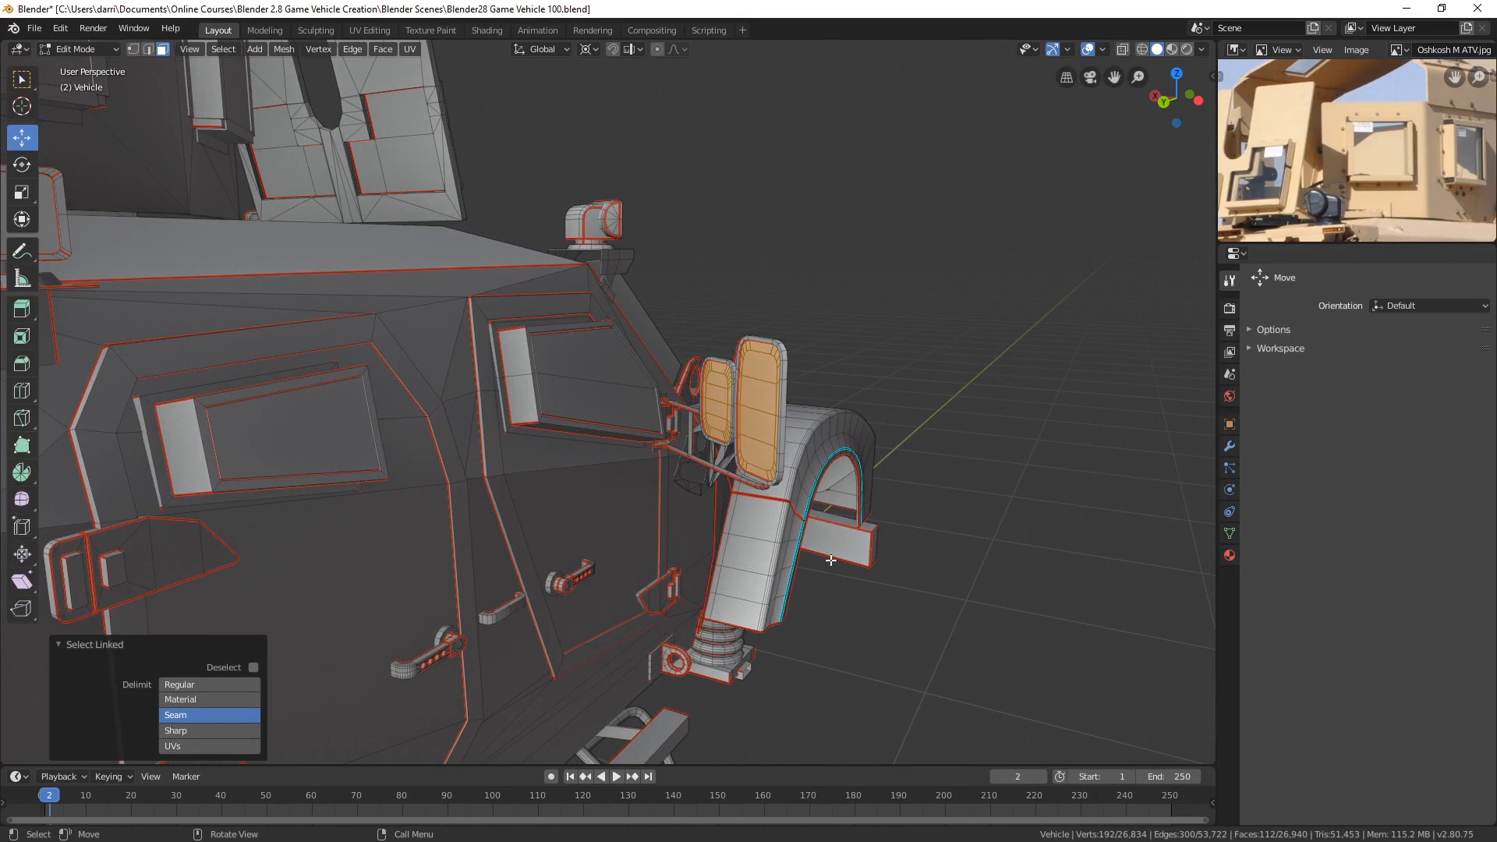
- Add a new orange to the colour palette, fill the selected mirror glass faces with it and deselect everything
{"action": "key", "text": "Tab"}
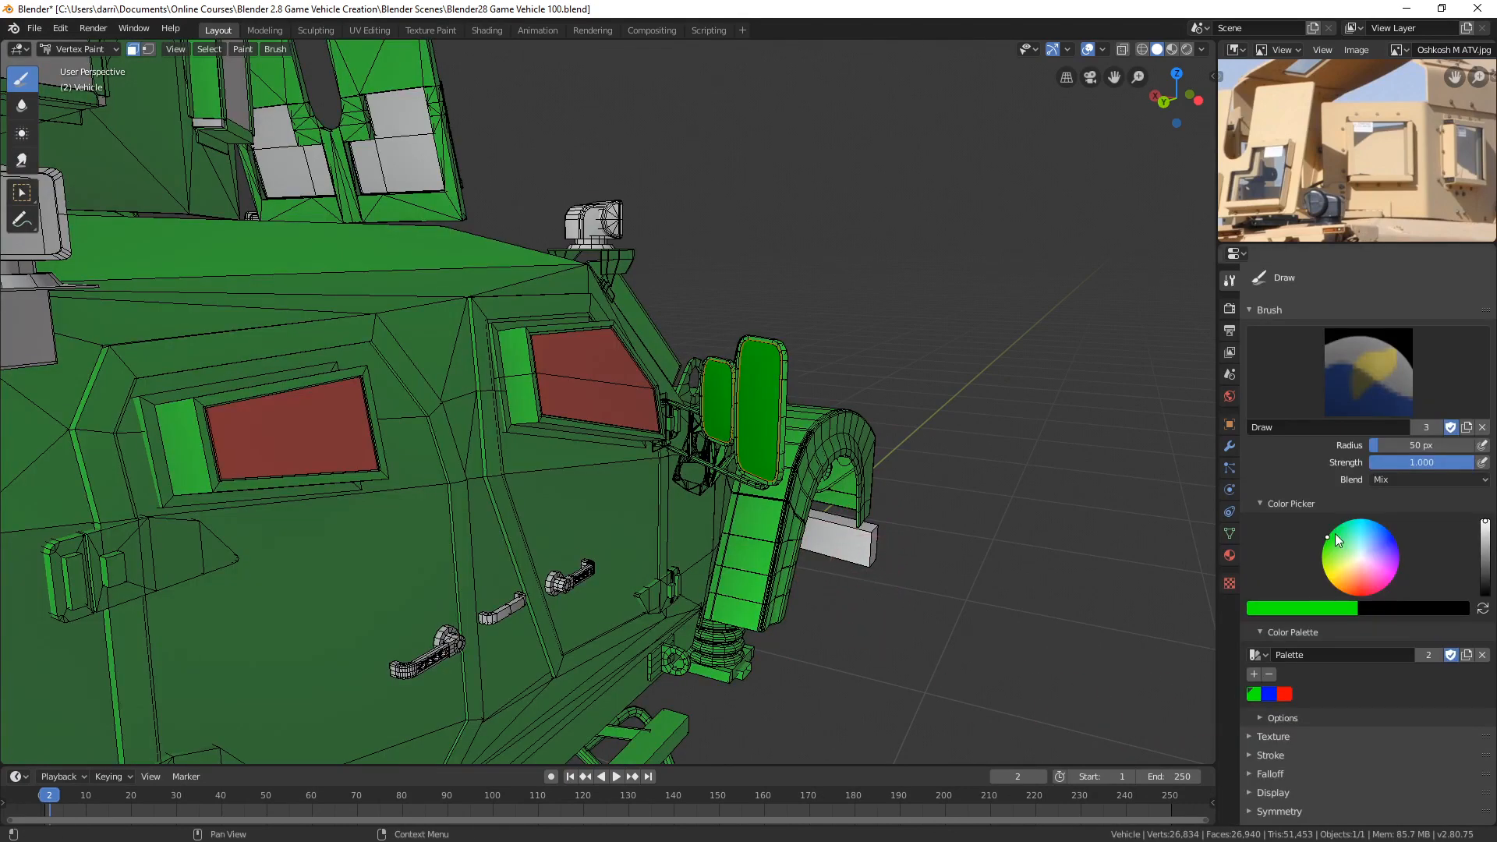
{"action": "left_click_drag", "start_coordinate": [1331, 541], "coordinate": [1340, 590]}
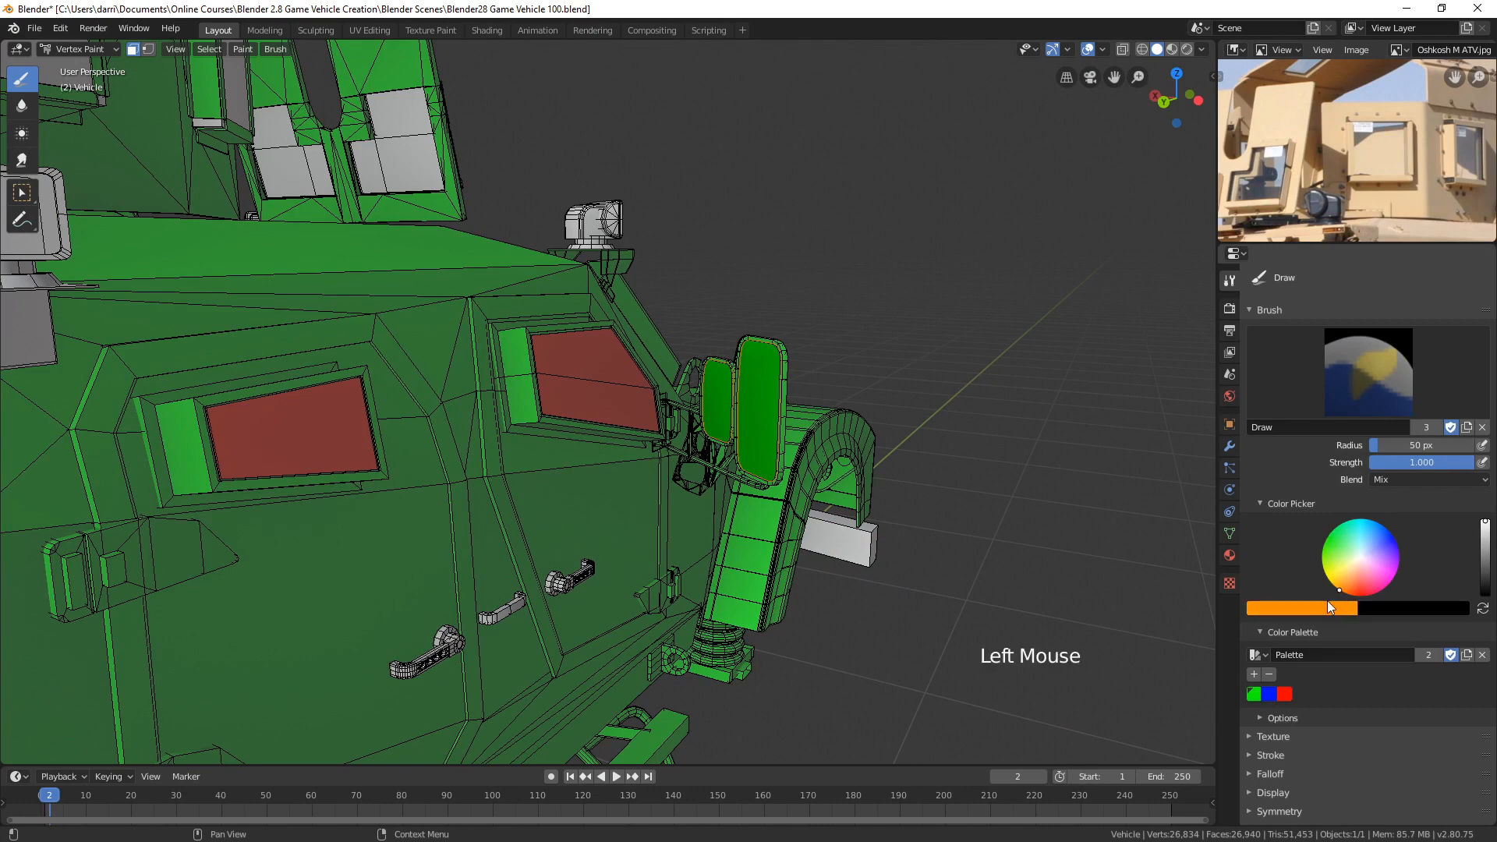
{"action": "left_click", "coordinate": [1253, 676]}
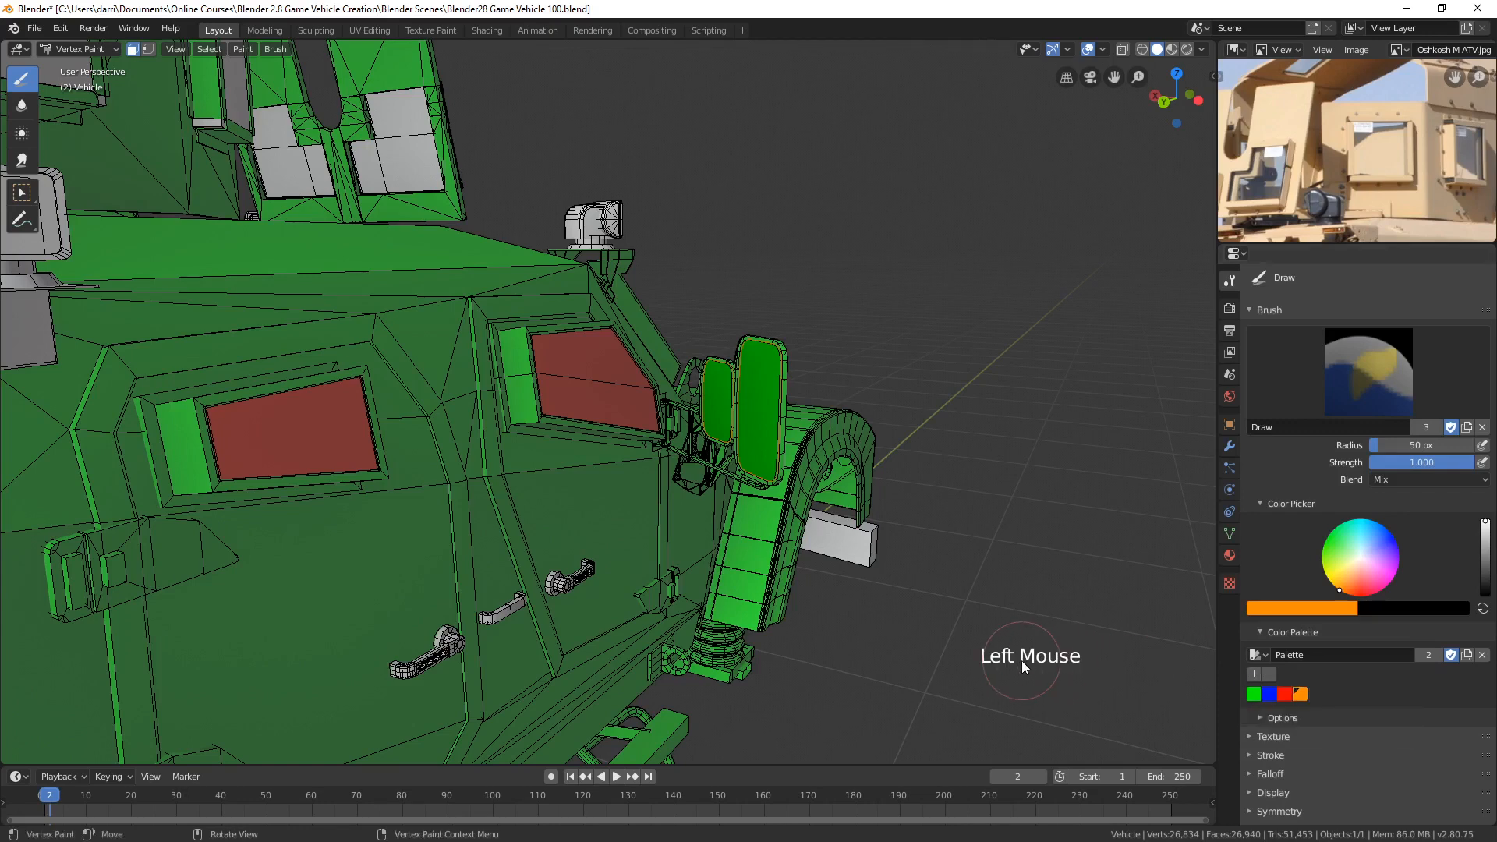
{"action": "key", "text": "shift+k"}
{"action": "key", "text": "alt+a"}
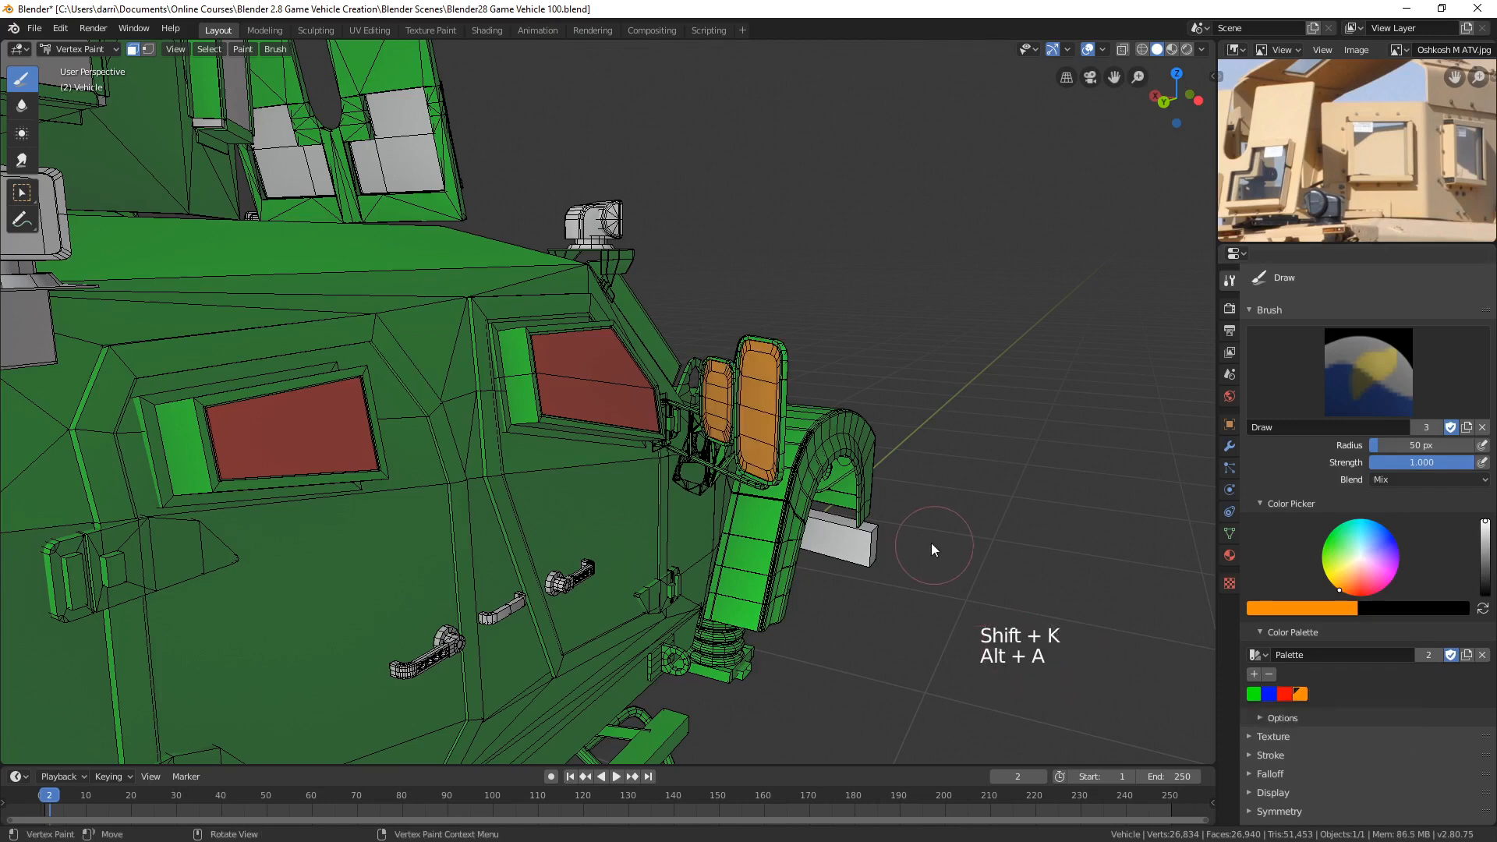
- Examine the door handles on the model and compare their materials with a close-up of the handles in the reference photo
{"action": "scroll", "coordinate": [872, 465], "scroll_direction": "down", "scroll_amount": 2}
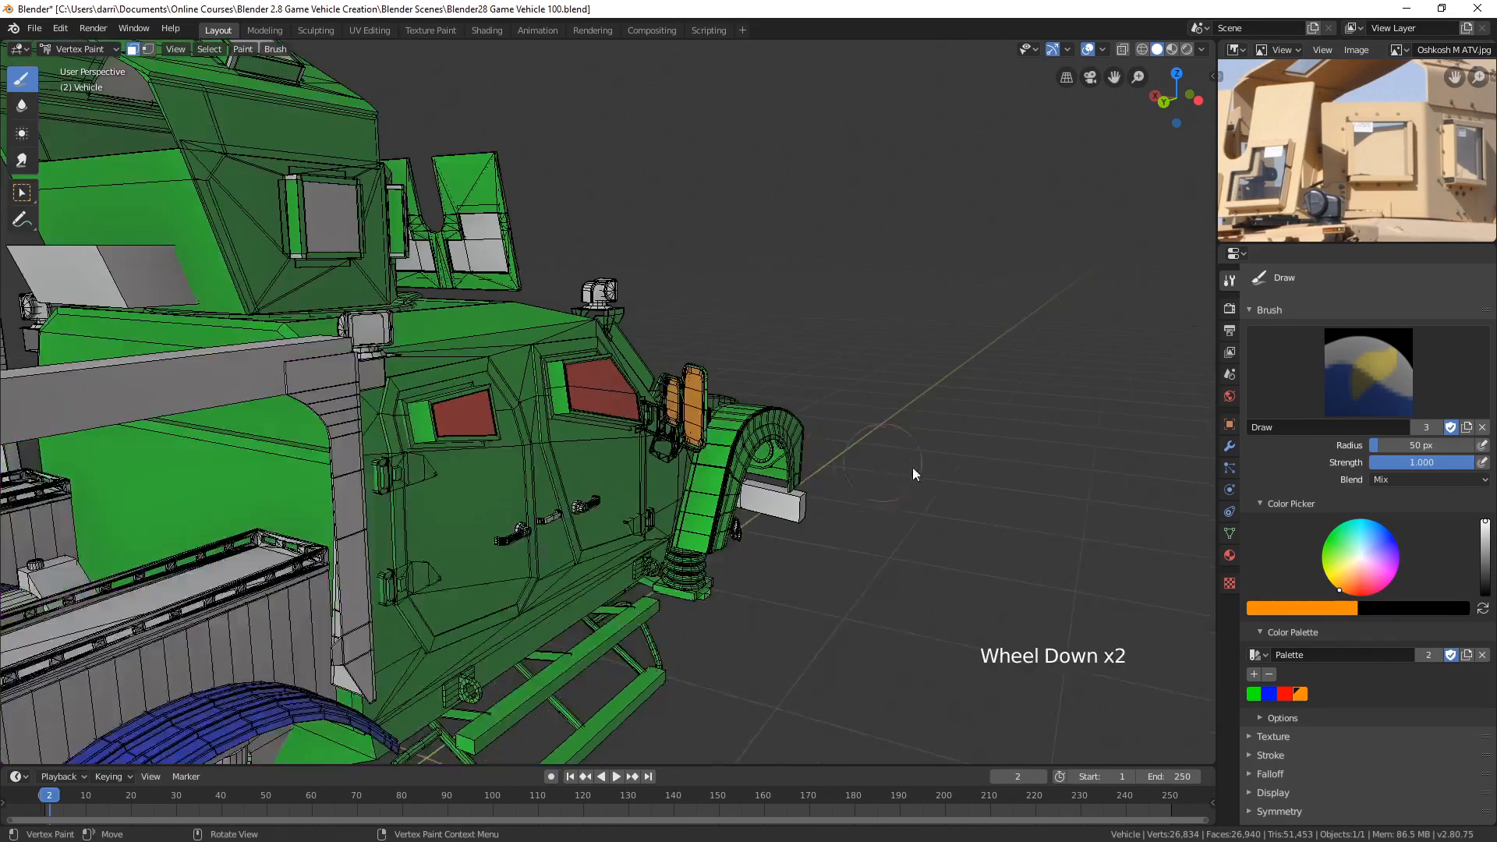
{"action": "middle_click_drag", "start_coordinate": [913, 471], "coordinate": [962, 414], "text": "shift"}
{"action": "scroll", "coordinate": [711, 496], "scroll_direction": "up", "scroll_amount": 3}
{"action": "middle_click_drag", "start_coordinate": [712, 496], "coordinate": [662, 451], "text": "shift"}
{"action": "scroll", "coordinate": [1378, 180], "scroll_direction": "down", "scroll_amount": 5}
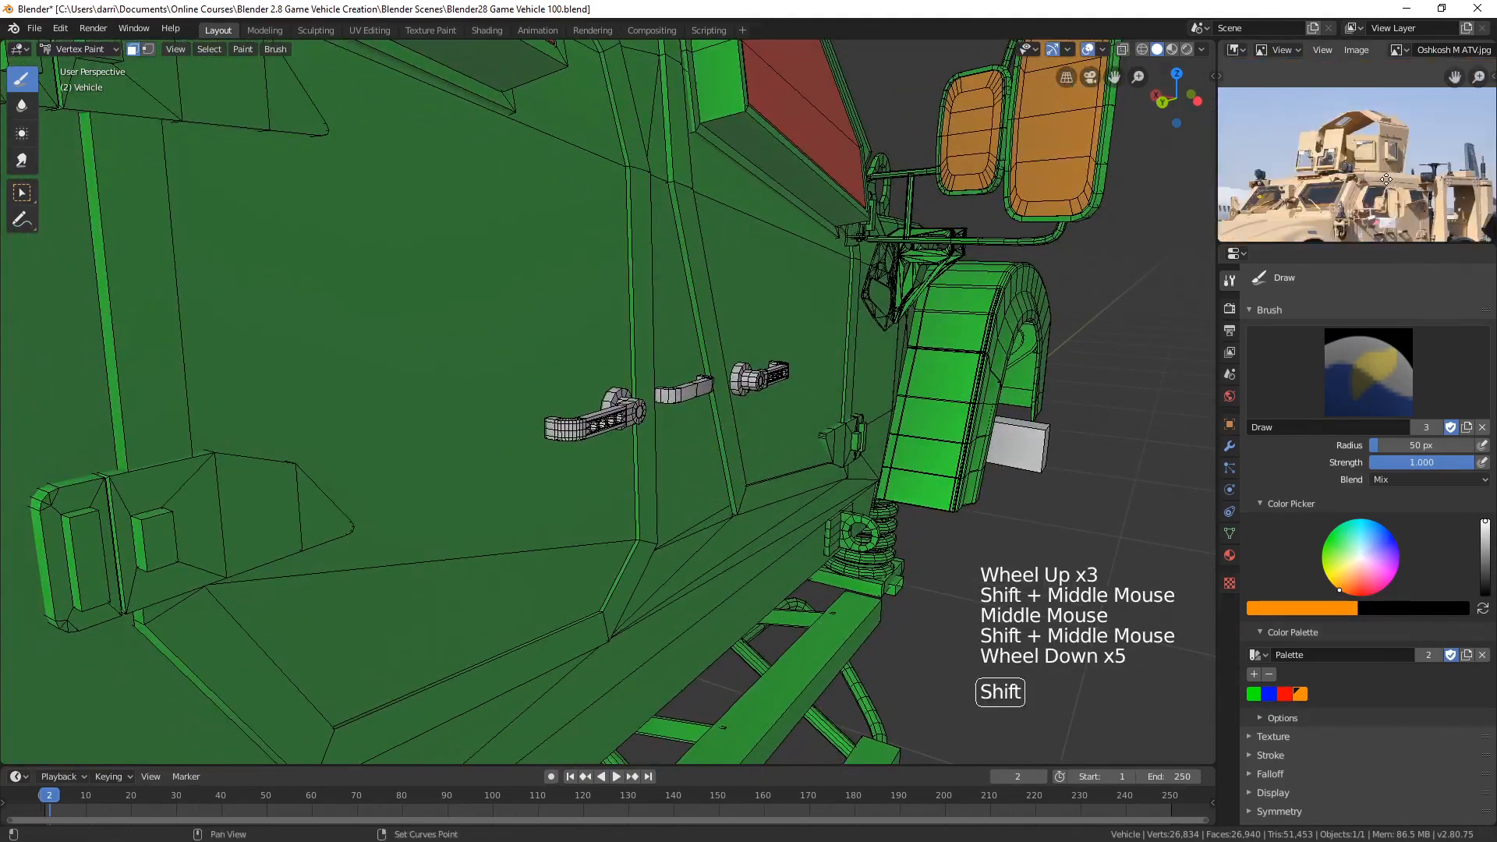
{"action": "middle_click_drag", "start_coordinate": [1378, 180], "coordinate": [1347, 157], "text": "shift"}
{"action": "scroll", "coordinate": [1326, 207], "scroll_direction": "up", "scroll_amount": 3}
{"action": "scroll", "coordinate": [1325, 207], "scroll_direction": "up", "scroll_amount": 3}
{"action": "scroll", "coordinate": [1325, 208], "scroll_direction": "up", "scroll_amount": 1, "text": "shift"}
{"action": "middle_click_drag", "start_coordinate": [1326, 207], "coordinate": [1359, 184], "text": "shift"}
{"action": "scroll", "coordinate": [1331, 190], "scroll_direction": "up", "scroll_amount": 1}
{"action": "scroll", "coordinate": [1316, 187], "scroll_direction": "up", "scroll_amount": 1}
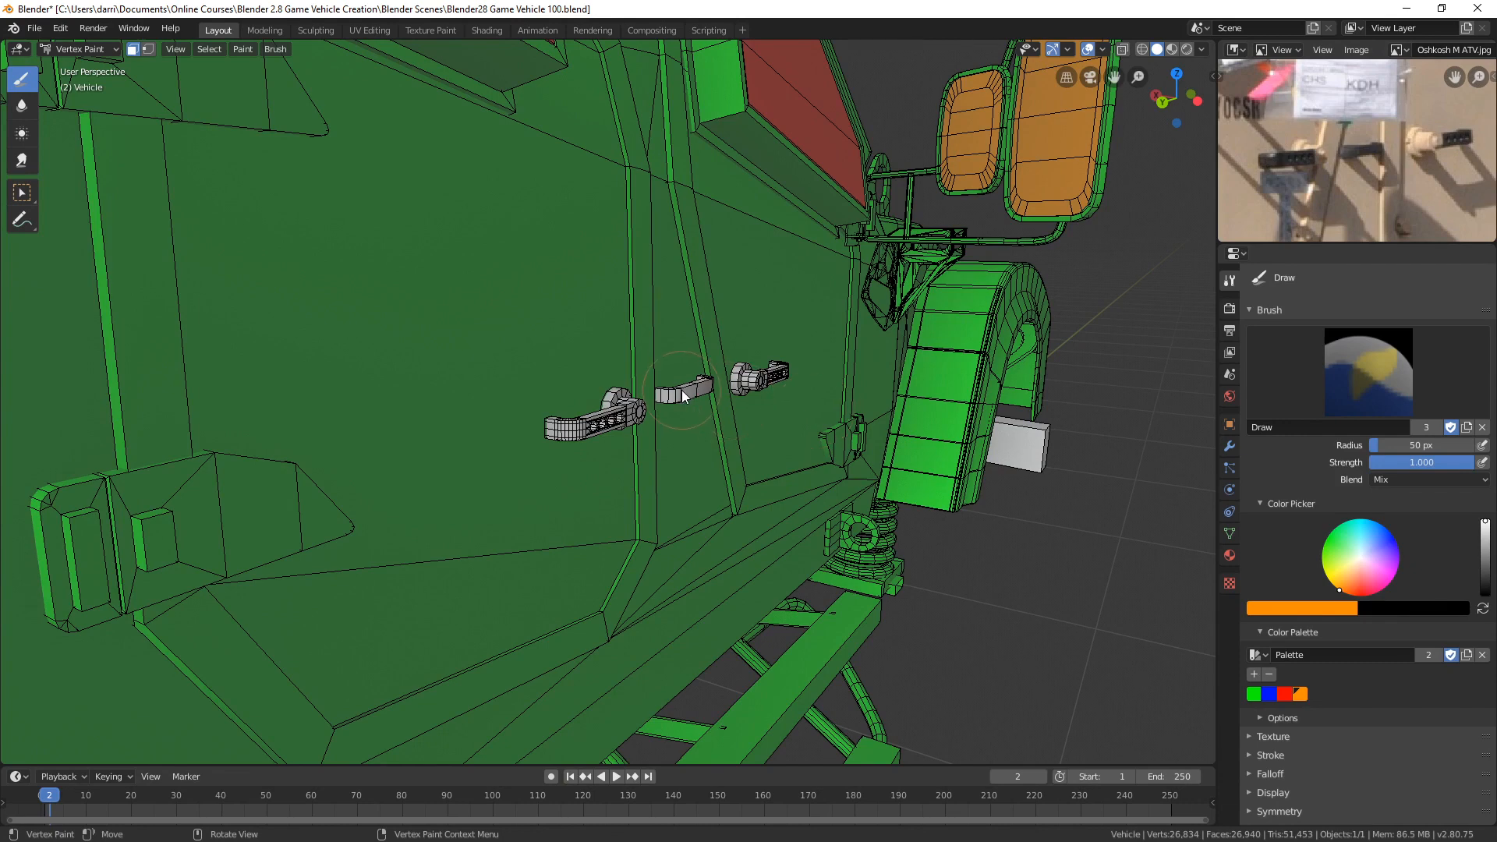
- Return to mesh editing and select both perforated lever handles complete with their round mounts, without limiting the linked selection by seam
{"action": "key", "text": "Tab"}
{"action": "key", "text": "alt+a"}
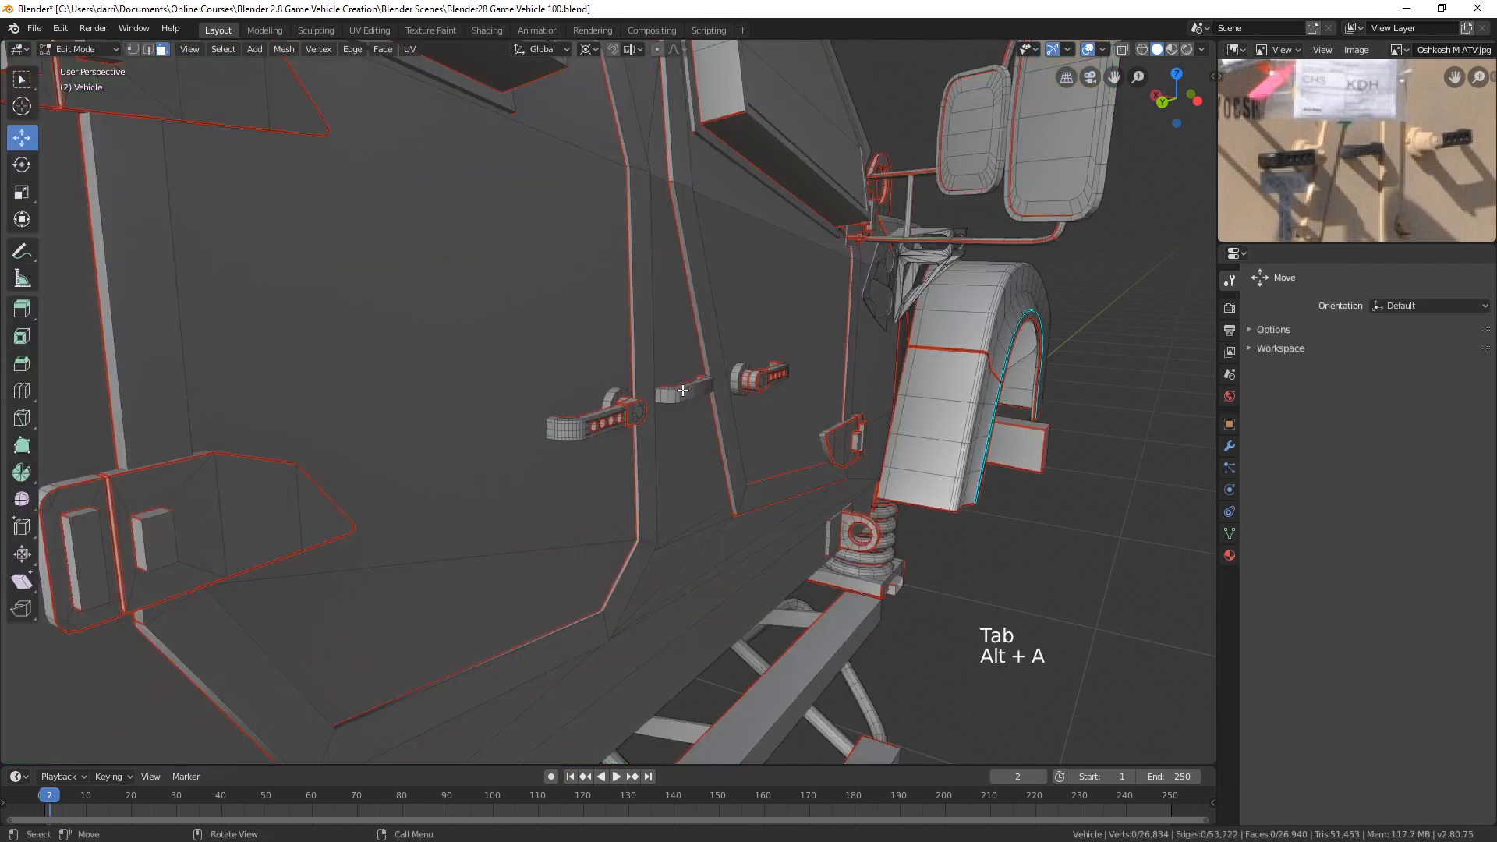
{"action": "key", "text": "l"}
{"action": "key", "text": "KP_Decimal"}
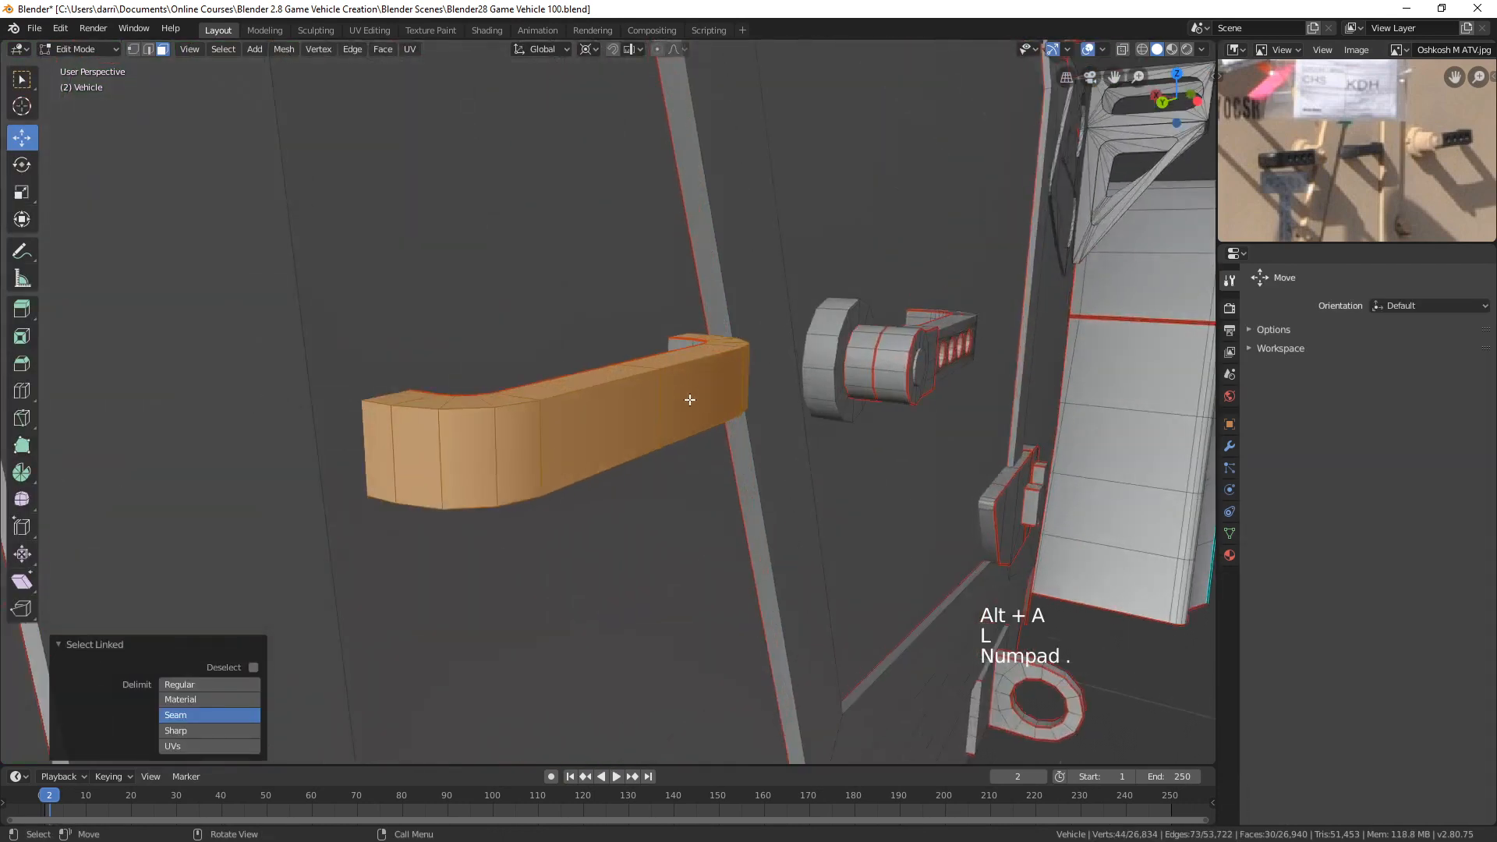
{"action": "scroll", "coordinate": [692, 401], "scroll_direction": "down", "scroll_amount": 5}
{"action": "middle_click_drag", "start_coordinate": [692, 401], "coordinate": [732, 404], "text": "shift"}
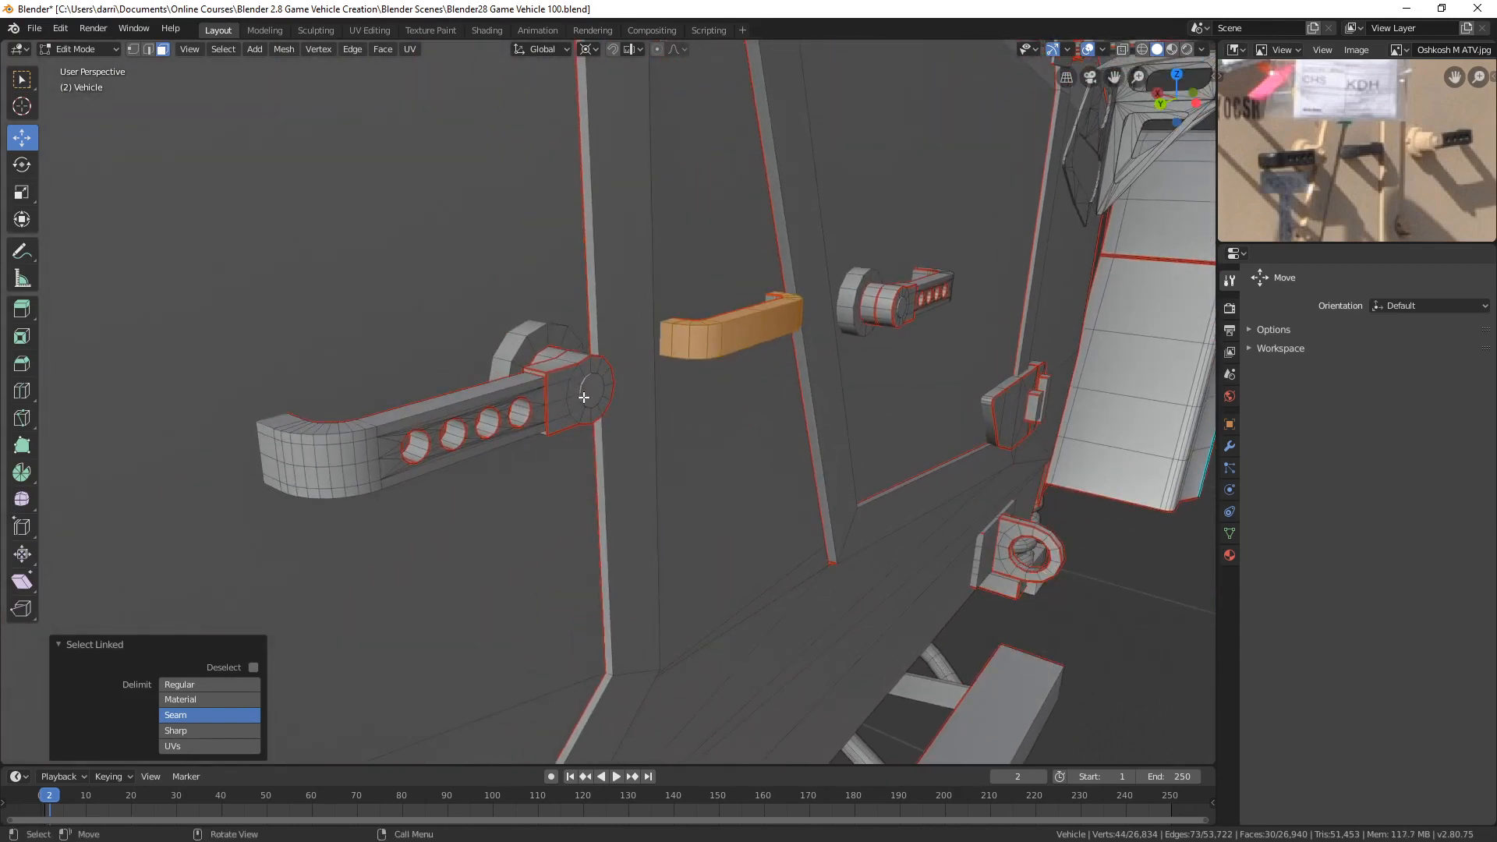
{"action": "key", "text": "alt+a"}
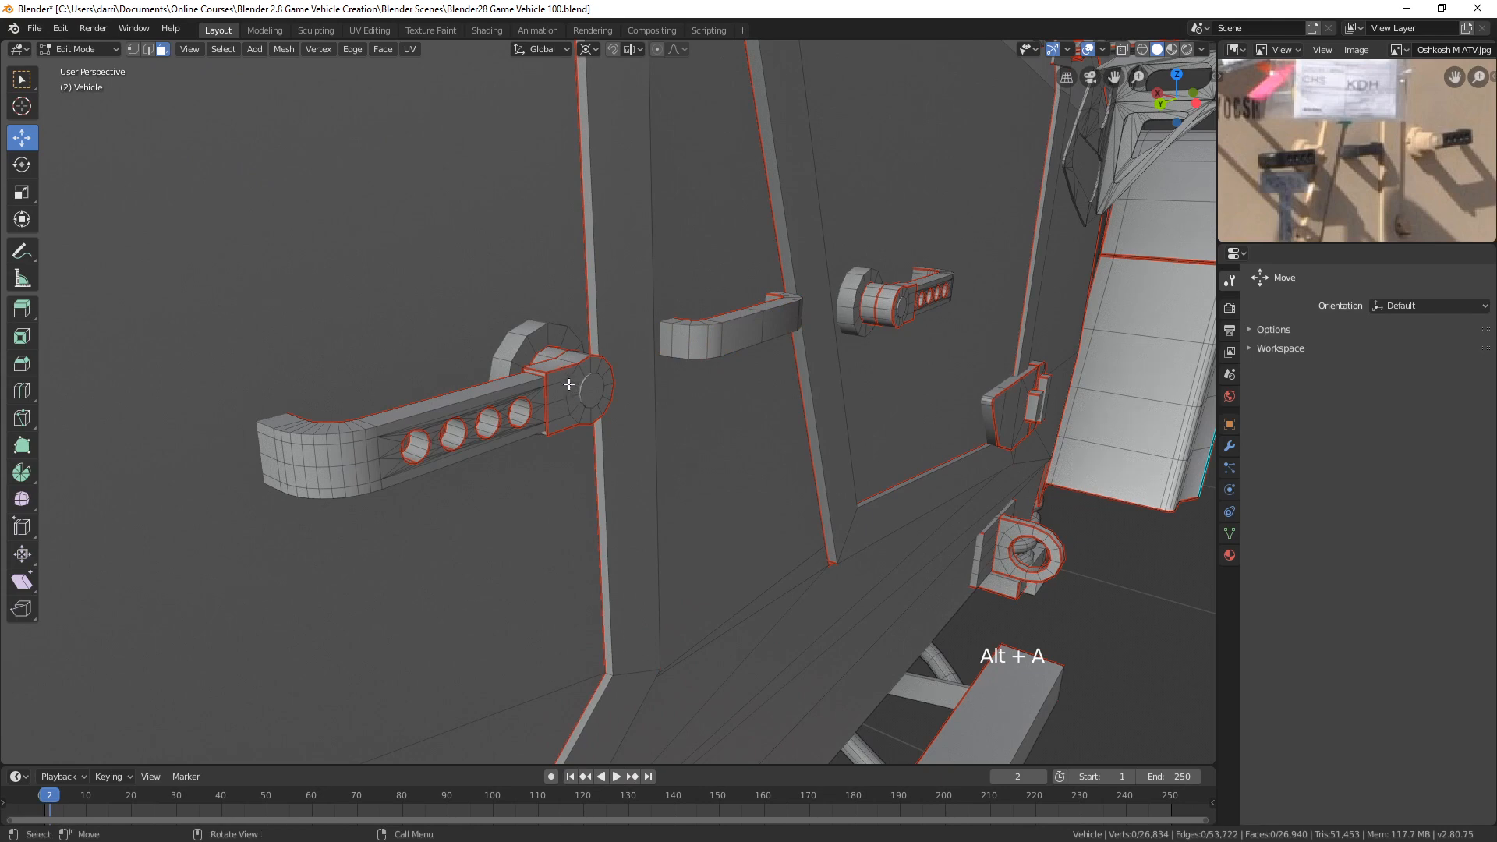
{"action": "key", "text": "l"}
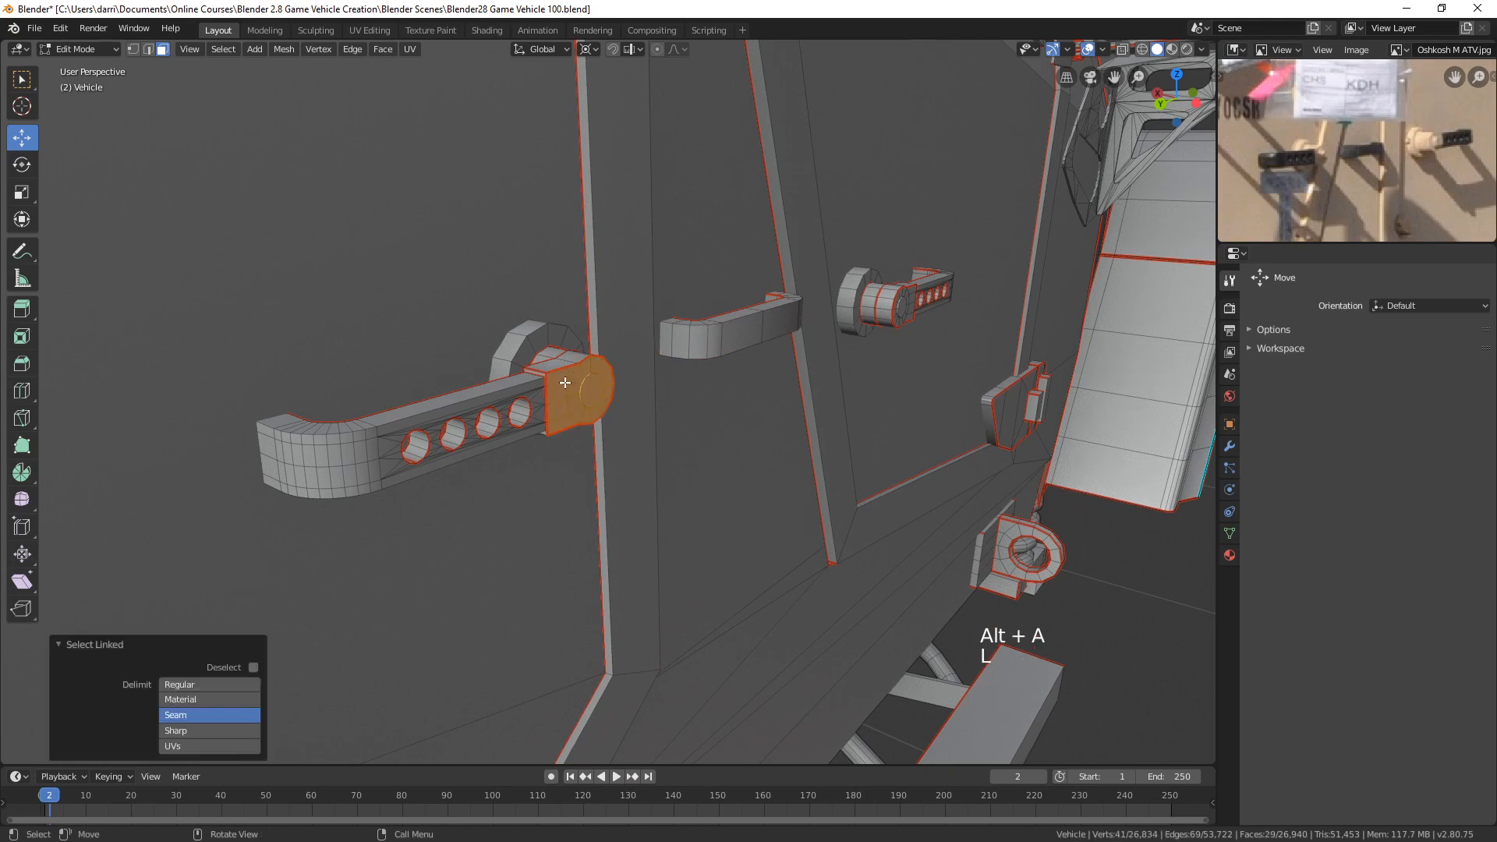
{"action": "left_click", "coordinate": [206, 715], "text": "shift"}
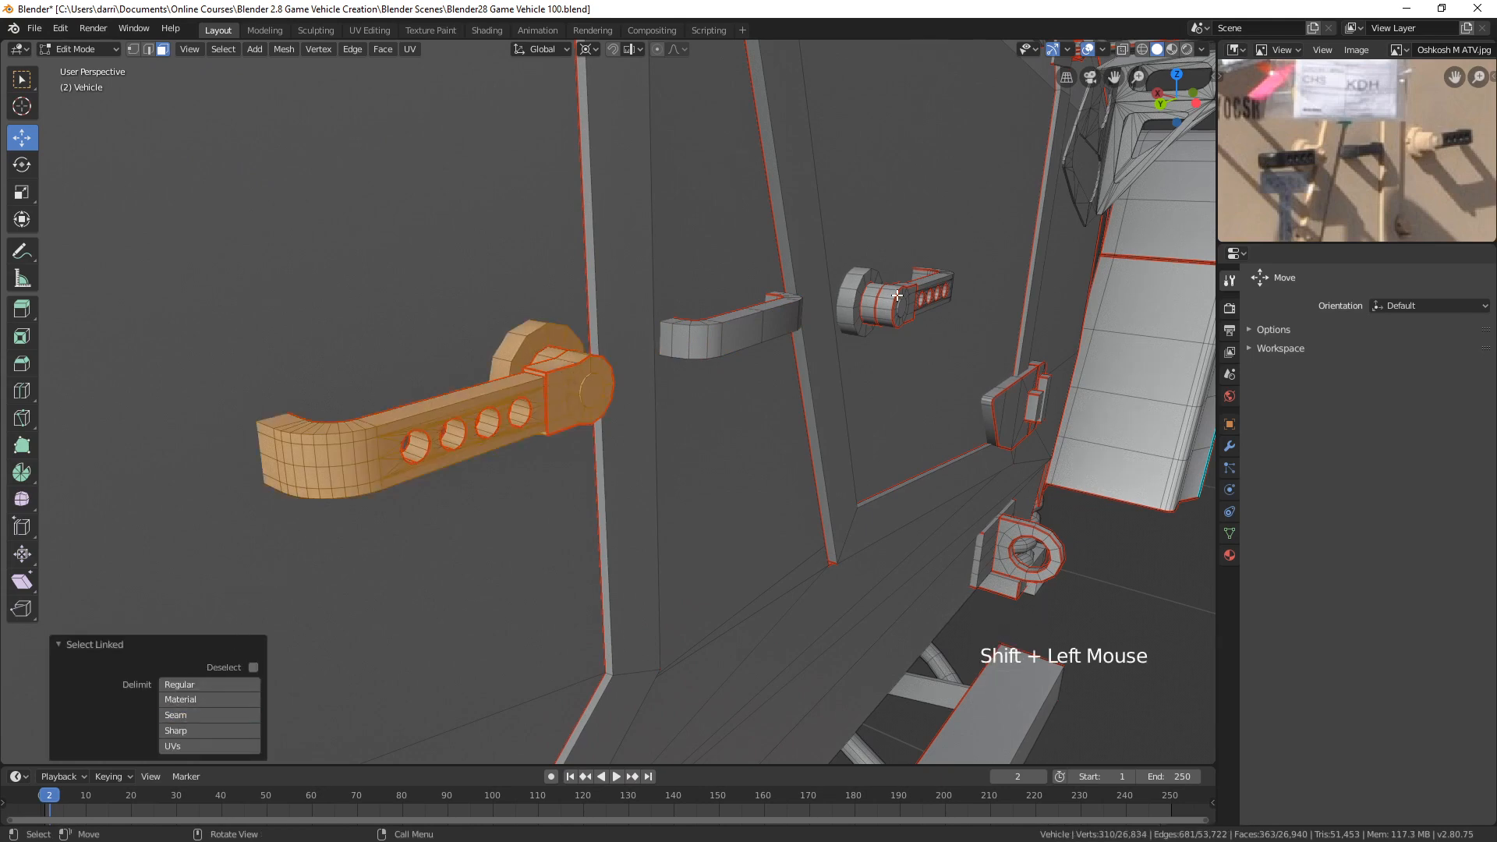
{"action": "key", "text": "l"}
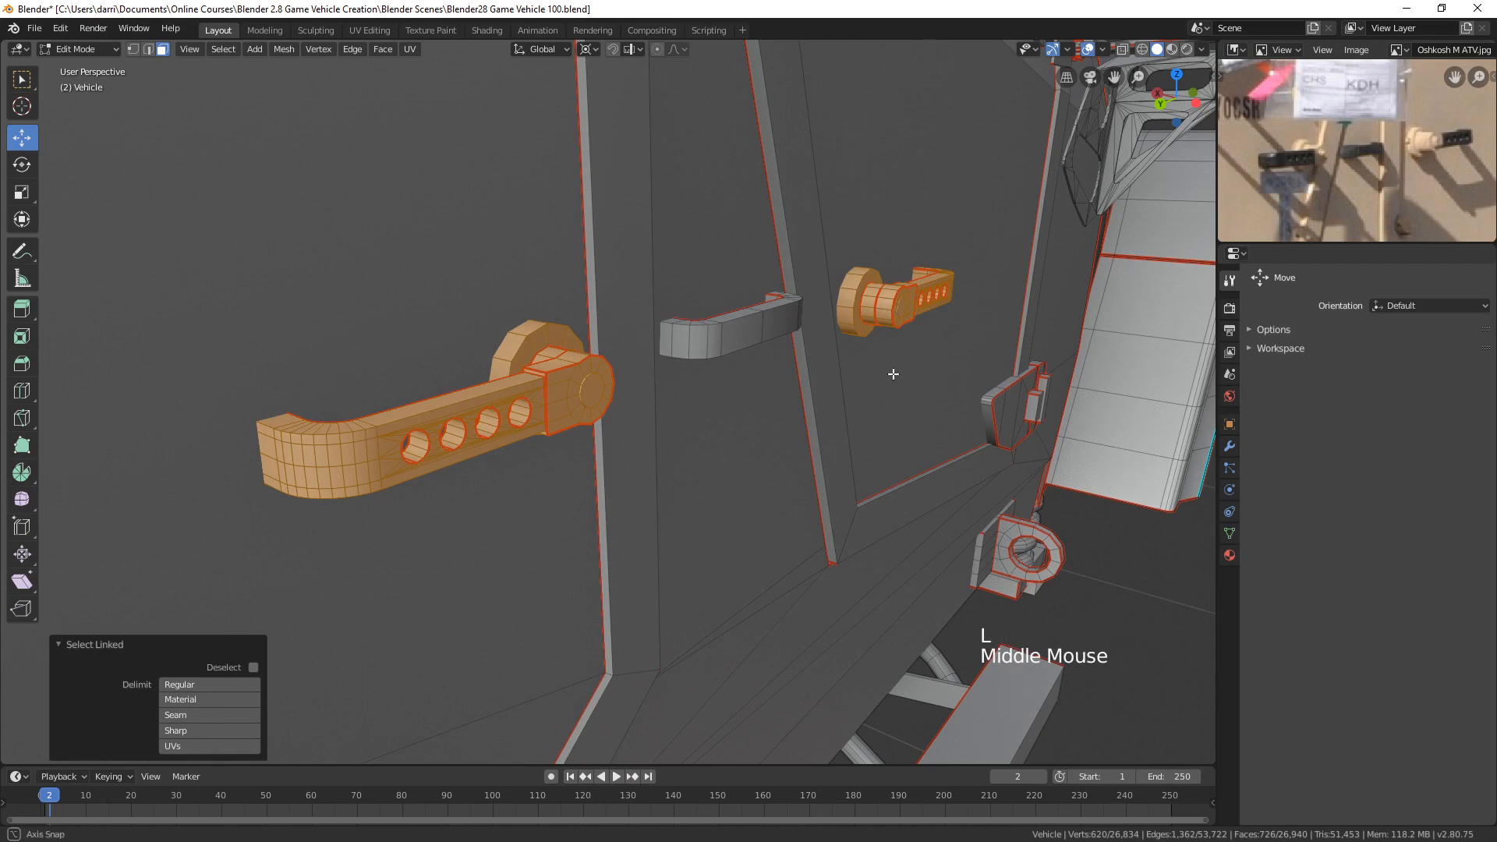
{"action": "middle_click_drag", "start_coordinate": [893, 372], "coordinate": [892, 374]}
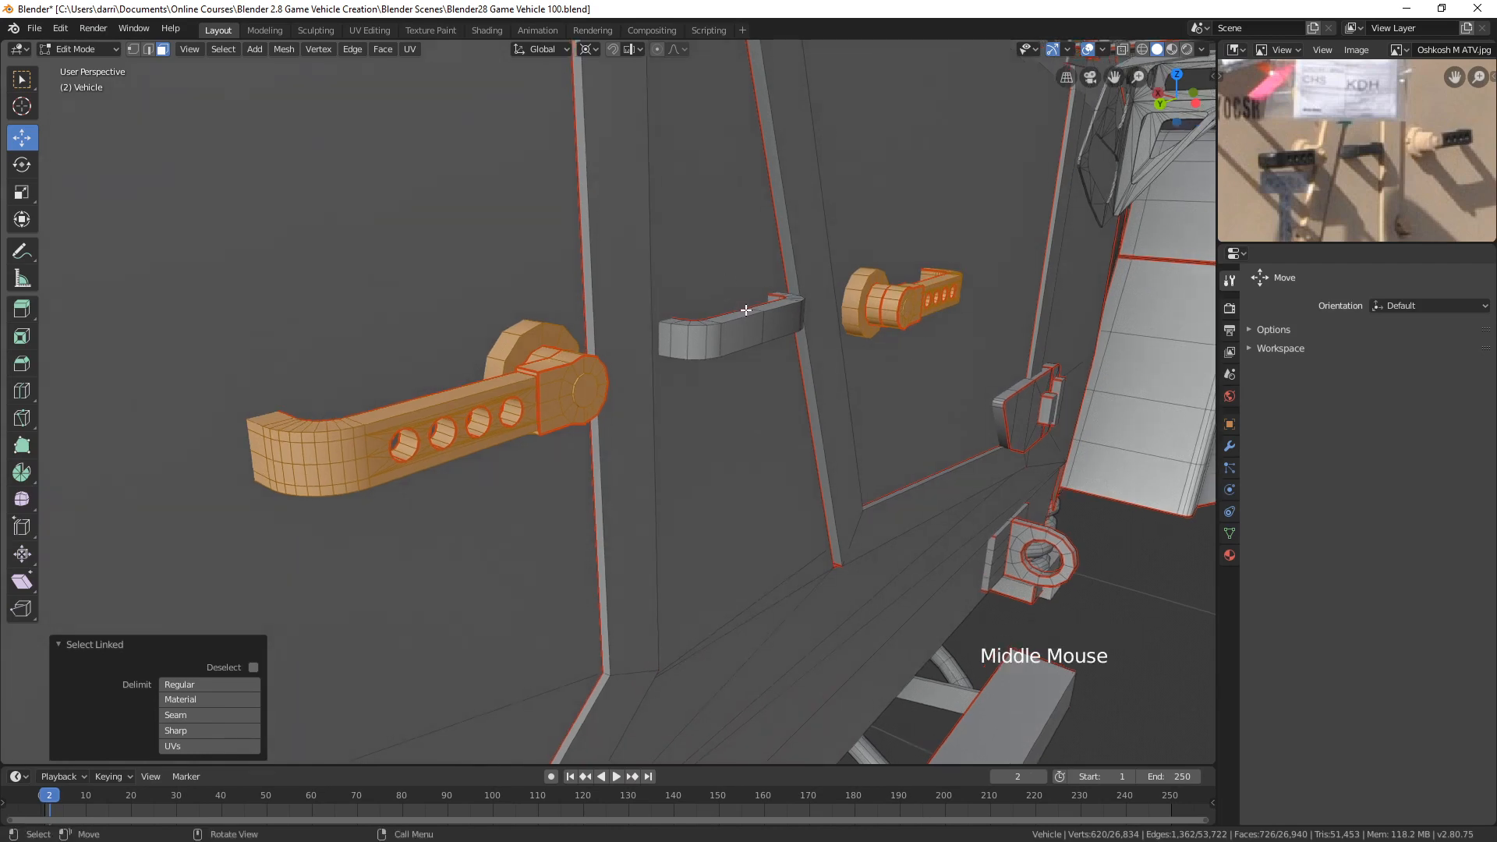
- Fill both lever handles with the palette's green, return to mesh editing and deselect everything
{"action": "key", "text": "Tab"}
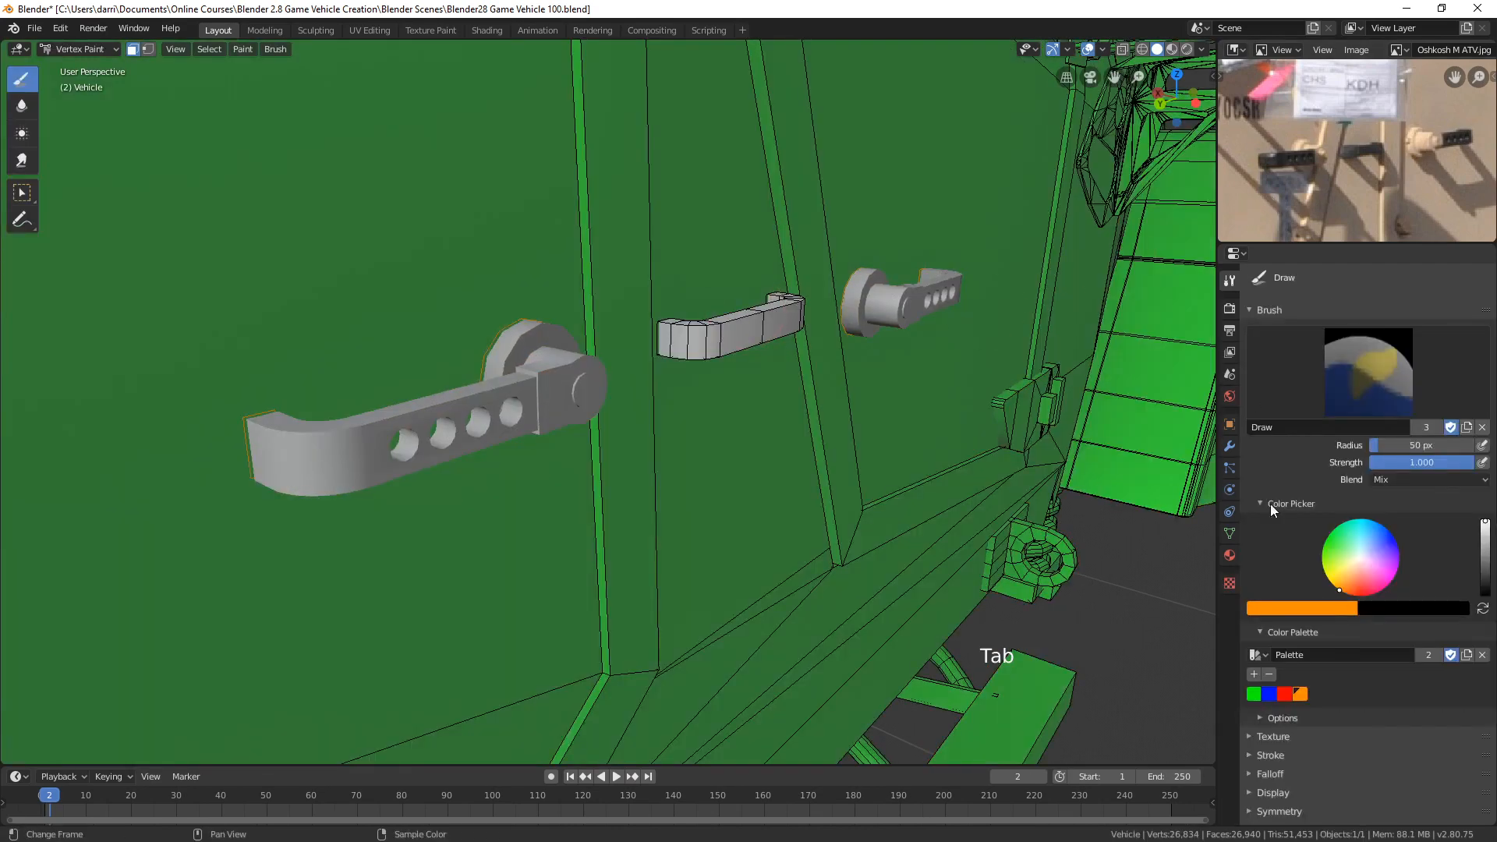
{"action": "left_click", "coordinate": [1252, 694]}
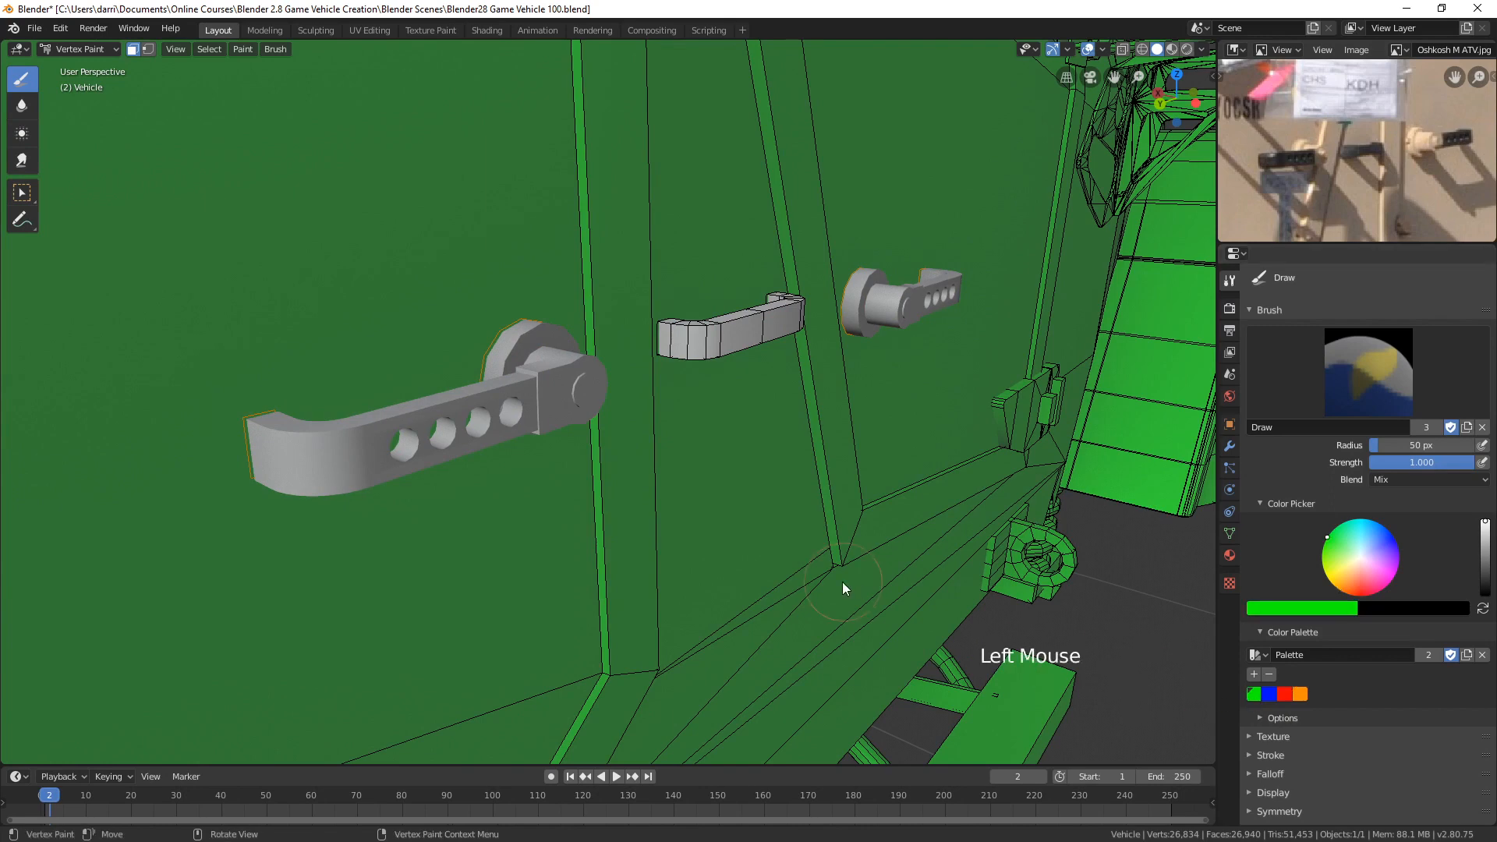
{"action": "key", "text": "shift+k"}
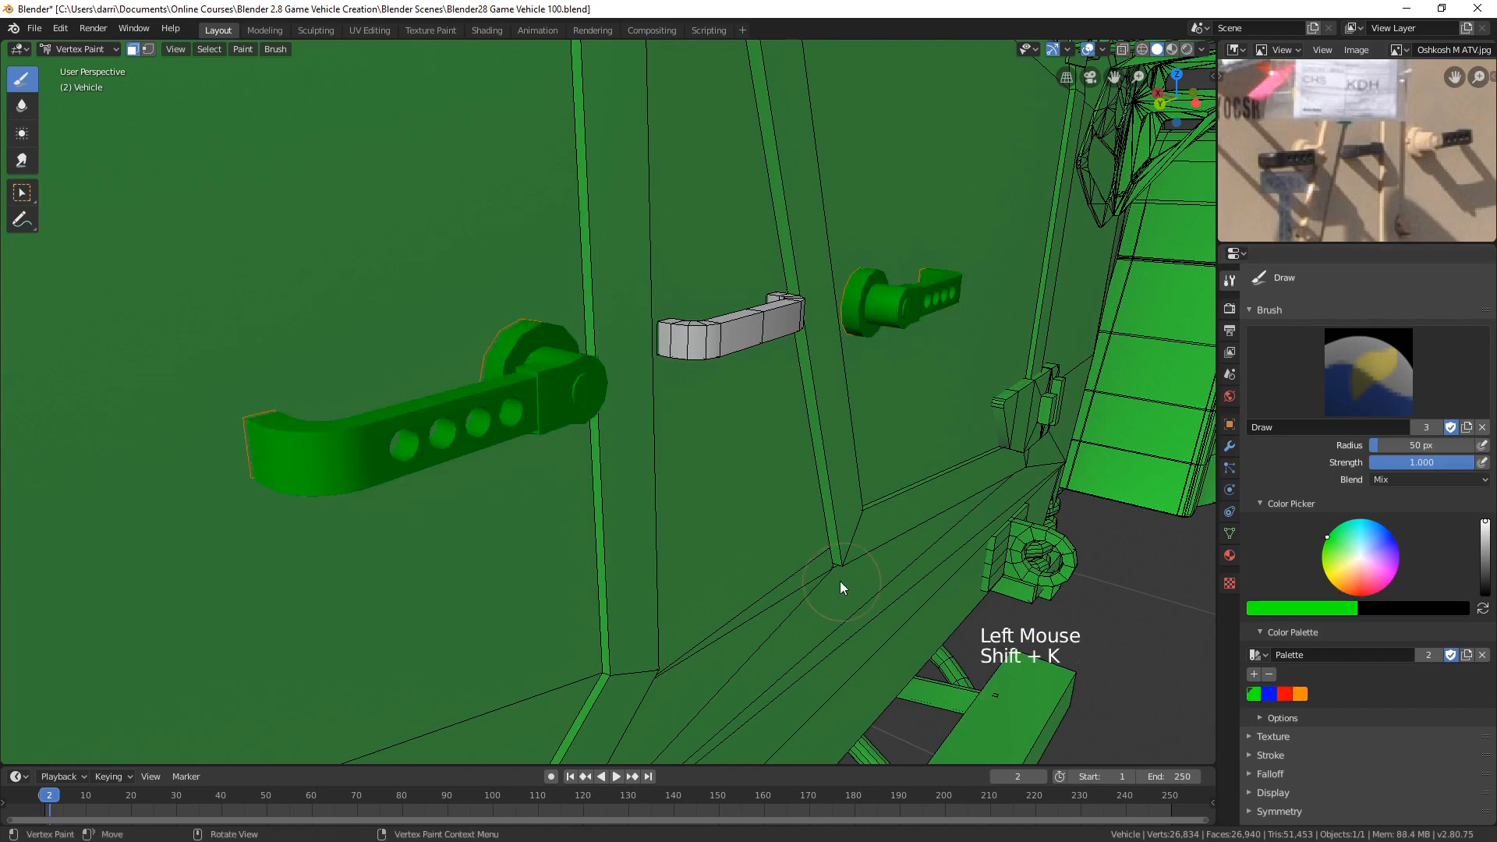
{"action": "key", "text": "Tab"}
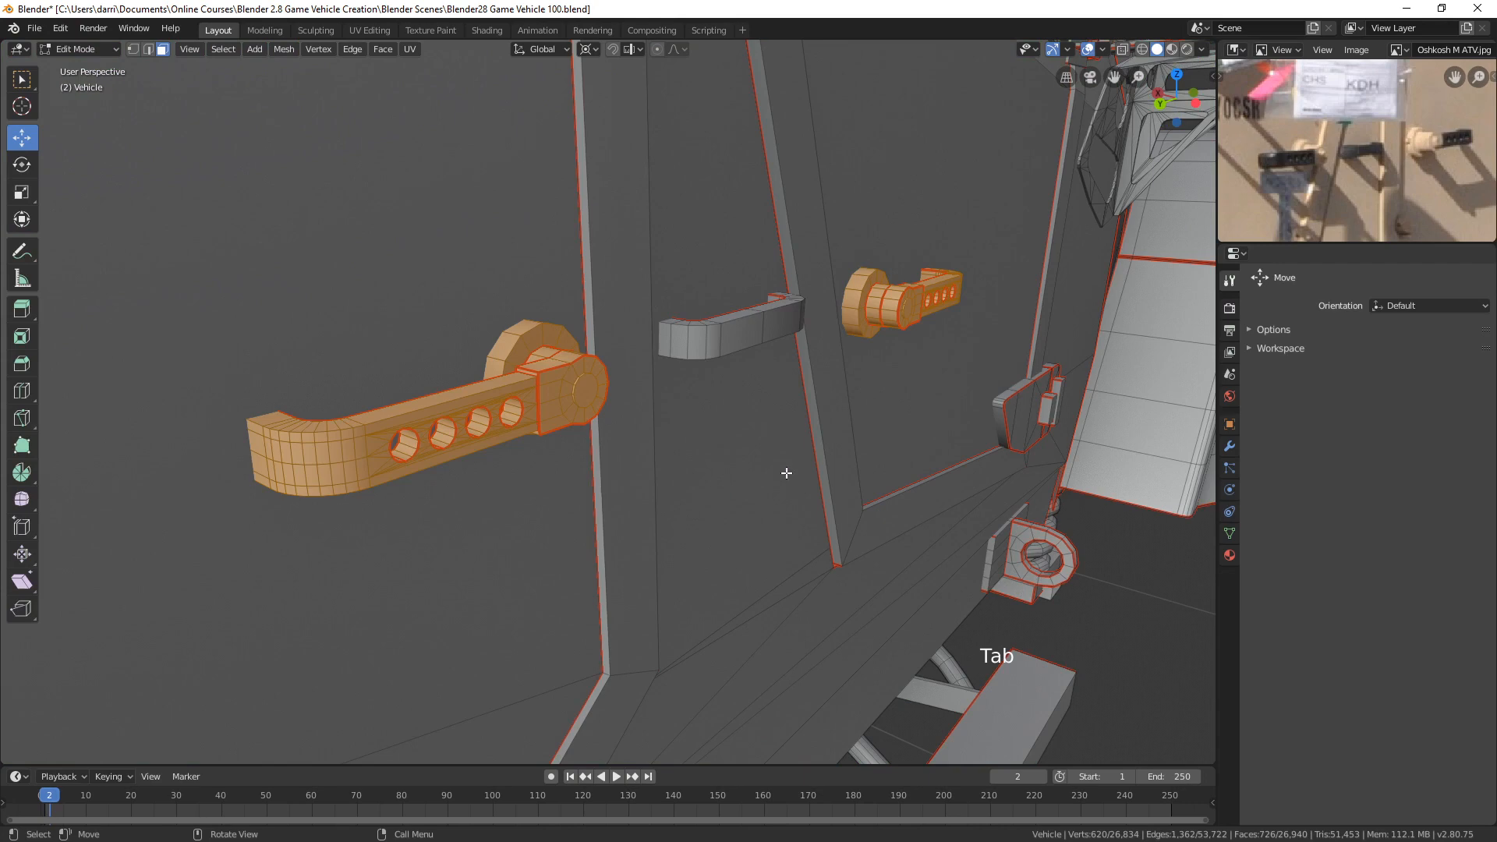
{"action": "key", "text": "alt+a"}
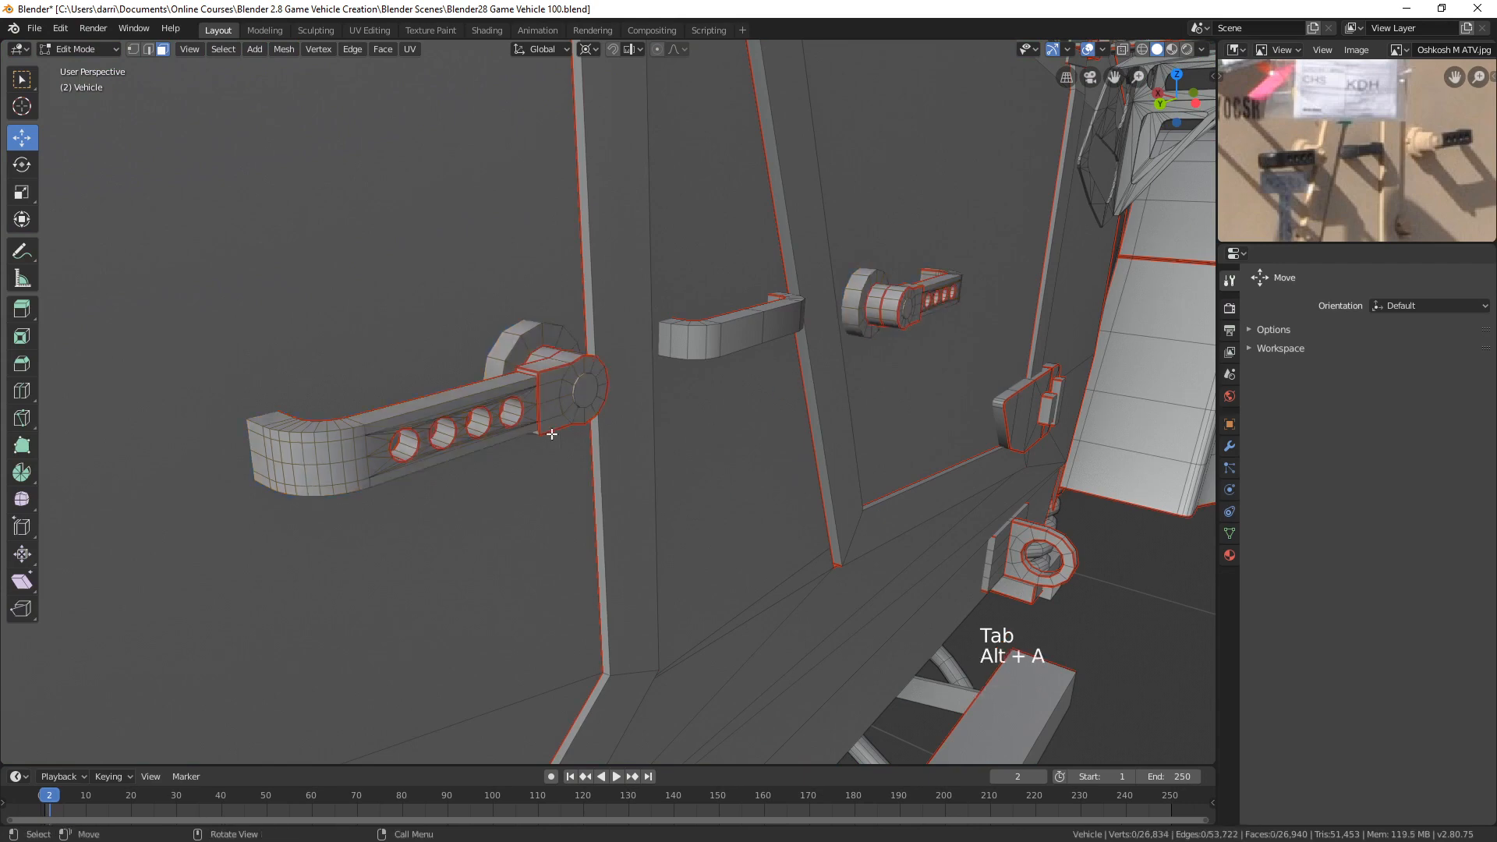
- Select only the rear lever handle's grip and the inner faces of its four holes, limiting the linked selection by seam
{"action": "key", "text": "l"}
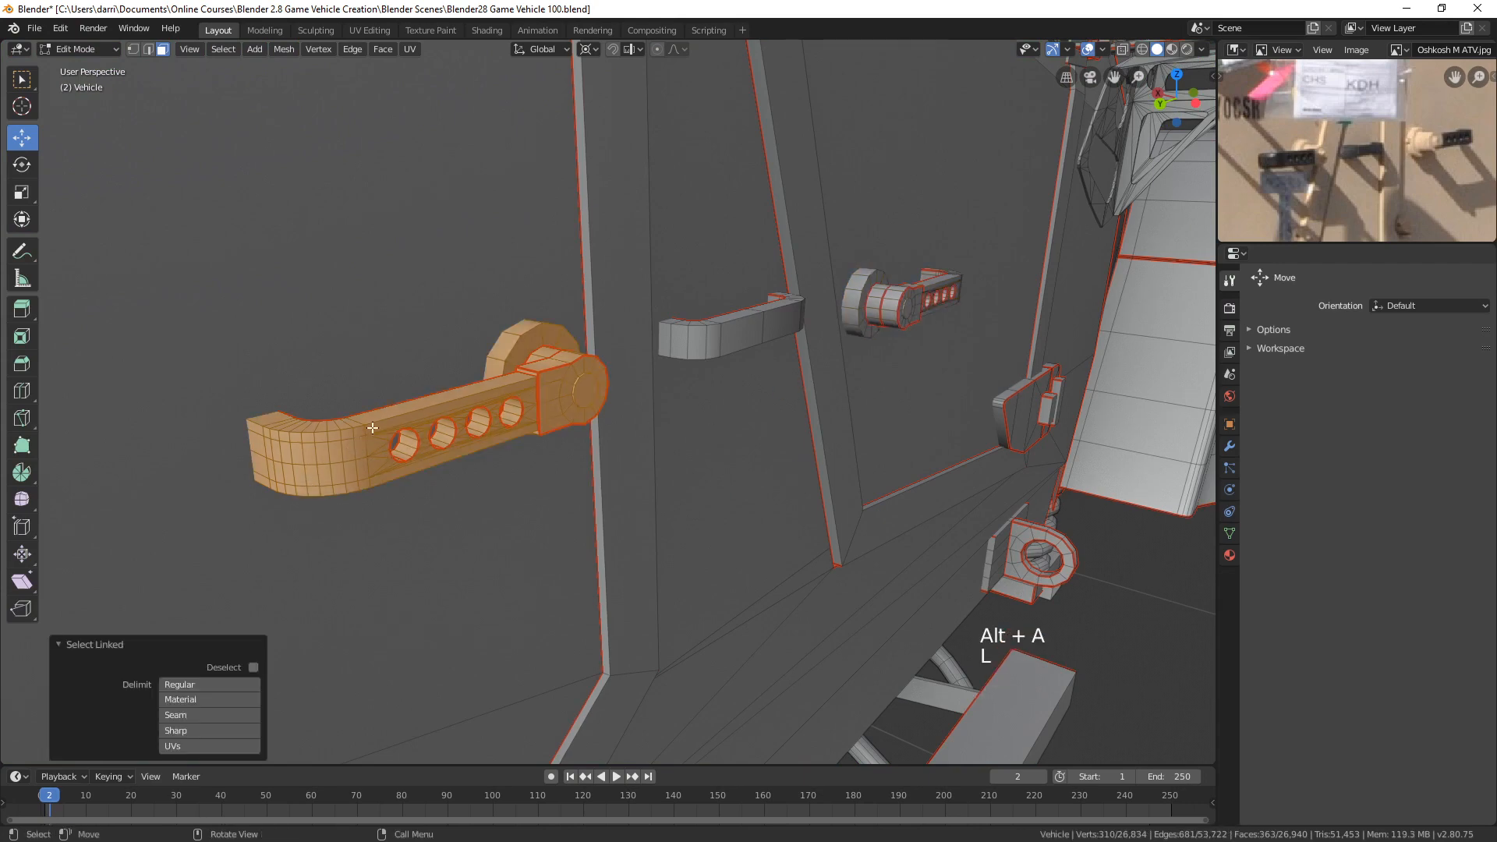
{"action": "left_click", "coordinate": [199, 714]}
{"action": "scroll", "coordinate": [414, 448], "scroll_direction": "up", "scroll_amount": 2}
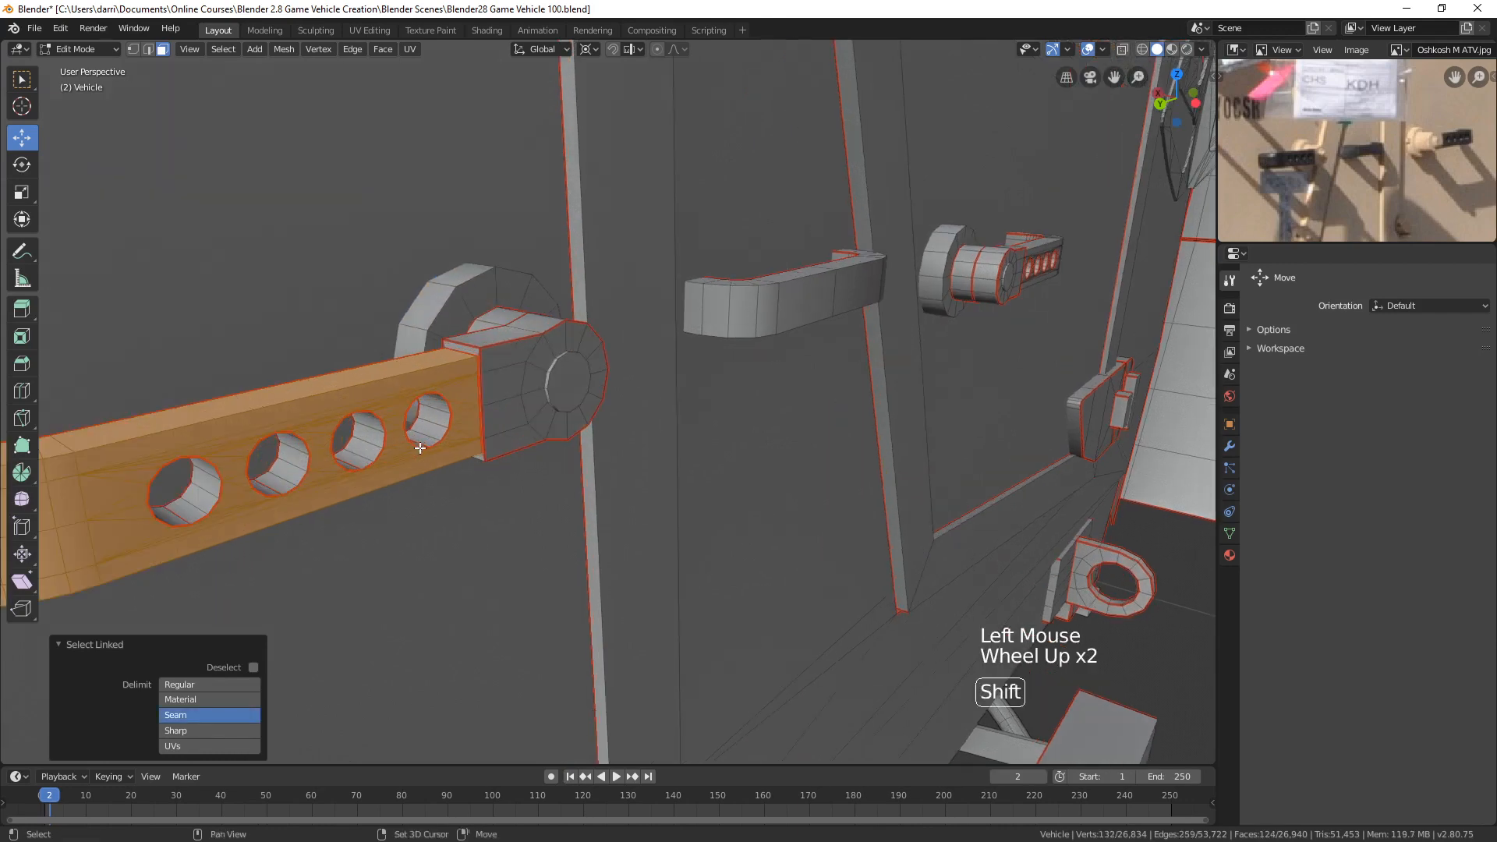
{"action": "key", "text": "KP_Decimal"}
{"action": "middle_click_drag", "start_coordinate": [780, 448], "coordinate": [809, 449]}
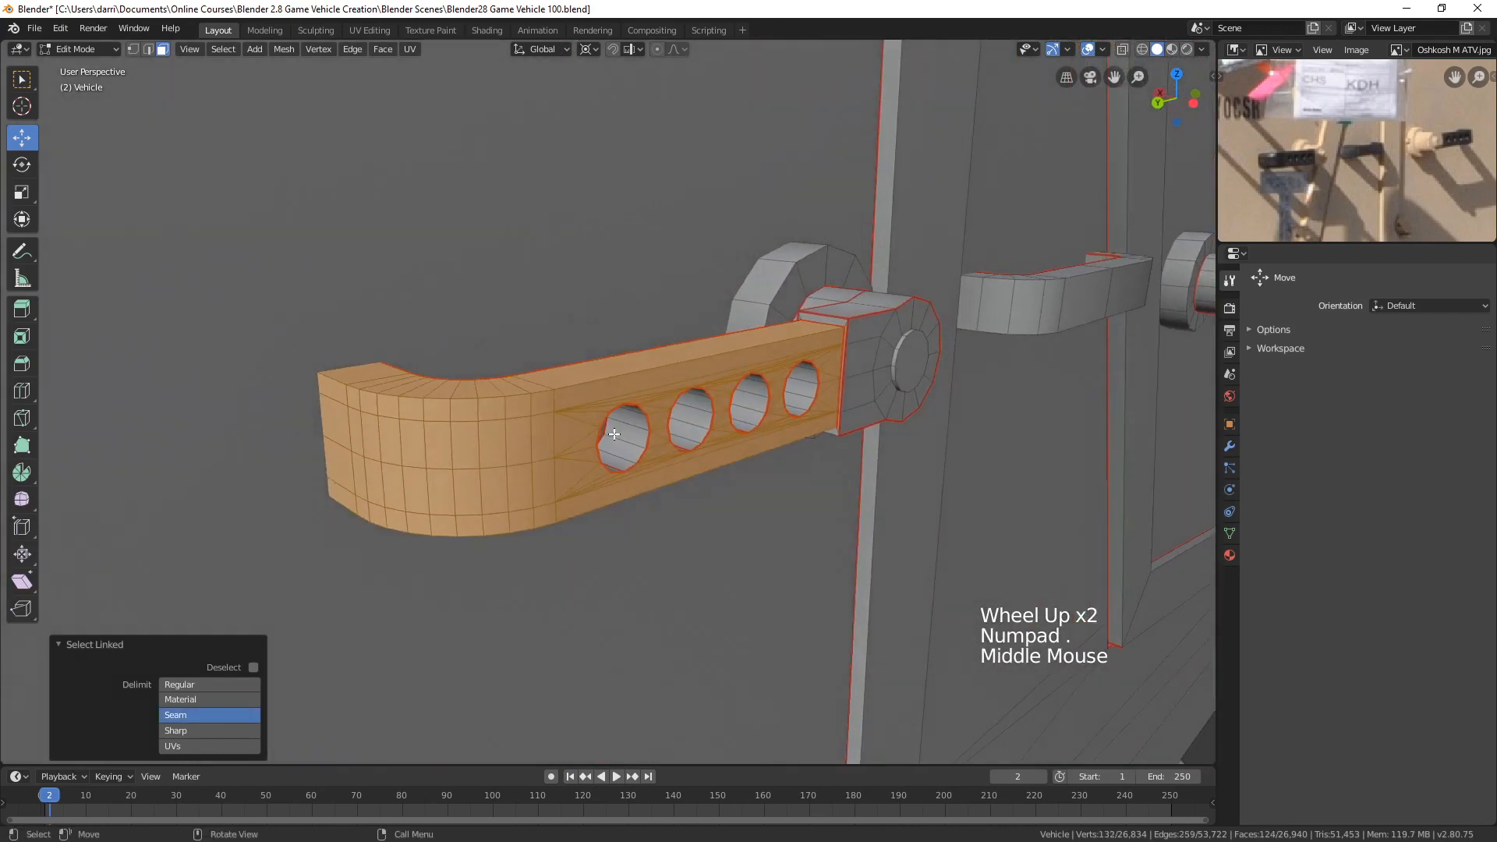
{"action": "key", "text": "l"}
{"action": "key", "text": "l"}
{"action": "key", "text": "l"}
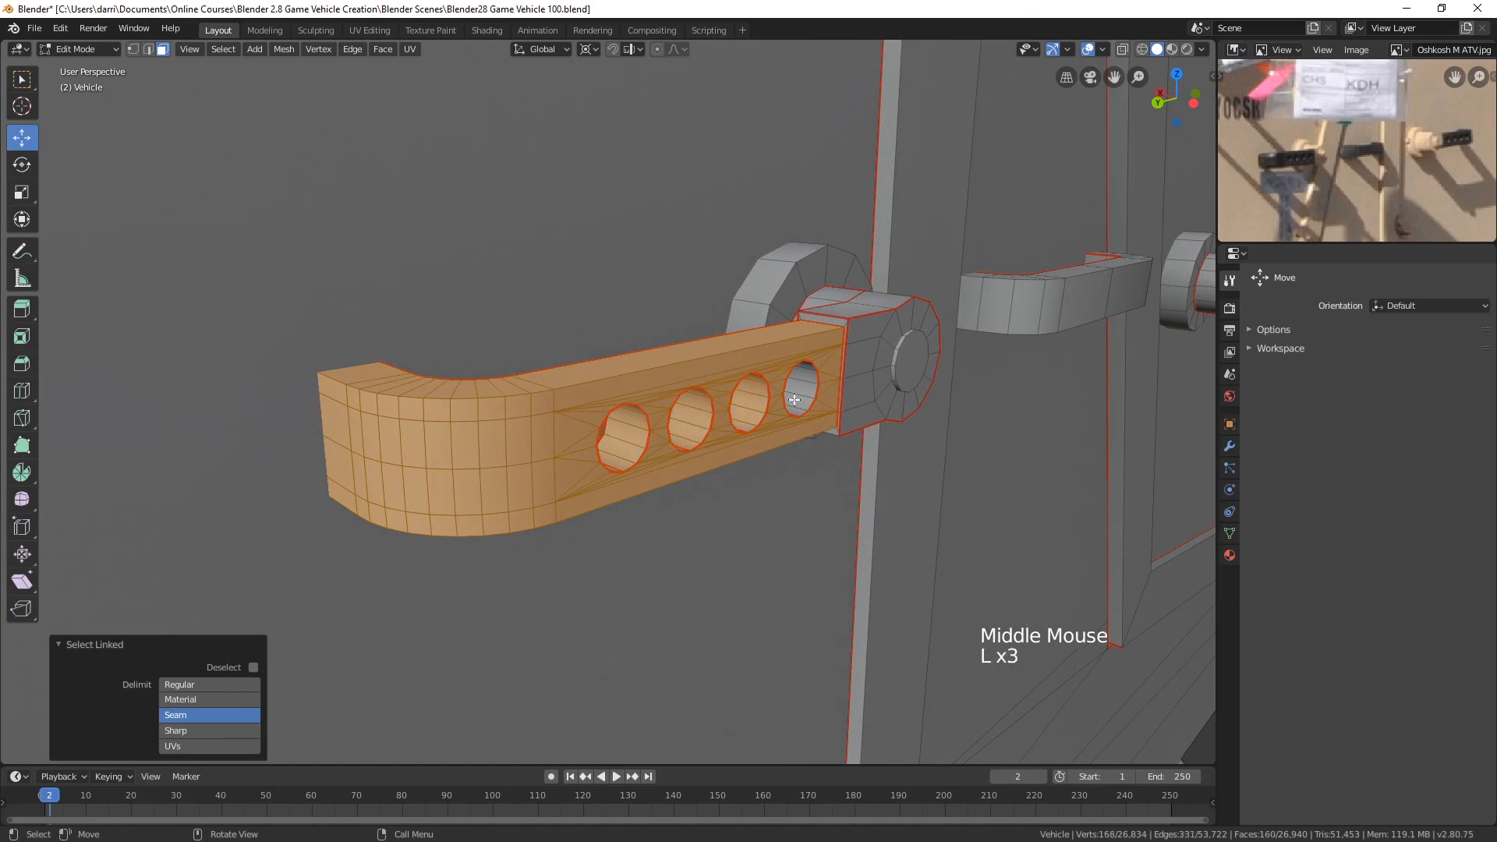
{"action": "key", "text": "l"}
{"action": "middle_click_drag", "start_coordinate": [941, 373], "coordinate": [904, 344]}
{"action": "key", "text": "l"}
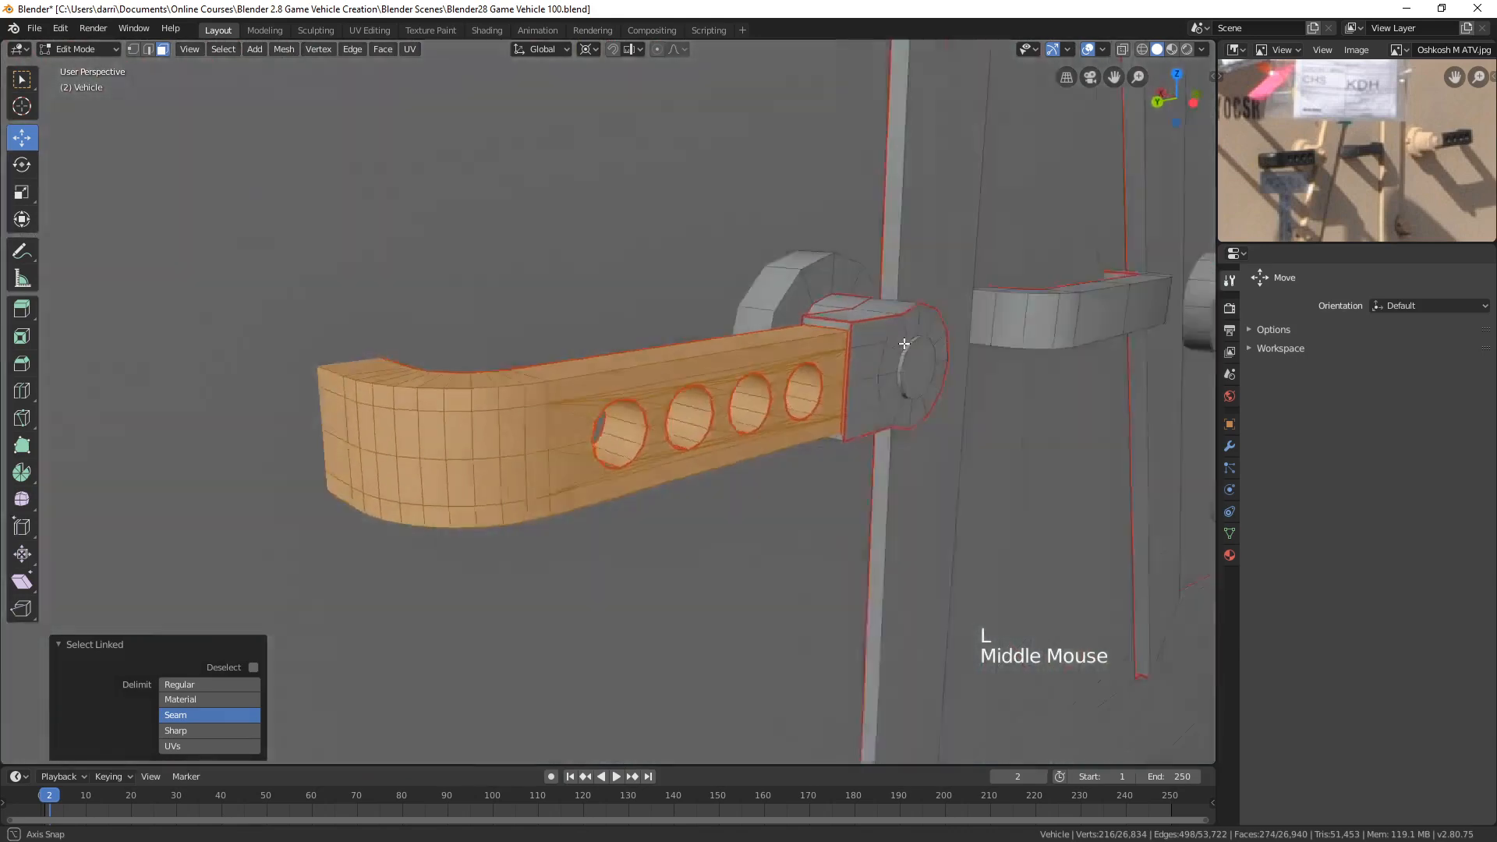
{"action": "scroll", "coordinate": [889, 374], "scroll_direction": "down", "scroll_amount": 2}
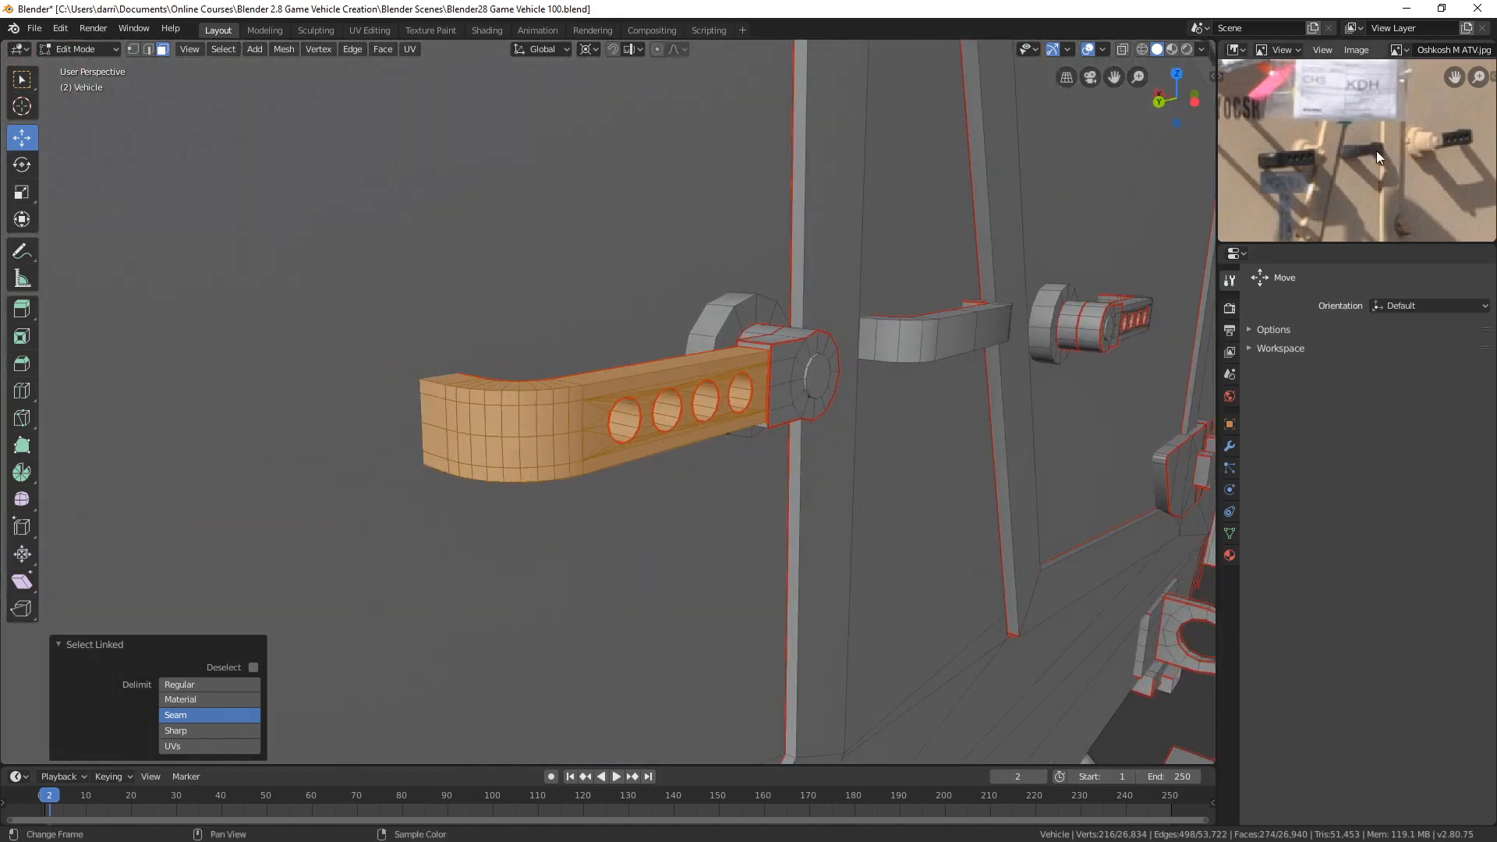
- Add a new yellow to the colour palette, fill the selected grip with it and return to mesh editing
{"action": "key", "text": "Tab"}
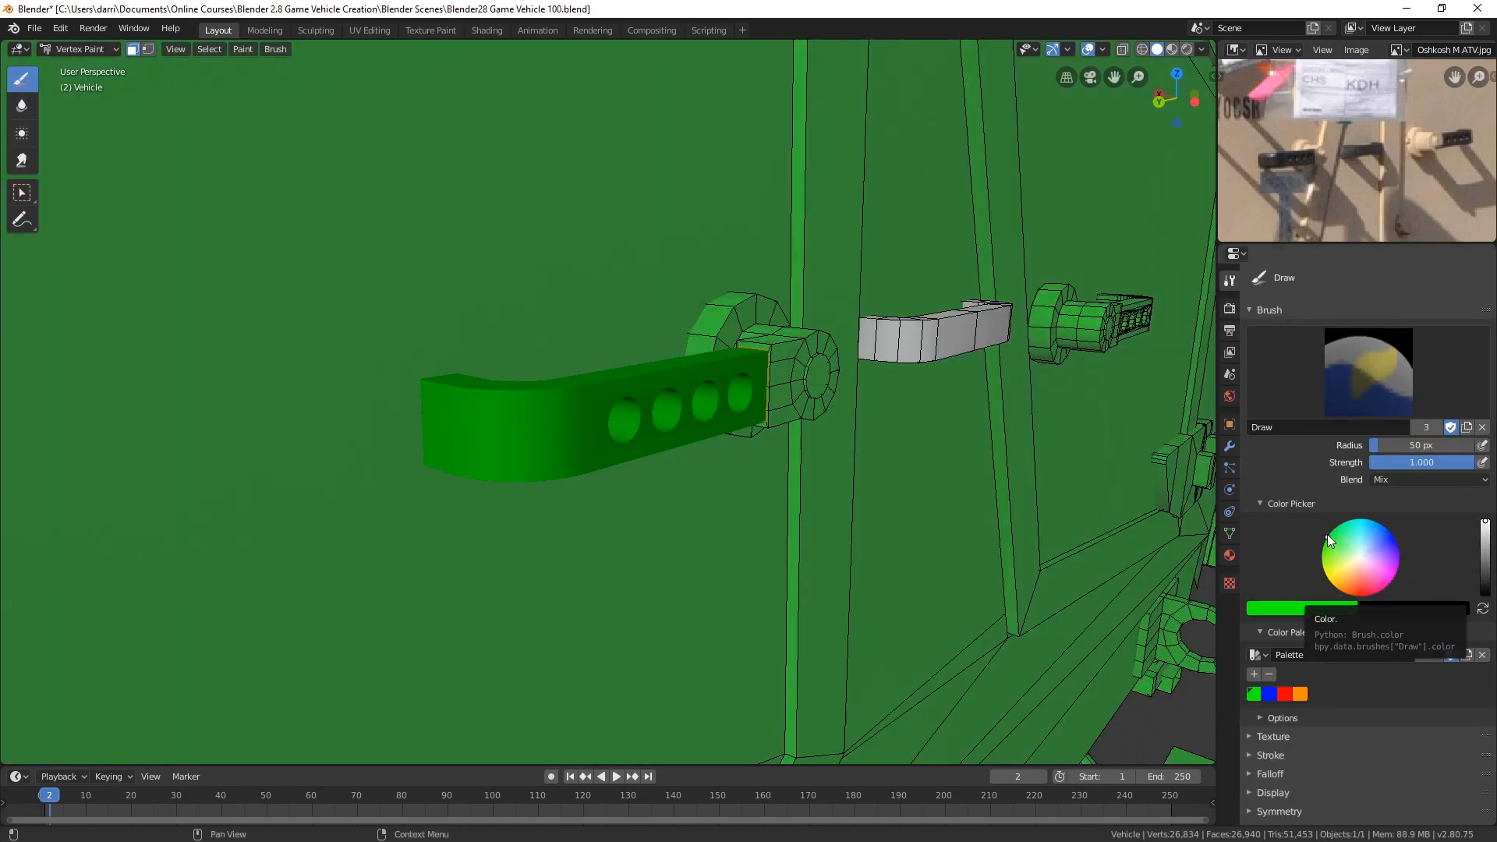
{"action": "left_click", "coordinate": [1328, 578]}
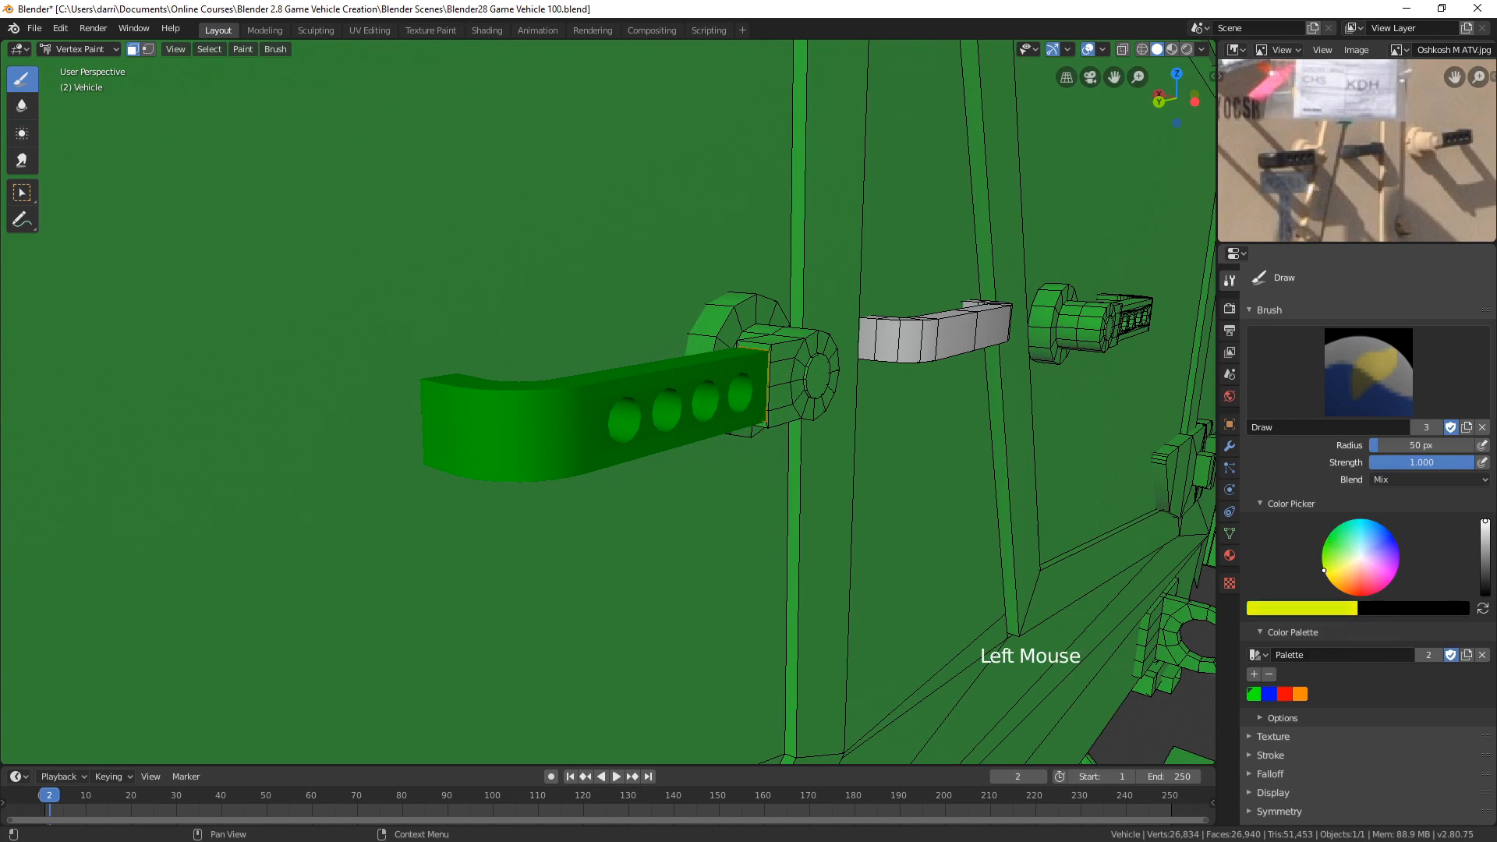
{"action": "left_click", "coordinate": [1252, 674]}
{"action": "key", "text": "shift+k"}
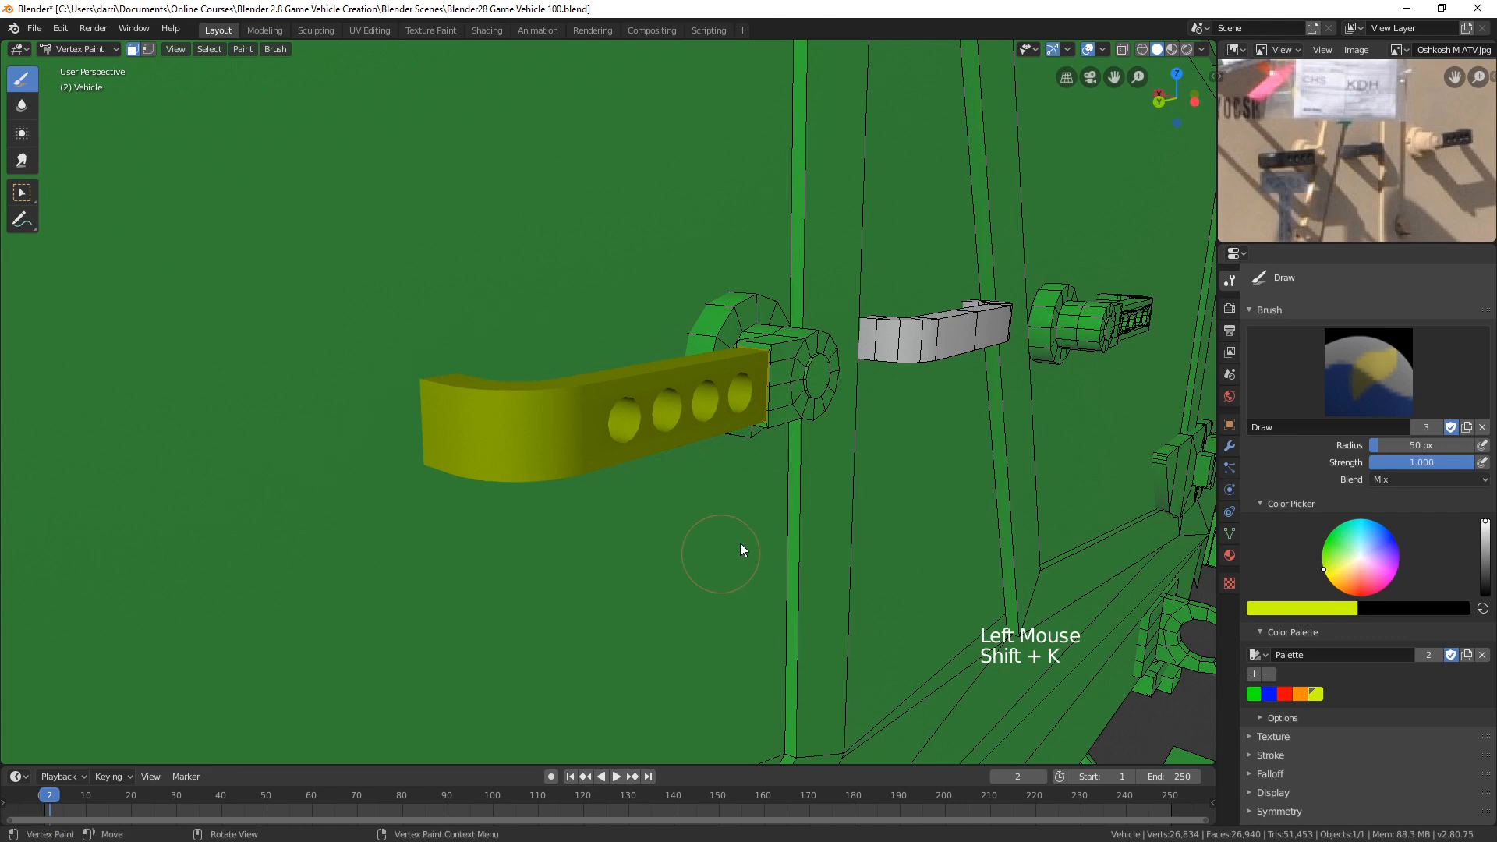
{"action": "key", "text": "Tab"}
- Select the whole plain middle handle without the seam limit, fill it with the yellow and deselect everything in mesh editing
{"action": "middle_click_drag", "start_coordinate": [909, 418], "coordinate": [779, 452], "text": "shift"}
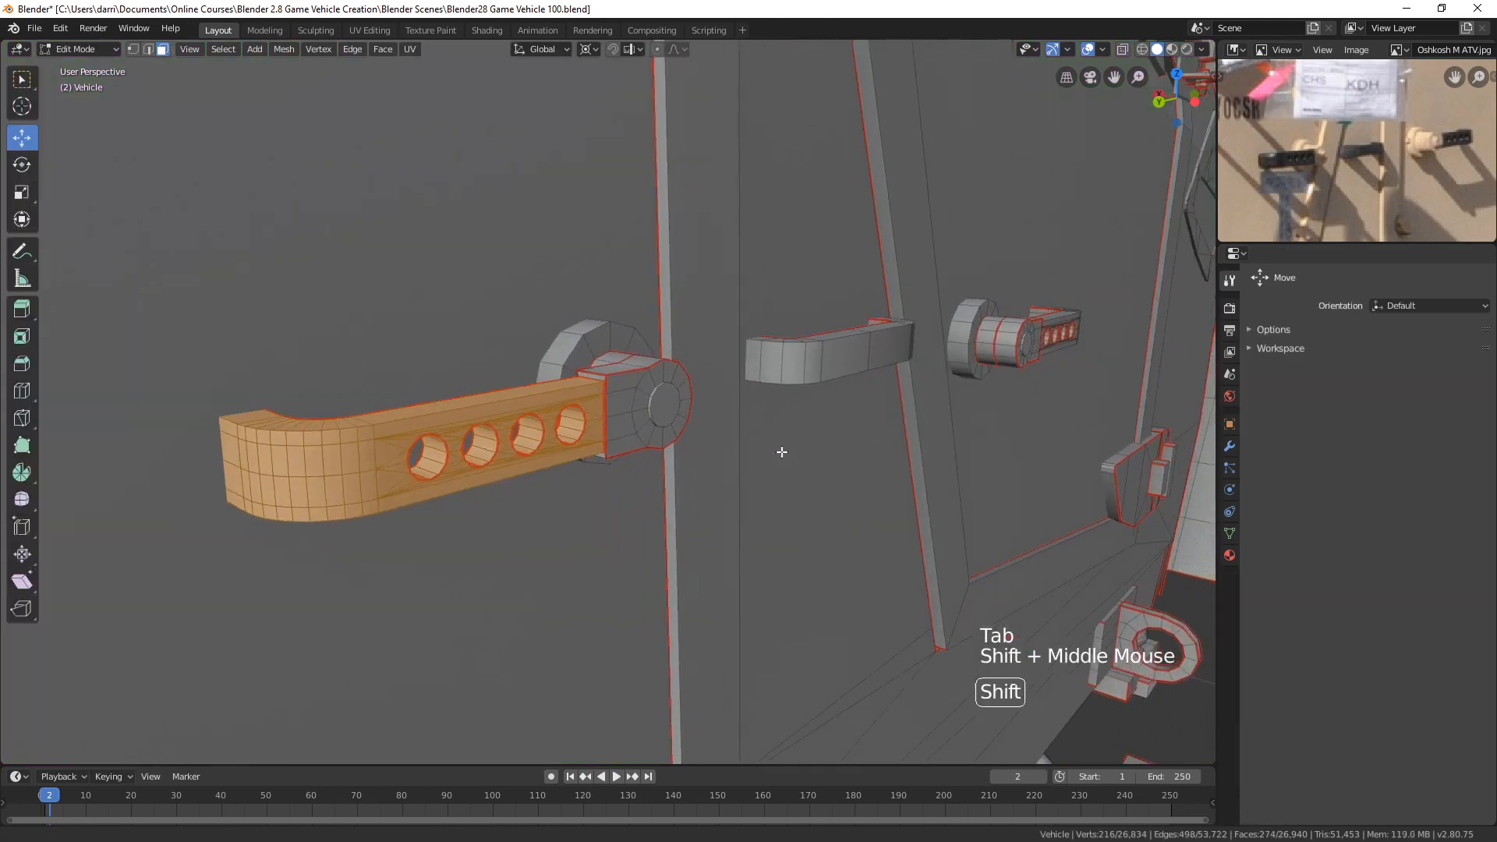
{"action": "key", "text": "alt+a"}
{"action": "key", "text": "l"}
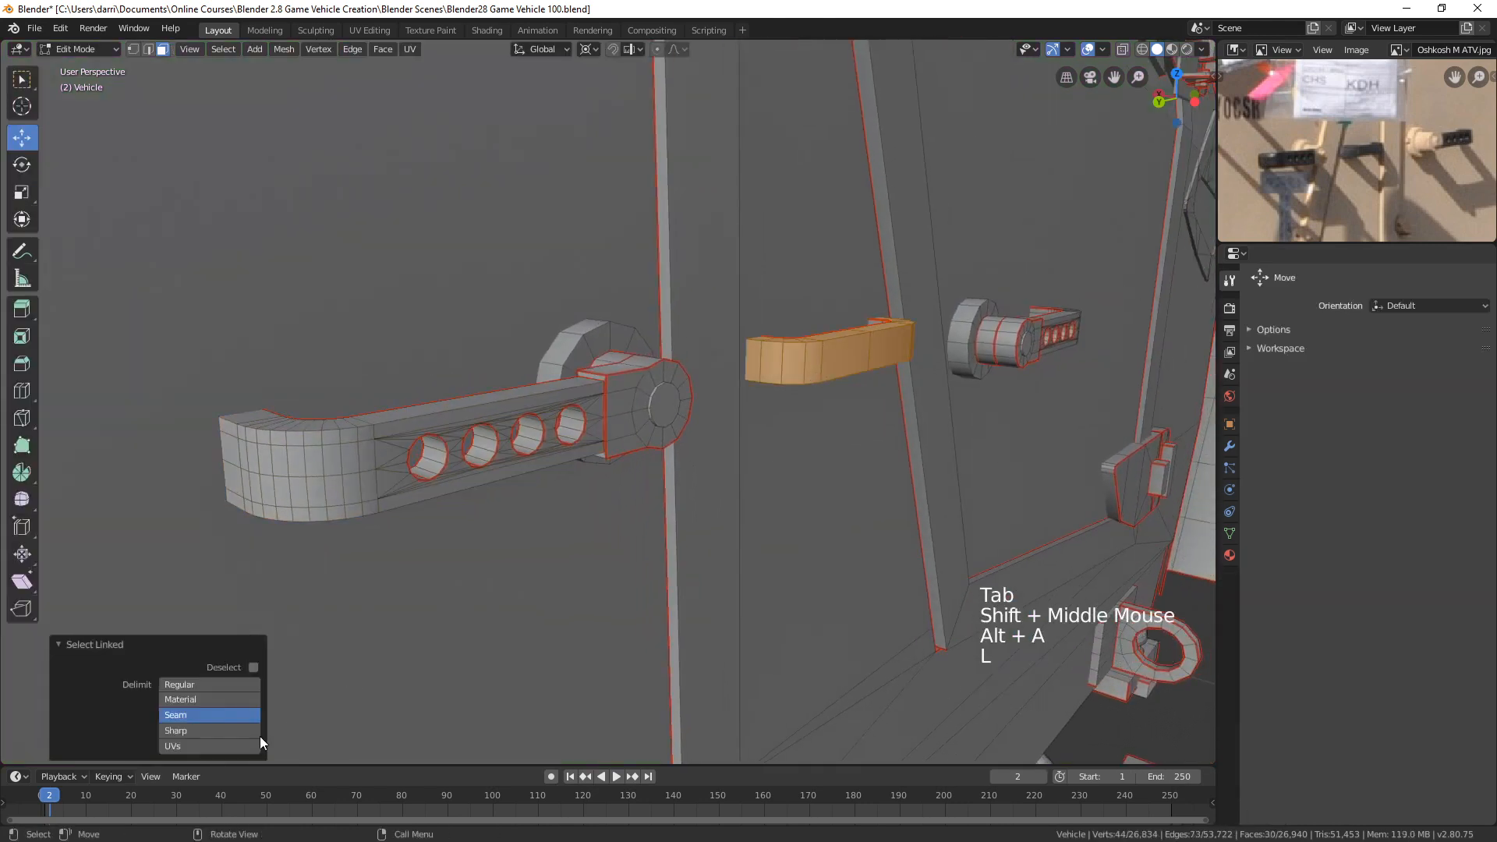
{"action": "left_click", "coordinate": [211, 714], "text": "shift"}
{"action": "key", "text": "Tab"}
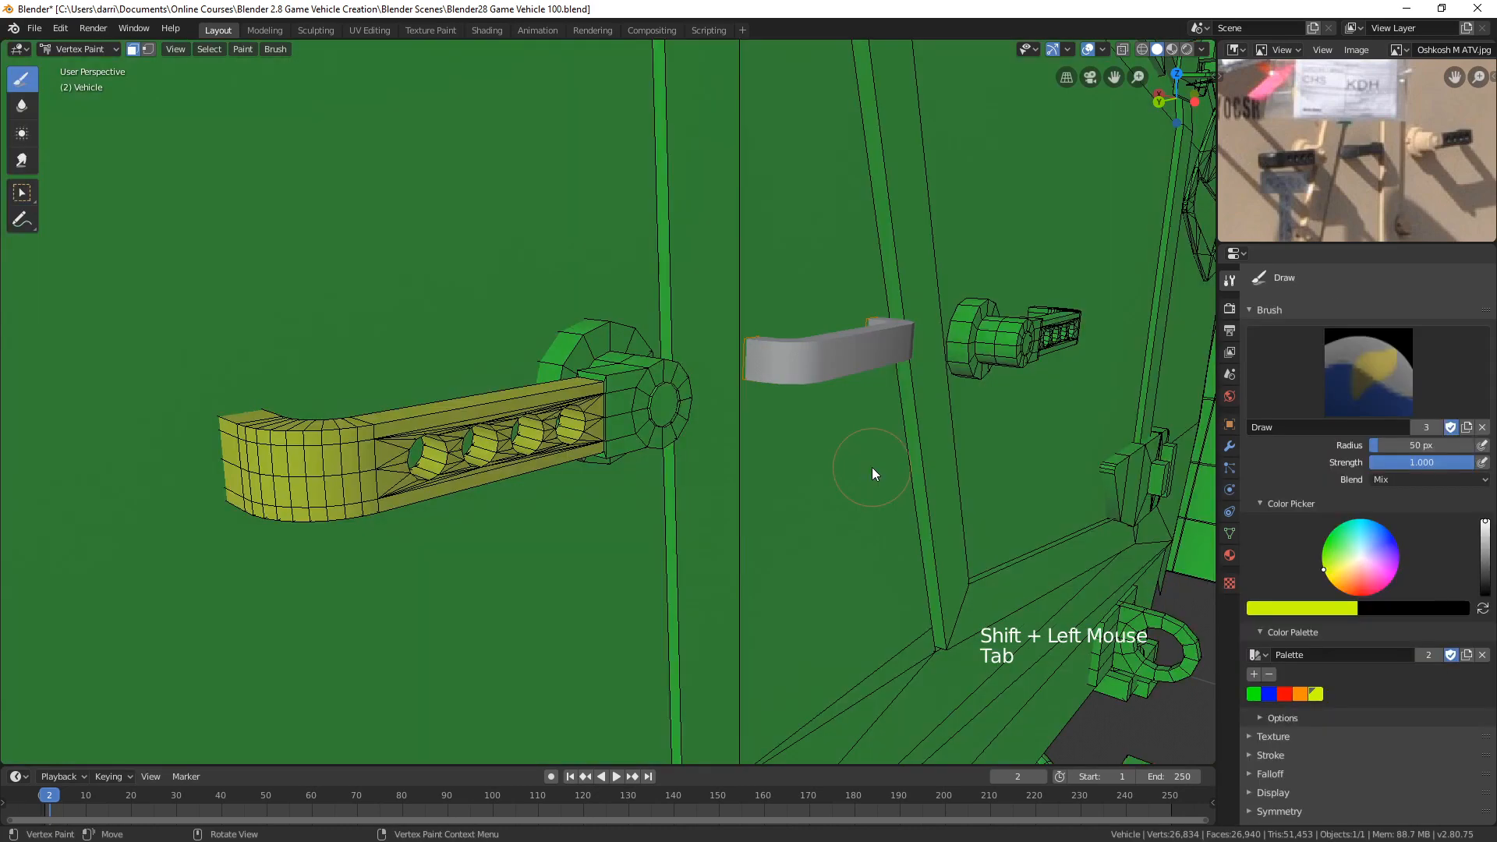
{"action": "key", "text": "shift+k"}
{"action": "key", "text": "alt+a"}
{"action": "key", "text": "Tab"}
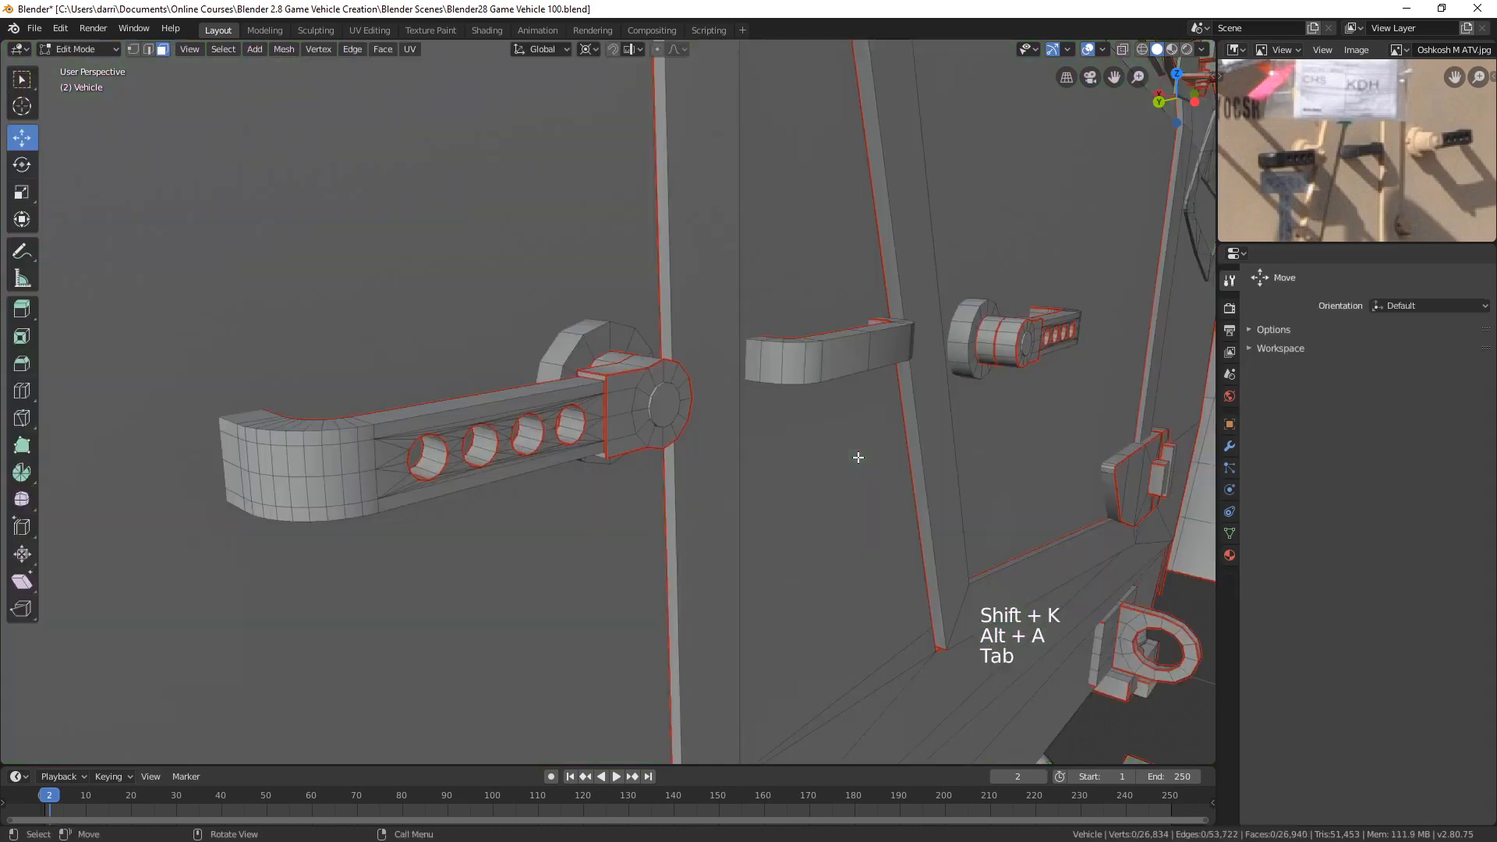
- Select only the front lever handle's grip, including its back faces and the inner faces of its four holes, limiting the linked selection by seam
{"action": "mouse_move", "coordinate": [1012, 428]}
{"action": "middle_mouse_down", "text": "shift"}
{"action": "mouse_move", "coordinate": [832, 455]}
{"action": "mouse_move", "coordinate": [556, 459]}
{"action": "middle_mouse_up", "text": "shift"}
{"action": "scroll", "coordinate": [832, 454], "scroll_direction": "up", "scroll_amount": 4}
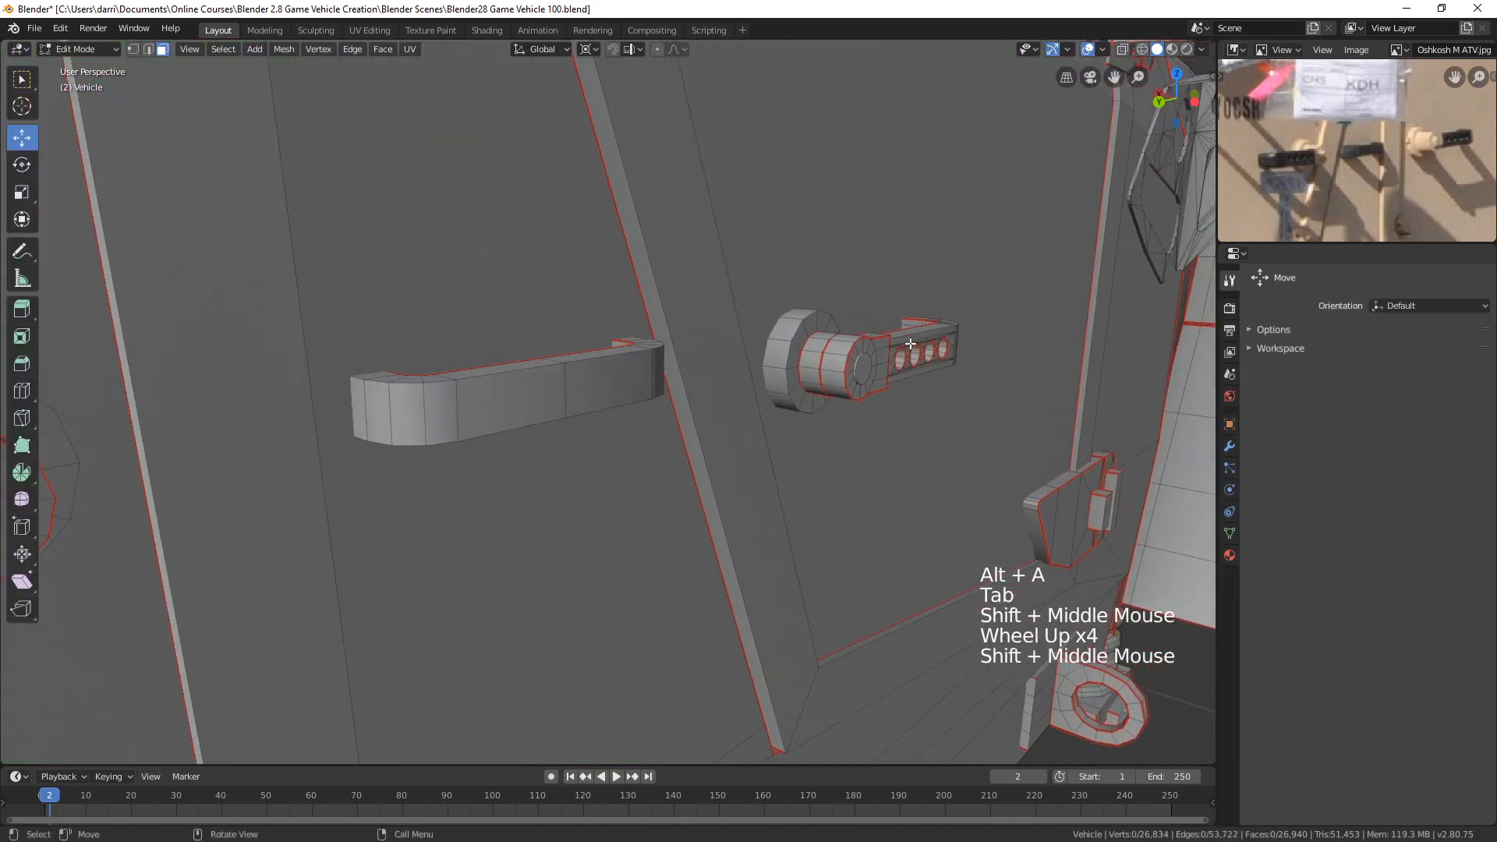
{"action": "key", "text": "l"}
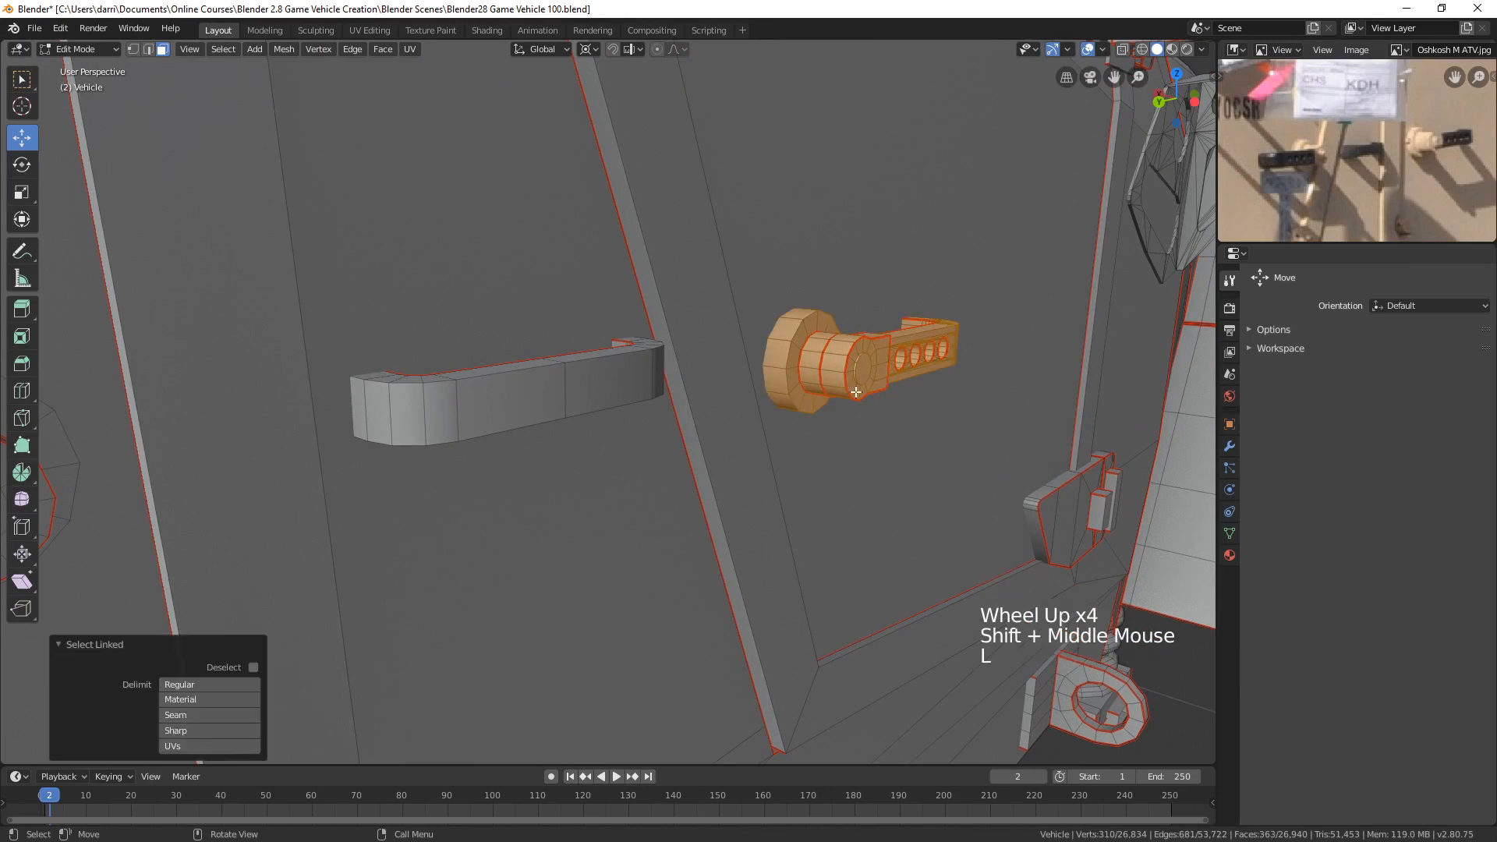
{"action": "left_click", "coordinate": [198, 723]}
{"action": "key", "text": "KP_Decimal"}
{"action": "middle_click_drag", "start_coordinate": [739, 470], "coordinate": [530, 485]}
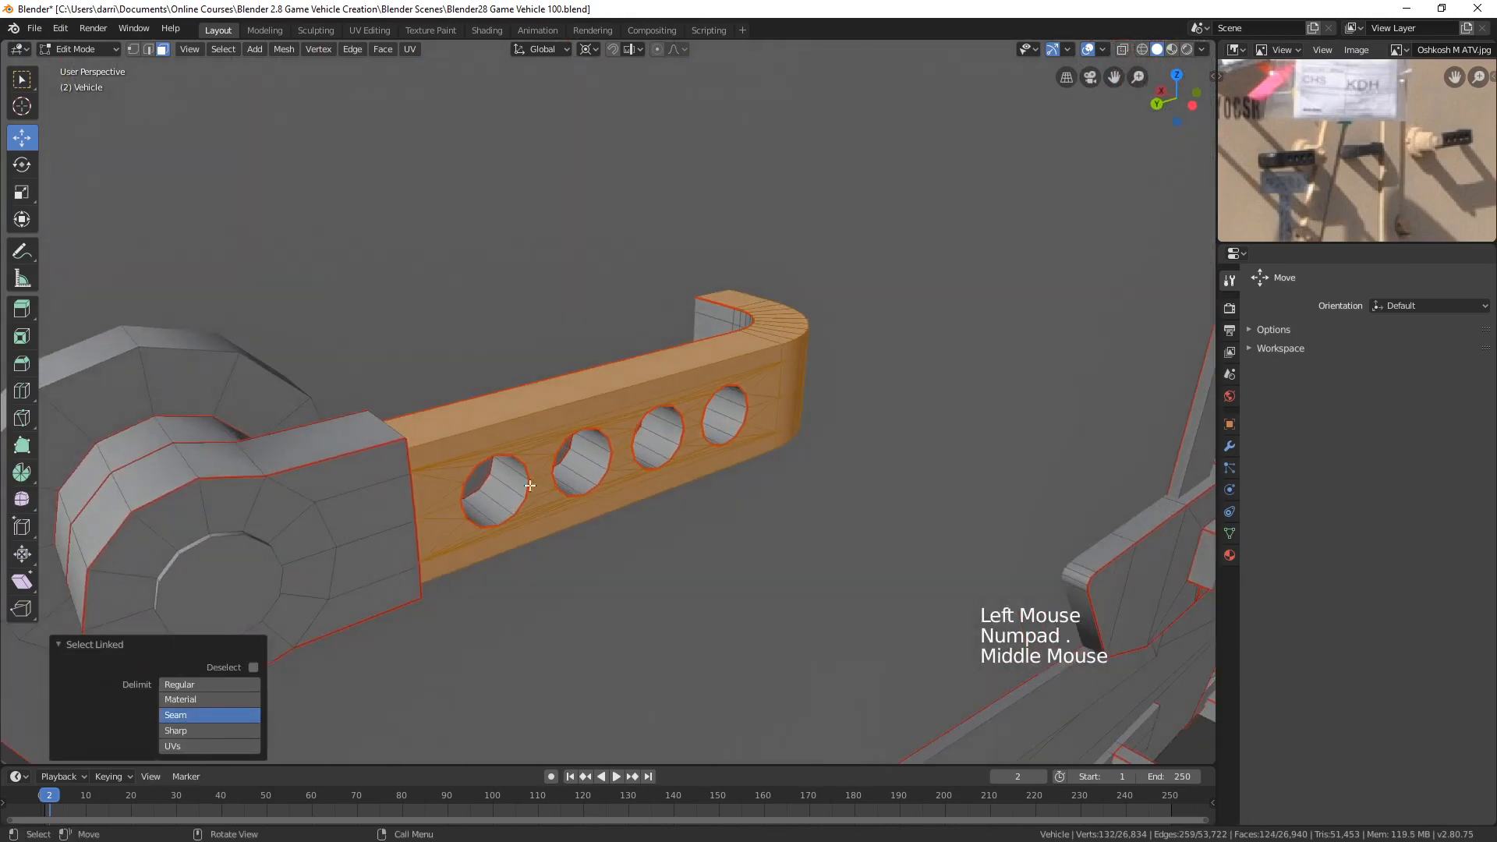
{"action": "key", "text": "l"}
{"action": "key", "text": "l"}
{"action": "key", "text": "l"}
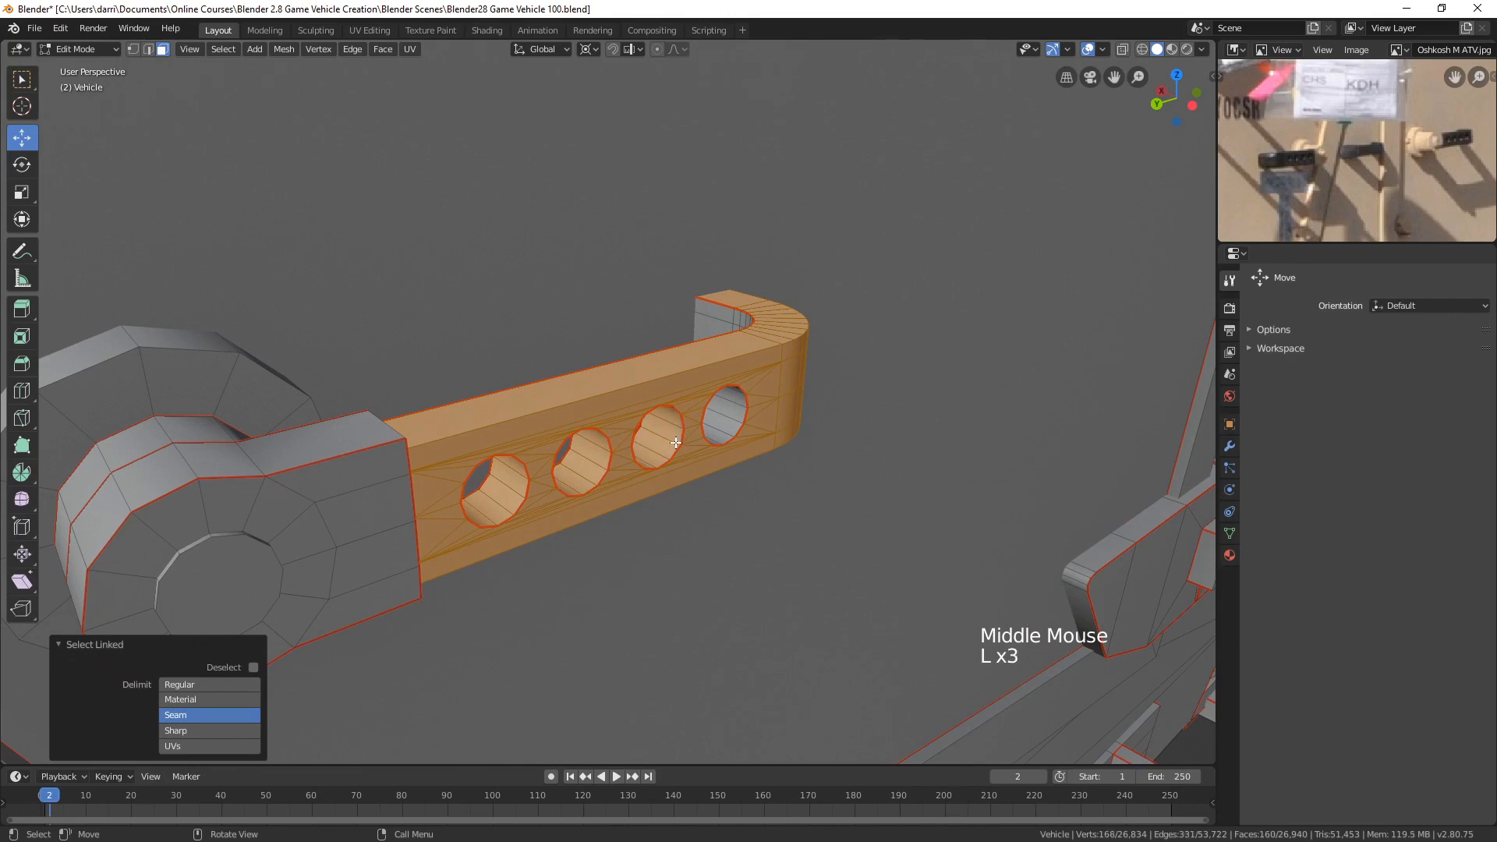
{"action": "key", "text": "l"}
{"action": "middle_click_drag", "start_coordinate": [734, 427], "coordinate": [710, 325]}
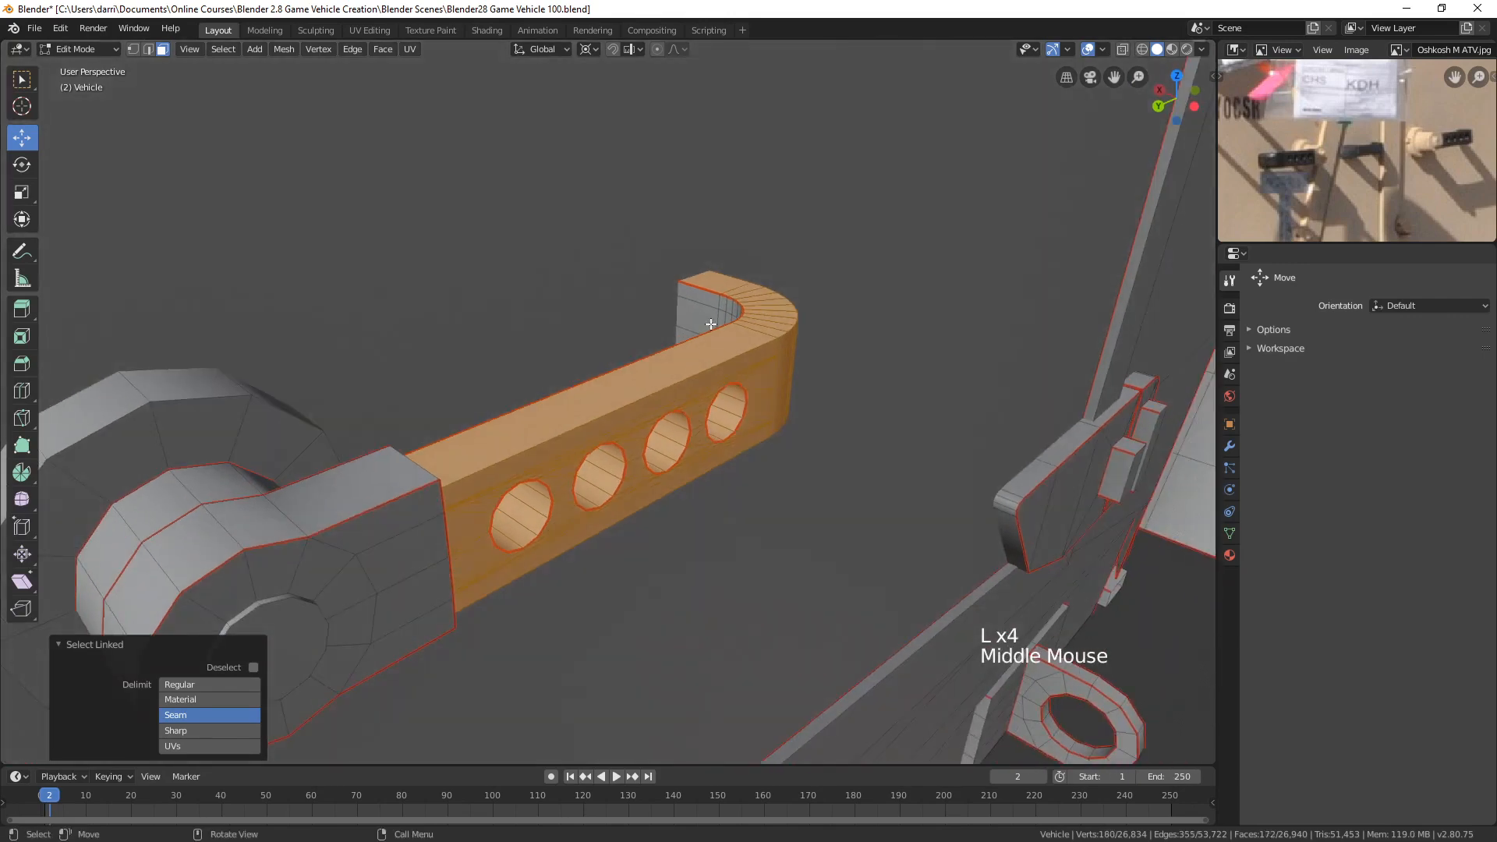
{"action": "key", "text": "l"}
- Fill the selected front lever grip with the palette's yellow in Vertex Paint and deselect everything
{"action": "middle_click_drag", "start_coordinate": [822, 478], "coordinate": [809, 461]}
{"action": "scroll", "coordinate": [795, 467], "scroll_direction": "down", "scroll_amount": 3}
{"action": "key", "text": "Tab"}
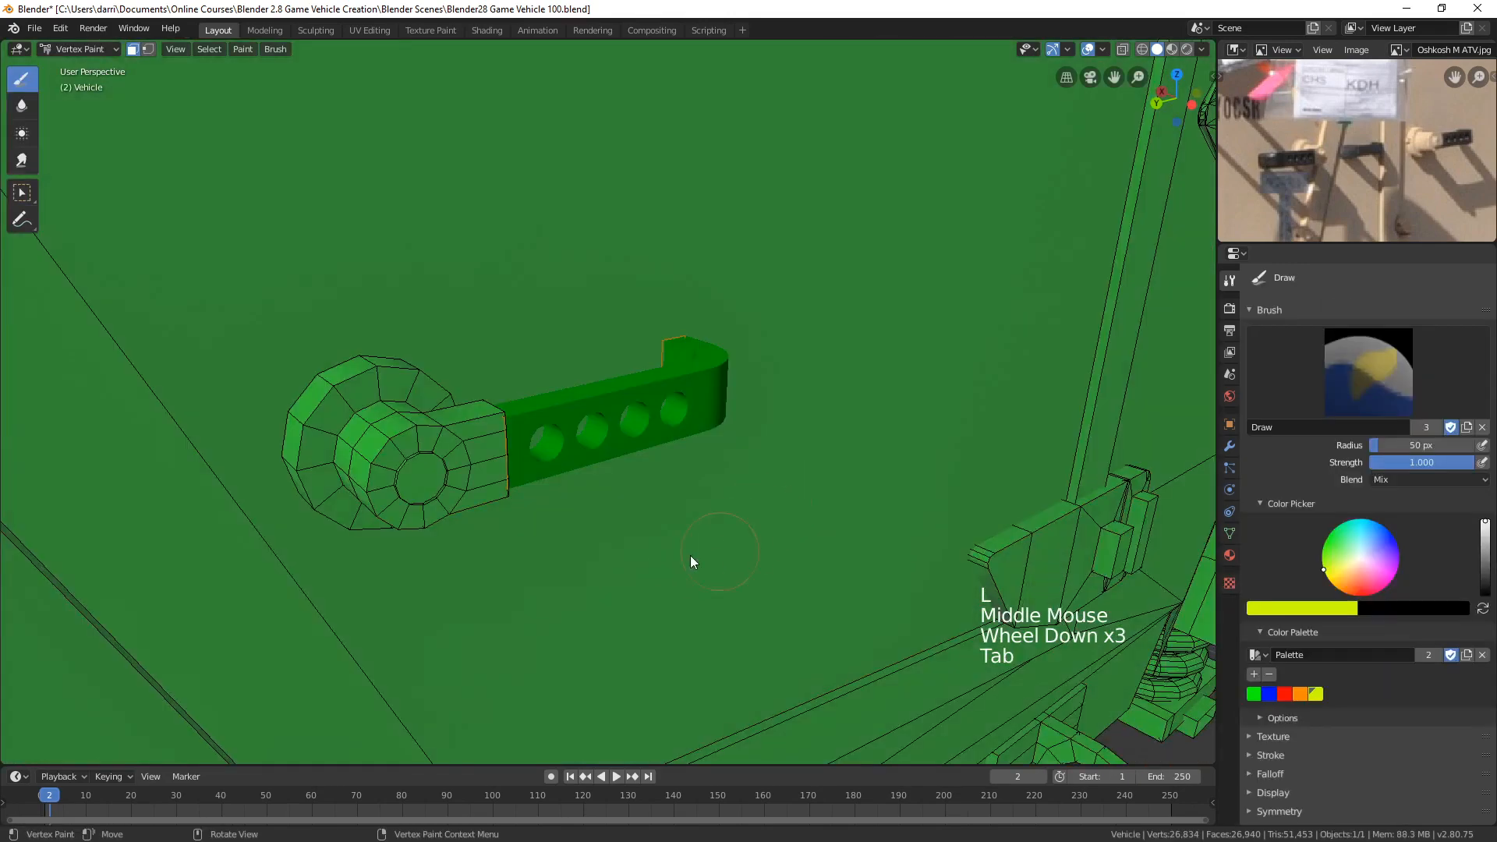
{"action": "key", "text": "shift+k"}
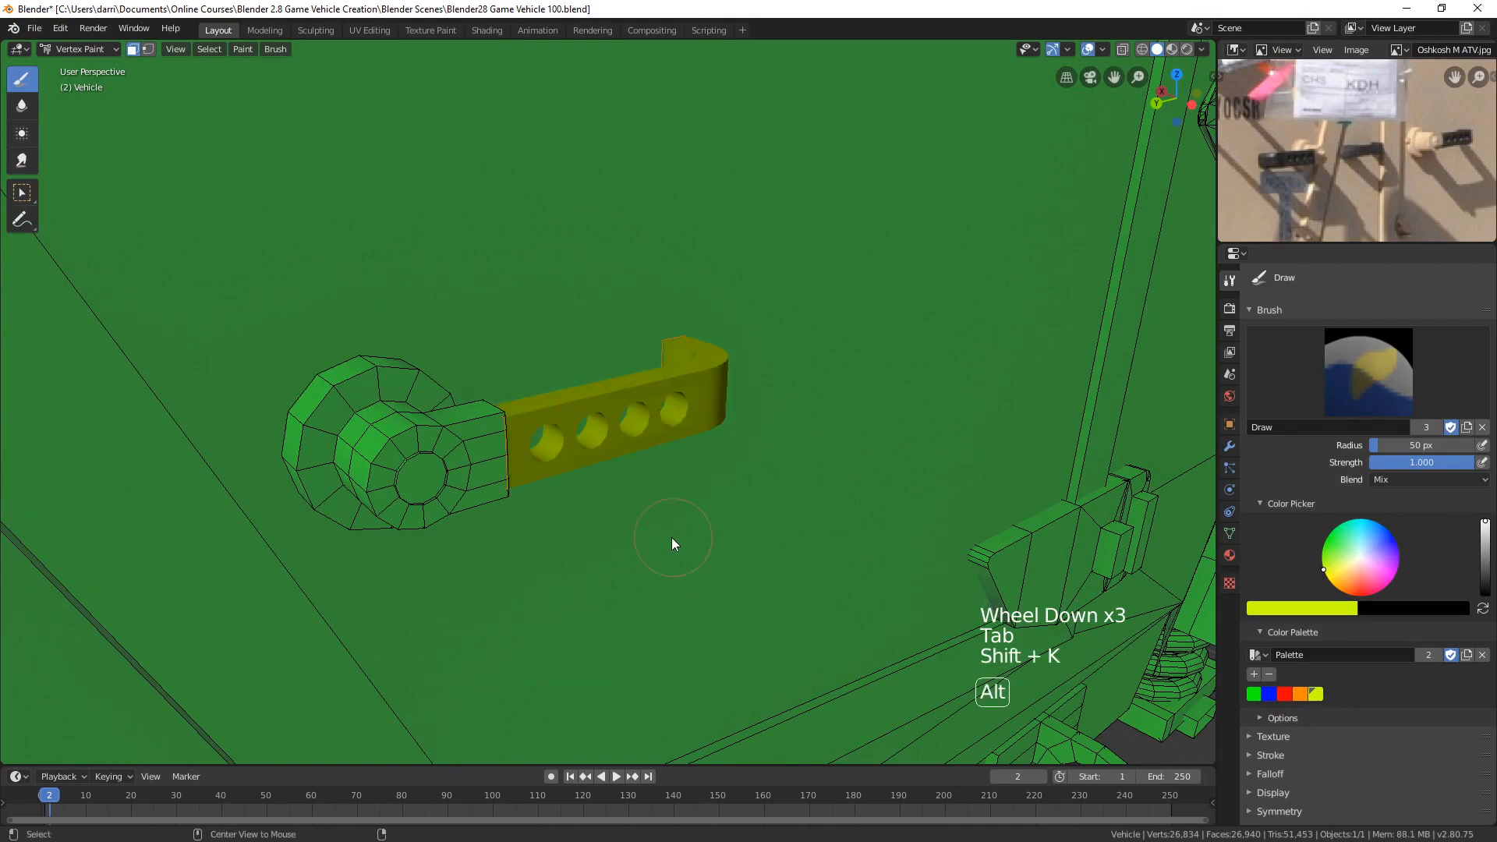
{"action": "key", "text": "alt+a"}
{"action": "scroll", "coordinate": [663, 545], "scroll_direction": "down", "scroll_amount": 5}
{"action": "middle_click_drag", "start_coordinate": [656, 547], "coordinate": [587, 345], "text": "shift"}
{"action": "scroll", "coordinate": [776, 412], "scroll_direction": "down", "scroll_amount": 2}
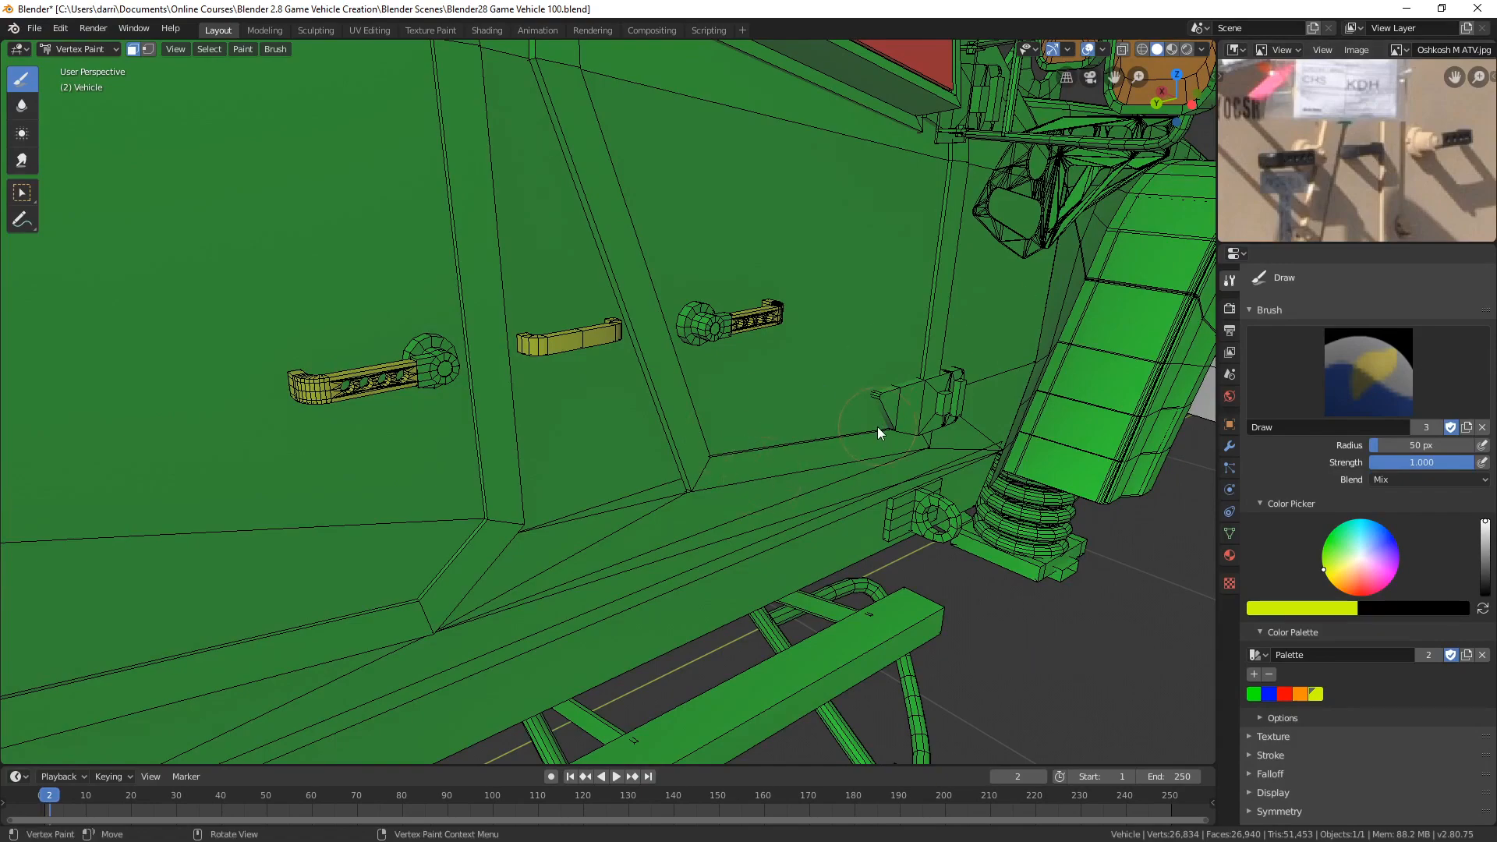
- Select the plain middle handle on the vehicle's opposite side without the seam limit, fill it with yellow and deselect it
{"action": "scroll", "coordinate": [877, 427], "scroll_direction": "down", "scroll_amount": 5}
{"action": "middle_click_drag", "start_coordinate": [558, 441], "coordinate": [826, 425]}
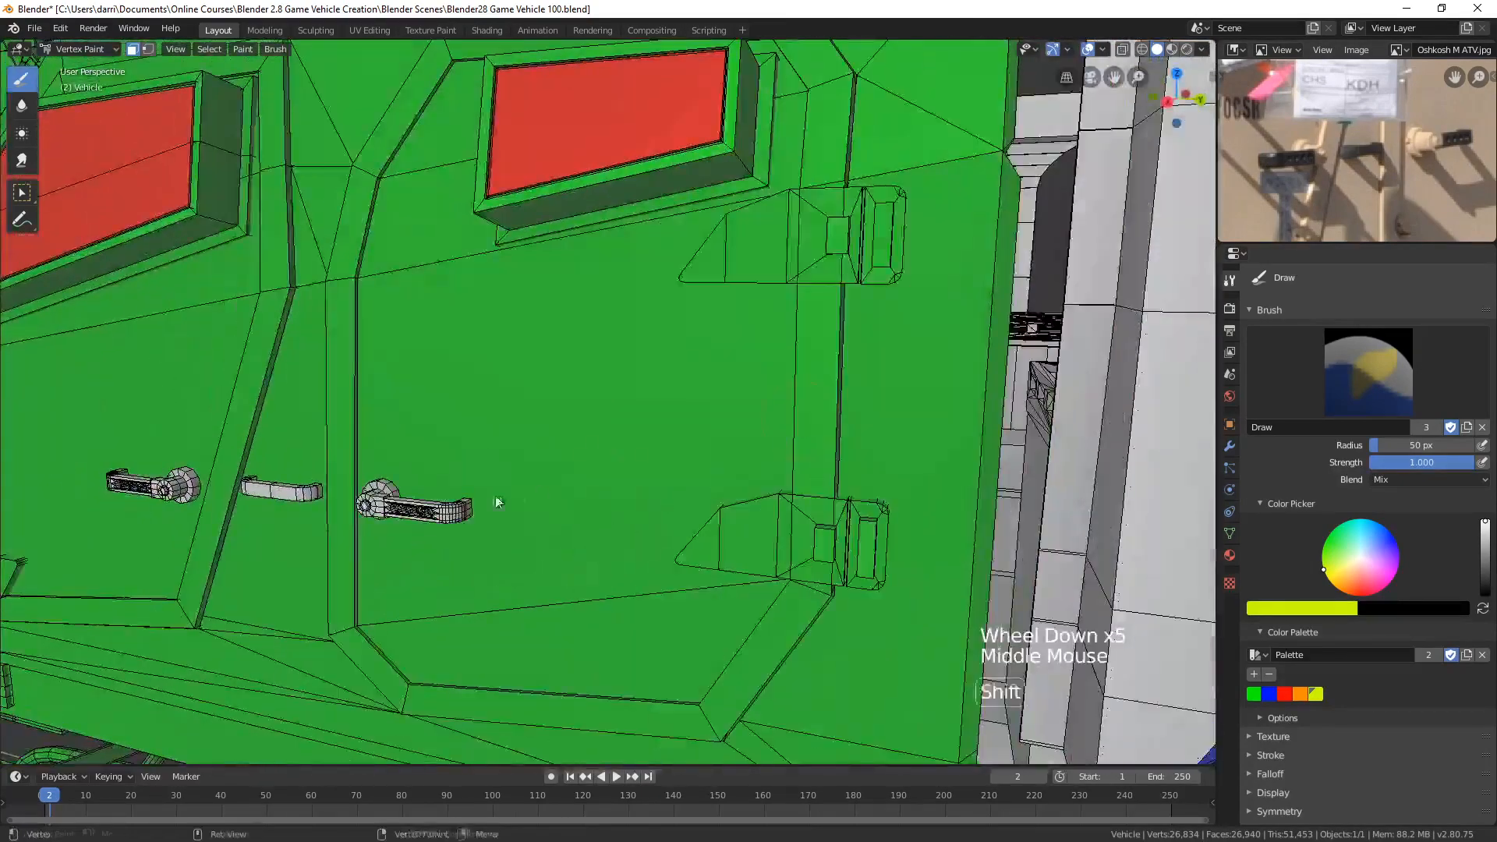
{"action": "mouse_move", "coordinate": [497, 502]}
{"action": "middle_mouse_down", "text": "shift"}
{"action": "mouse_move", "coordinate": [682, 421]}
{"action": "mouse_move", "coordinate": [785, 424]}
{"action": "mouse_move", "coordinate": [803, 389]}
{"action": "middle_mouse_up", "text": "shift"}
{"action": "scroll", "coordinate": [681, 421], "scroll_direction": "up", "scroll_amount": 2}
{"action": "key", "text": "Tab"}
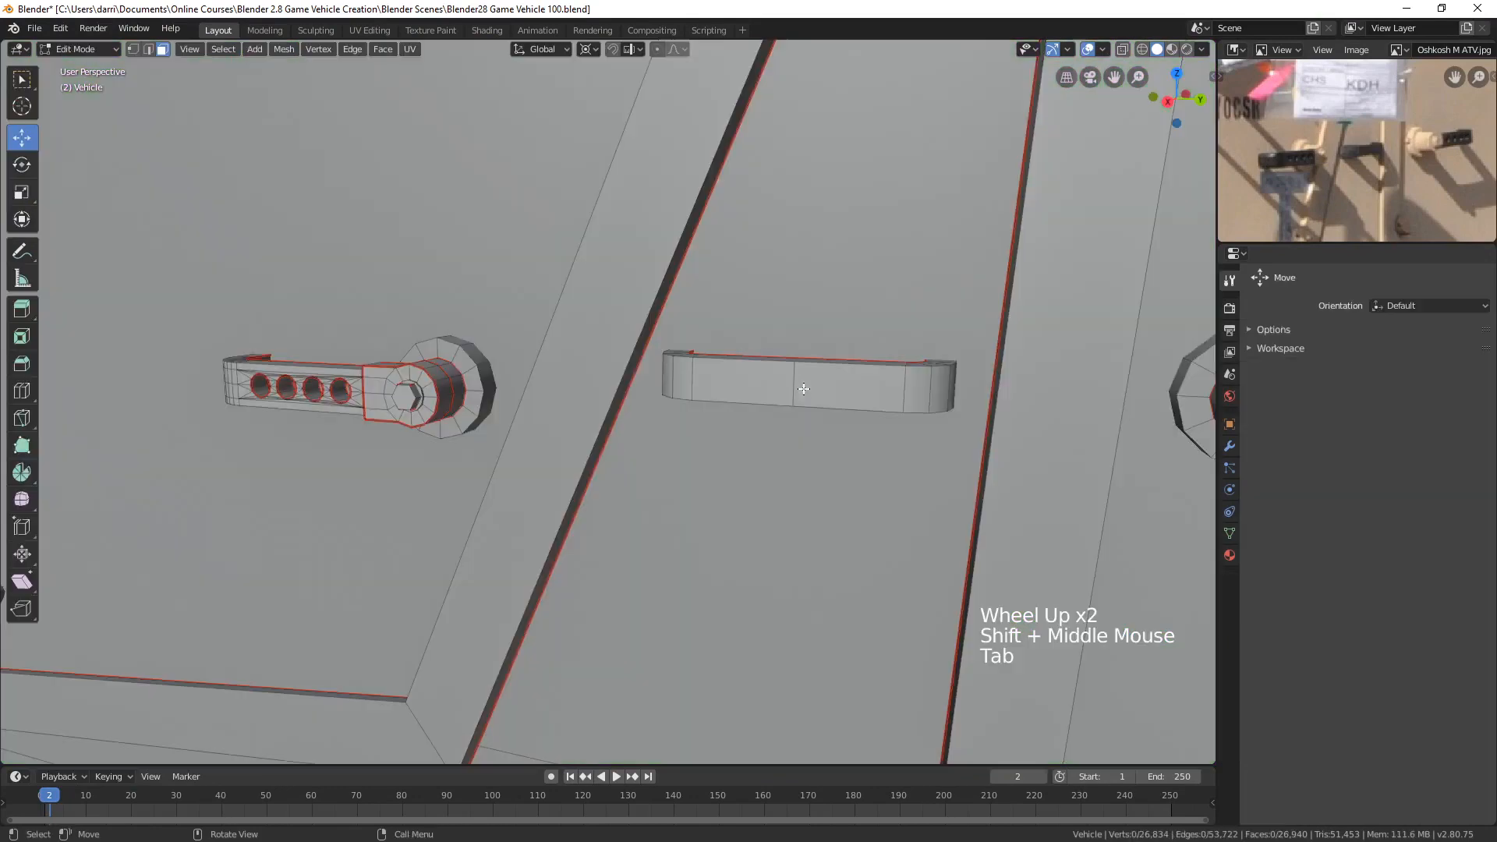
{"action": "key", "text": "l"}
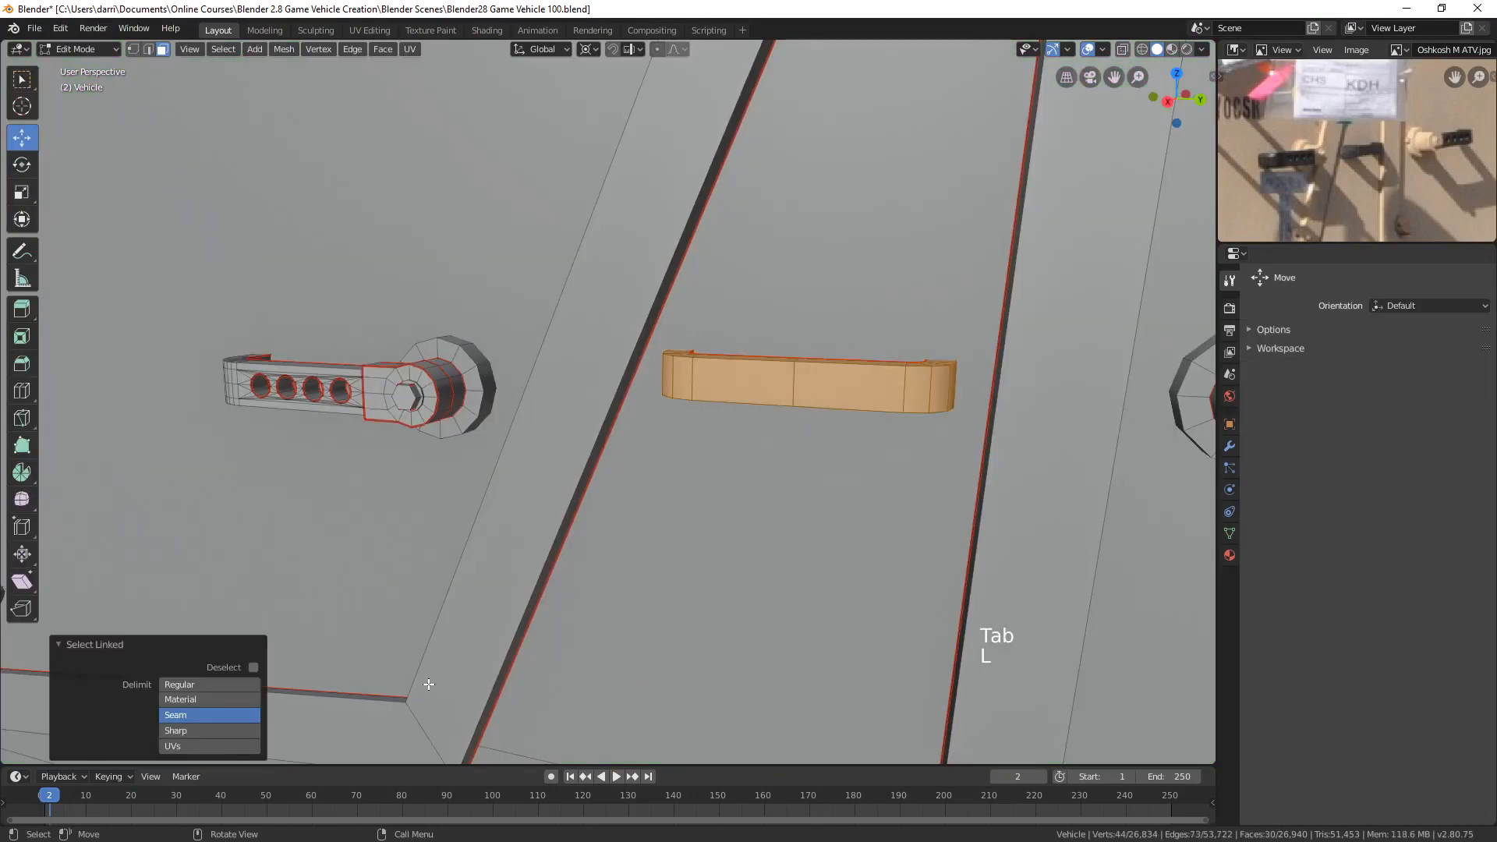
{"action": "left_click", "coordinate": [222, 715], "text": "shift"}
{"action": "key", "text": "Tab"}
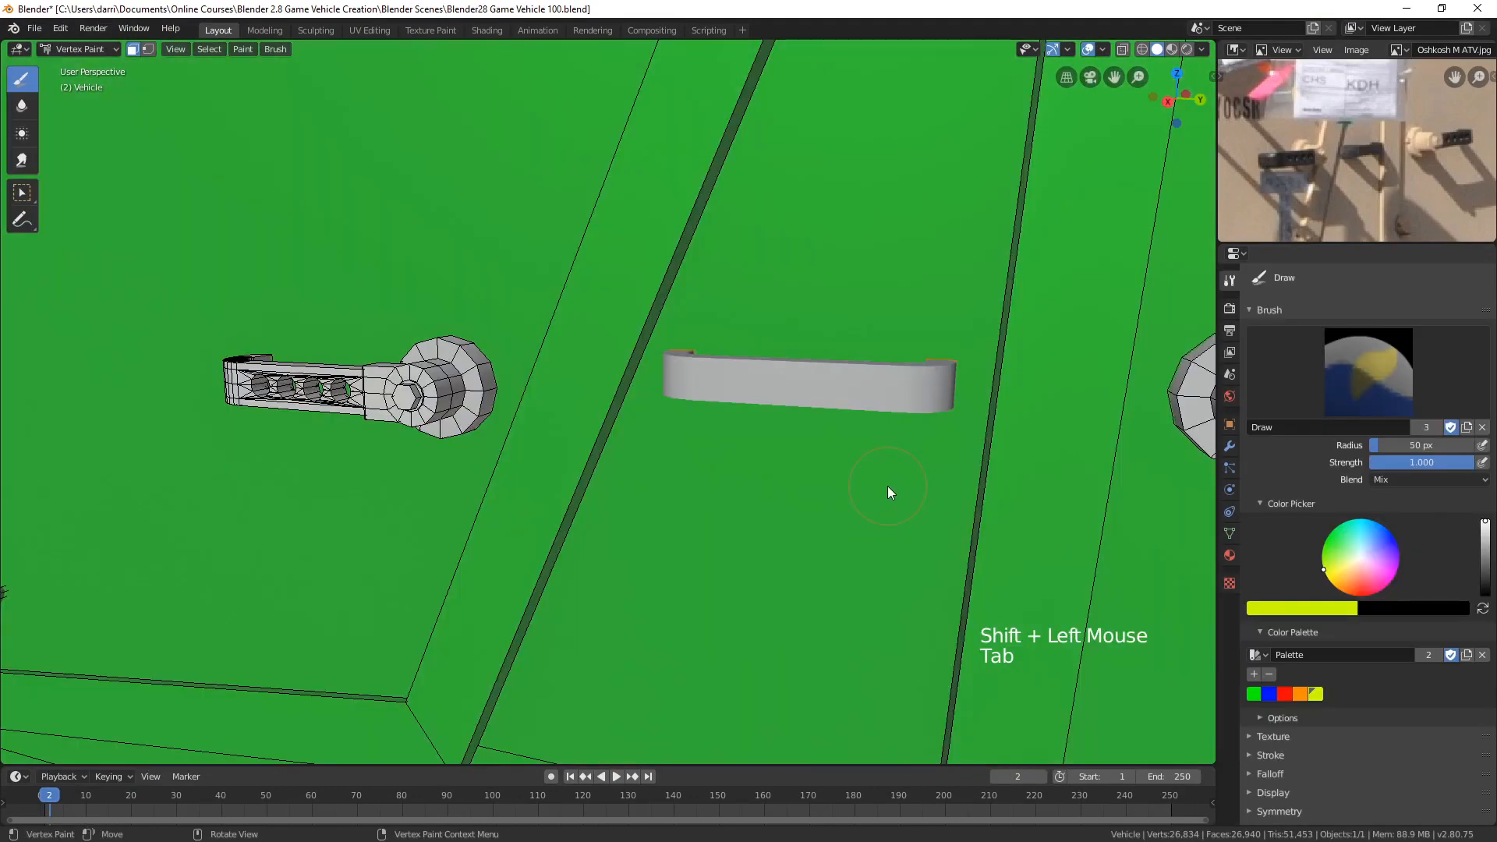
{"action": "key", "text": "shift+k"}
{"action": "key", "text": "alt+a"}
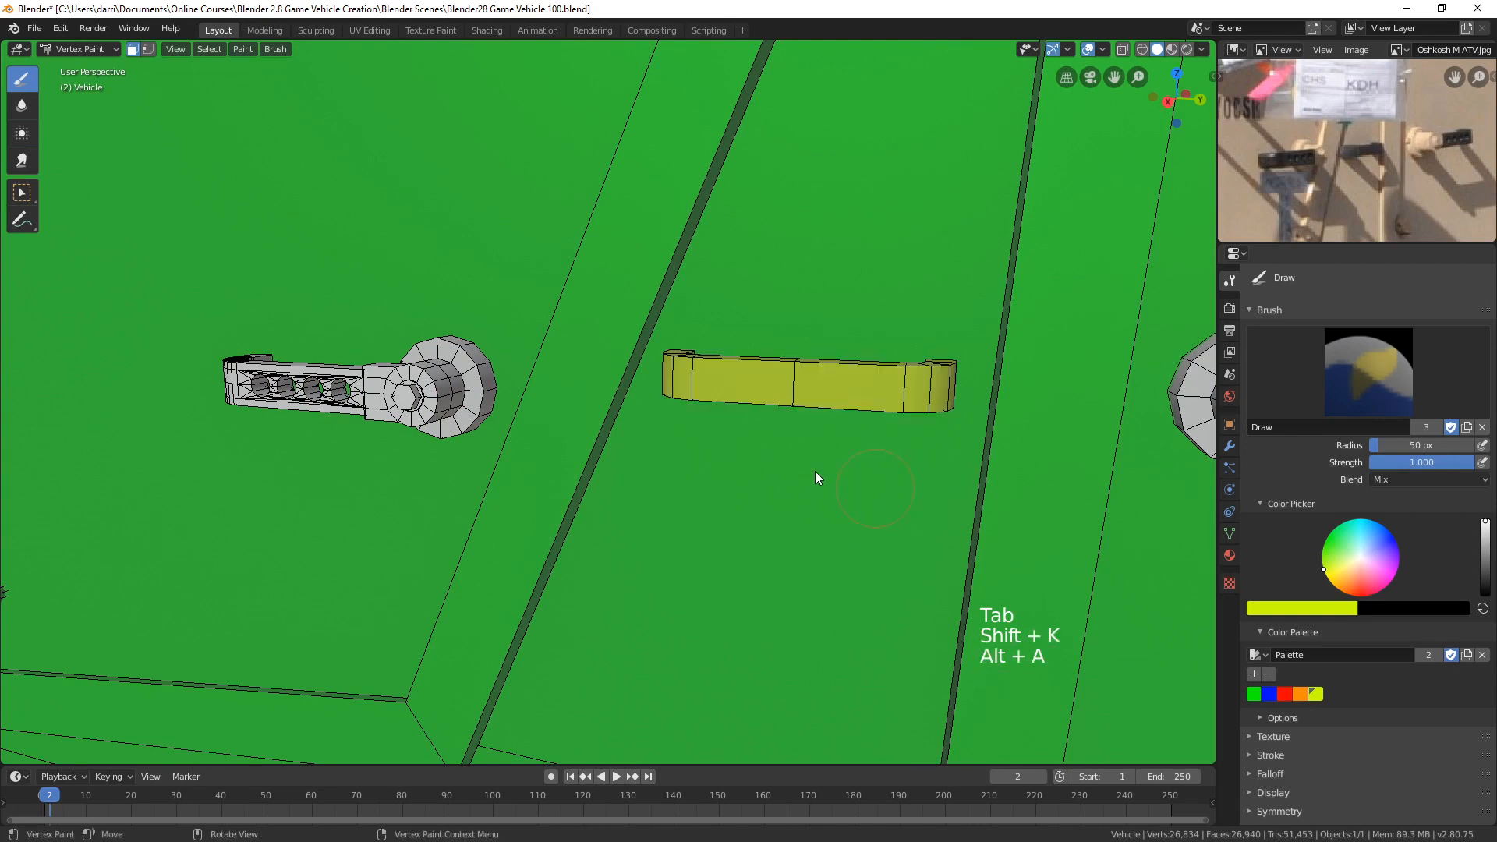
- Return to mesh editing and select the whole linked front lever handle on this side of the vehicle
{"action": "mouse_move", "coordinate": [682, 460]}
{"action": "middle_mouse_down"}
{"action": "mouse_move", "coordinate": [714, 461]}
{"action": "mouse_move", "coordinate": [703, 447]}
{"action": "middle_mouse_up"}
{"action": "key", "text": "Tab"}
{"action": "key", "text": "l"}
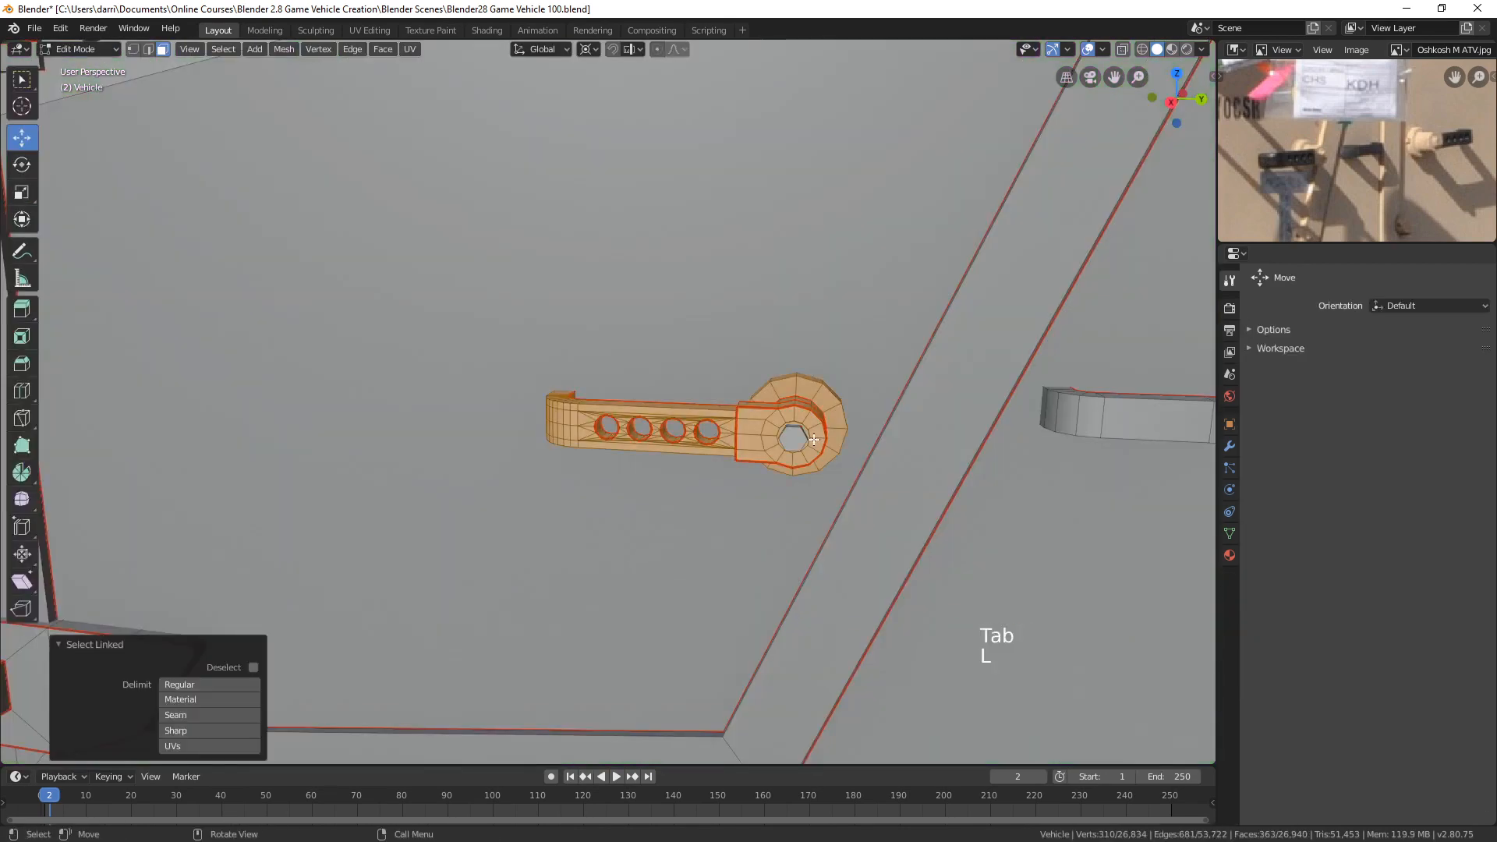
{"action": "key", "text": "KP_Decimal"}
{"action": "middle_click_drag", "start_coordinate": [760, 439], "coordinate": [816, 446]}
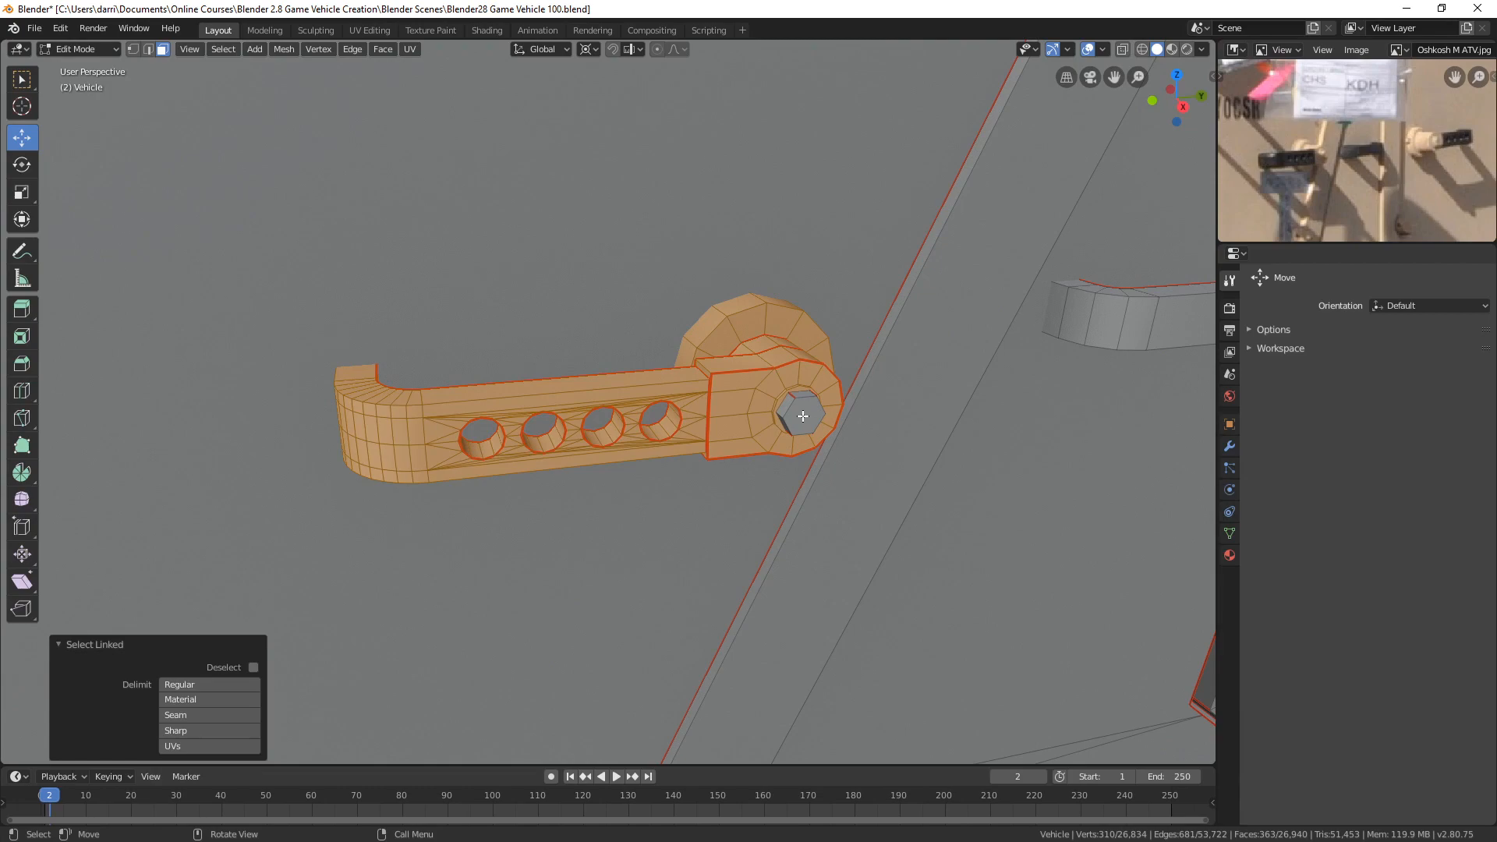
- Examine the door handles on the vehicle's other side and compare them with the selected lever handle
{"action": "scroll", "coordinate": [735, 552], "scroll_direction": "down", "scroll_amount": 10}
{"action": "middle_click_drag", "start_coordinate": [748, 525], "coordinate": [682, 465]}
{"action": "scroll", "coordinate": [741, 437], "scroll_direction": "down", "scroll_amount": 4}
{"action": "scroll", "coordinate": [535, 502], "scroll_direction": "up", "scroll_amount": 2}
{"action": "middle_click_drag", "start_coordinate": [535, 501], "coordinate": [535, 495], "text": "shift"}
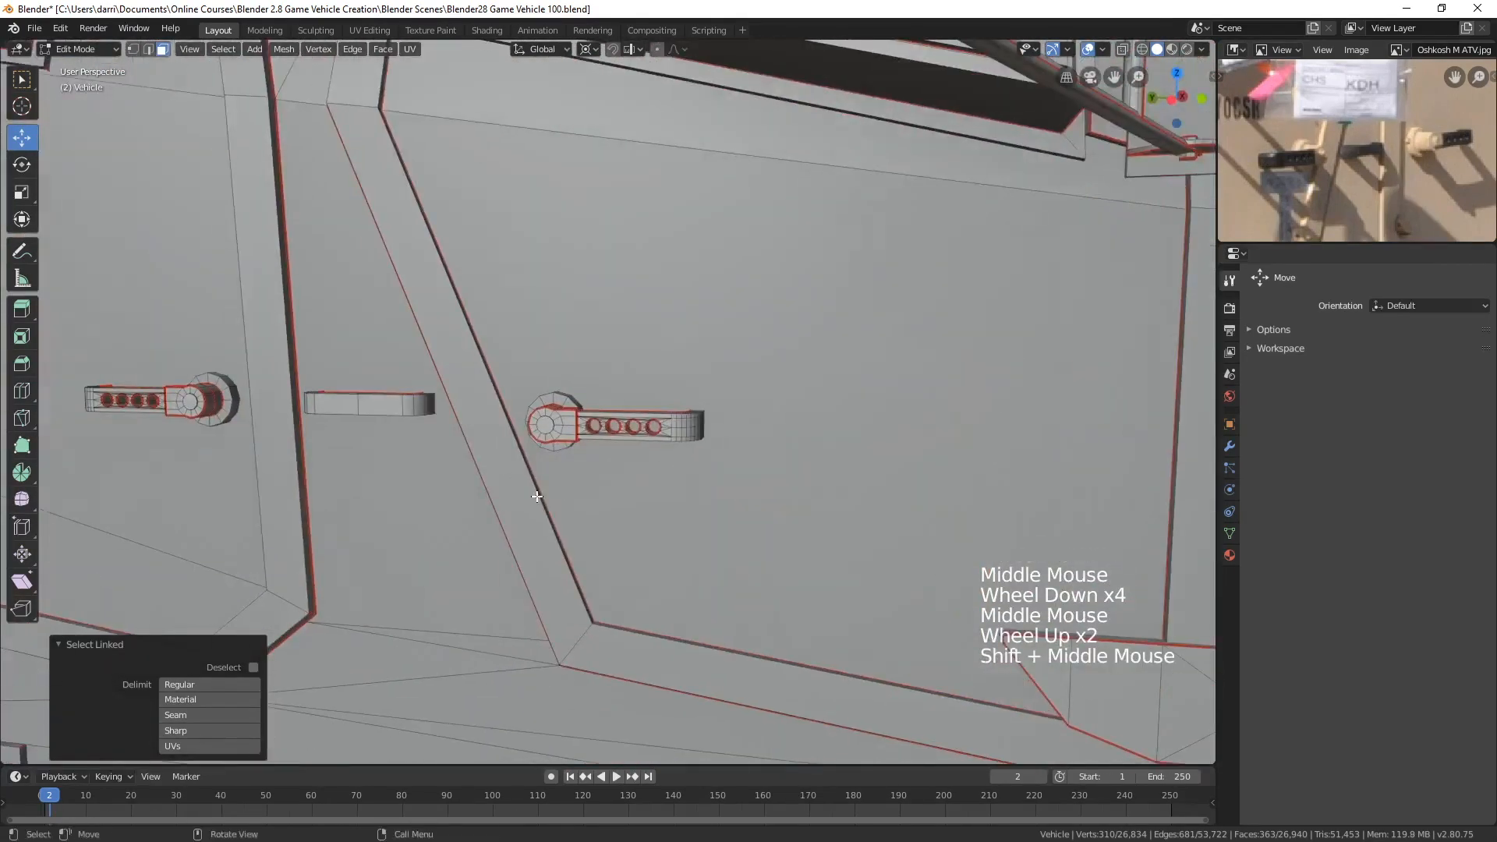
{"action": "scroll", "coordinate": [561, 491], "scroll_direction": "up", "scroll_amount": 3}
{"action": "scroll", "coordinate": [561, 491], "scroll_direction": "down", "scroll_amount": 2}
{"action": "scroll", "coordinate": [643, 463], "scroll_direction": "down", "scroll_amount": 6}
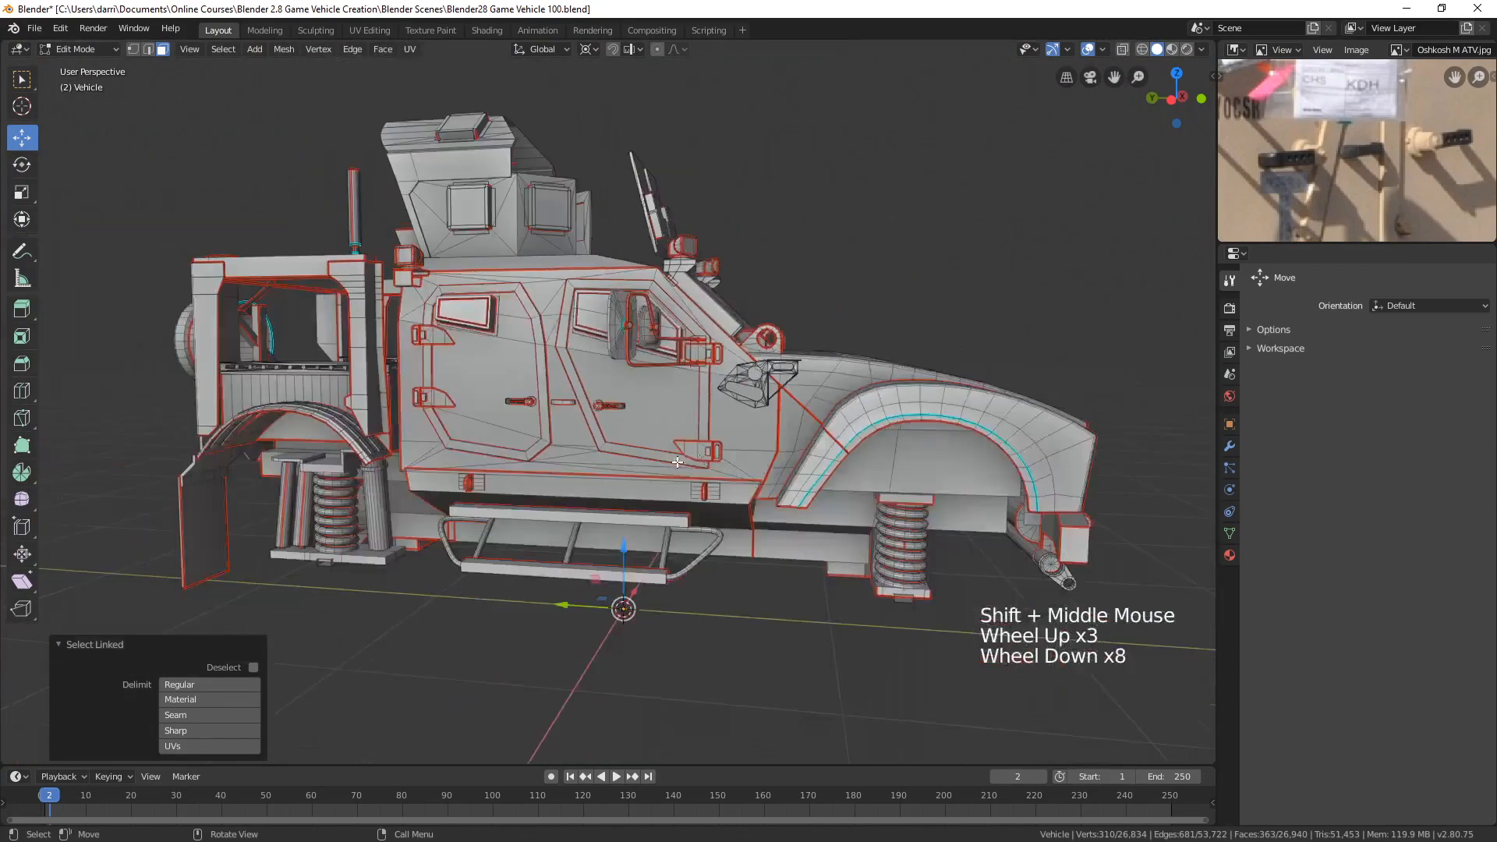
{"action": "mouse_move", "coordinate": [643, 463]}
{"action": "middle_mouse_down"}
{"action": "mouse_move", "coordinate": [572, 476]}
{"action": "mouse_move", "coordinate": [688, 458]}
{"action": "mouse_move", "coordinate": [662, 471]}
{"action": "middle_mouse_up"}
{"action": "scroll", "coordinate": [573, 468], "scroll_direction": "up", "scroll_amount": 1}
{"action": "scroll", "coordinate": [573, 469], "scroll_direction": "up", "scroll_amount": 7}
{"action": "scroll", "coordinate": [572, 471], "scroll_direction": "up", "scroll_amount": 1, "text": "shift"}
{"action": "scroll", "coordinate": [571, 477], "scroll_direction": "up", "scroll_amount": 4}
- Select both complete lever handles on this side, including their separate hexagonal bolt heads
{"action": "key", "text": "l"}
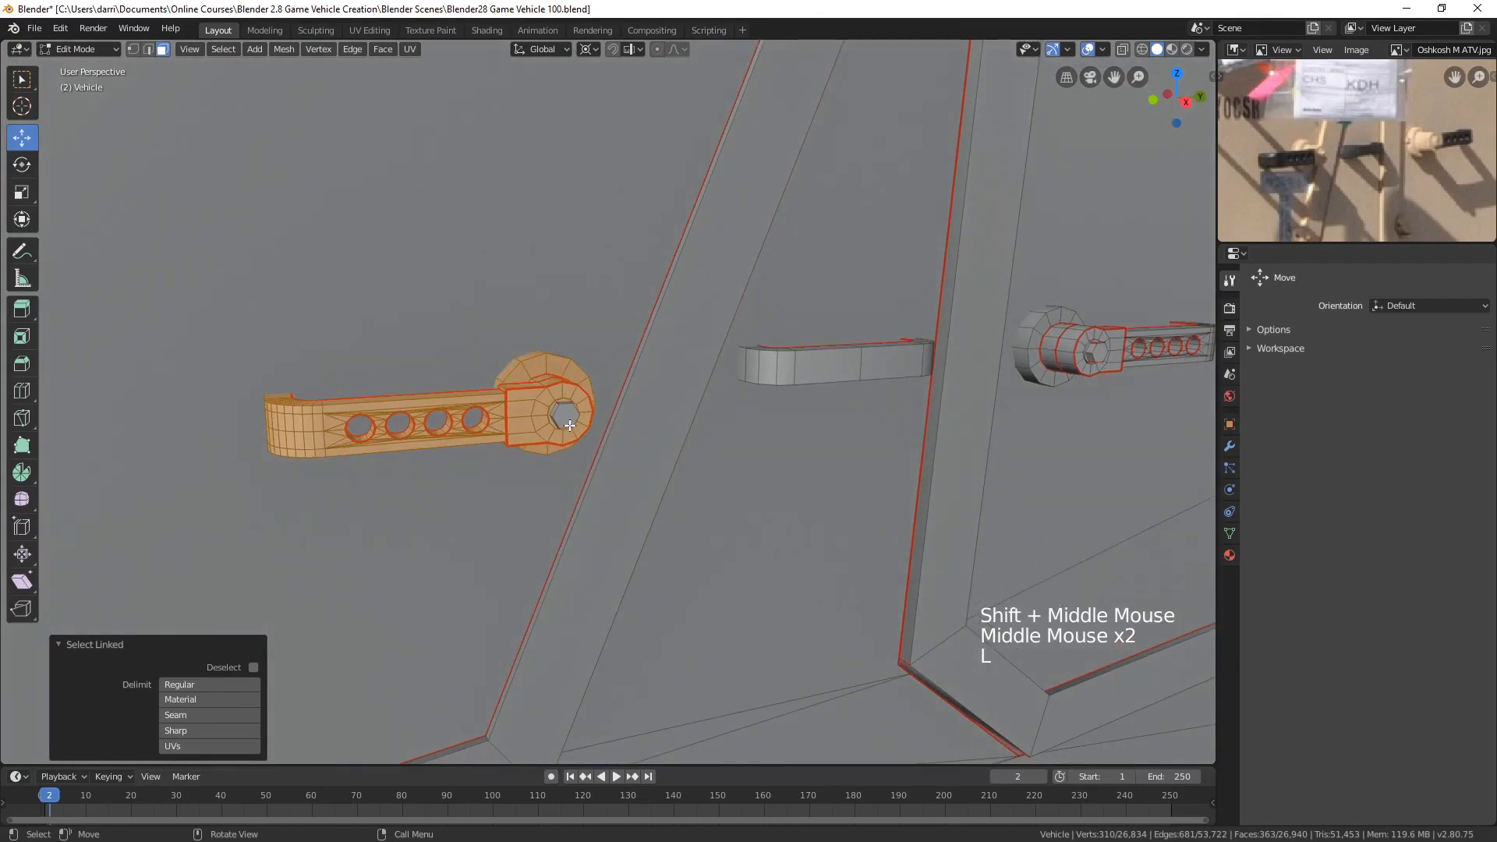
{"action": "key", "text": "l"}
{"action": "middle_click_drag", "start_coordinate": [618, 433], "coordinate": [610, 442]}
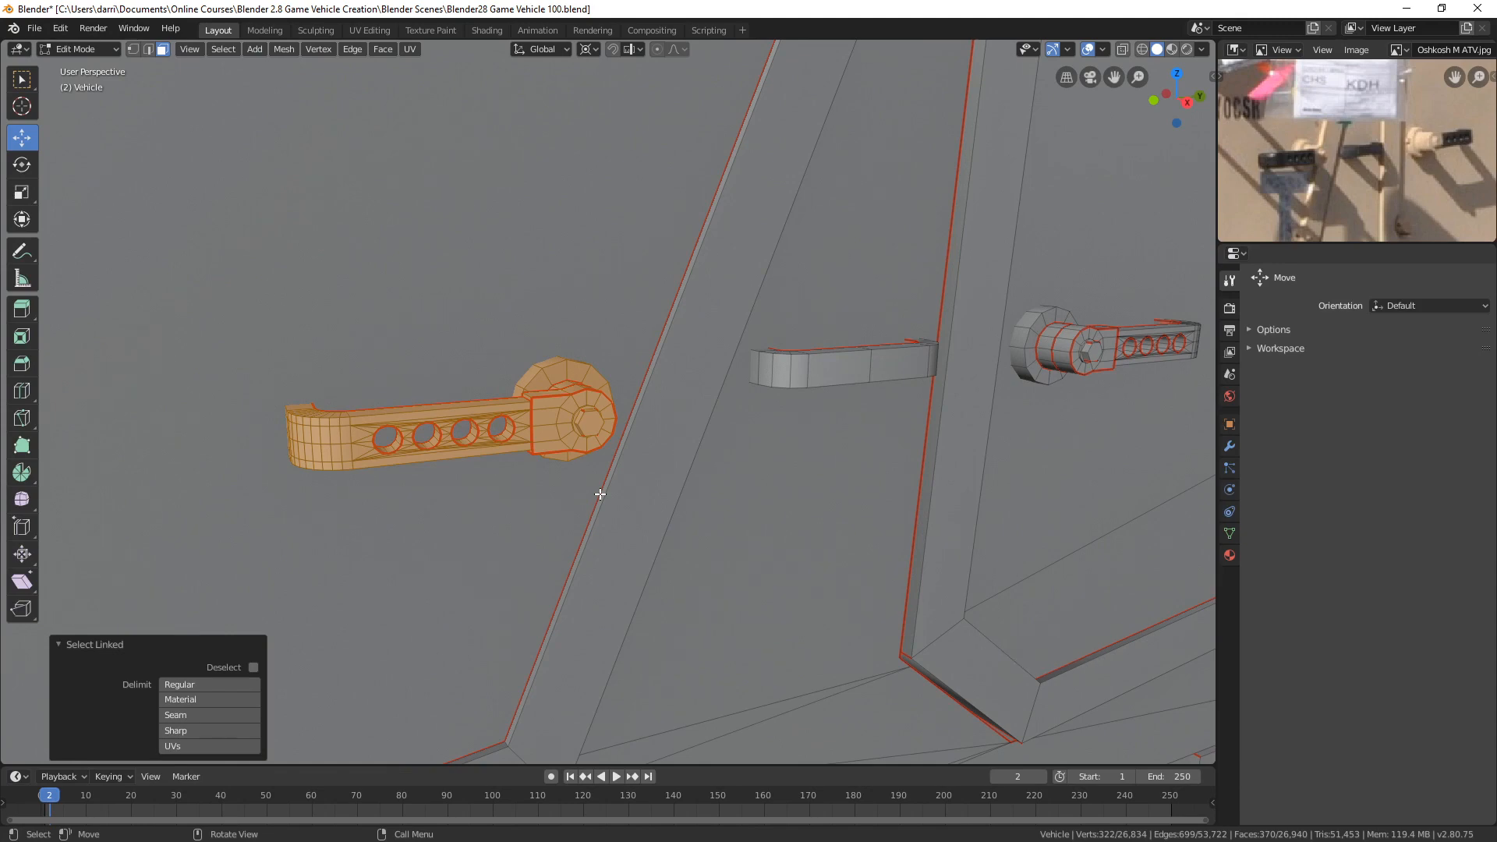
{"action": "key", "text": "l"}
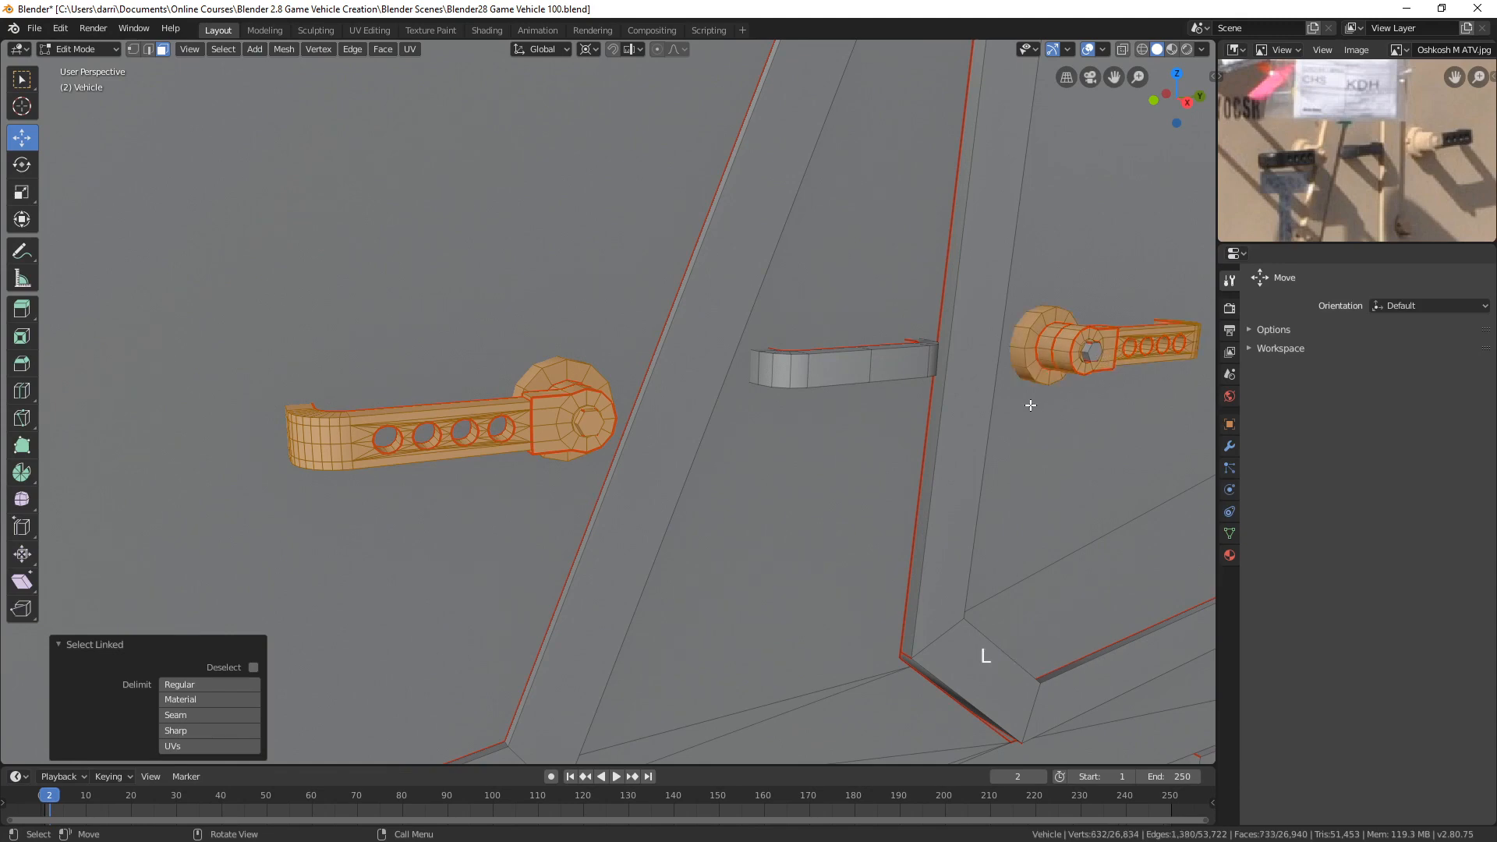
{"action": "key", "text": "l"}
- Fill both selected lever handles and their bolts with the palette's green, return to mesh editing and deselect everything
{"action": "key", "text": "Tab"}
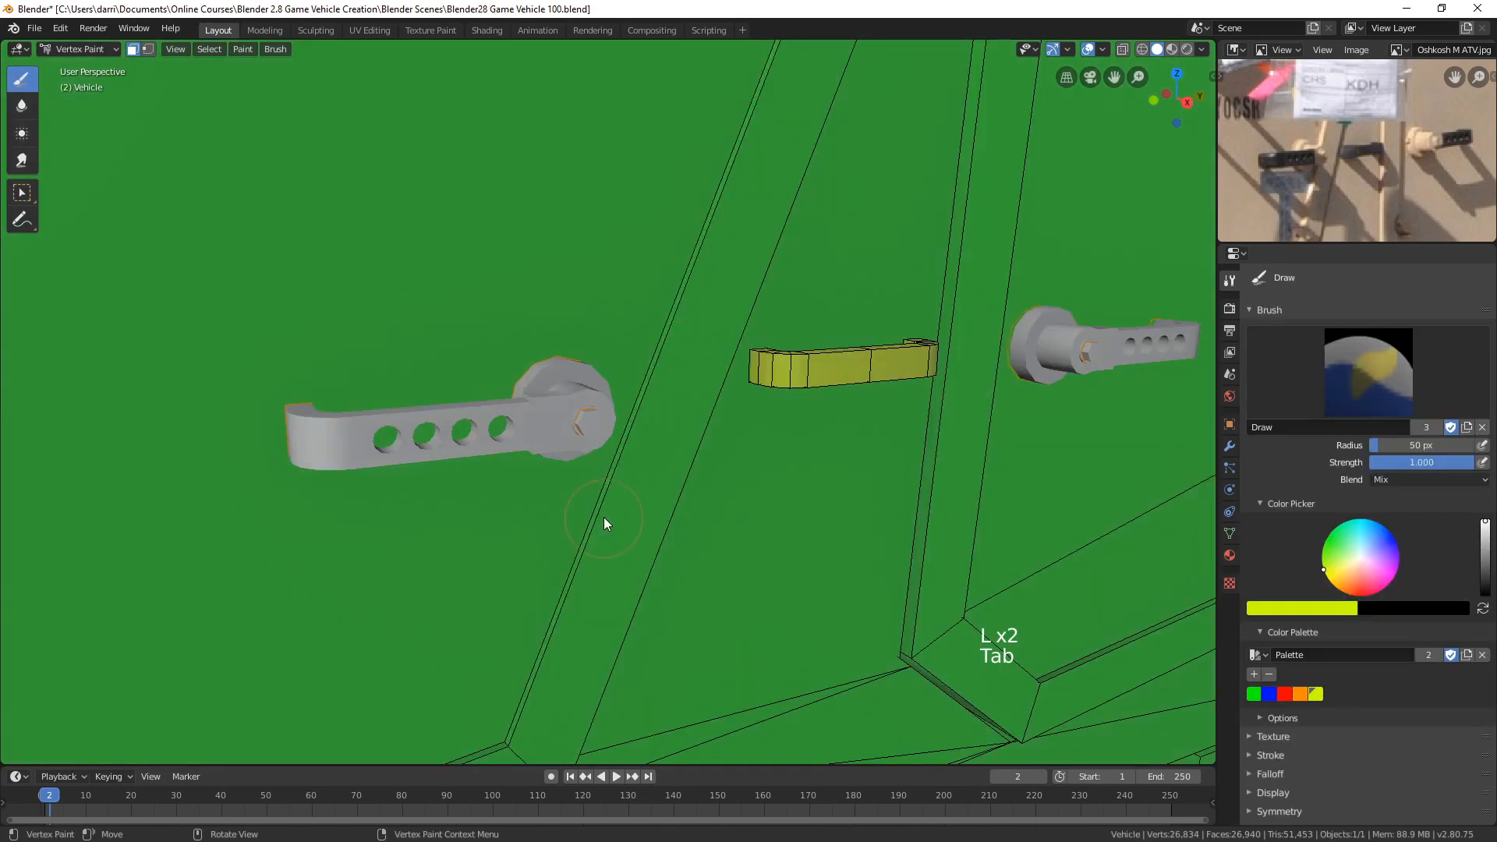
{"action": "left_click", "coordinate": [1253, 694]}
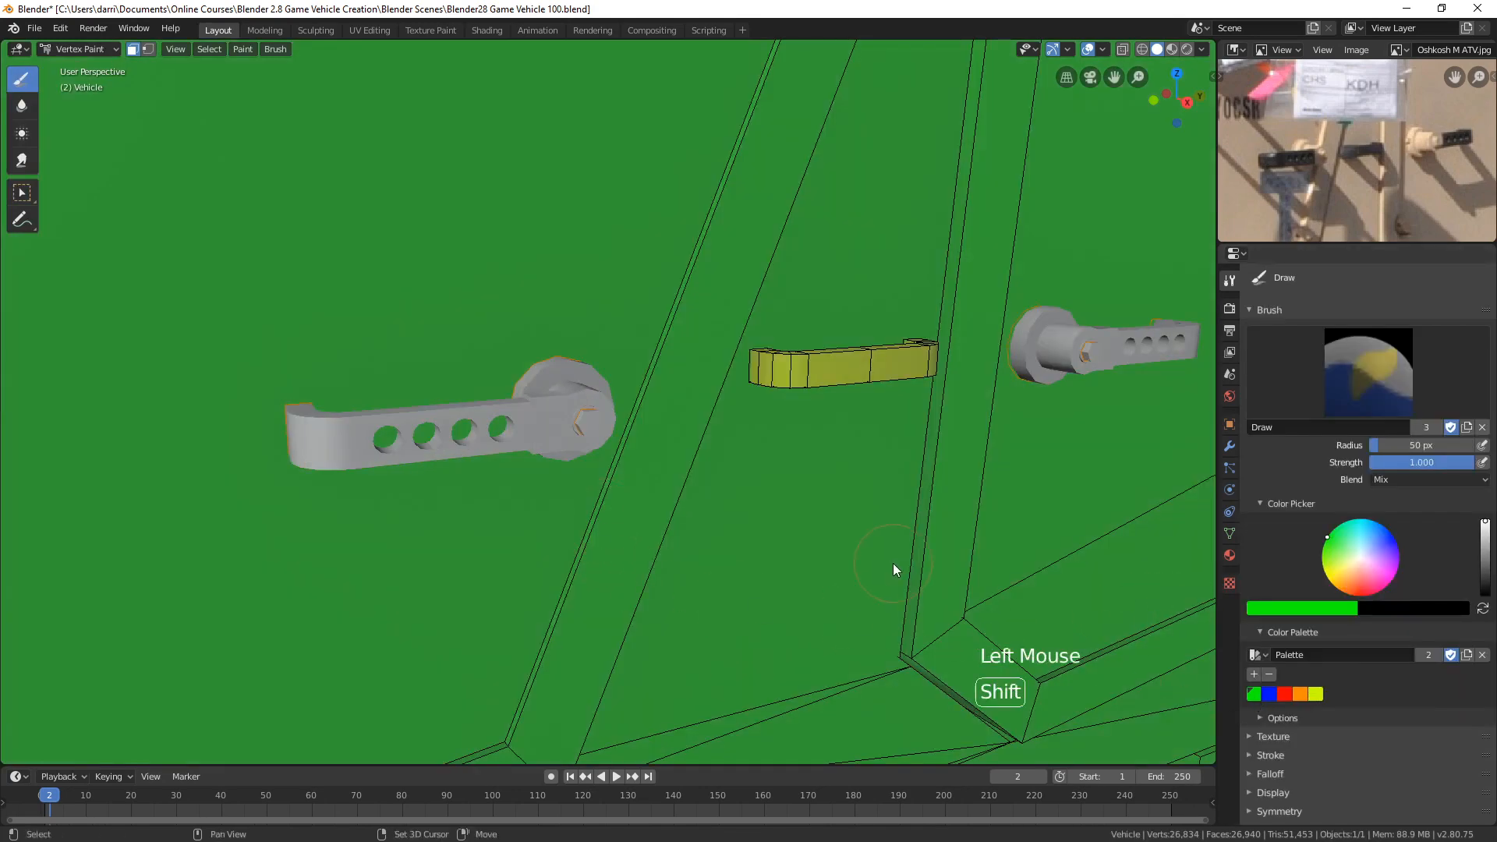
{"action": "key", "text": "shift+k"}
{"action": "key", "text": "Tab"}
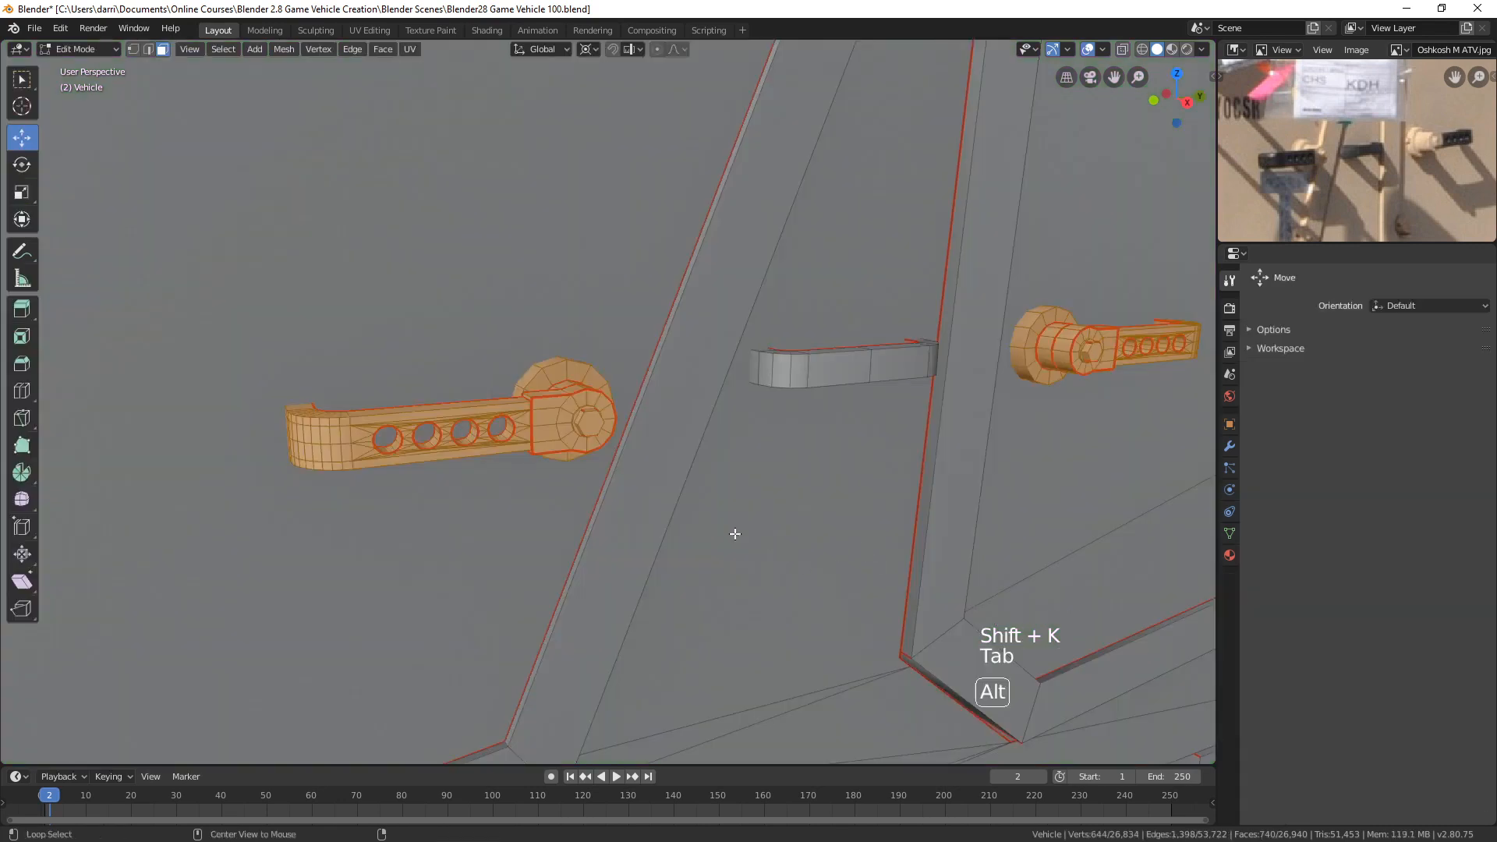
{"action": "key", "text": "alt+a"}
- Select only this side's front lever grip, its back faces and the inner faces of its four holes, using the seam limit
{"action": "key", "text": "l"}
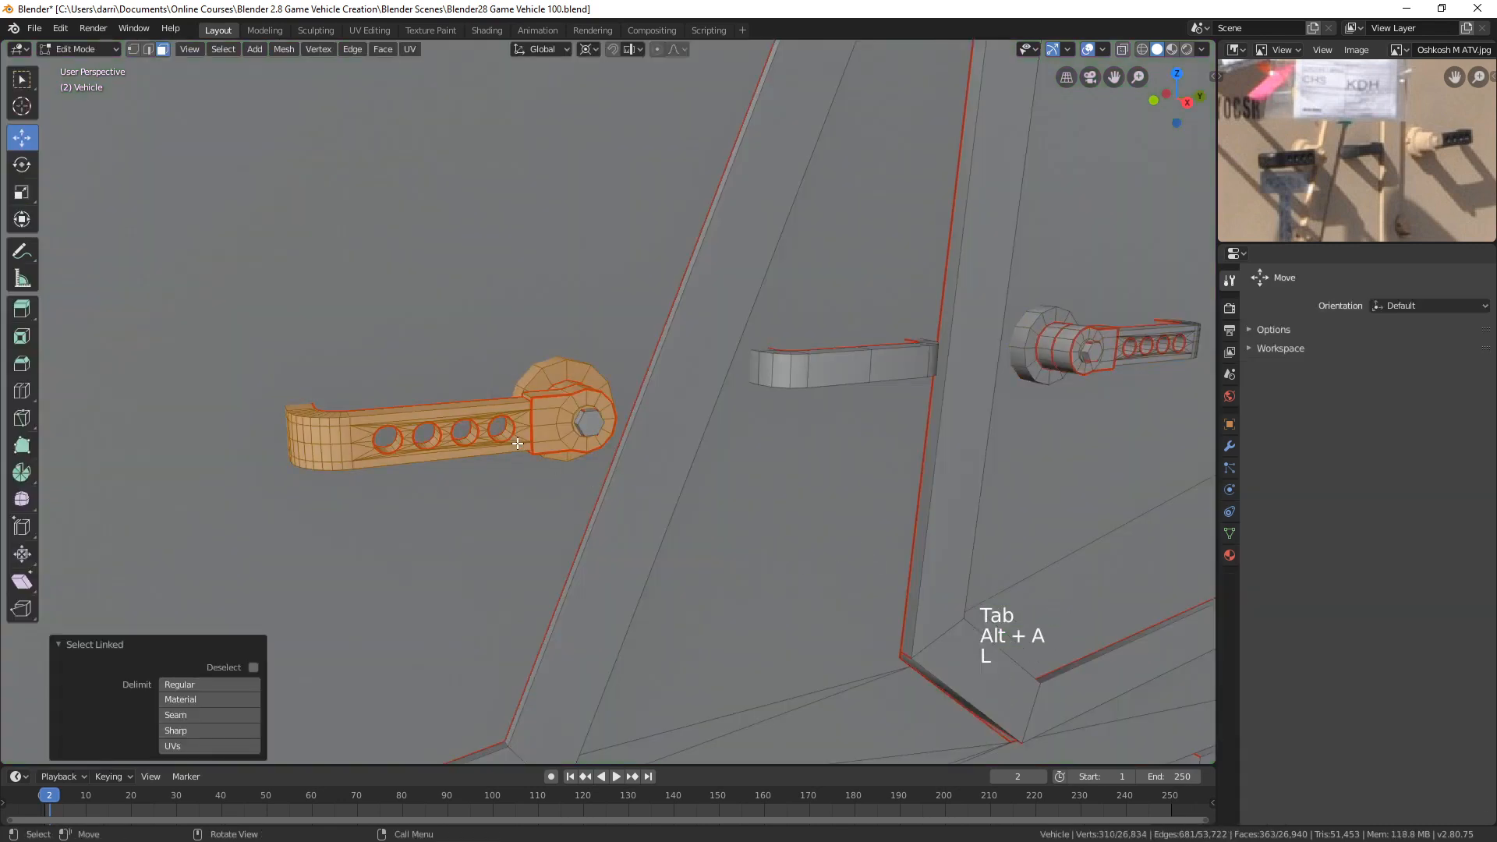
{"action": "left_click", "coordinate": [184, 715]}
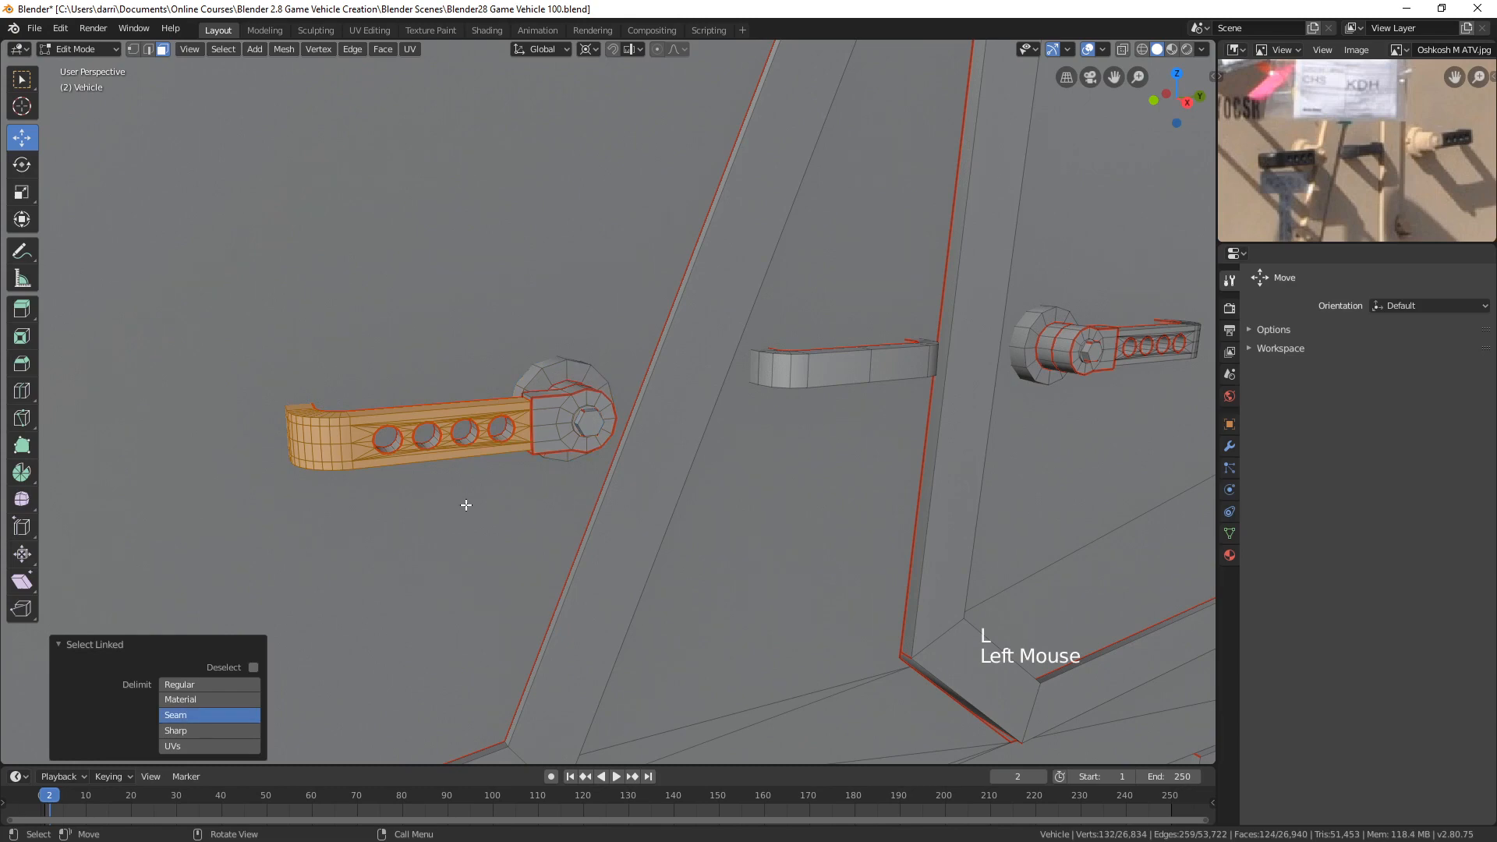
{"action": "key", "text": "KP_Decimal"}
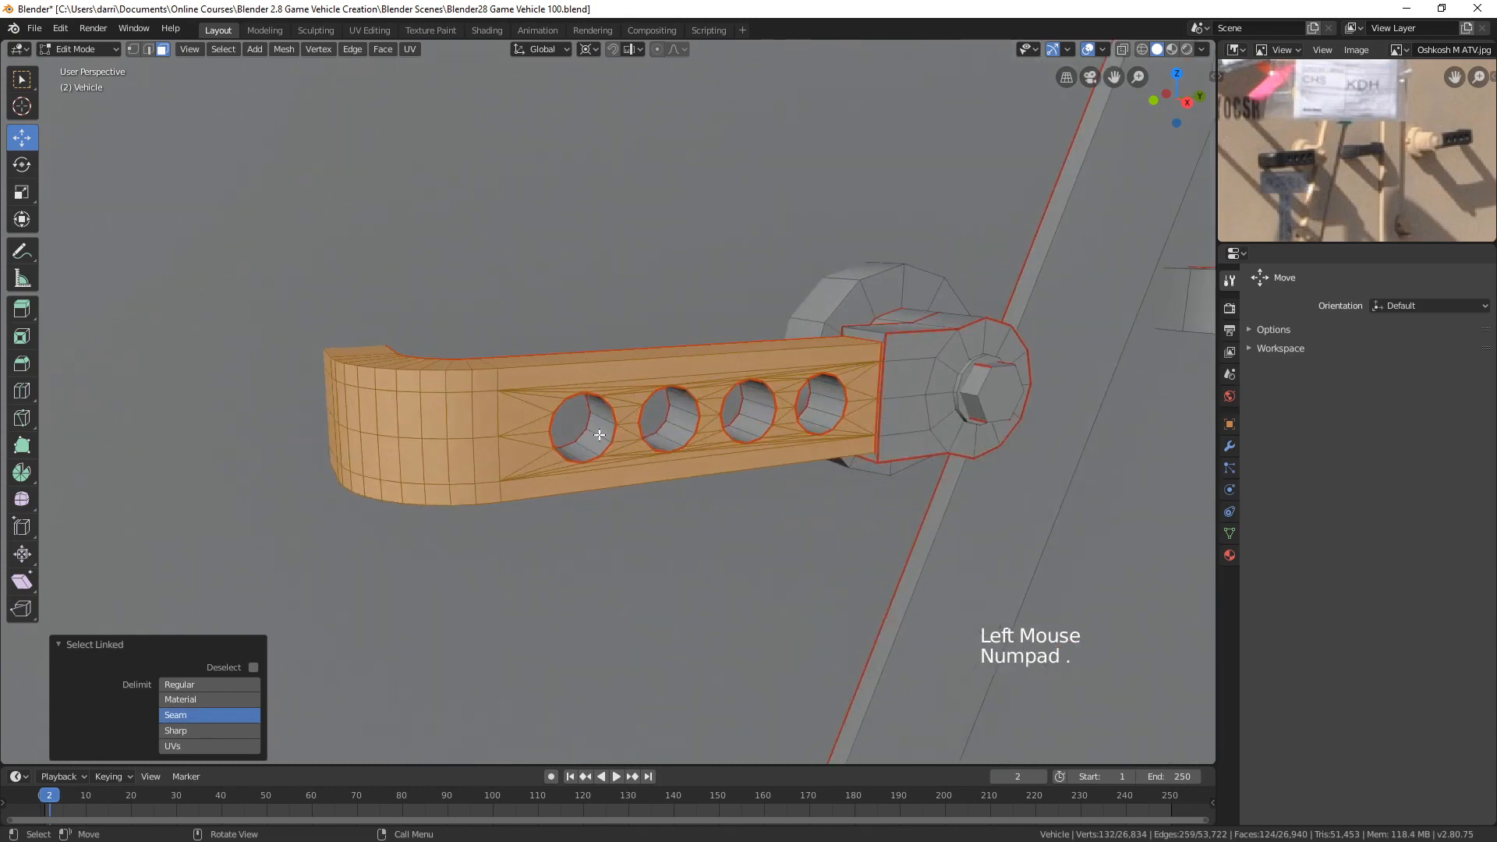
{"action": "key", "text": "l"}
{"action": "key", "text": "l"}
{"action": "key", "text": "l"}
{"action": "key", "text": "l"}
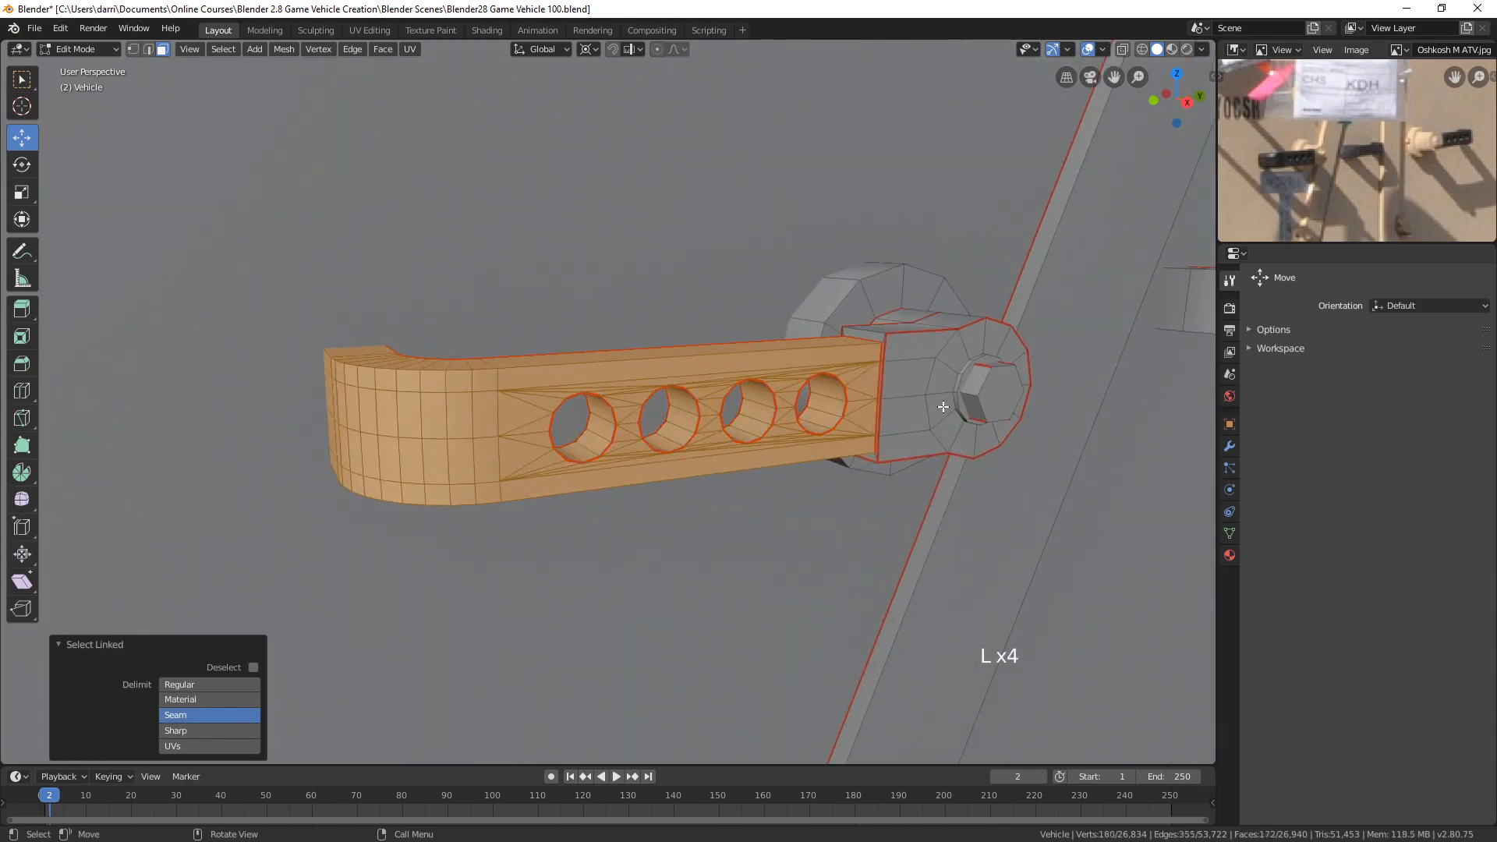
{"action": "middle_click_drag", "start_coordinate": [942, 406], "coordinate": [714, 317]}
{"action": "key", "text": "l"}
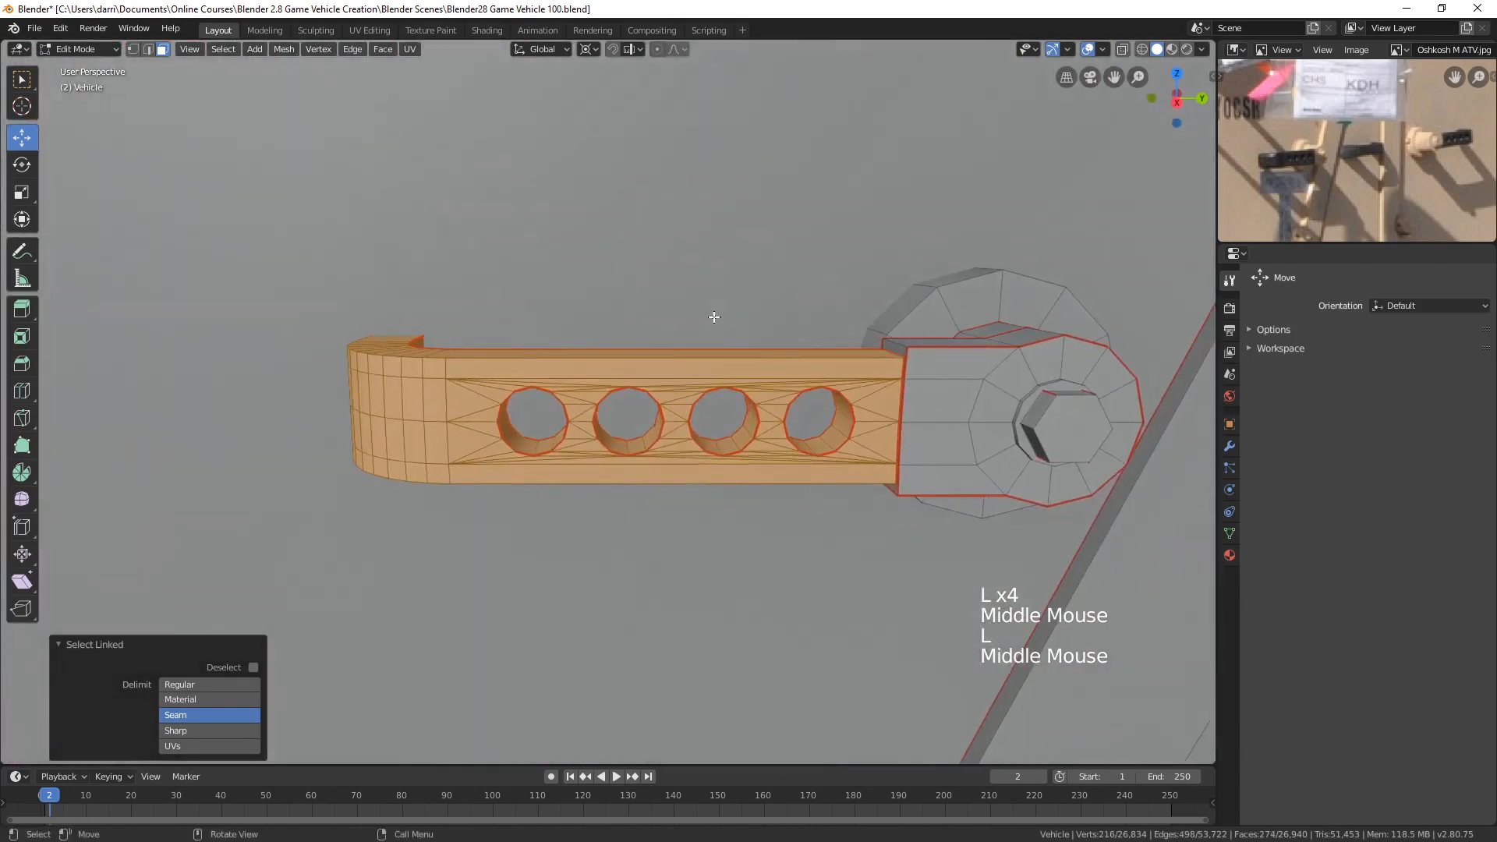
- Fill the selected grip on this side's front lever with the palette's yellow and deselect it
{"action": "key", "text": "Tab"}
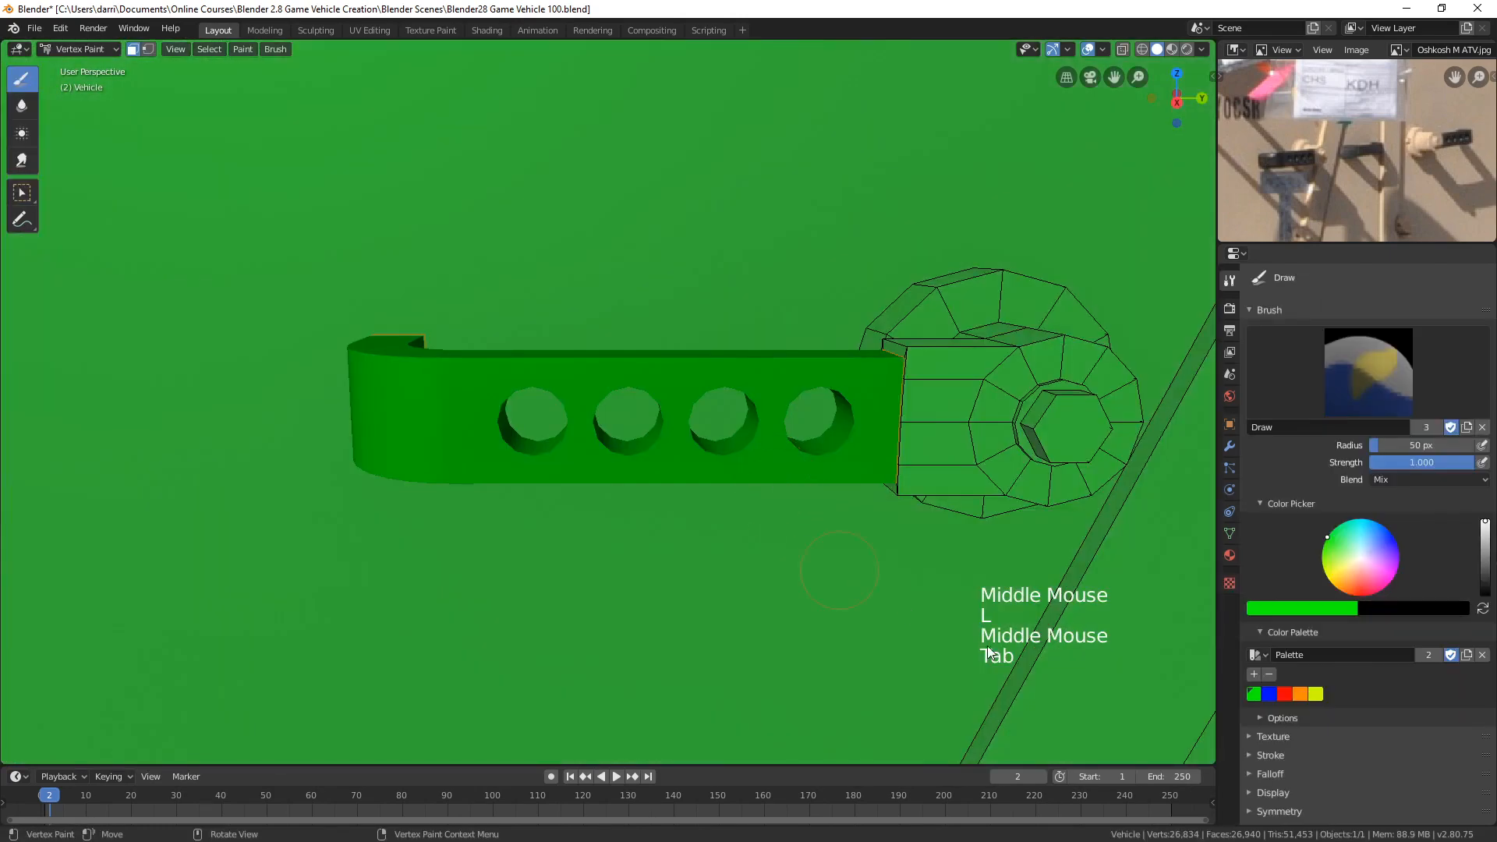
{"action": "left_click", "coordinate": [1316, 693]}
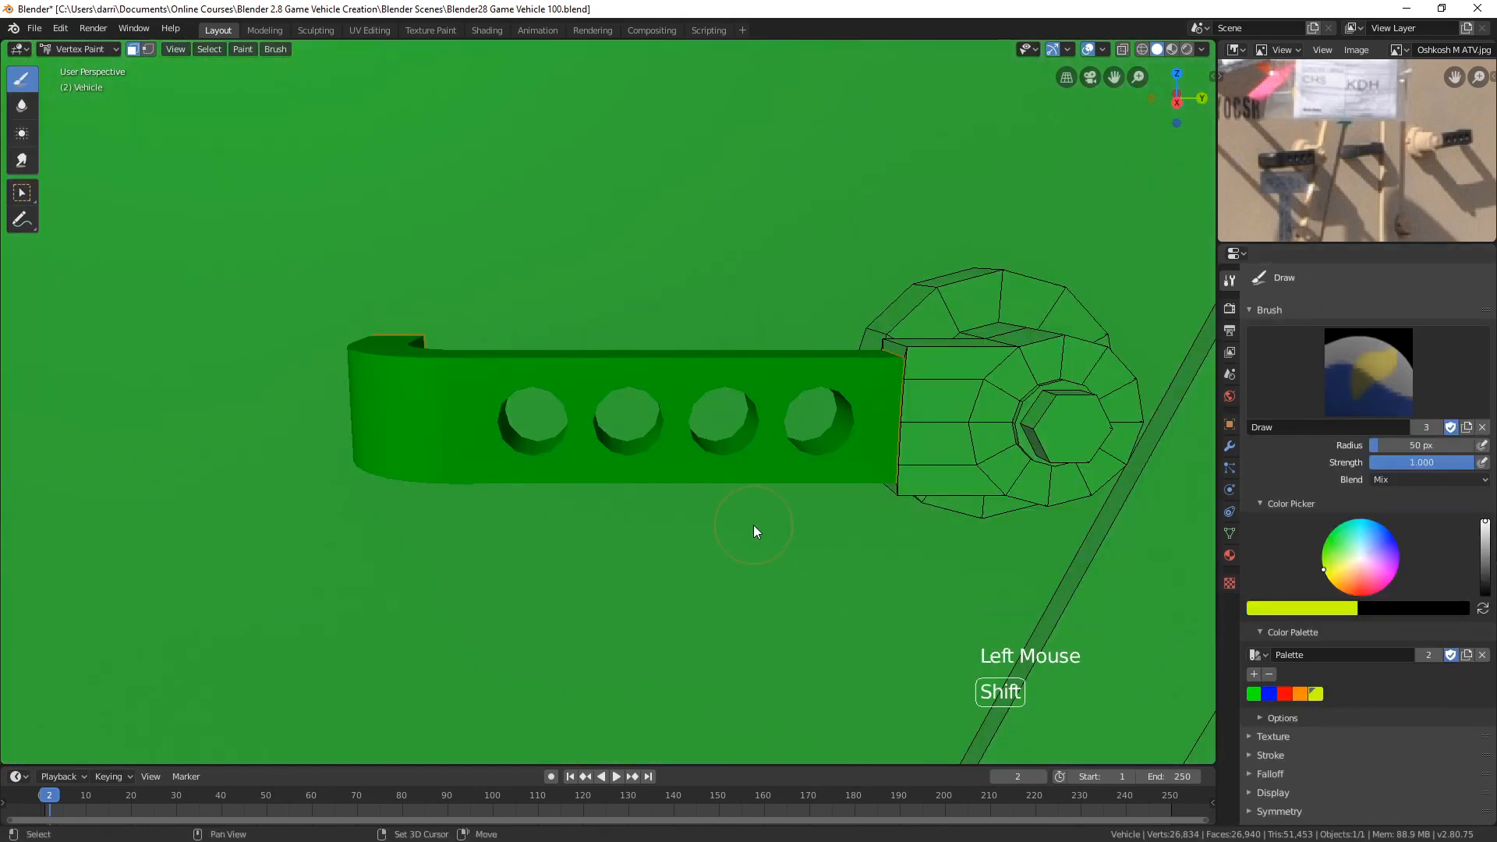
{"action": "key", "text": "shift+k"}
{"action": "key", "text": "alt+a"}
{"action": "scroll", "coordinate": [788, 399], "scroll_direction": "down", "scroll_amount": 6}
{"action": "middle_click_drag", "start_coordinate": [990, 399], "coordinate": [562, 401], "text": "shift"}
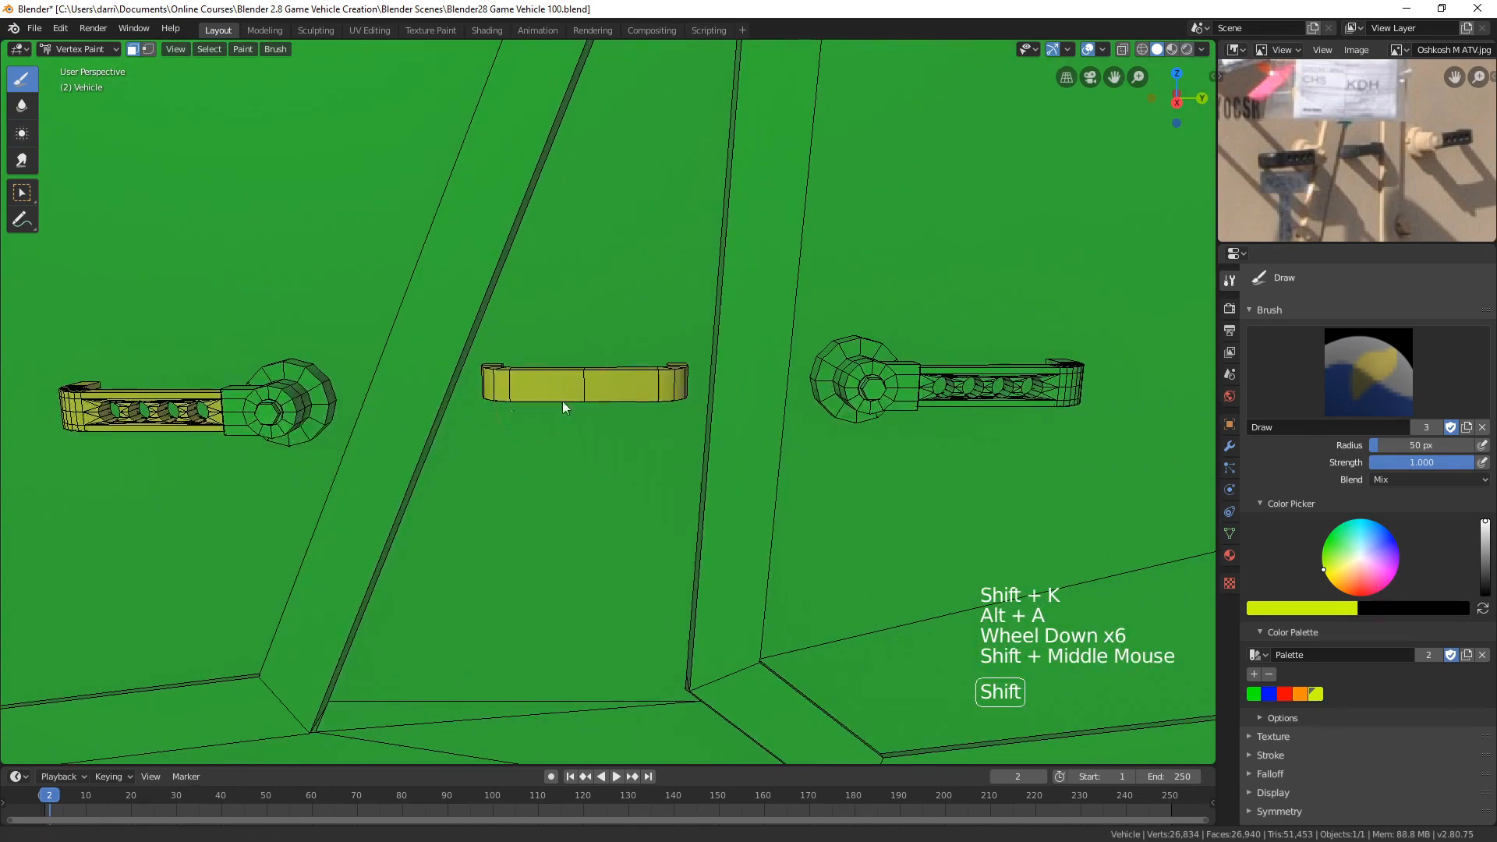
- In mesh editing, select this side's rear lever grip with its back faces and four hole interiors, limited by seam
{"action": "key", "text": "Tab"}
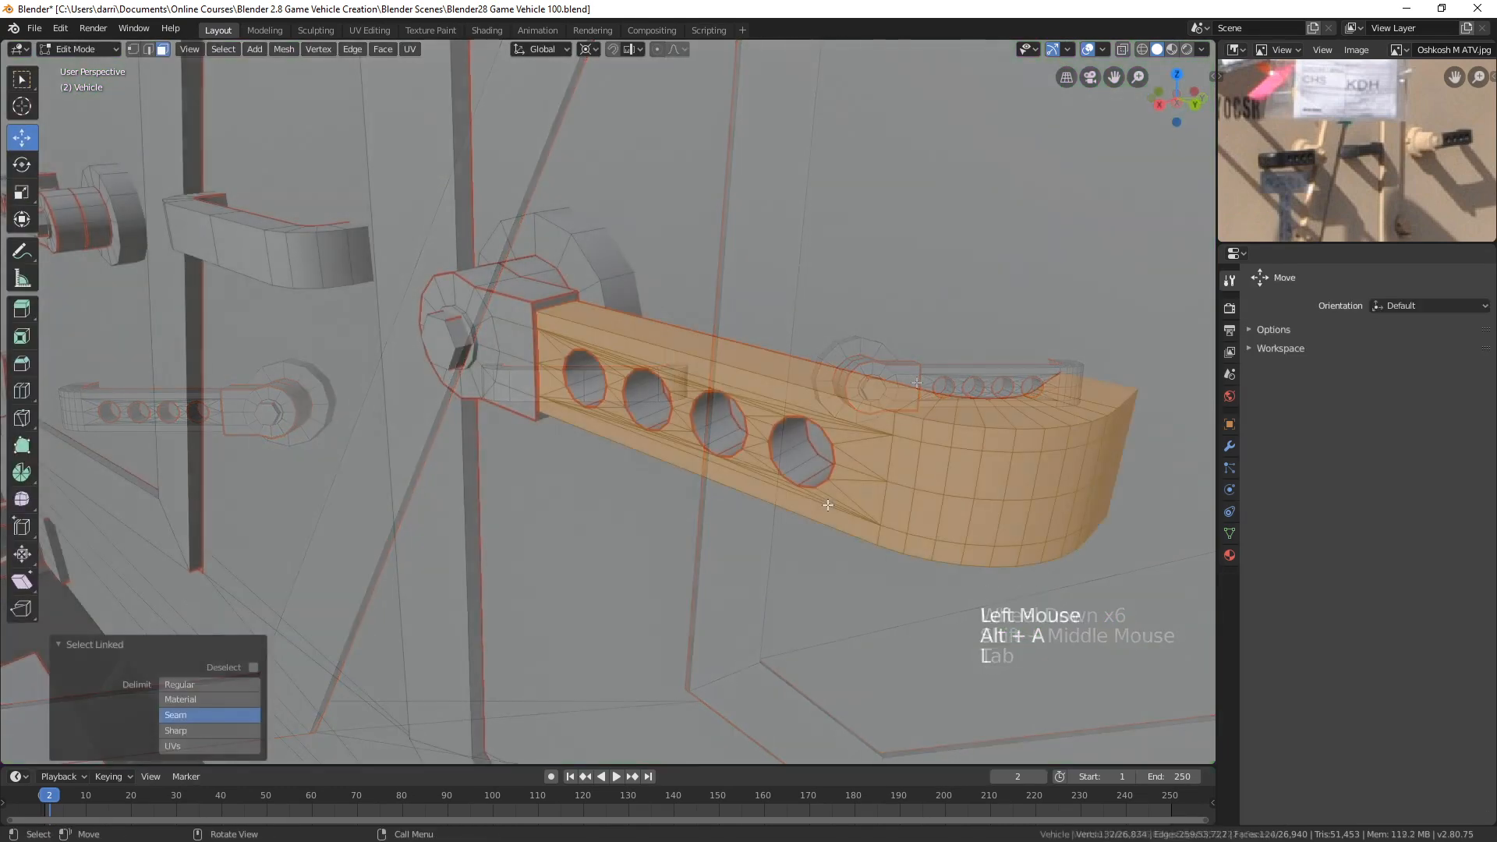
{"action": "key", "text": "l"}
{"action": "key", "text": "l"}
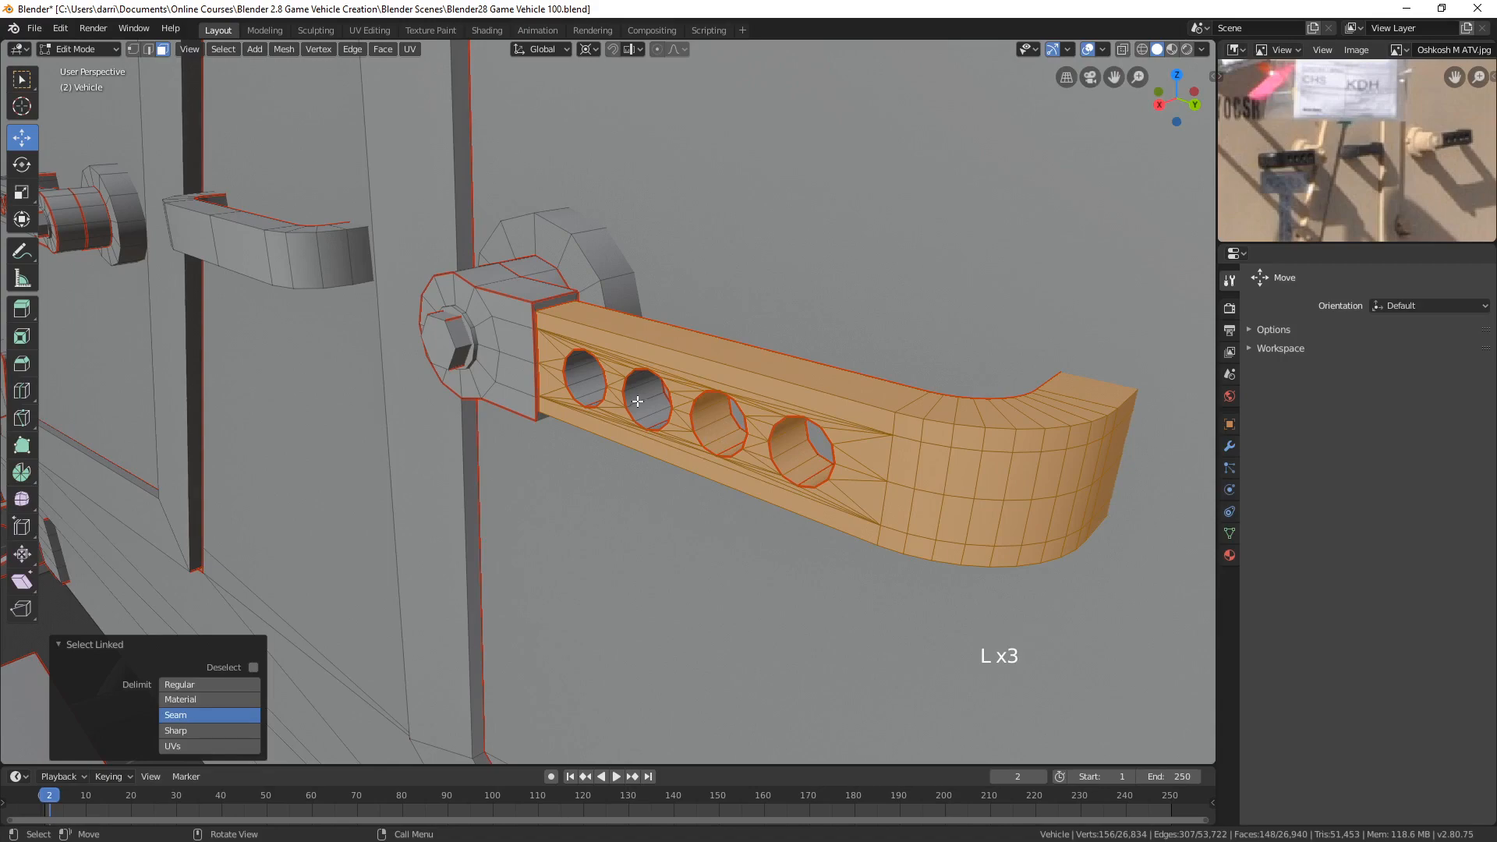
{"action": "key", "text": "l"}
{"action": "key", "text": "l"}
{"action": "middle_click_drag", "start_coordinate": [601, 393], "coordinate": [1113, 494]}
{"action": "key", "text": "l"}
{"action": "mouse_move", "coordinate": [640, 216]}
{"action": "middle_mouse_down"}
{"action": "mouse_move", "coordinate": [835, 418]}
{"action": "mouse_move", "coordinate": [732, 471]}
{"action": "middle_mouse_up"}
- Fill the selected rear lever grip on this side with yellow in Vertex Paint and deselect it
{"action": "key", "text": "Tab"}
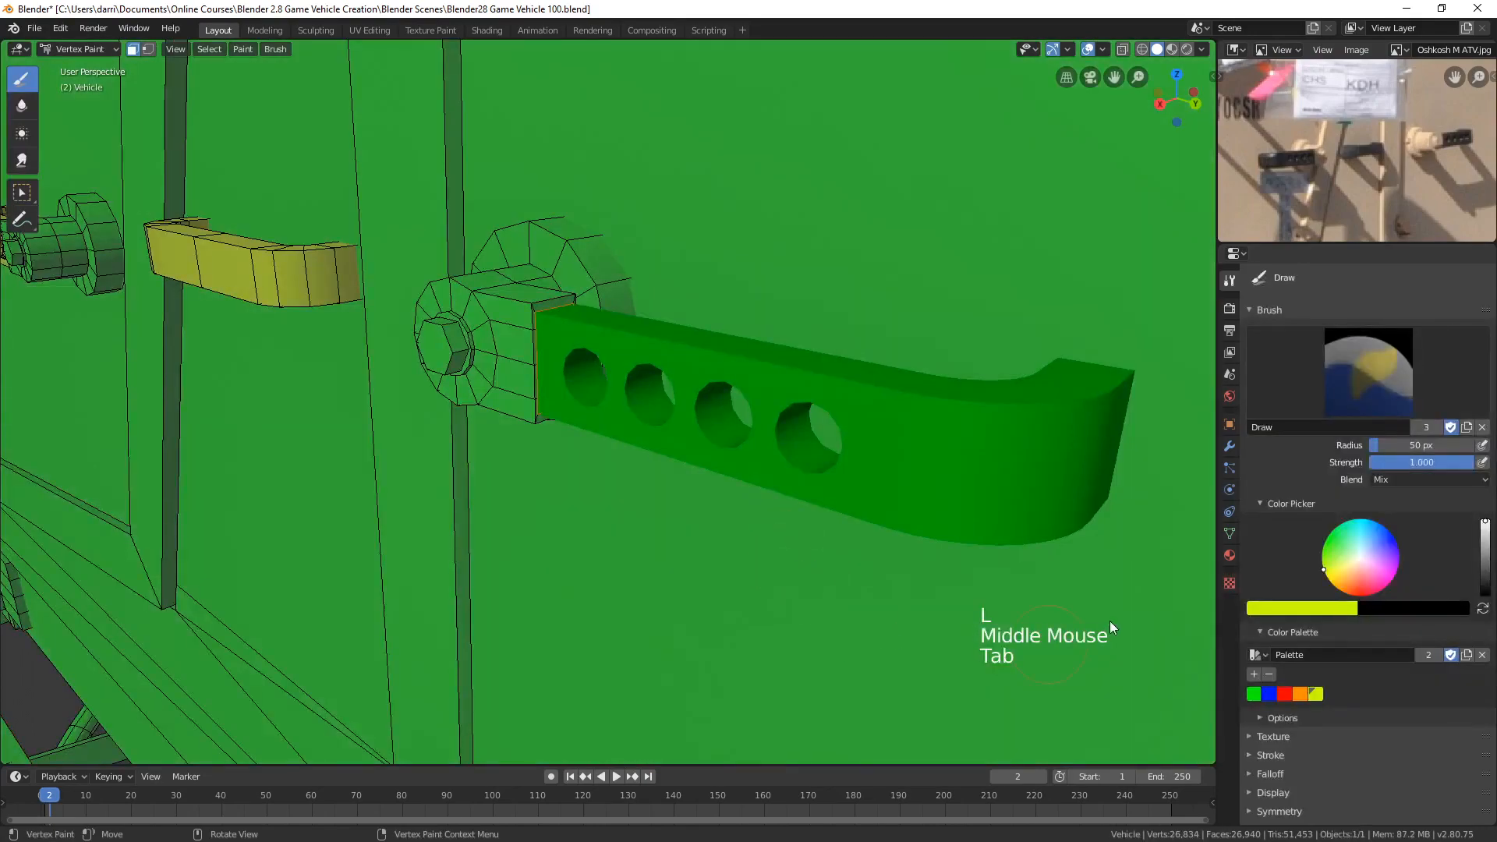
{"action": "key", "text": "shift+k"}
{"action": "key", "text": "alt+a"}
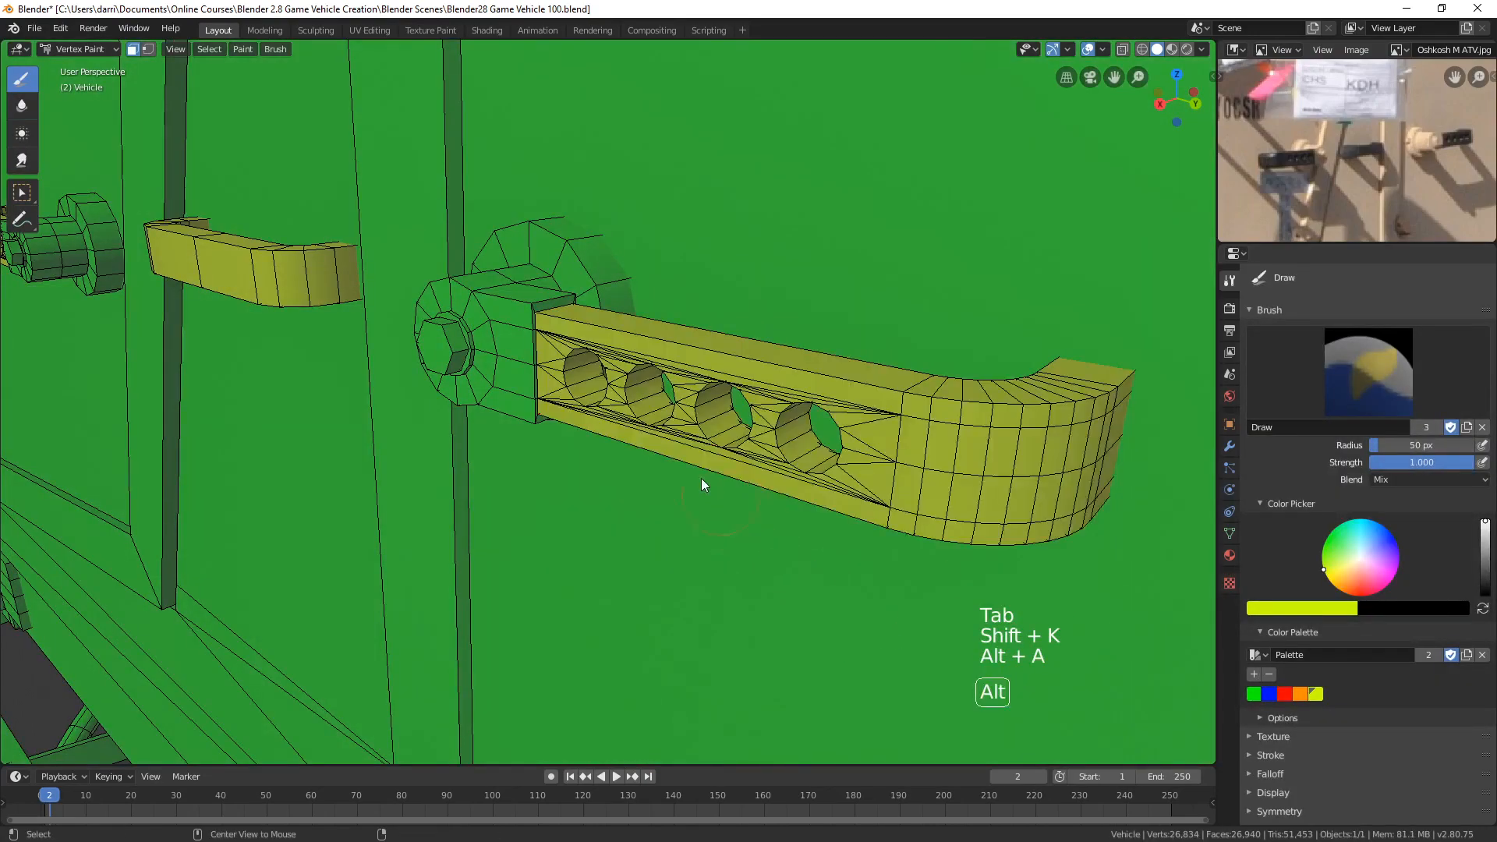
- In mesh editing, select the hexagonal pivot bolt heads of both door levers on this side, limited by seam
{"action": "scroll", "coordinate": [705, 476], "scroll_direction": "down", "scroll_amount": 6}
{"action": "scroll", "coordinate": [704, 475], "scroll_direction": "down", "scroll_amount": 7}
{"action": "middle_click_drag", "start_coordinate": [564, 493], "coordinate": [613, 431], "text": "shift"}
{"action": "middle_click_drag", "start_coordinate": [612, 431], "coordinate": [676, 398]}
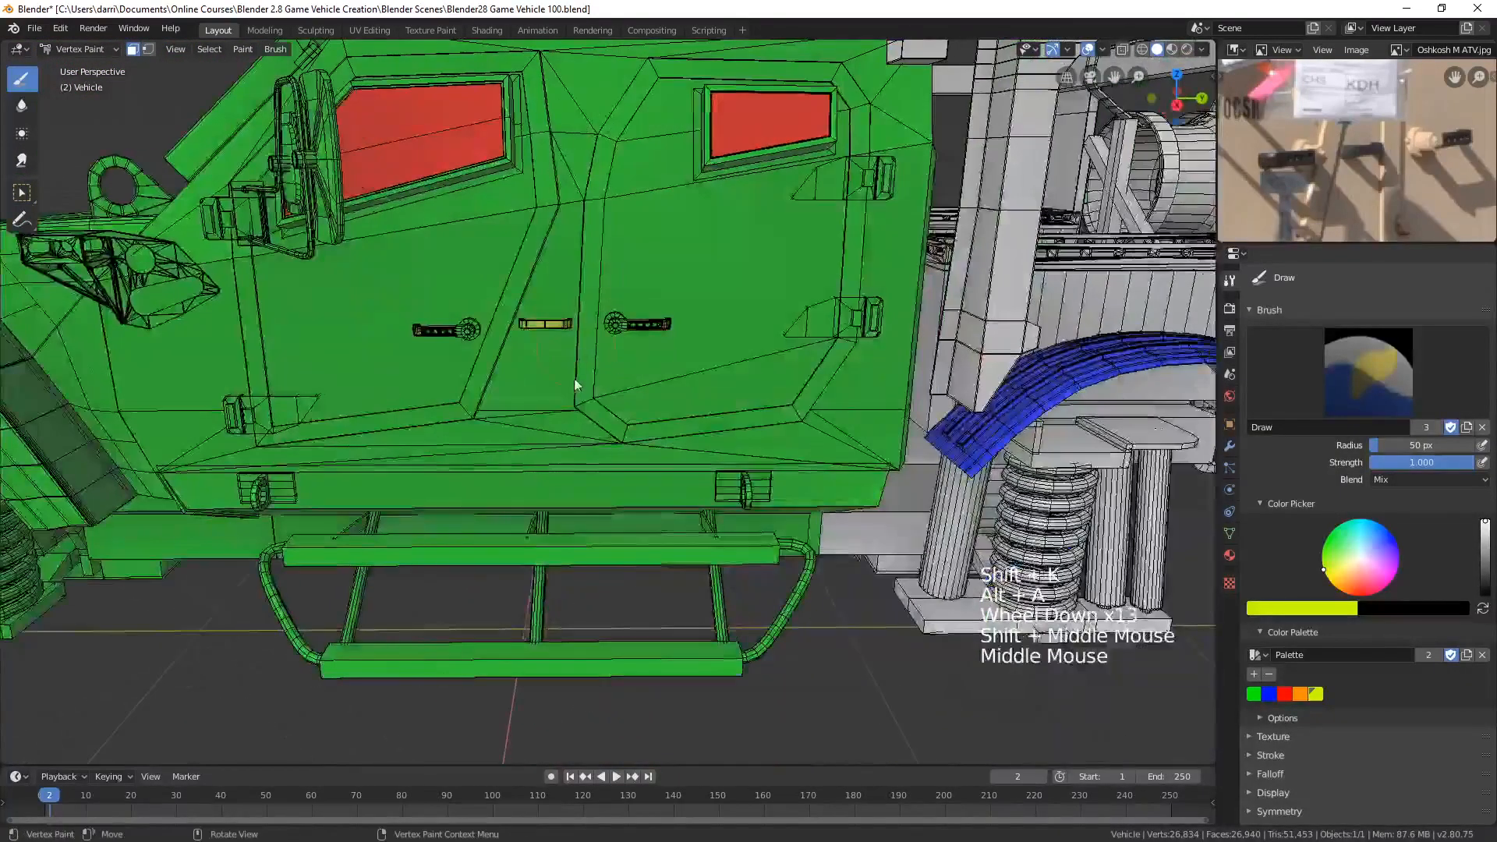
{"action": "scroll", "coordinate": [546, 378], "scroll_direction": "up", "scroll_amount": 4}
{"action": "middle_click_drag", "start_coordinate": [531, 374], "coordinate": [721, 441], "text": "shift"}
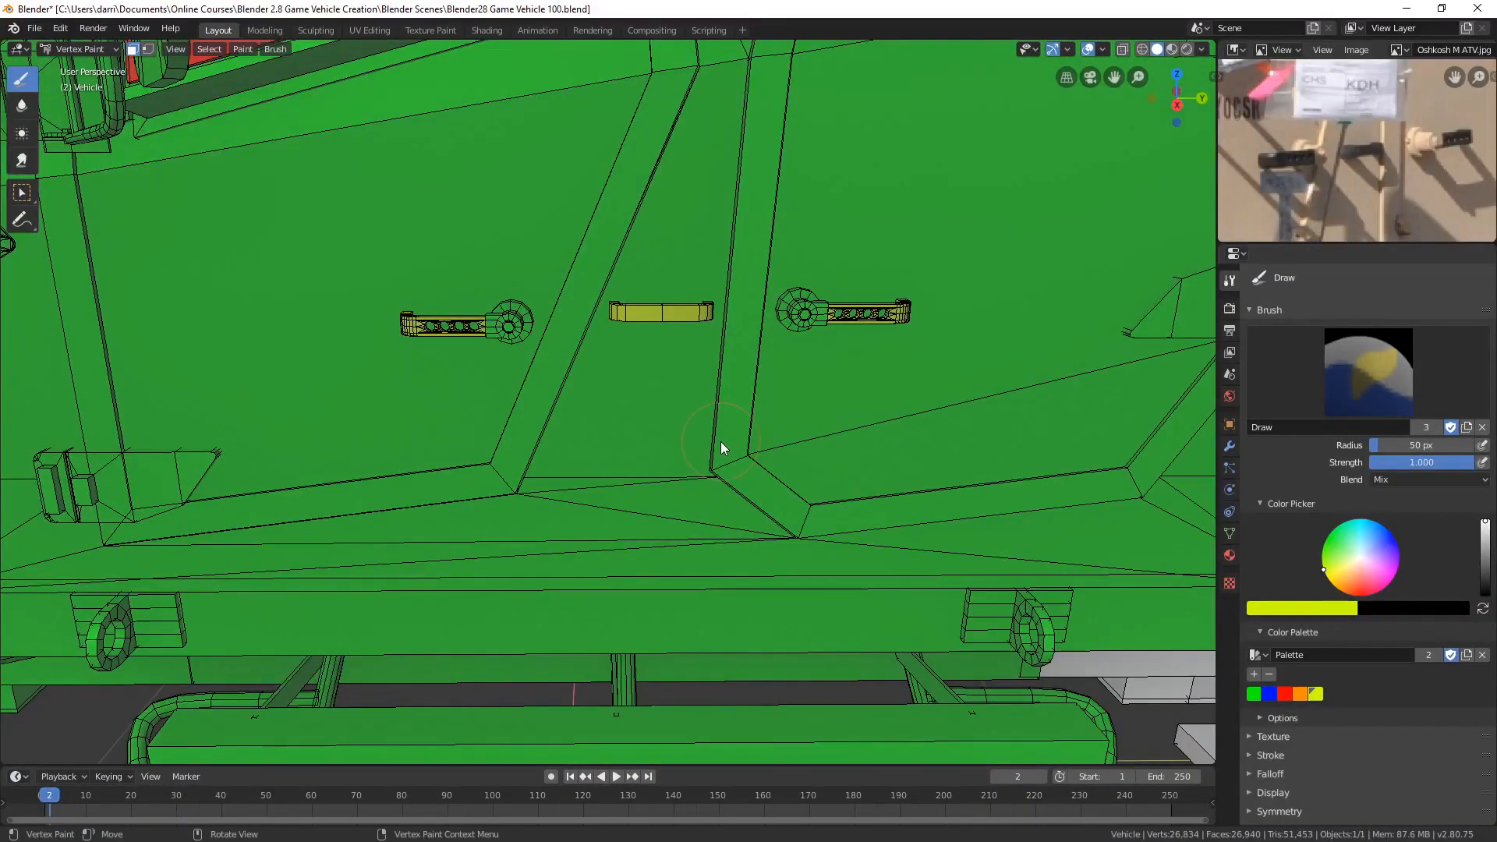
{"action": "key", "text": "Tab"}
{"action": "middle_click_drag", "start_coordinate": [598, 318], "coordinate": [815, 347]}
{"action": "scroll", "coordinate": [630, 330], "scroll_direction": "up", "scroll_amount": 3}
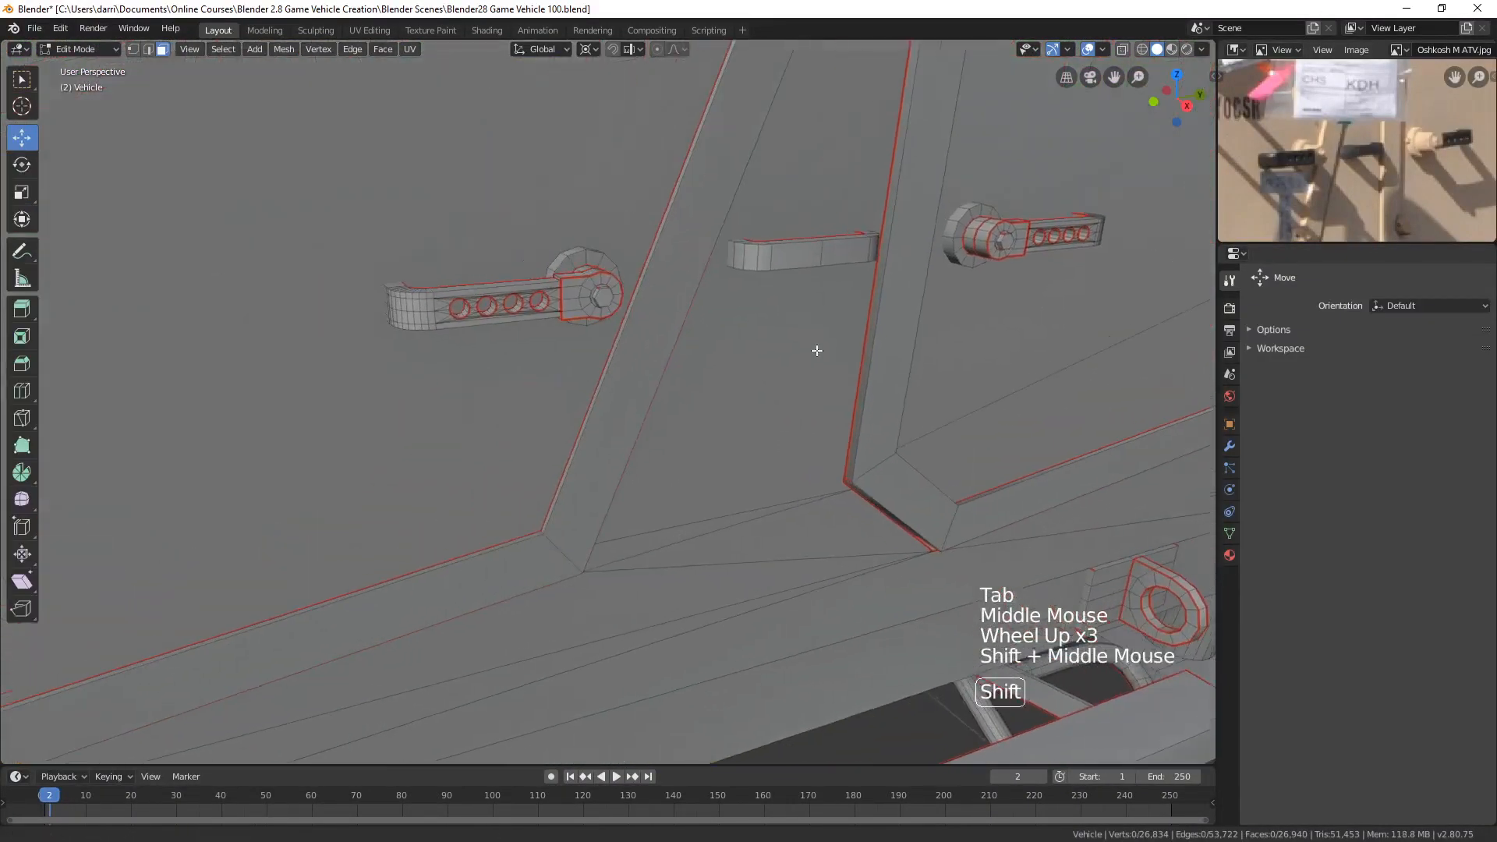
{"action": "scroll", "coordinate": [662, 285], "scroll_direction": "up", "scroll_amount": 1}
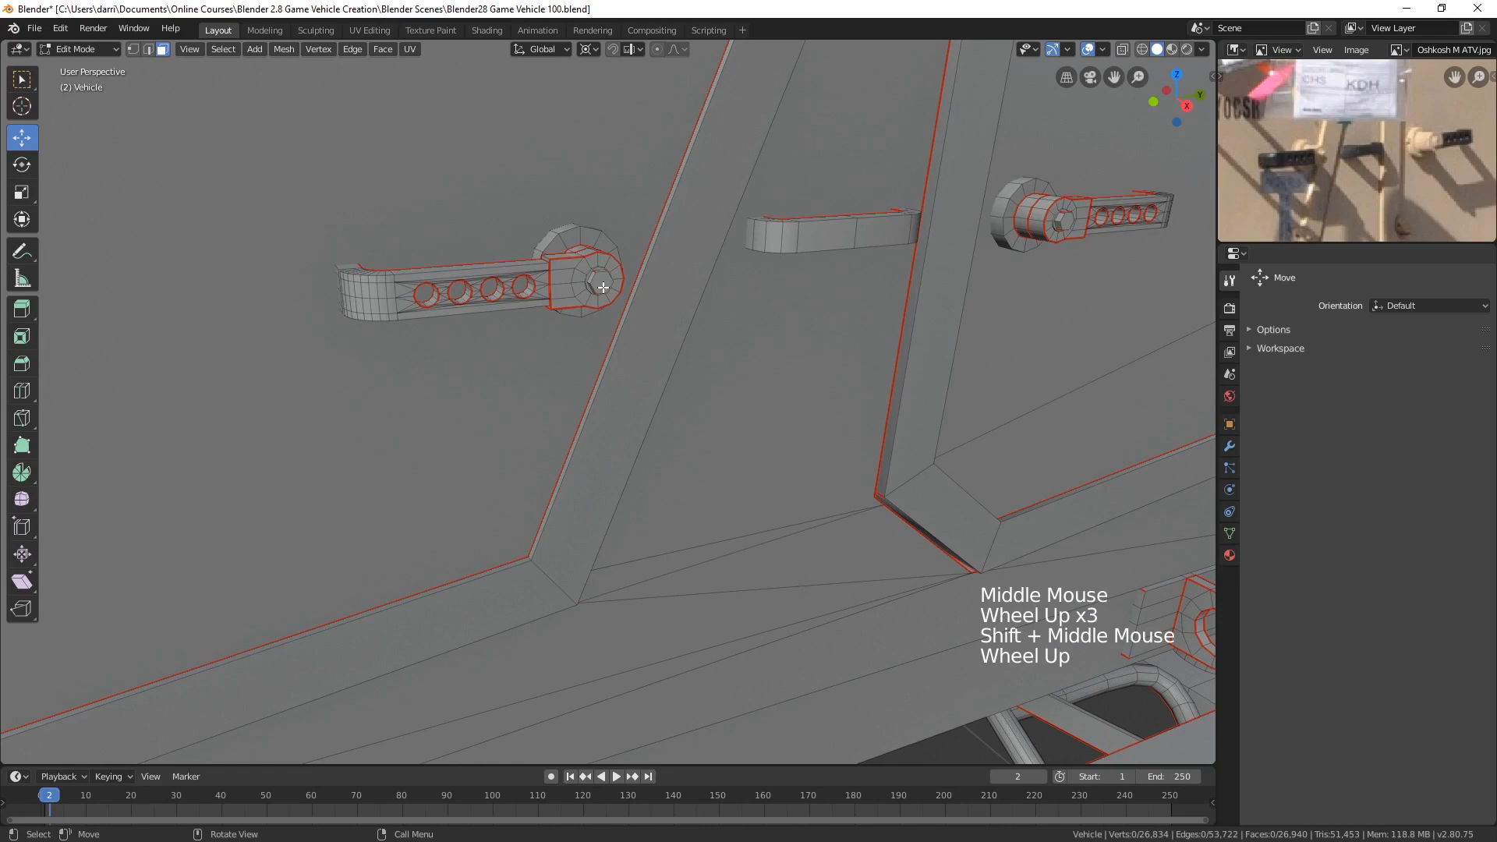
{"action": "key", "text": "l"}
{"action": "key", "text": "l"}
{"action": "scroll", "coordinate": [1030, 264], "scroll_direction": "down", "scroll_amount": 1}
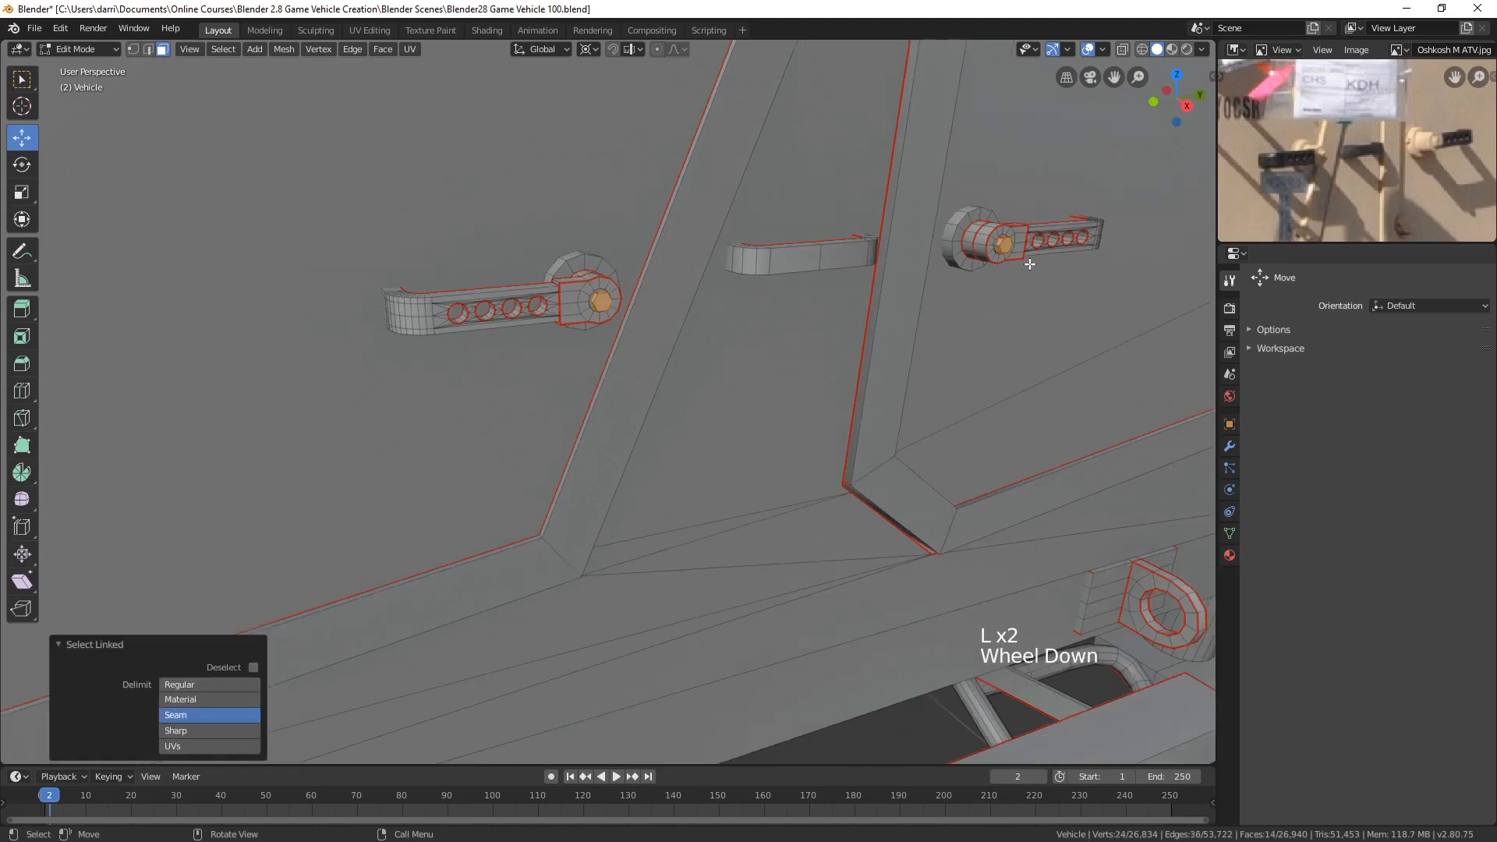
- Duplicate the two bolt heads in place and mirror the copies on the global X axis about the 3D cursor
{"action": "middle_click_drag", "start_coordinate": [1029, 264], "coordinate": [970, 306], "text": "shift"}
{"action": "left_click", "coordinate": [594, 48]}
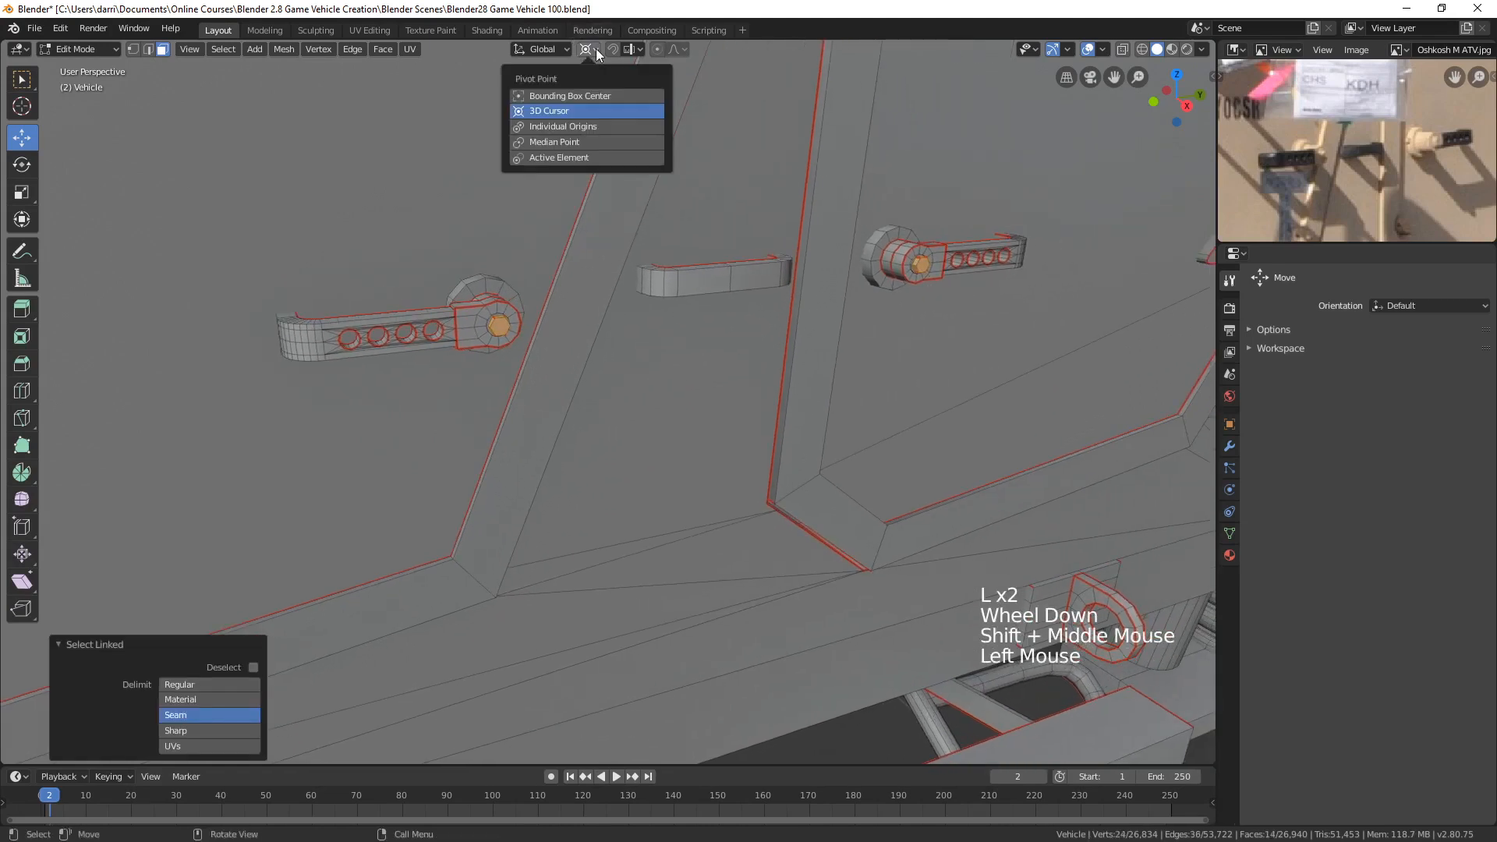
{"action": "left_click", "coordinate": [547, 110]}
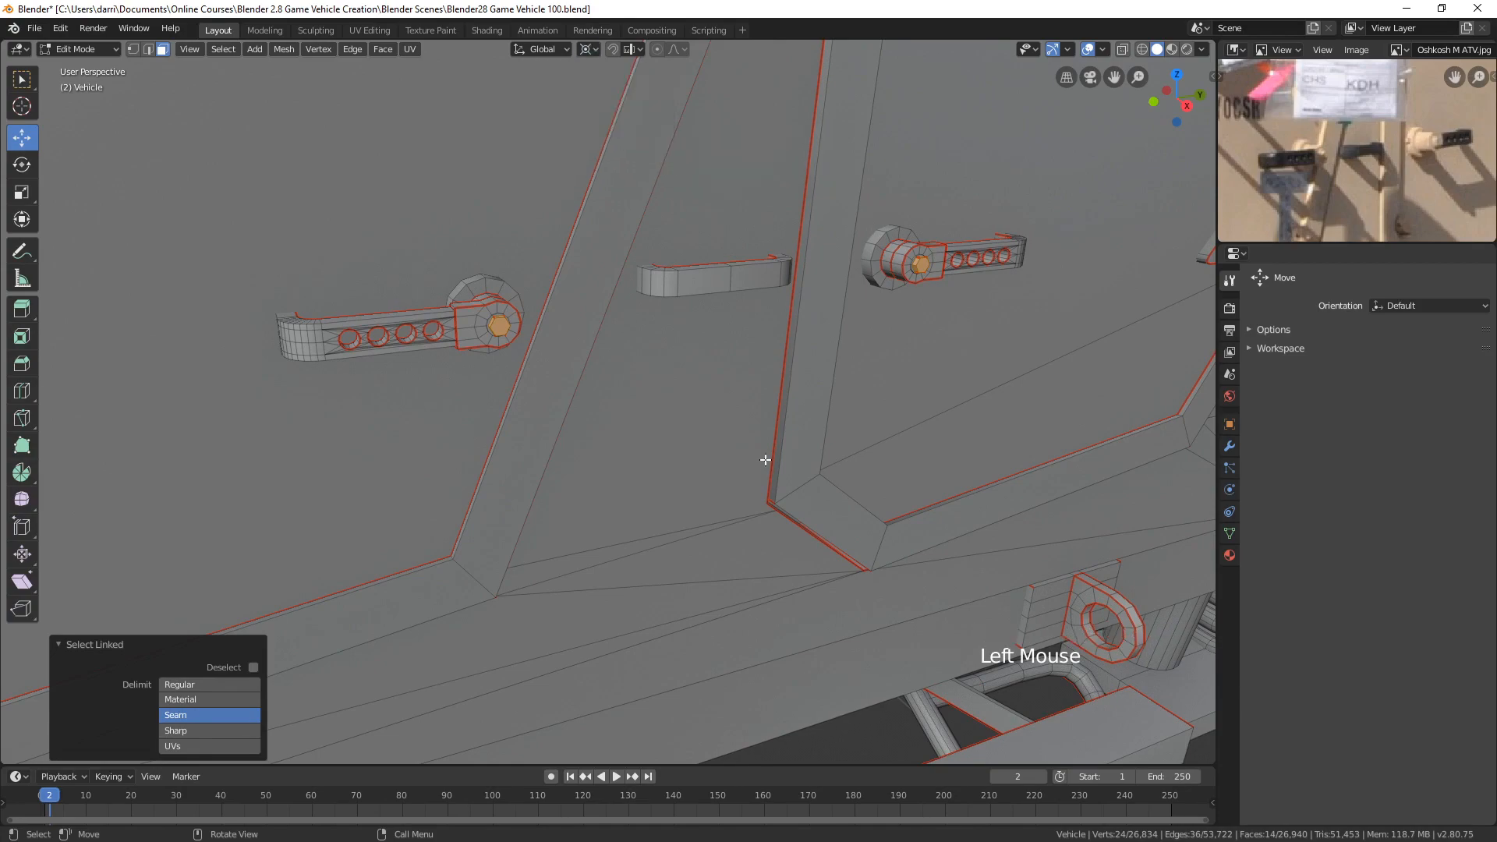
{"action": "scroll", "coordinate": [765, 458], "scroll_direction": "down", "scroll_amount": 9}
{"action": "middle_click_drag", "start_coordinate": [765, 458], "coordinate": [808, 461], "text": "shift"}
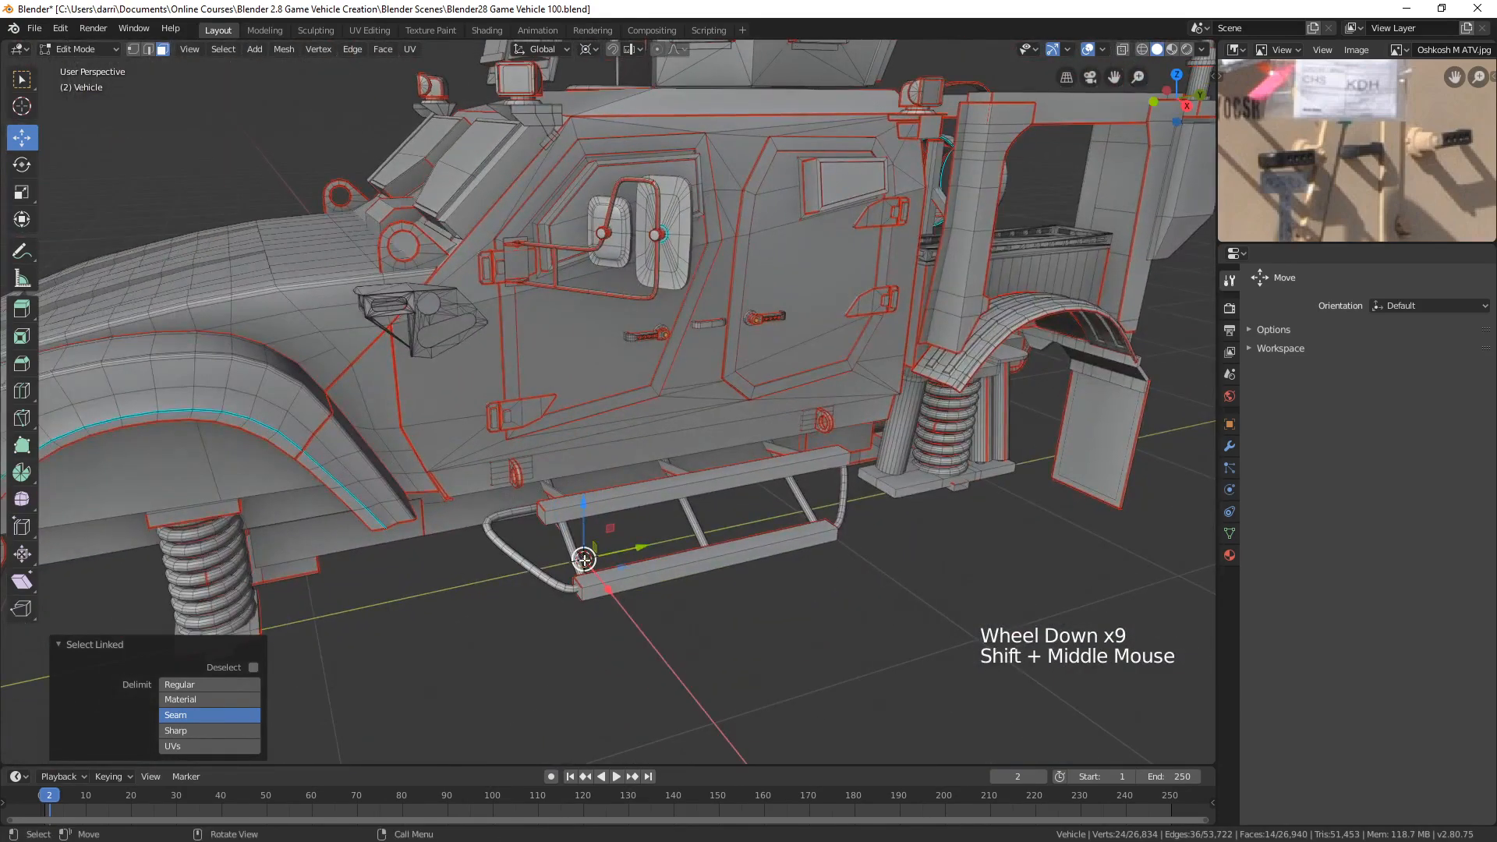
{"action": "middle_click_drag", "start_coordinate": [659, 592], "coordinate": [645, 587]}
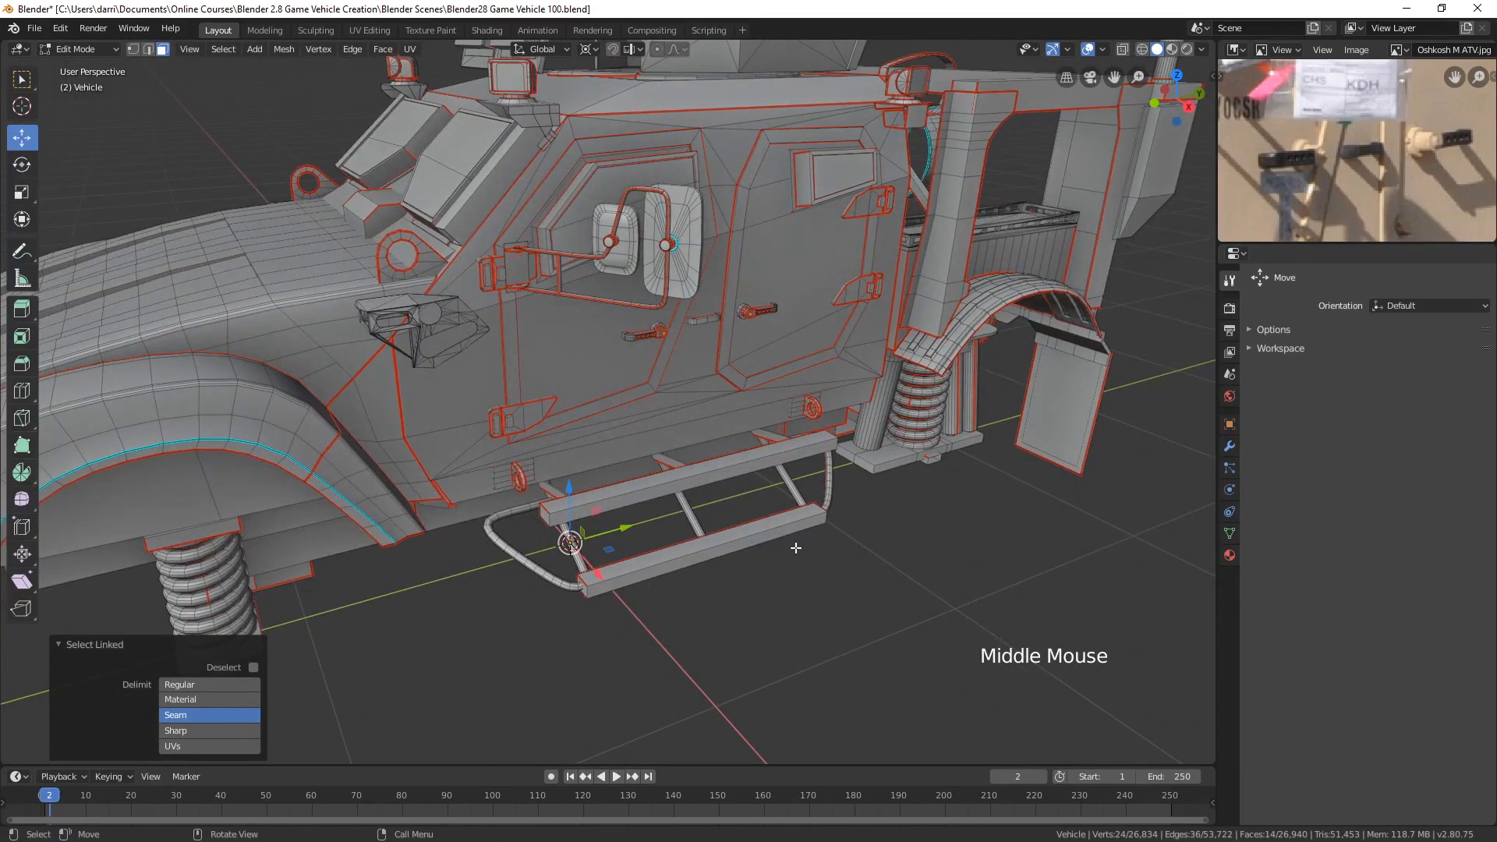
{"action": "key", "text": "shift+d"}
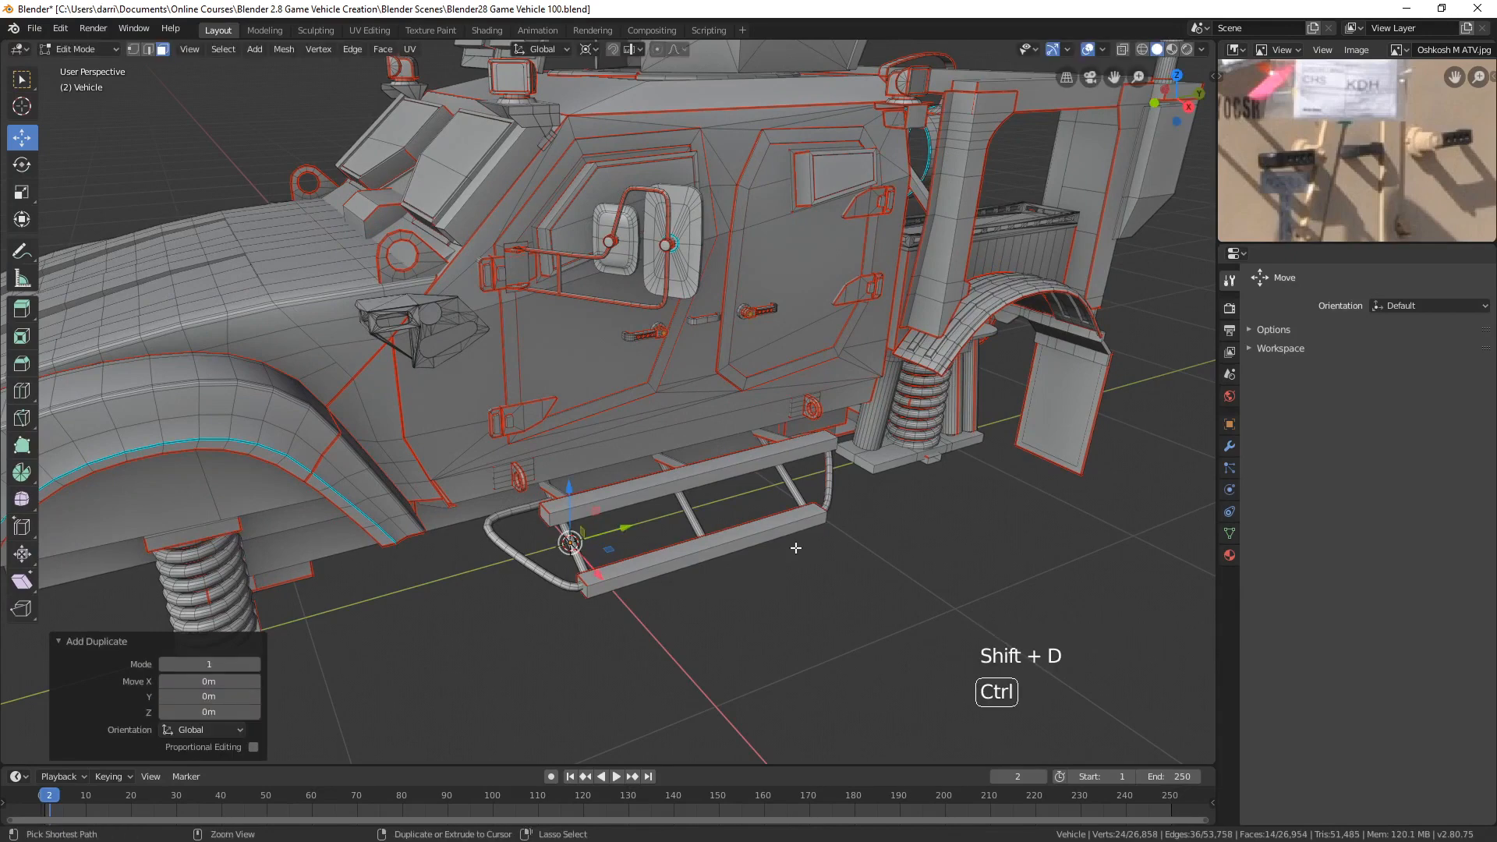
{"action": "key", "text": "ctrl+m"}
{"action": "key", "text": "x"}
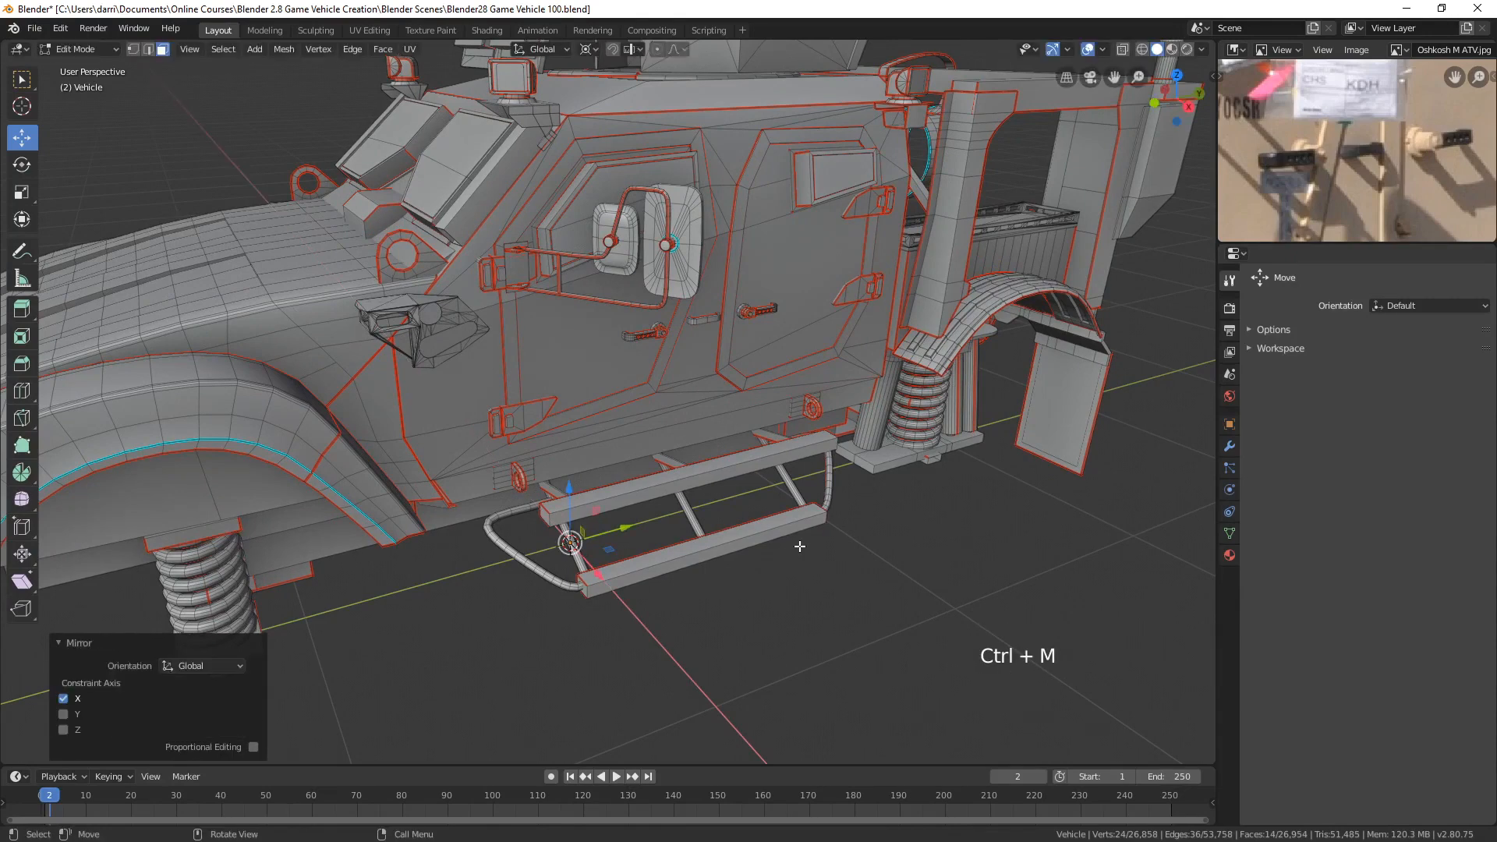
- Focus on the mirrored bolt heads on the opposite doors, return to Vertex Paint and clear the selection
{"action": "key", "text": "KP_Decimal"}
{"action": "middle_click_drag", "start_coordinate": [434, 465], "coordinate": [663, 457]}
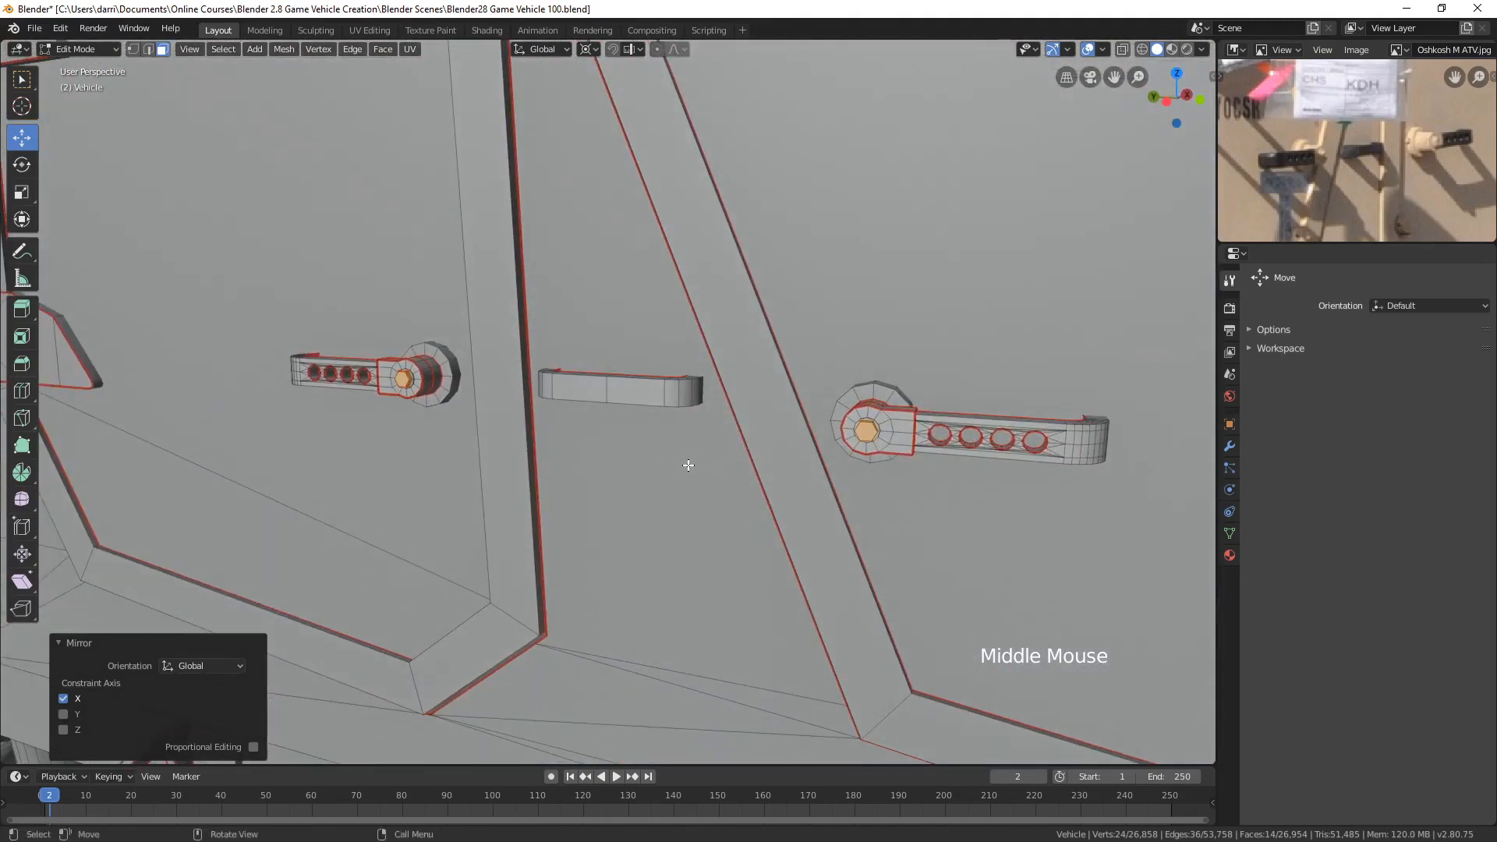
{"action": "key", "text": "Tab"}
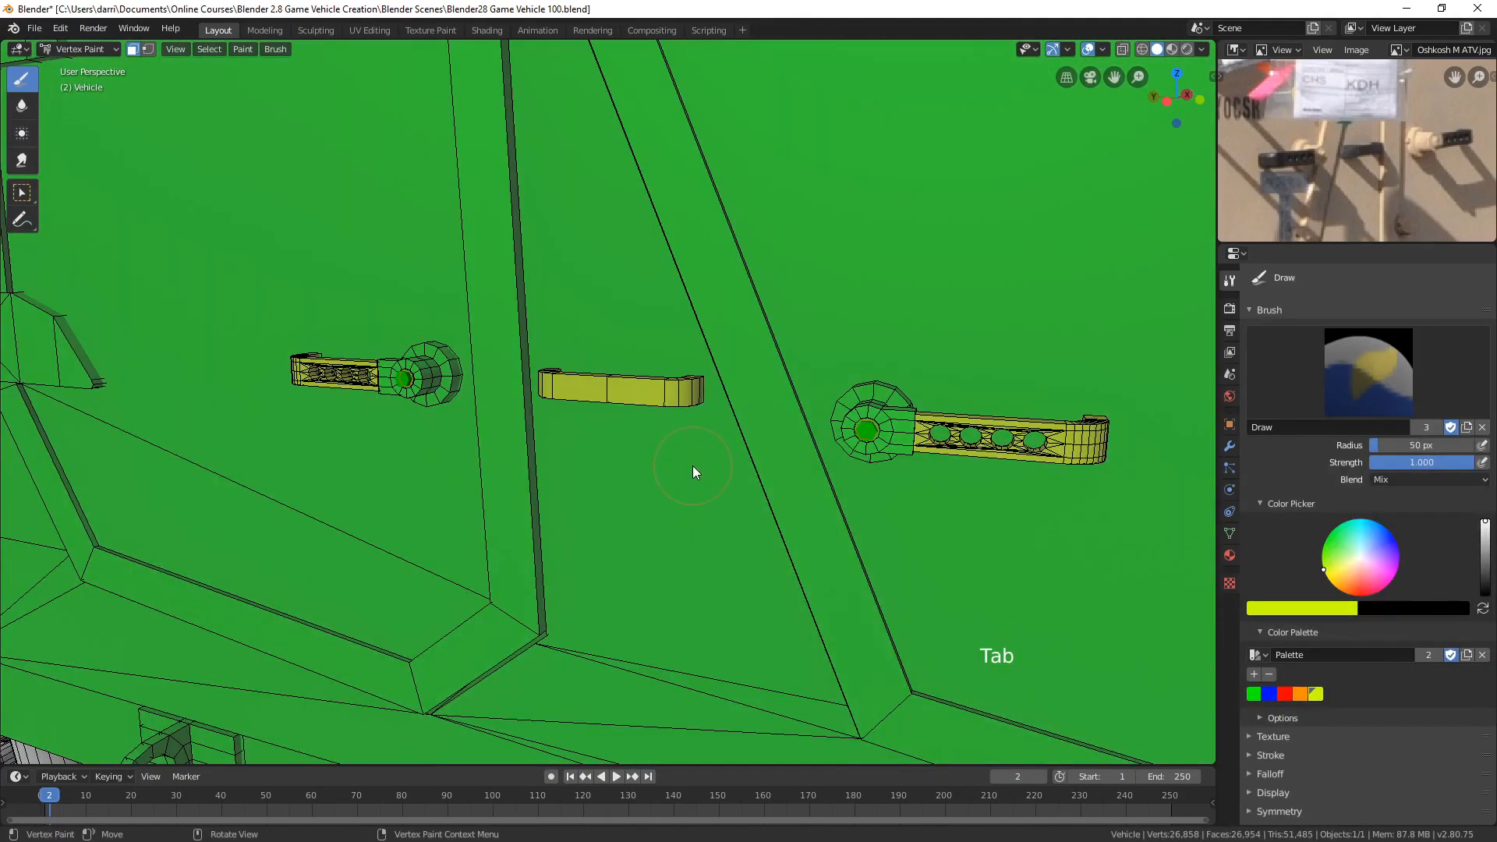
{"action": "key", "text": "alt+a"}
- Look over the painted doors and cab, then examine the rear chassis and cargo bed for unpainted parts
{"action": "scroll", "coordinate": [412, 385], "scroll_direction": "down", "scroll_amount": 8}
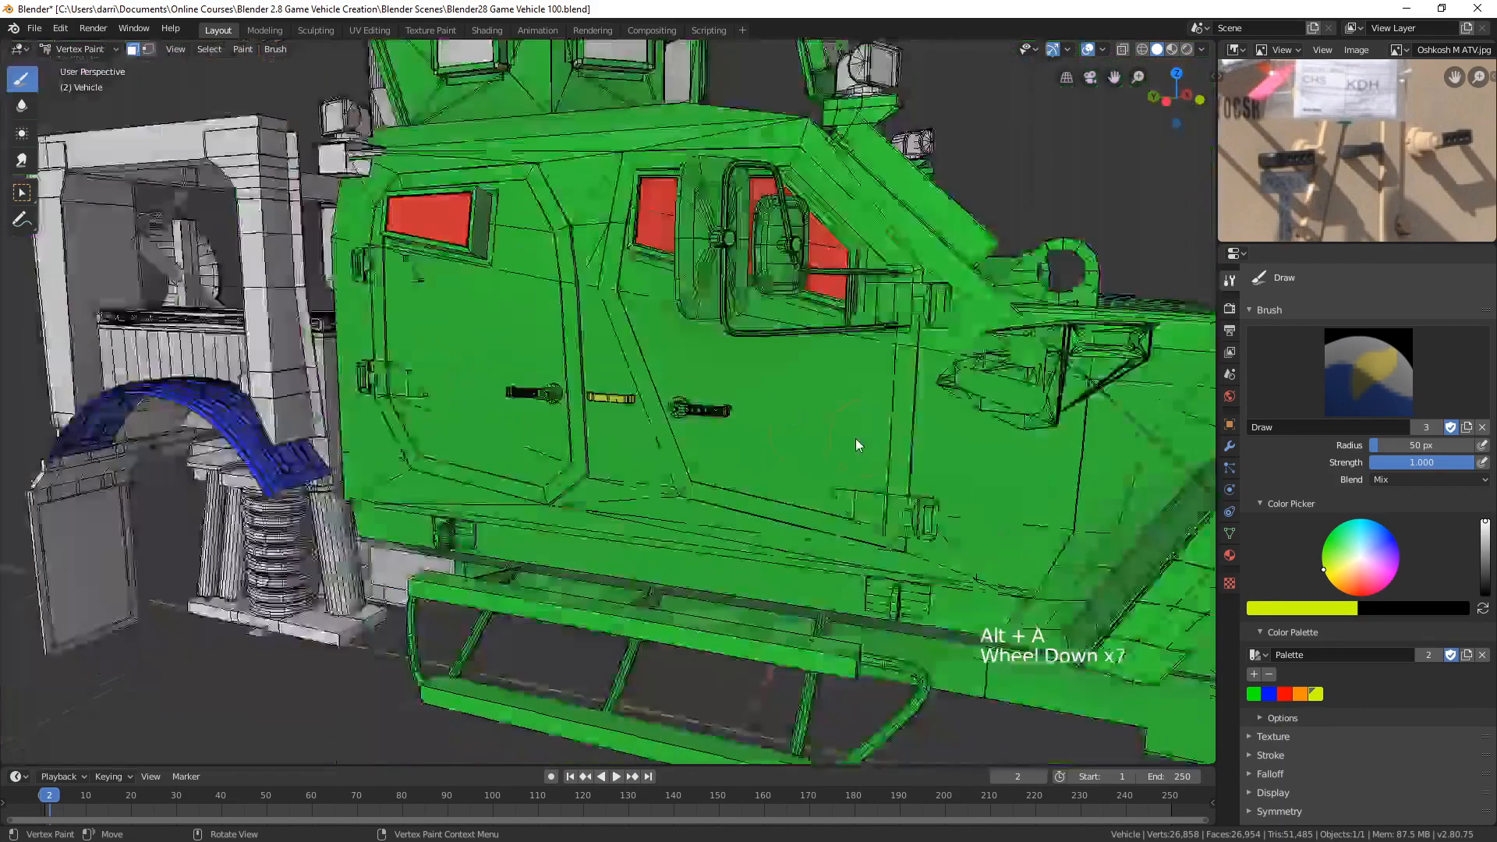
{"action": "middle_click_drag", "start_coordinate": [856, 438], "coordinate": [698, 398]}
{"action": "scroll", "coordinate": [698, 399], "scroll_direction": "down", "scroll_amount": 2}
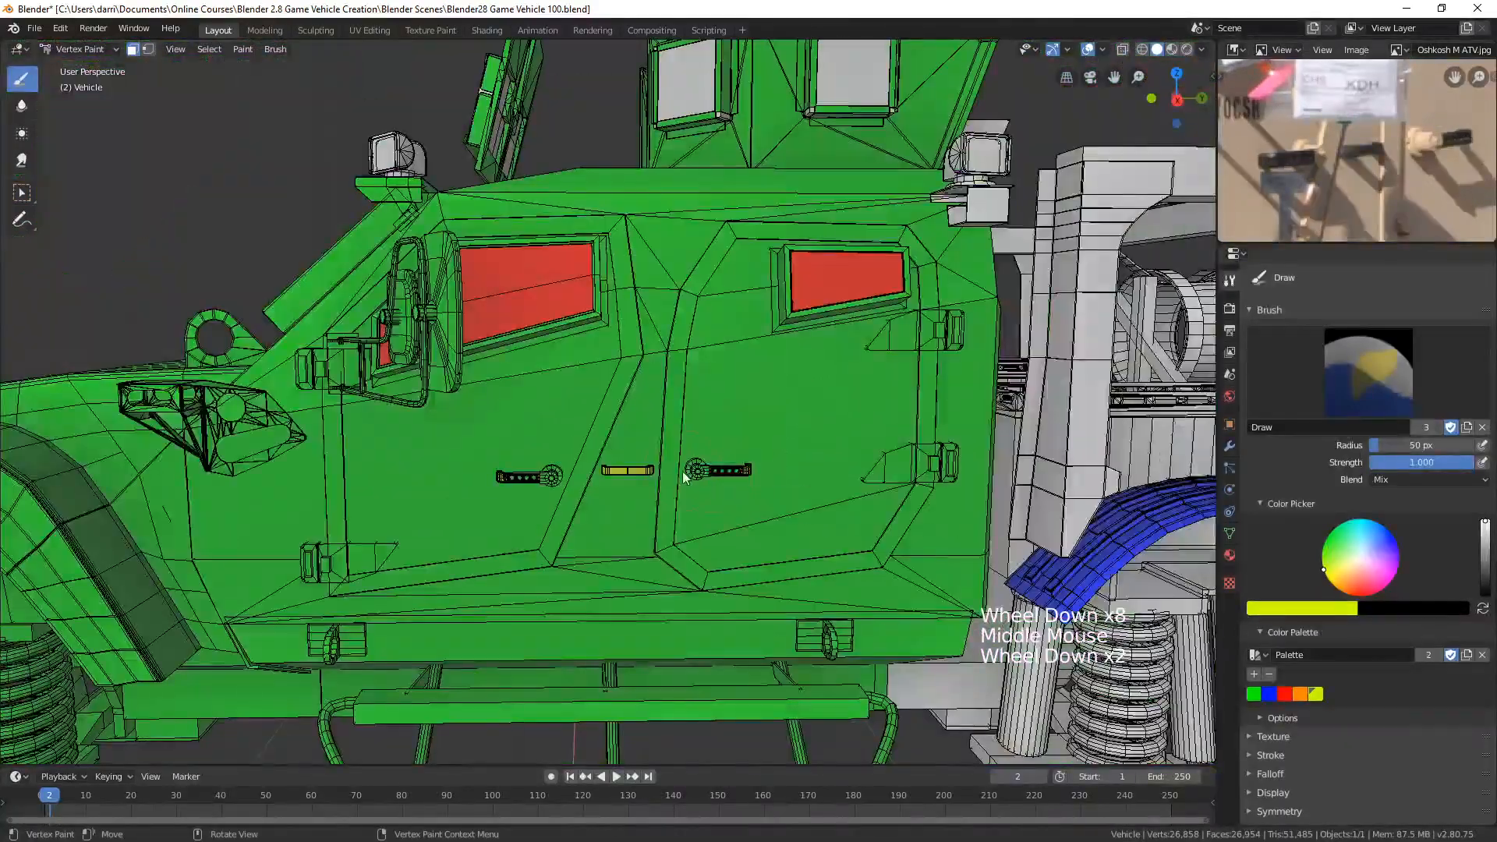
{"action": "middle_click_drag", "start_coordinate": [698, 478], "coordinate": [819, 538]}
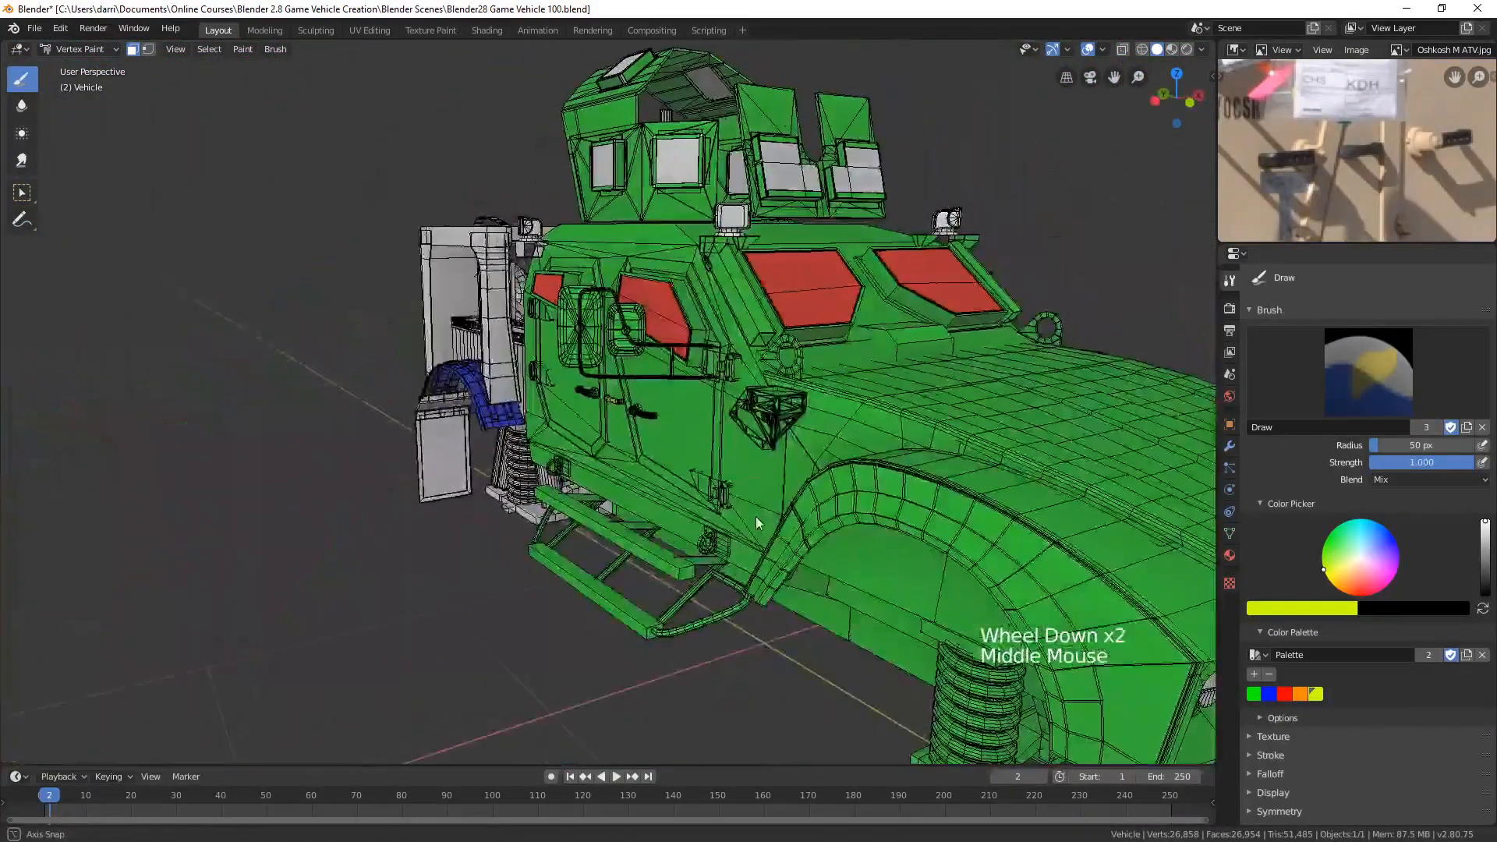
{"action": "middle_click_drag", "start_coordinate": [523, 520], "coordinate": [588, 538]}
{"action": "scroll", "coordinate": [519, 501], "scroll_direction": "up", "scroll_amount": 2}
{"action": "middle_click_drag", "start_coordinate": [588, 538], "coordinate": [418, 390], "text": "shift"}
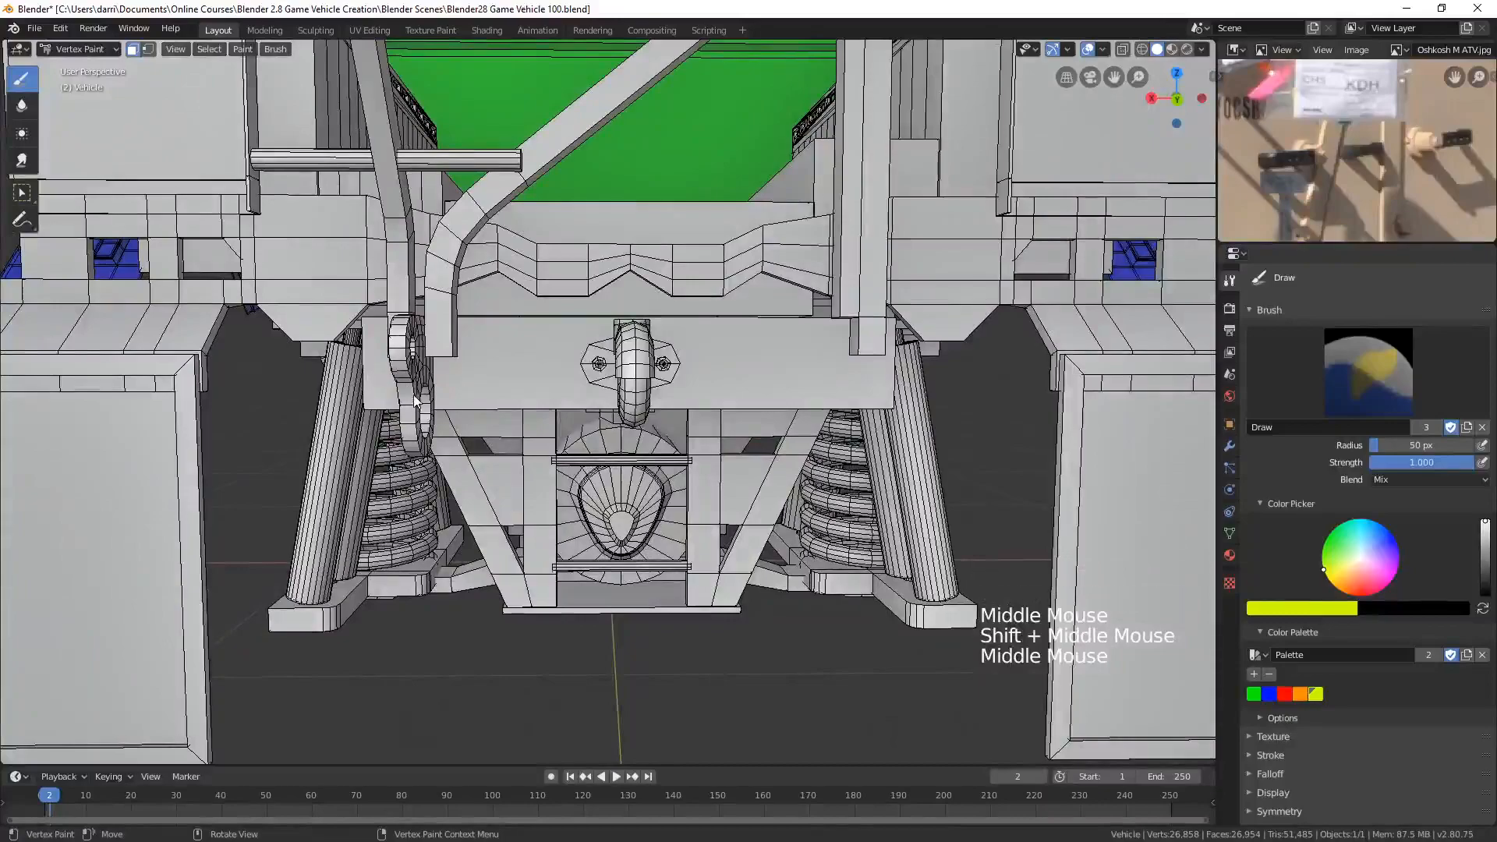
{"action": "middle_click_drag", "start_coordinate": [812, 370], "coordinate": [584, 437]}
{"action": "mouse_move", "coordinate": [595, 377]}
{"action": "middle_mouse_down"}
{"action": "mouse_move", "coordinate": [552, 435]}
{"action": "mouse_move", "coordinate": [570, 424]}
{"action": "middle_mouse_up"}
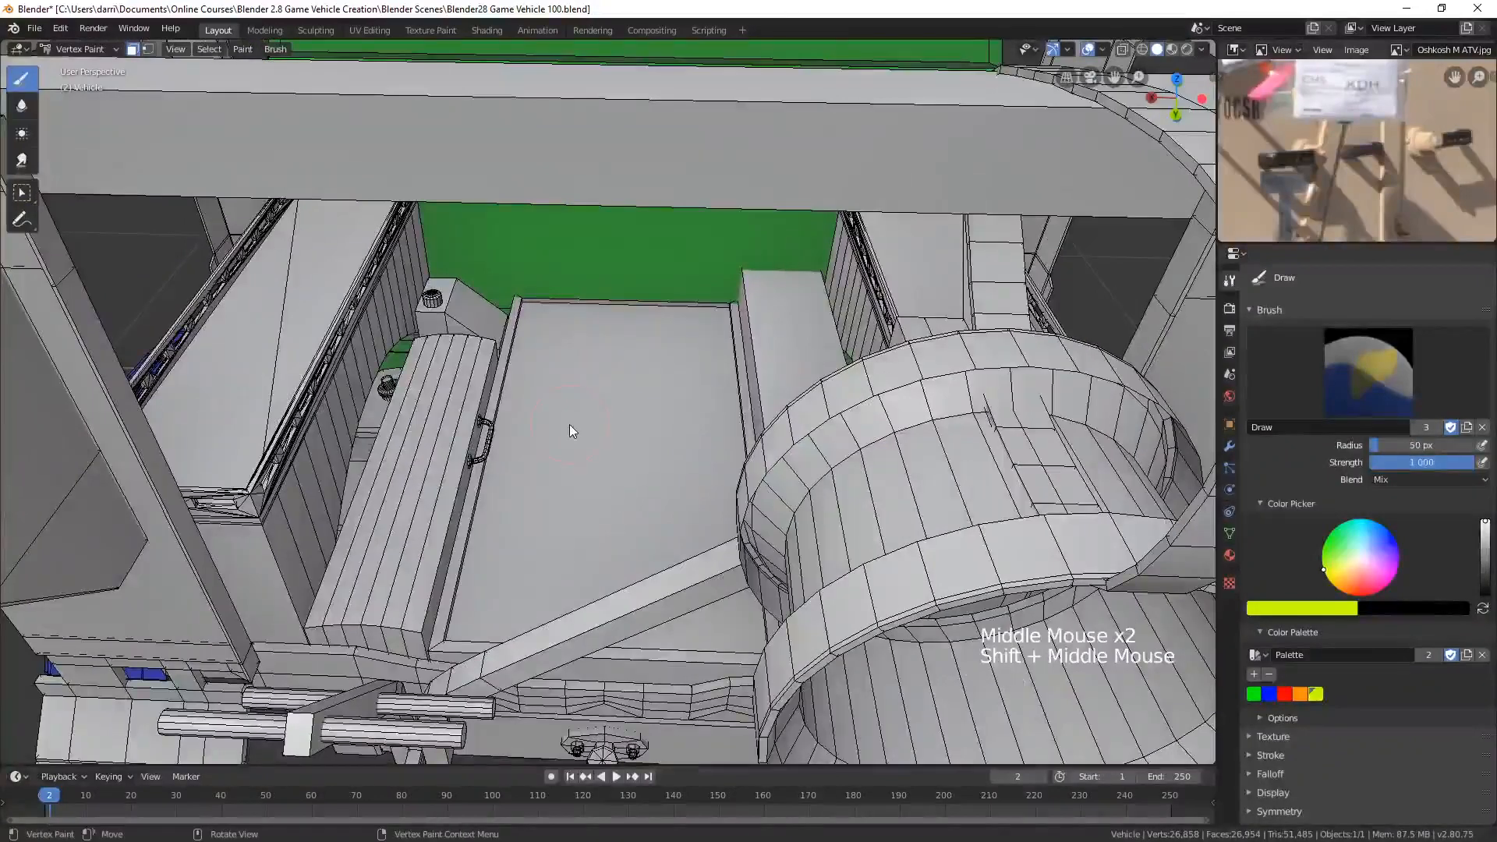
- In mesh editing, select the cargo bed floor, the curved cover beside it and the boxes on both sides, with the seam limit off
{"action": "key", "text": "Tab"}
{"action": "key", "text": "alt+a"}
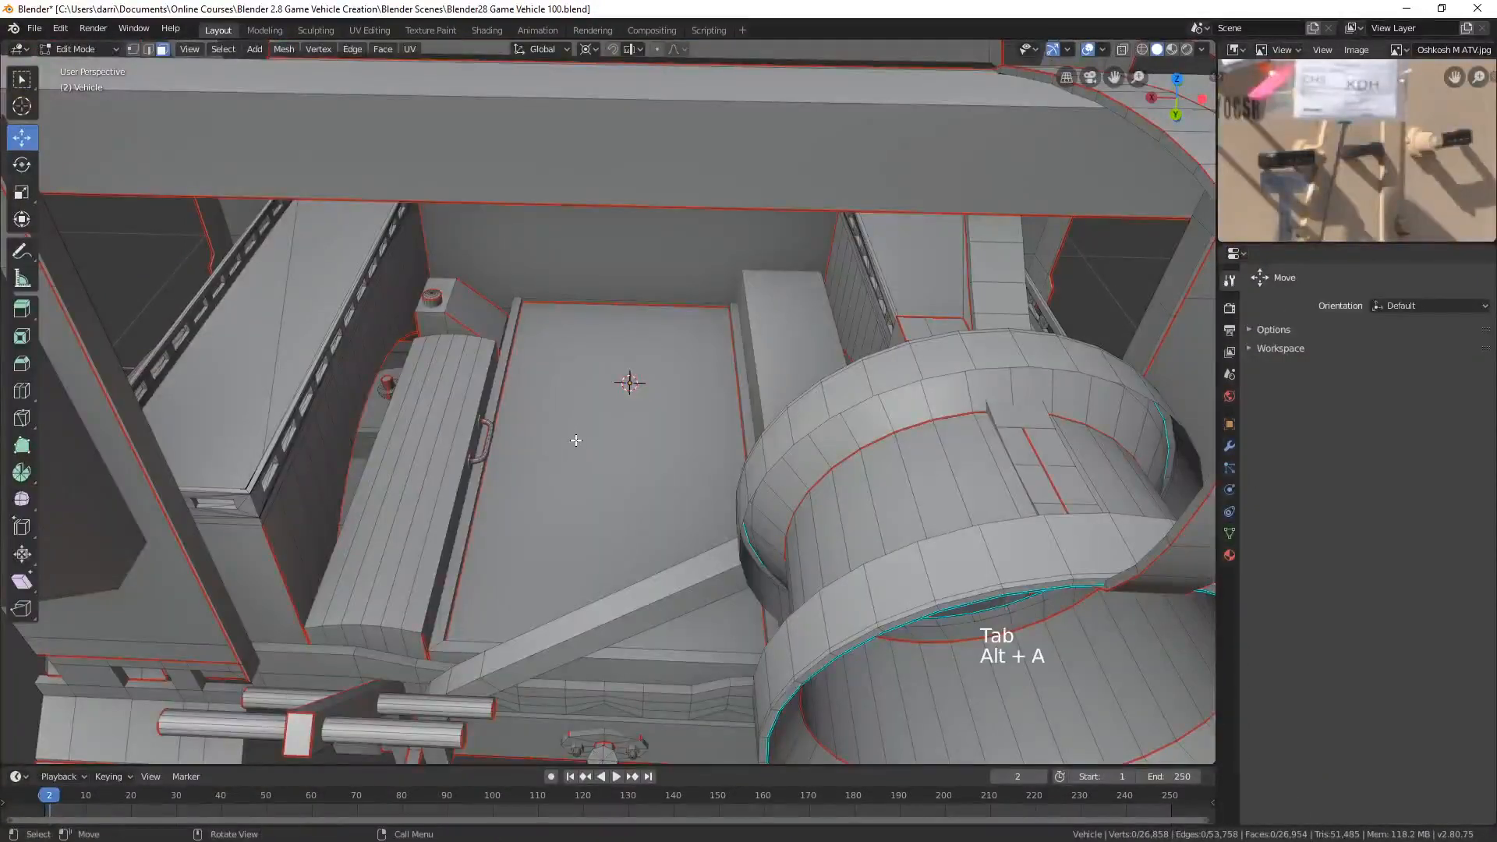
{"action": "key", "text": "l"}
{"action": "left_click", "coordinate": [192, 716], "text": "shift"}
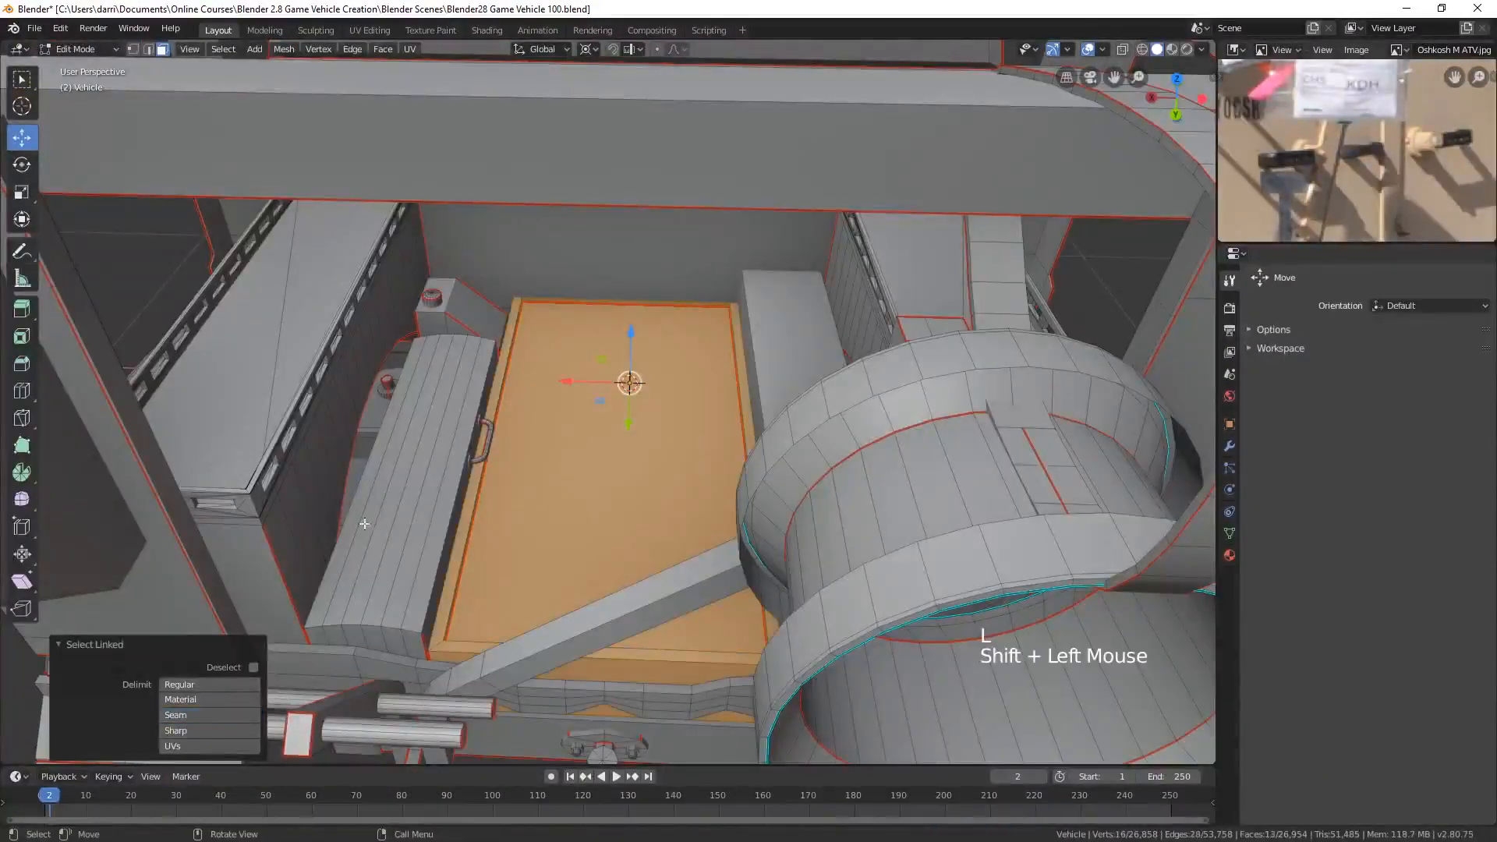
{"action": "key", "text": "l"}
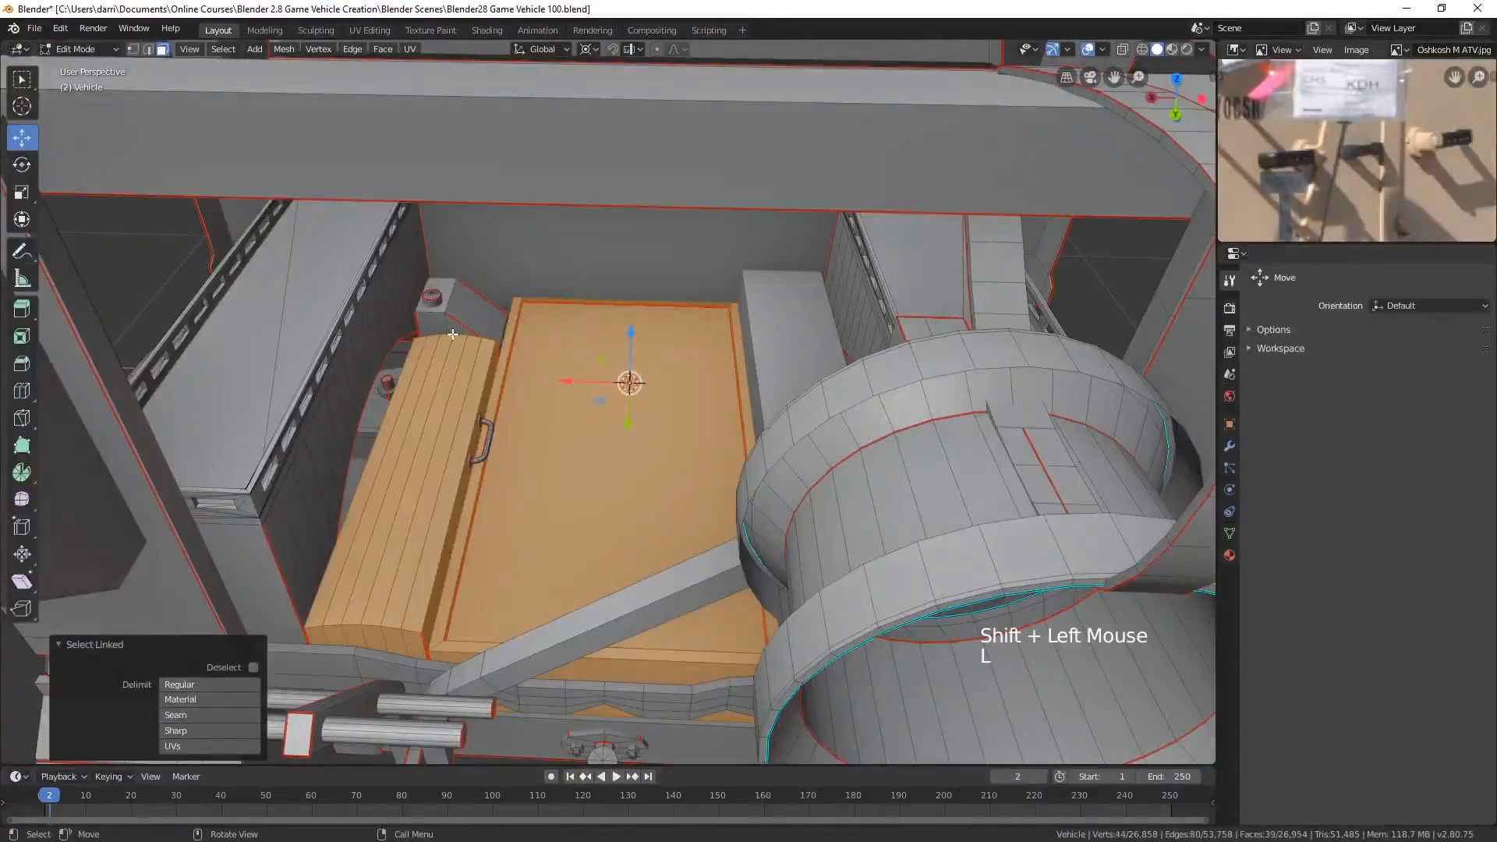
{"action": "key", "text": "l"}
{"action": "key", "text": "l"}
{"action": "key", "text": "l"}
{"action": "key", "text": "l"}
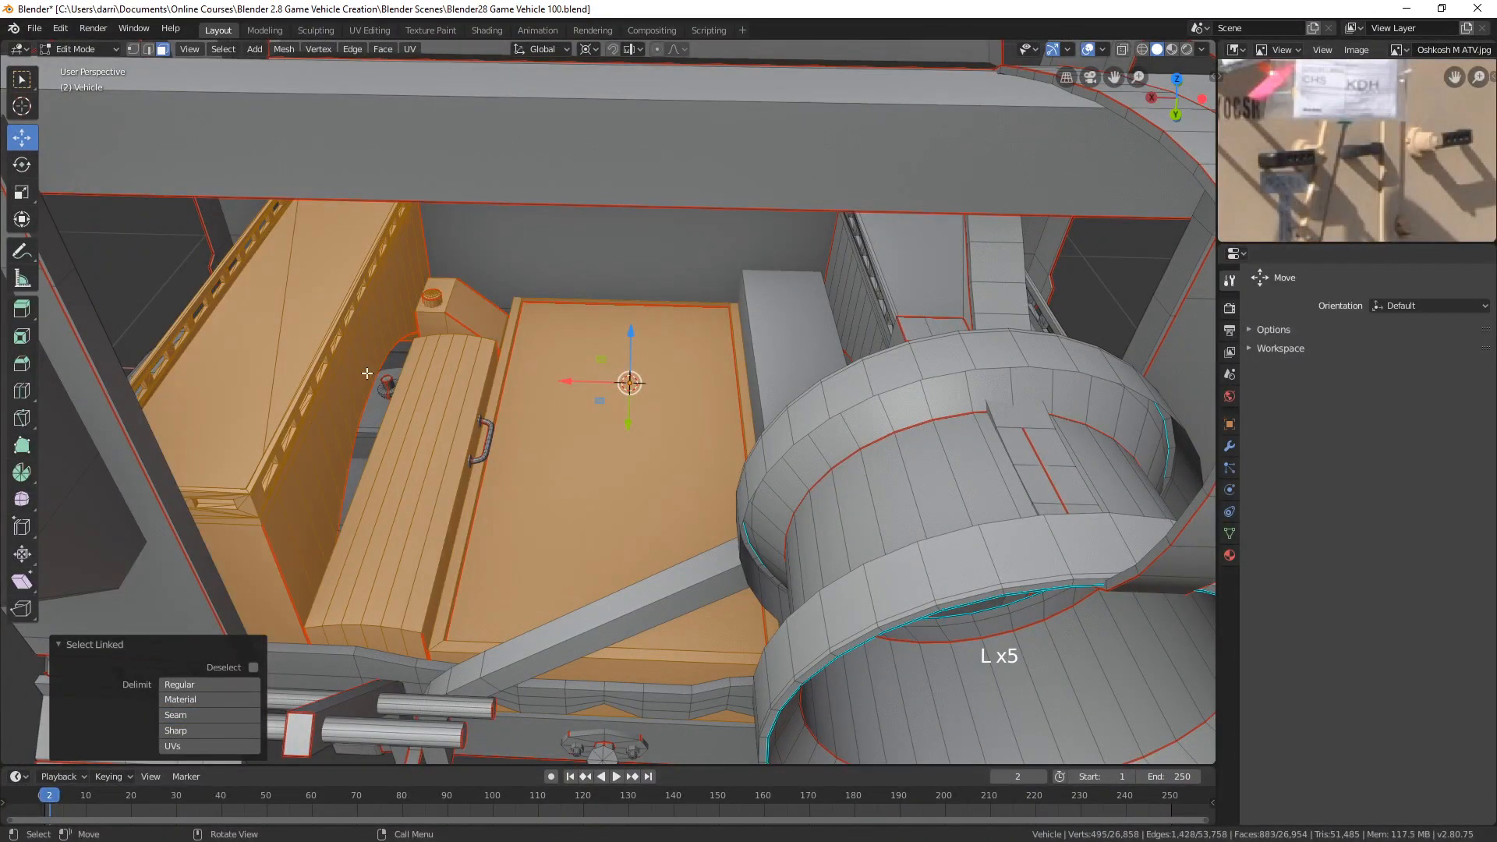
{"action": "key", "text": "l"}
{"action": "key", "text": "l"}
{"action": "key", "text": "l"}
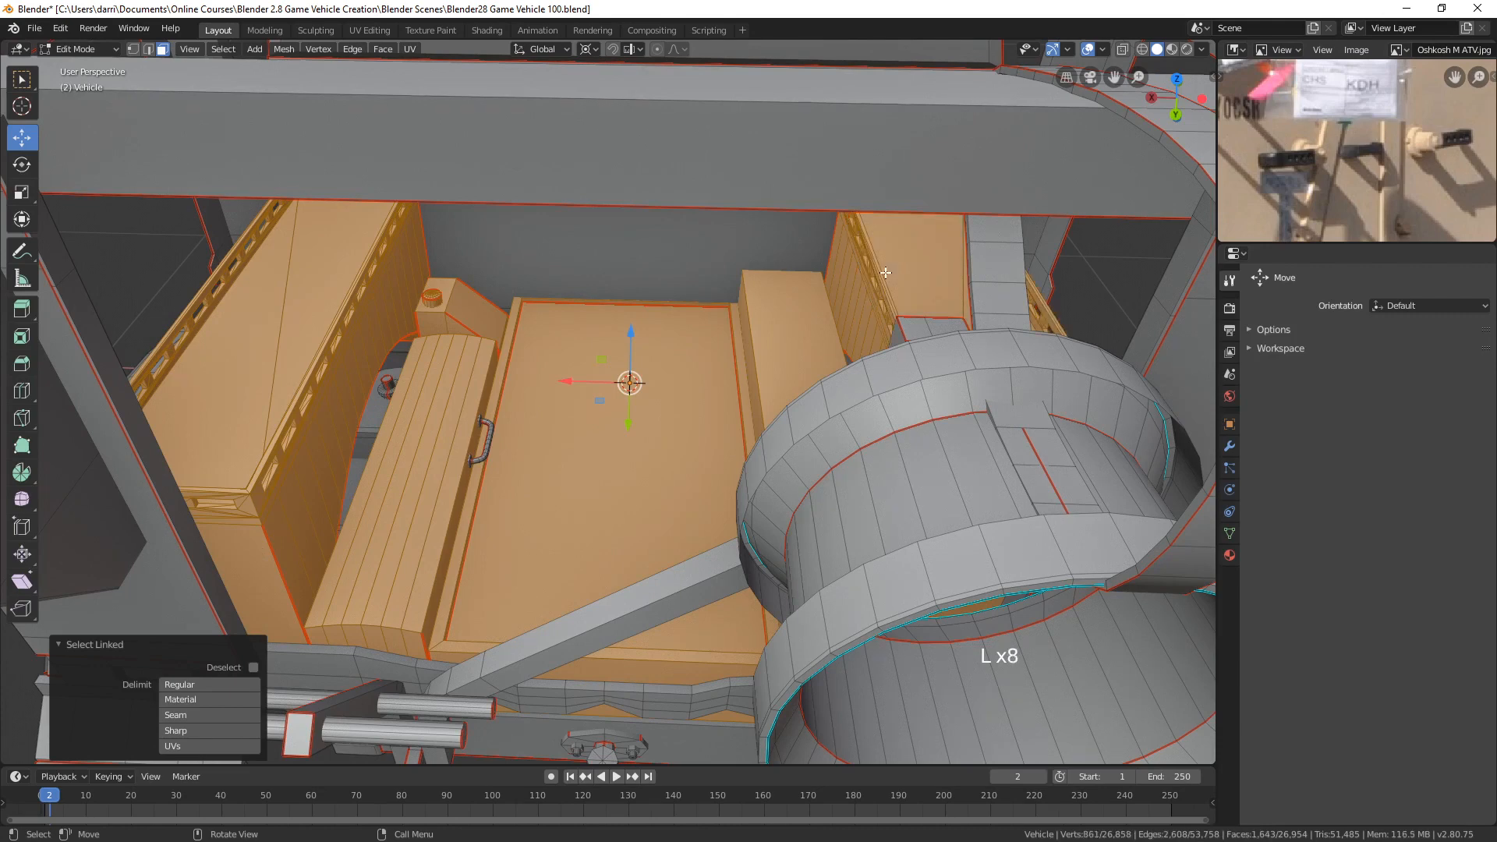
- Add the rear-mounted box with its lid, both rear corner panels and the upper bed frame to the selection
{"action": "scroll", "coordinate": [790, 367], "scroll_direction": "down", "scroll_amount": 3}
{"action": "middle_click_drag", "start_coordinate": [790, 366], "coordinate": [576, 471]}
{"action": "key", "text": "l"}
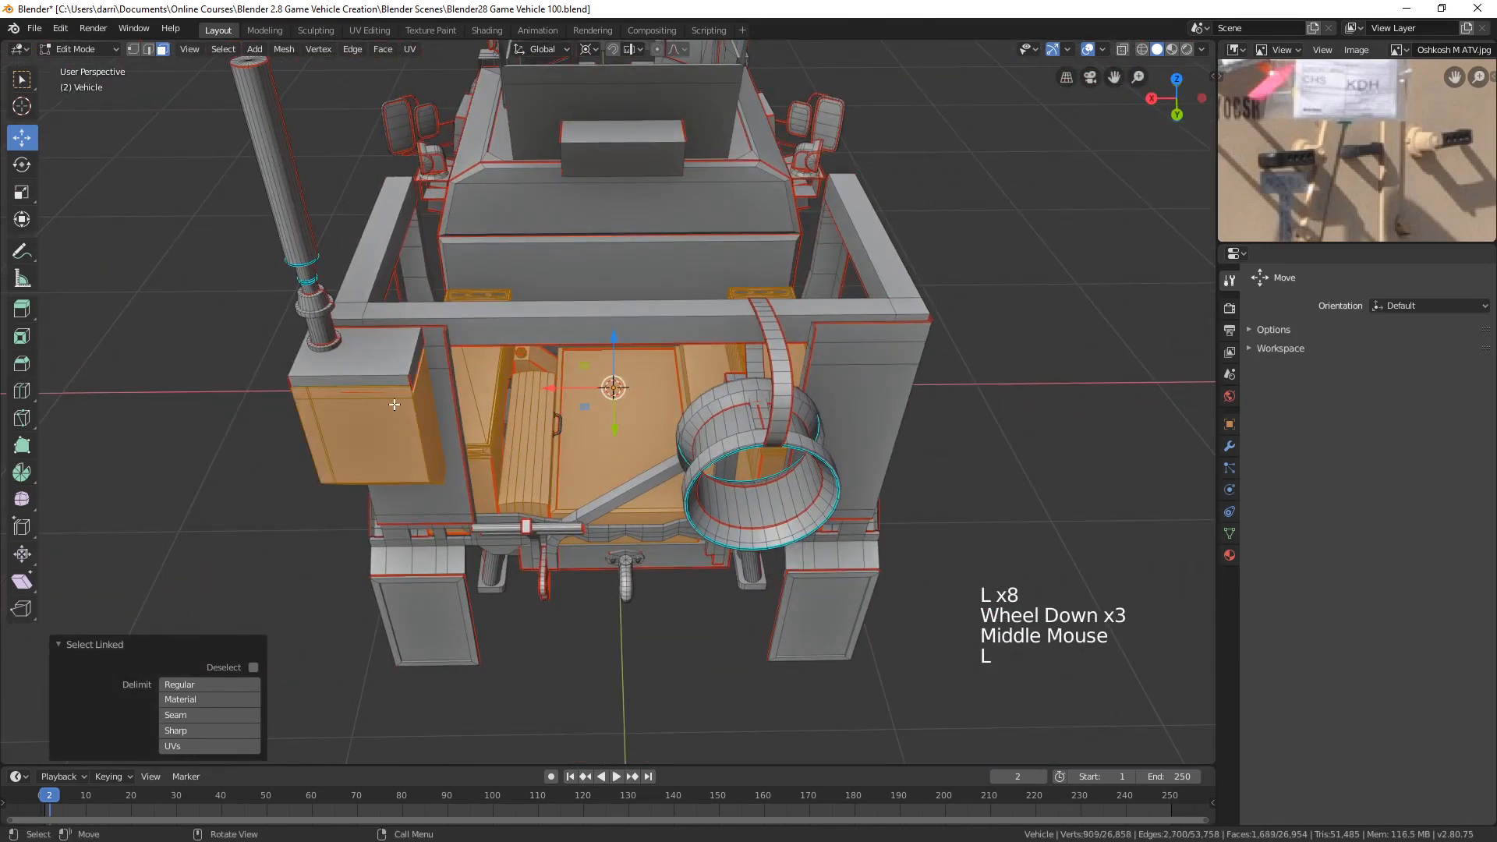
{"action": "key", "text": "l"}
{"action": "key", "text": "l"}
{"action": "key", "text": "l"}
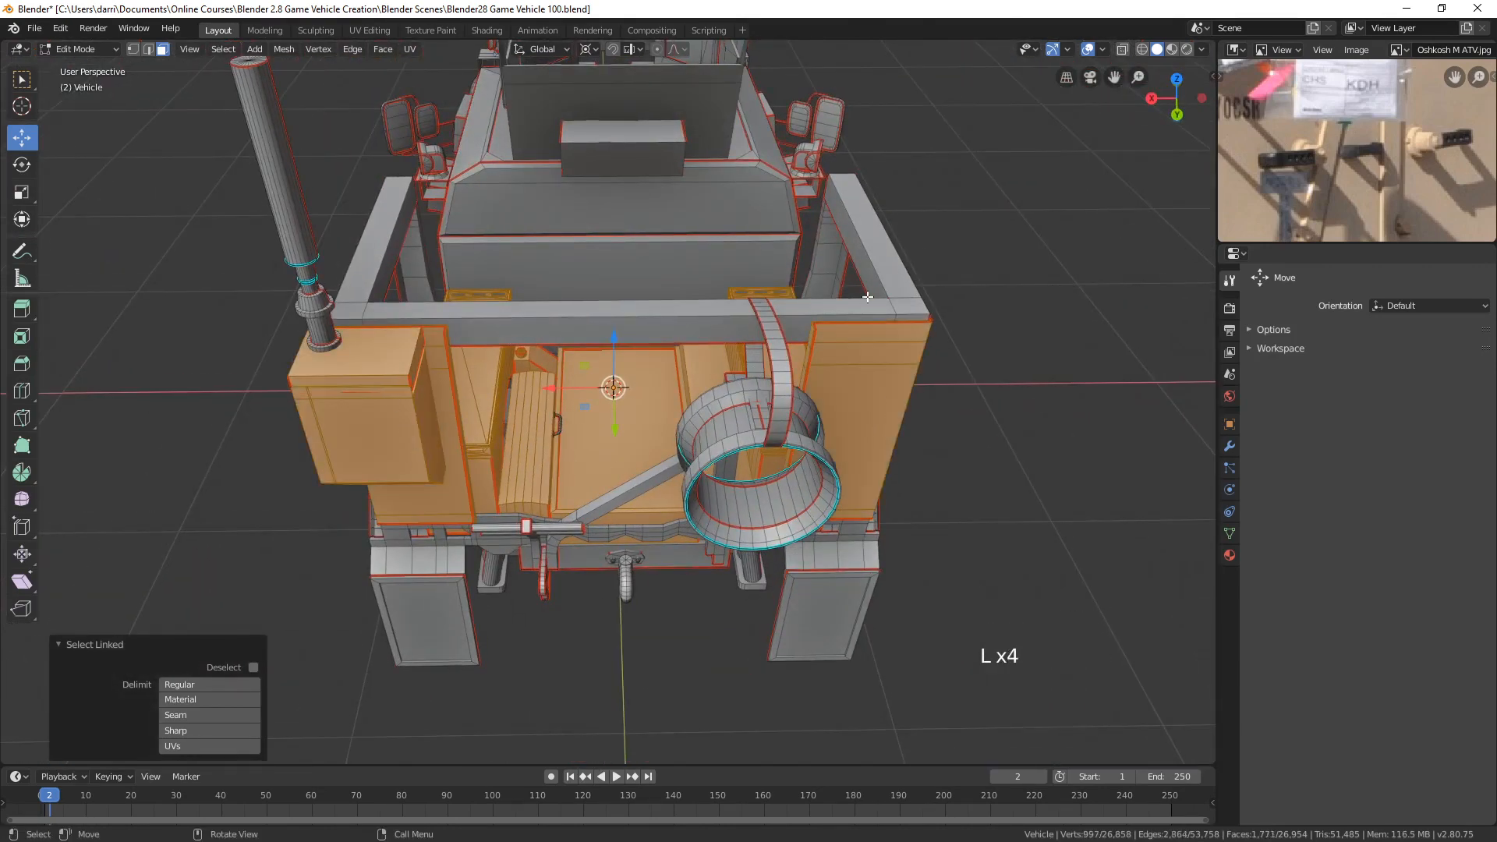
{"action": "key", "text": "l"}
{"action": "key", "text": "l"}
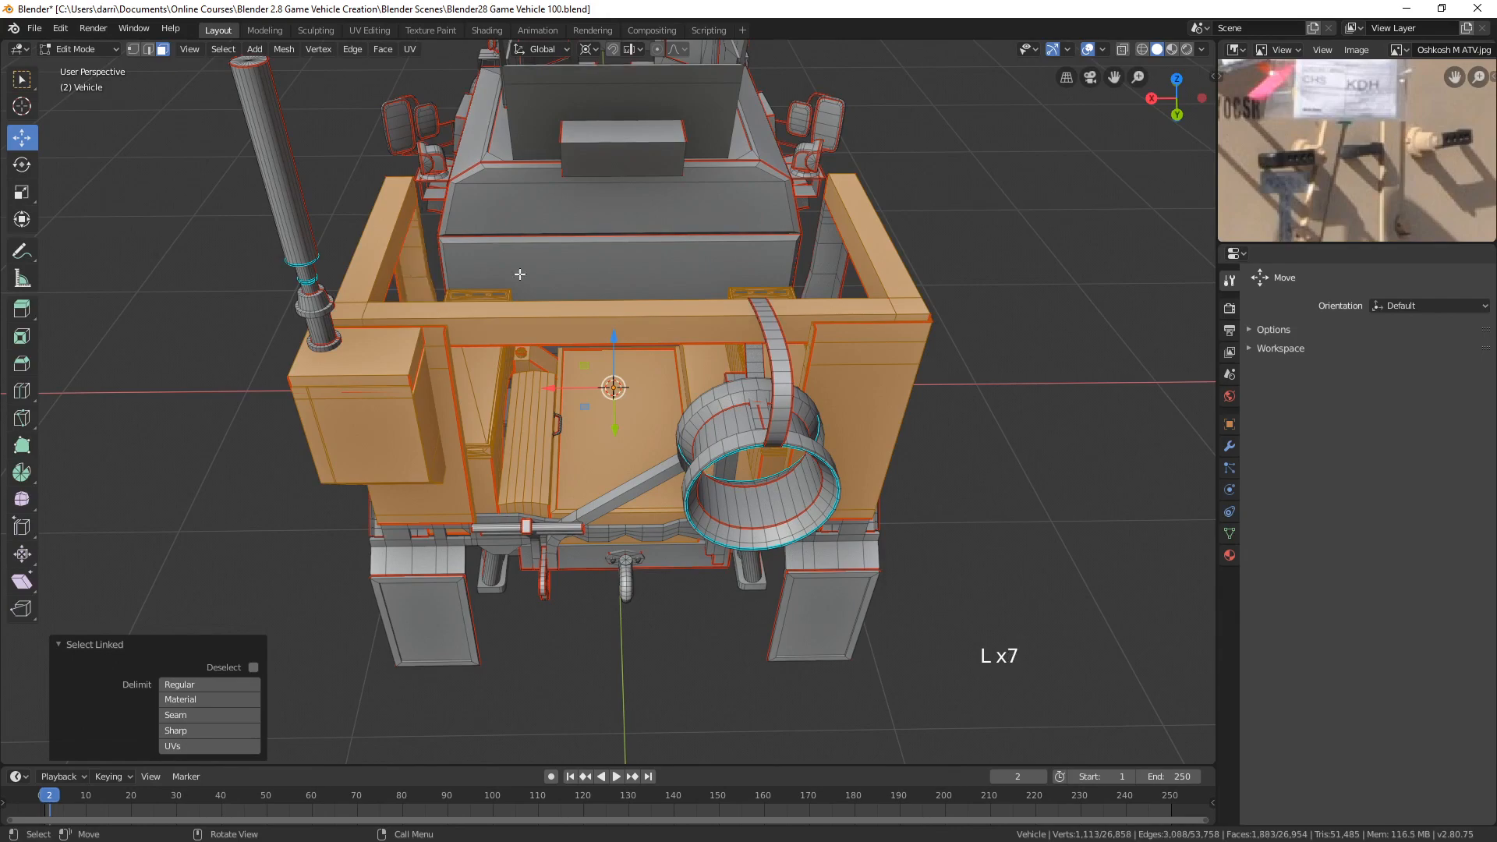
{"action": "key", "text": "l"}
- Fill the selected cargo bed and rear frame parts with the palette's green in Vertex Paint and deselect them
{"action": "middle_click_drag", "start_coordinate": [821, 275], "coordinate": [529, 496]}
{"action": "key", "text": "Tab"}
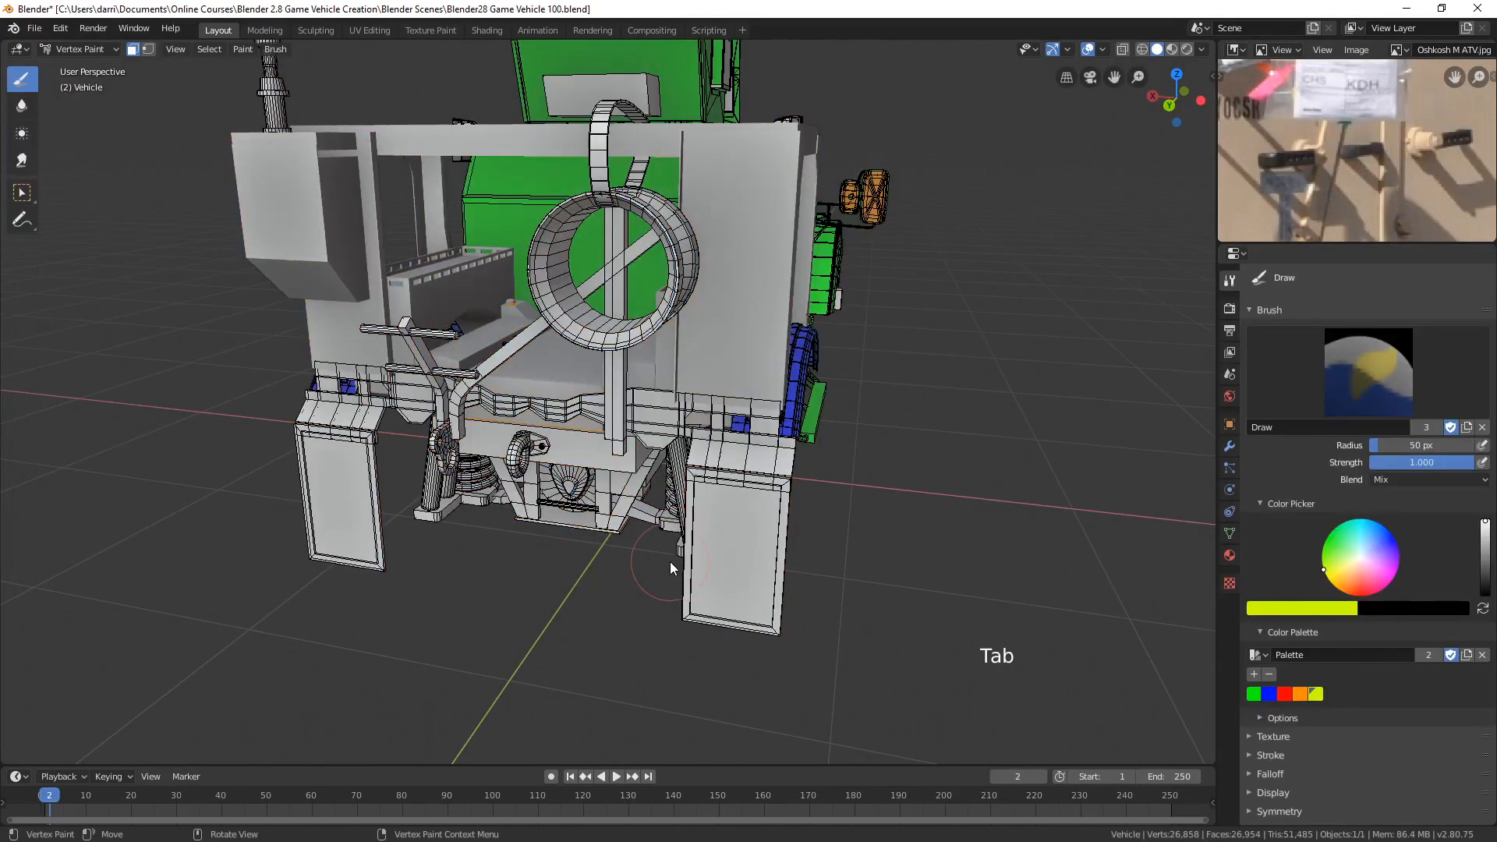
{"action": "left_click", "coordinate": [1253, 693]}
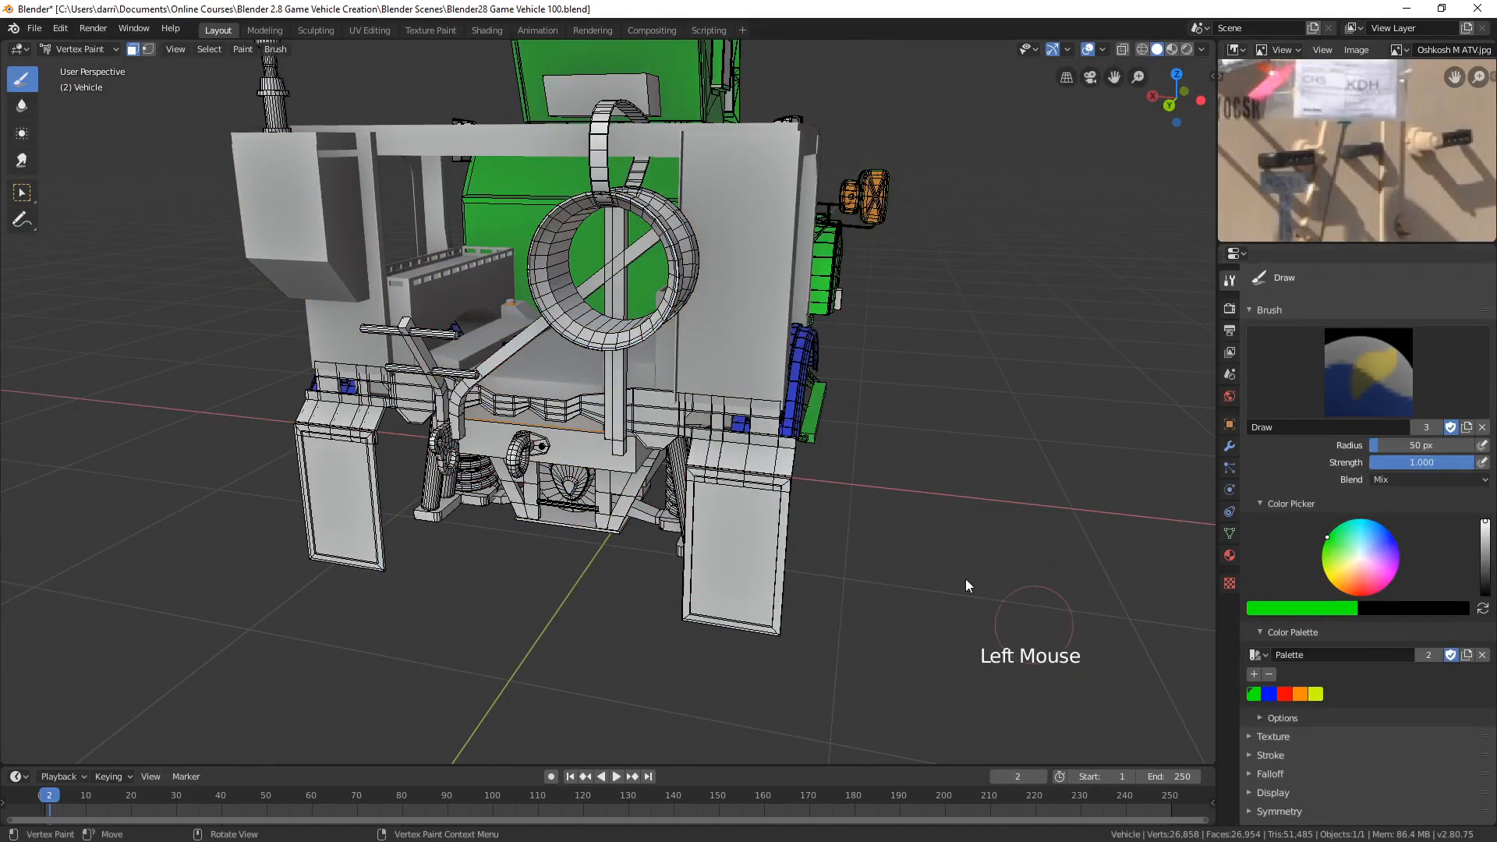
{"action": "key", "text": "shift+k"}
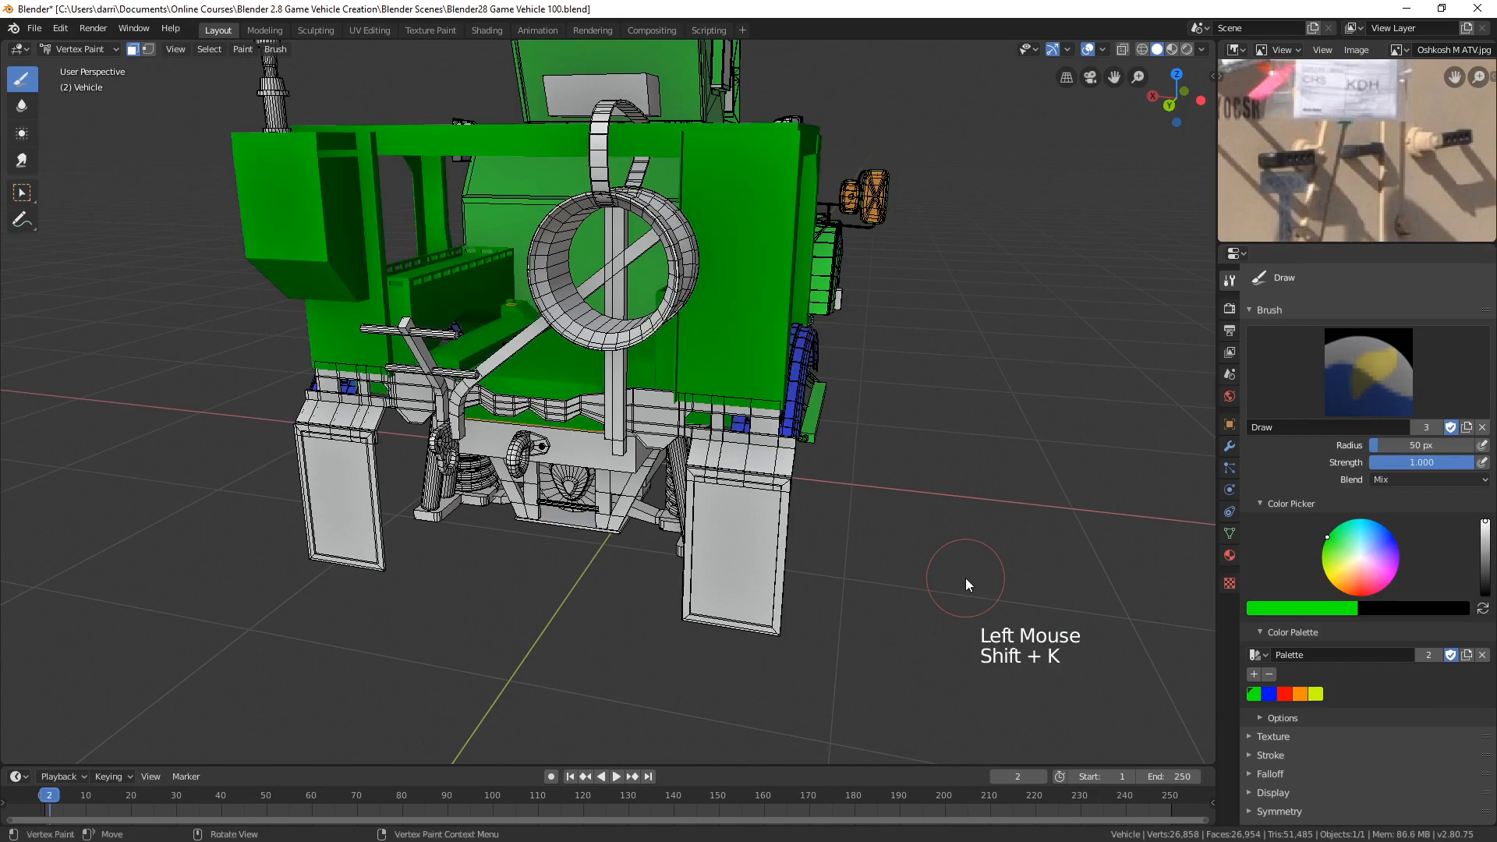
{"action": "key", "text": "alt+a"}
- In mesh editing, select the rear crossmember with its mudguard tops, the plate below it, the tow hook and the side shackle
{"action": "mouse_move", "coordinate": [967, 432]}
{"action": "middle_mouse_down"}
{"action": "mouse_move", "coordinate": [1115, 421]}
{"action": "mouse_move", "coordinate": [986, 411]}
{"action": "middle_mouse_up"}
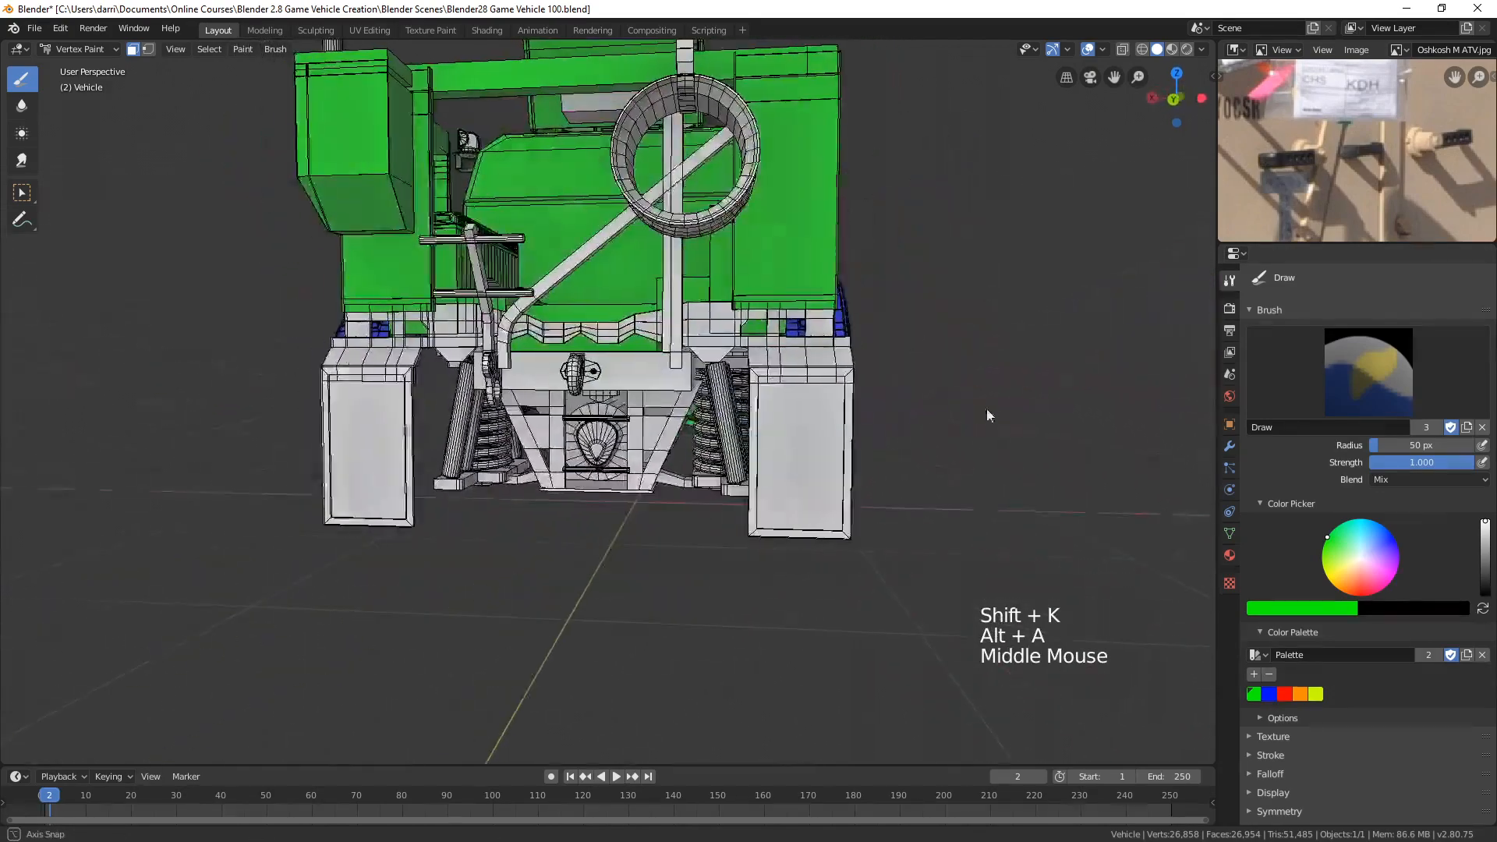
{"action": "scroll", "coordinate": [986, 410], "scroll_direction": "up", "scroll_amount": 2}
{"action": "mouse_move", "coordinate": [769, 461]}
{"action": "middle_mouse_down", "text": "shift"}
{"action": "mouse_move", "coordinate": [793, 477]}
{"action": "mouse_move", "coordinate": [672, 421]}
{"action": "middle_mouse_up", "text": "shift"}
{"action": "scroll", "coordinate": [793, 477], "scroll_direction": "up", "scroll_amount": 2}
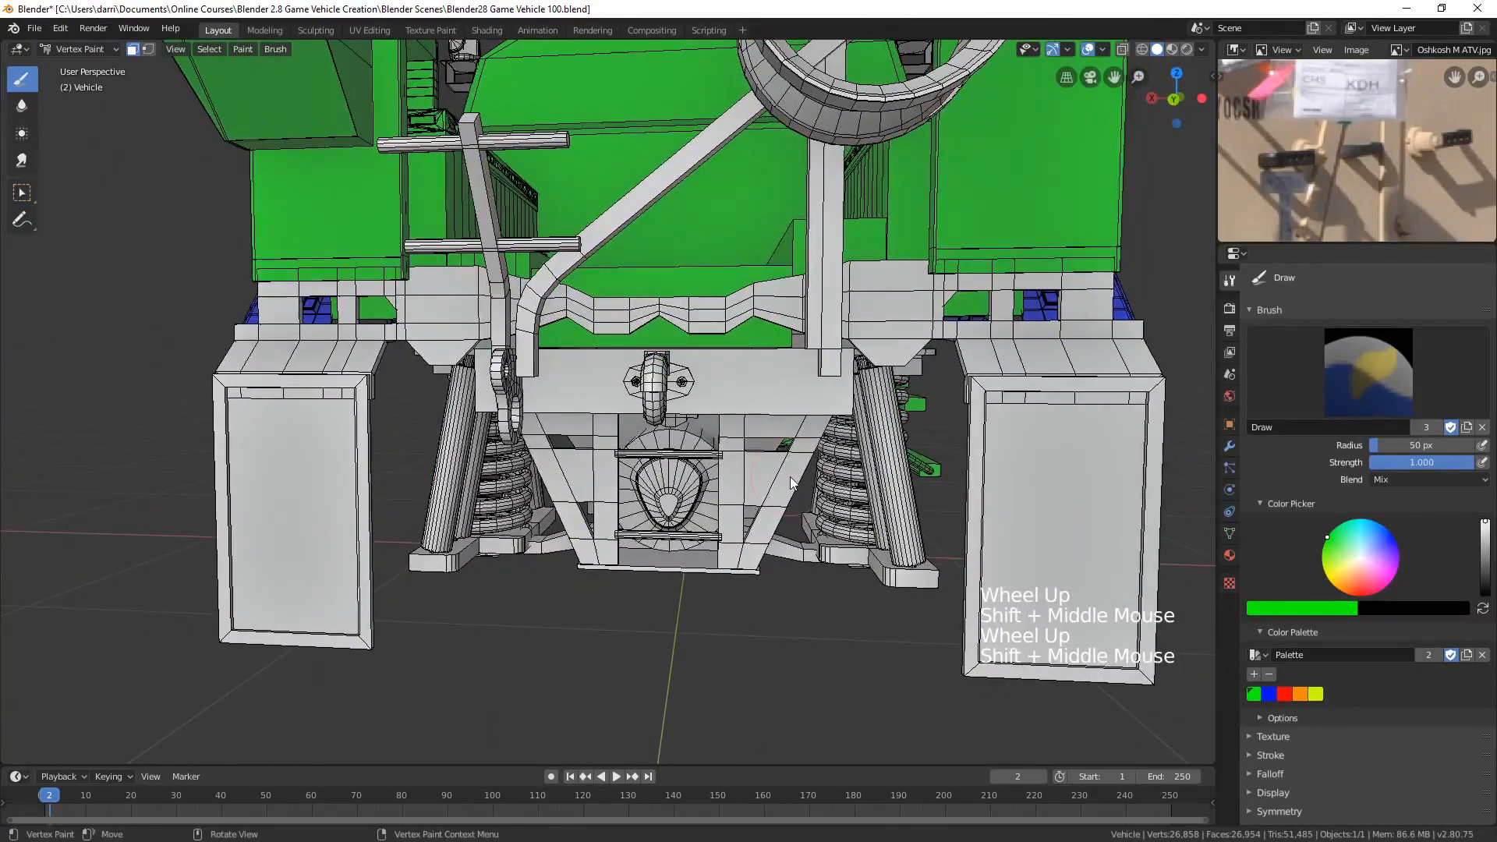
{"action": "key", "text": "Tab"}
{"action": "key", "text": "alt+a"}
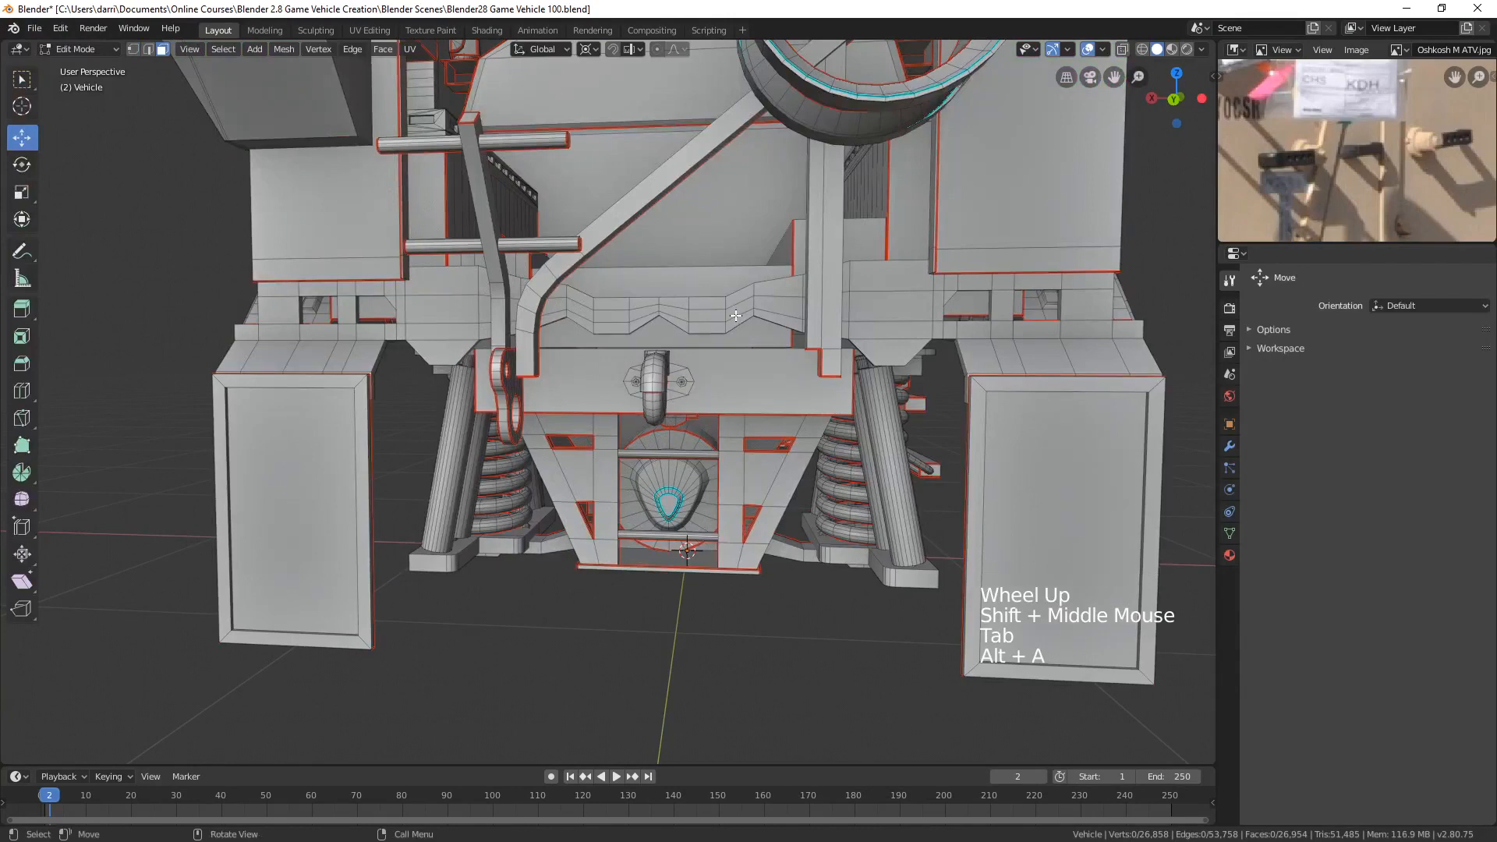
{"action": "key", "text": "l"}
{"action": "key", "text": "l"}
{"action": "key", "text": "l"}
{"action": "key", "text": "l"}
{"action": "key", "text": "l"}
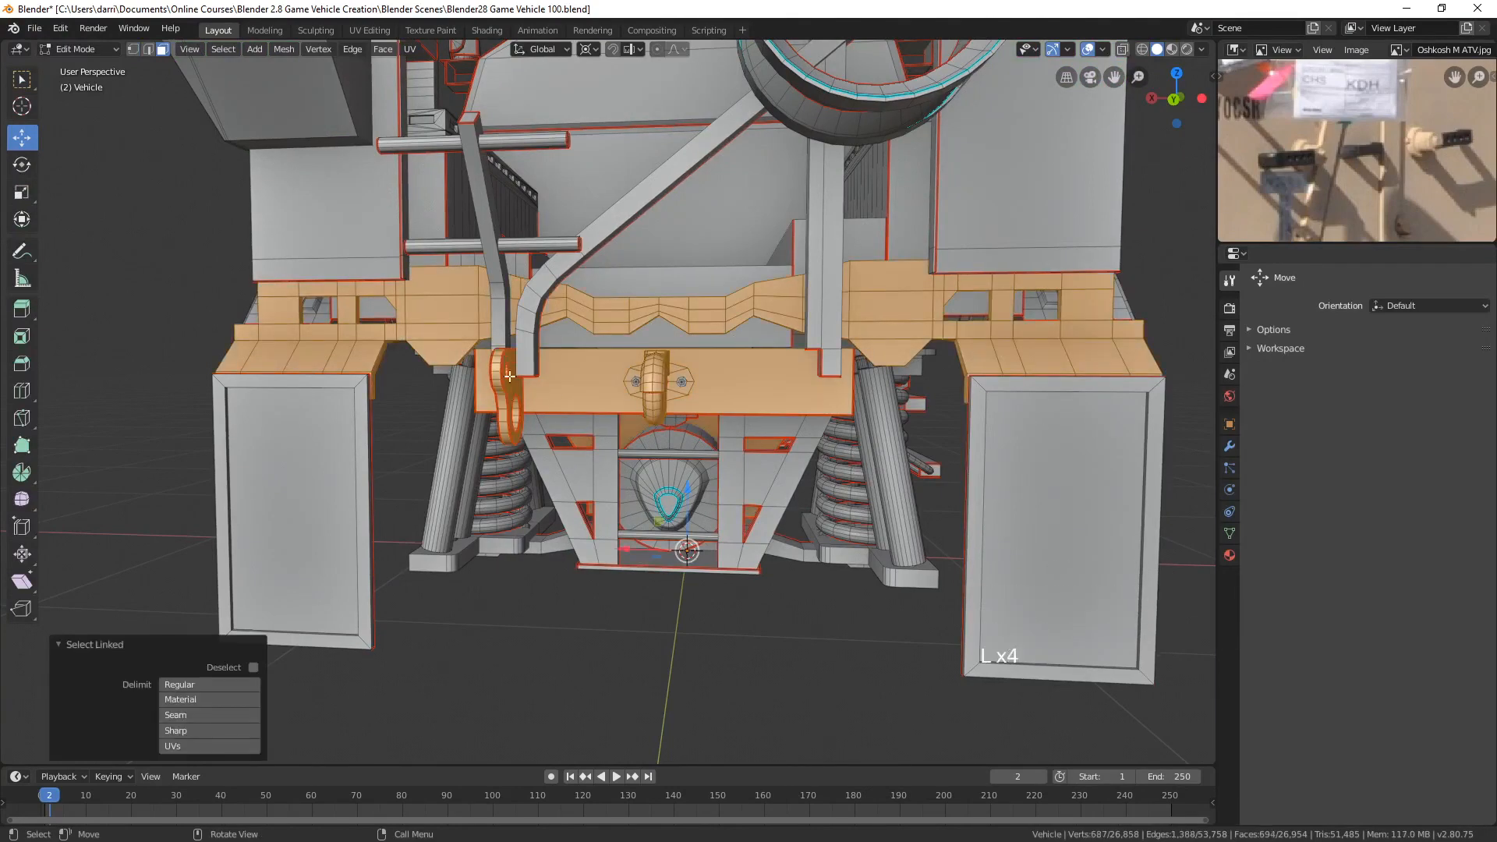
- Add the upright bar with its two crossbars and the spare wheel's diagonal and vertical support bars to the selection
{"action": "key", "text": "l"}
{"action": "key", "text": "l"}
{"action": "key", "text": "l"}
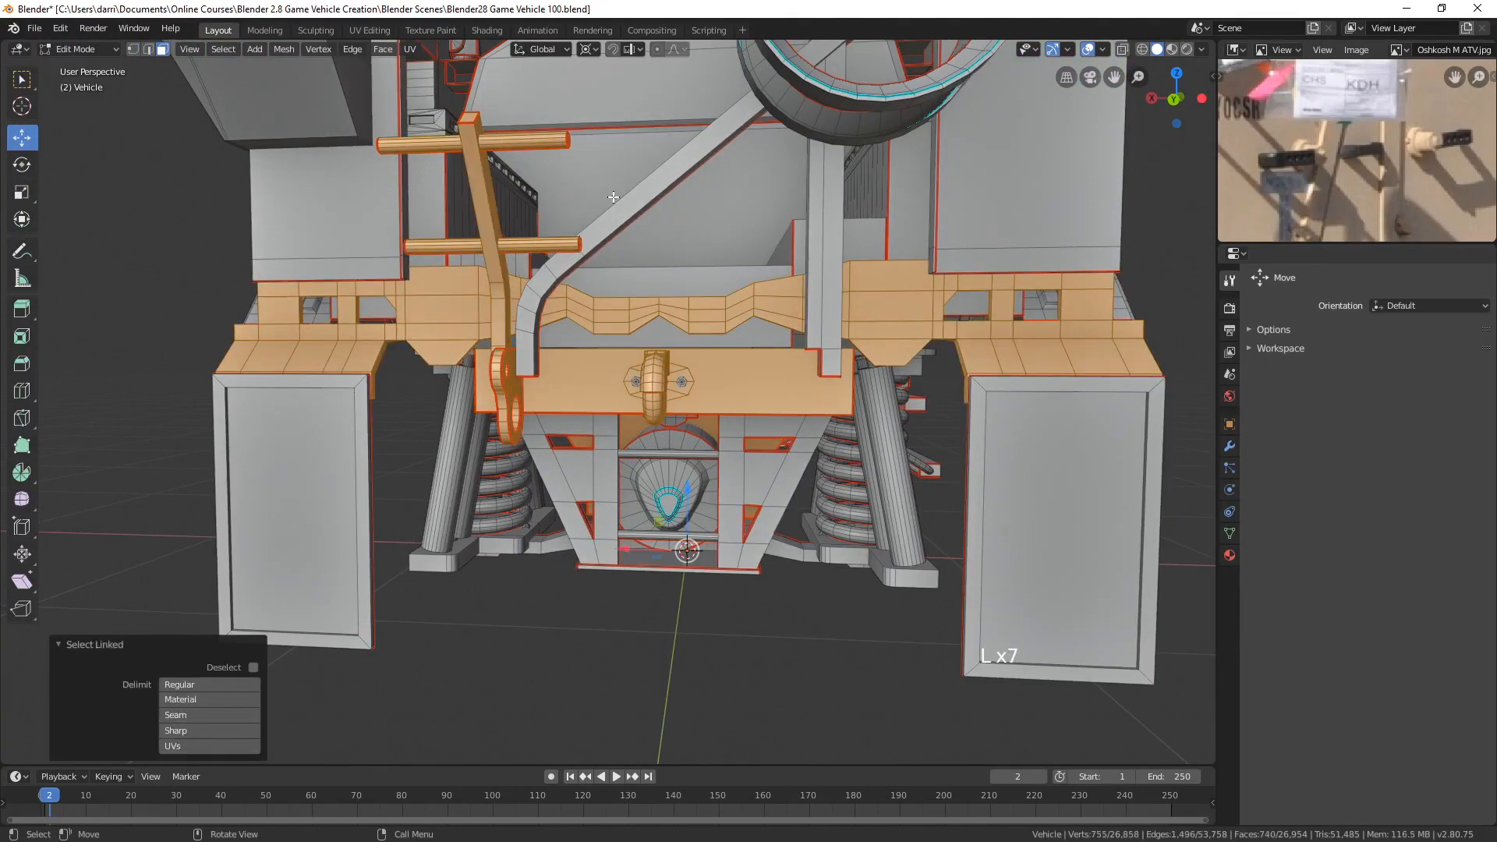
{"action": "key", "text": "l"}
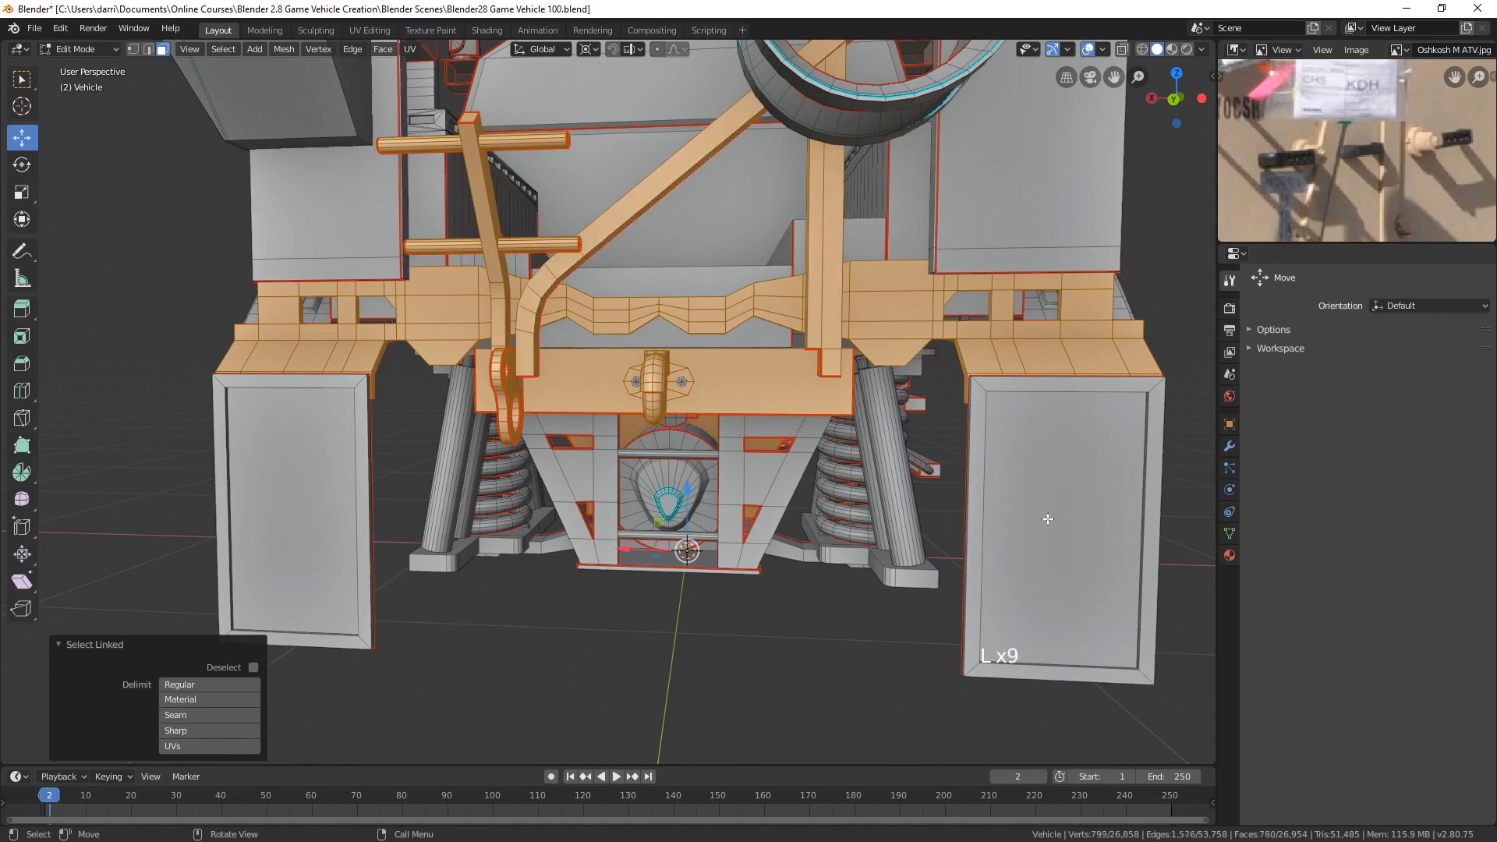
- Try adding a rear mudflap to the selection, undo it, and check the wheel and mudflap area in the reference photo
{"action": "key", "text": "l"}
{"action": "key", "text": "ctrl+z"}
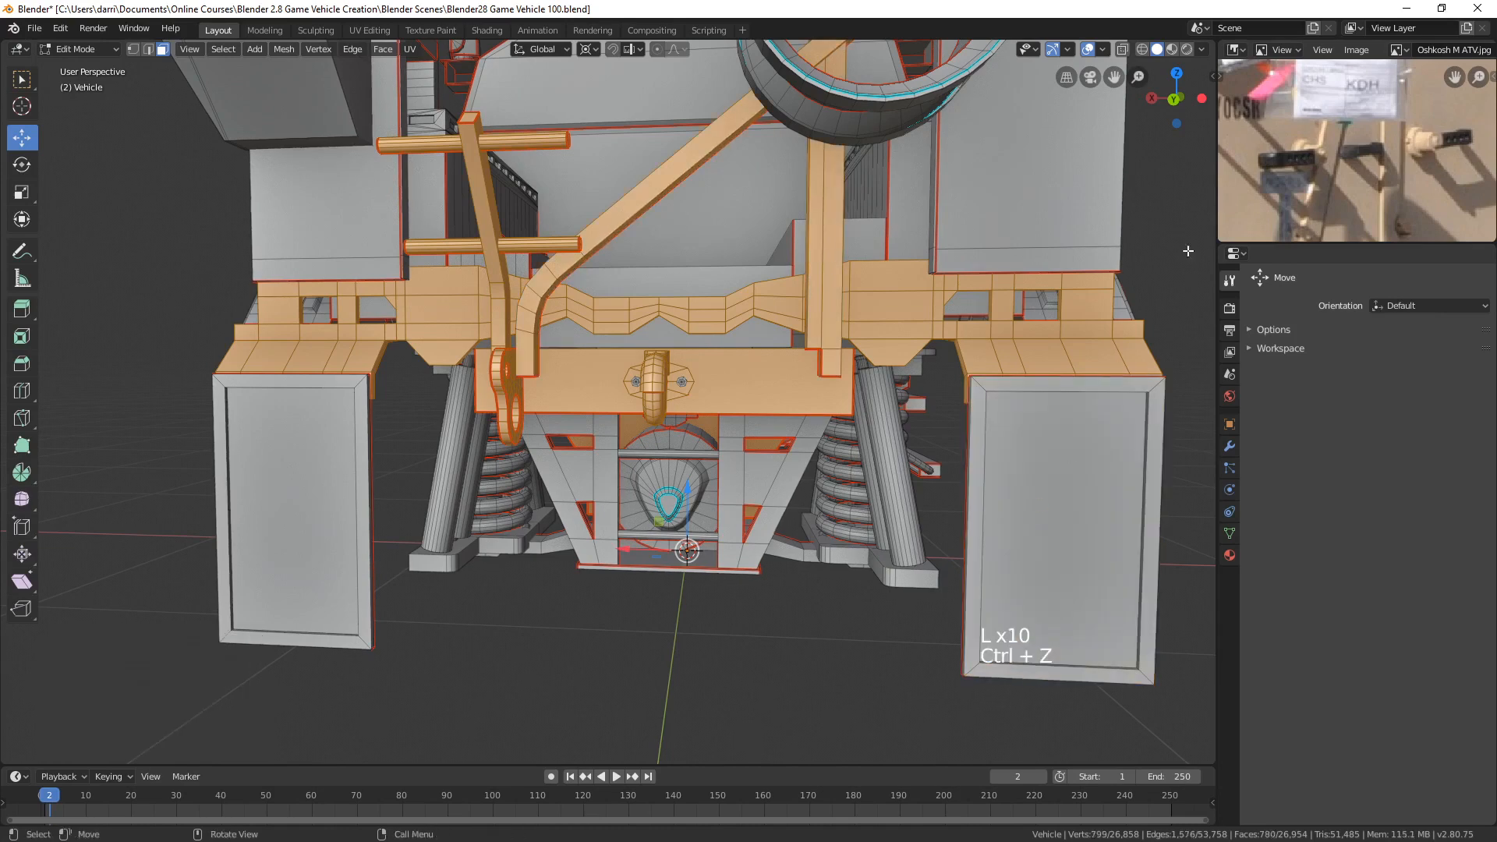
{"action": "scroll", "coordinate": [1365, 114], "scroll_direction": "down", "scroll_amount": 6}
{"action": "mouse_move", "coordinate": [1364, 114]}
{"action": "middle_mouse_down", "text": "shift"}
{"action": "mouse_move", "coordinate": [1372, 179]}
{"action": "mouse_move", "coordinate": [1374, 142]}
{"action": "middle_mouse_up", "text": "shift"}
{"action": "scroll", "coordinate": [1373, 179], "scroll_direction": "up", "scroll_amount": 2}
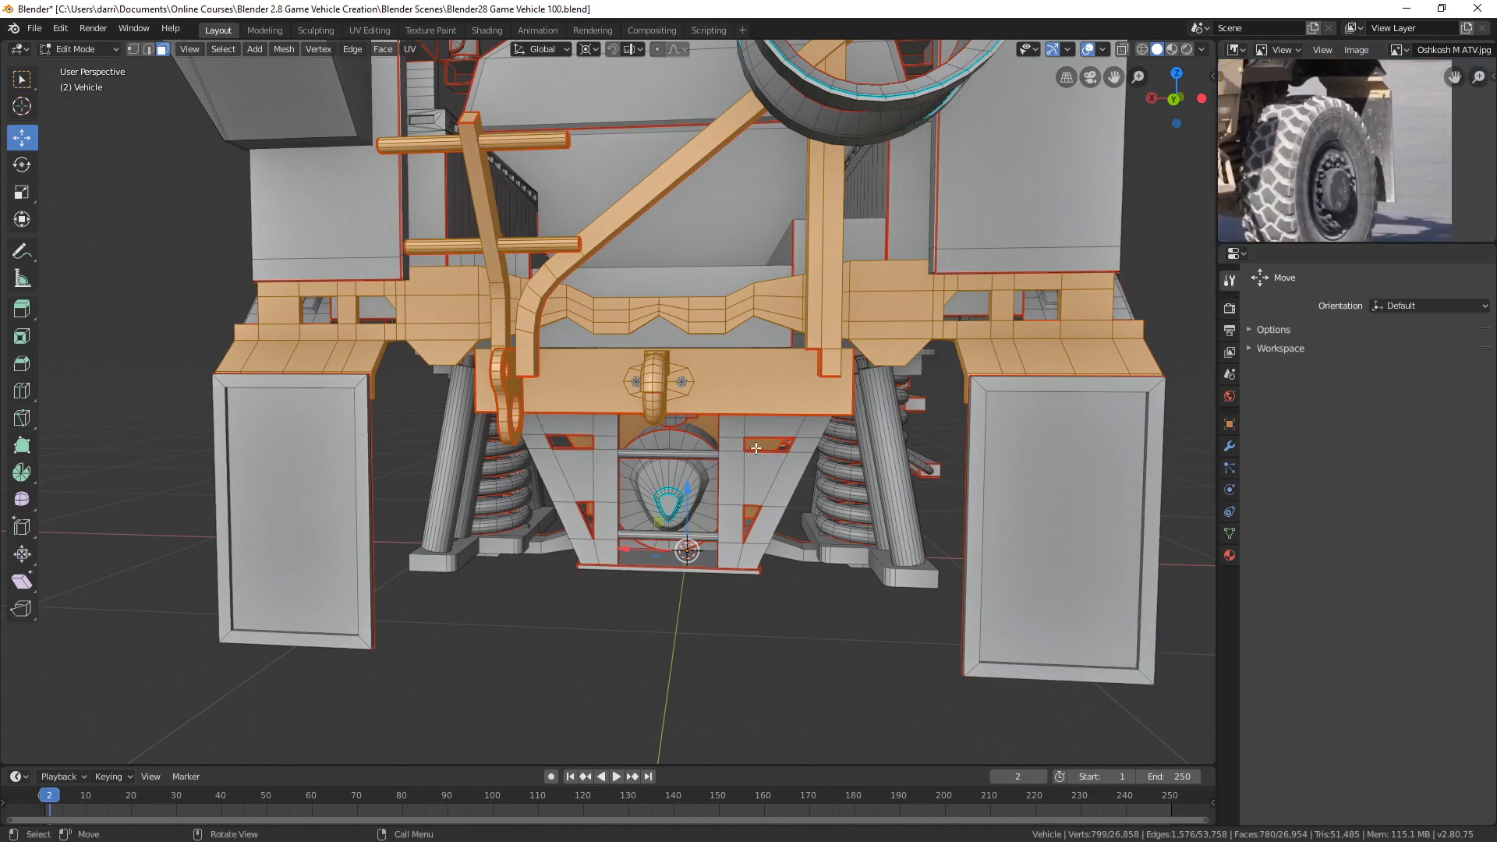
- Add the differential housing, its crossbars, the V-shaped rear frame and the frame's bottom plate to the selection
{"action": "middle_click_drag", "start_coordinate": [750, 451], "coordinate": [727, 441]}
{"action": "scroll", "coordinate": [727, 441], "scroll_direction": "up", "scroll_amount": 2}
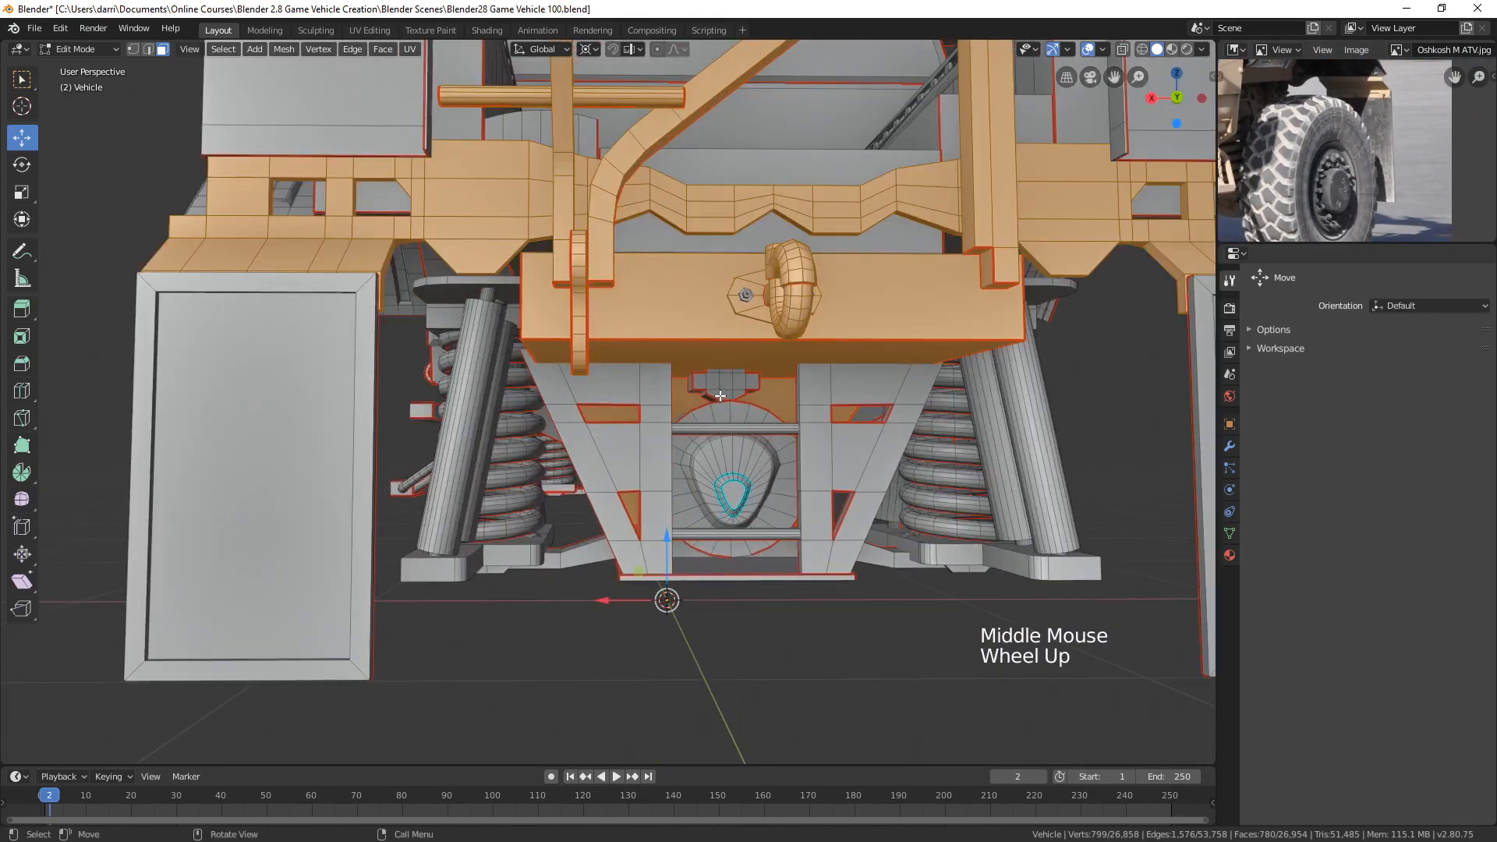
{"action": "key", "text": "l"}
{"action": "key", "text": "l"}
{"action": "key", "text": "l"}
{"action": "key", "text": "l"}
{"action": "key", "text": "l"}
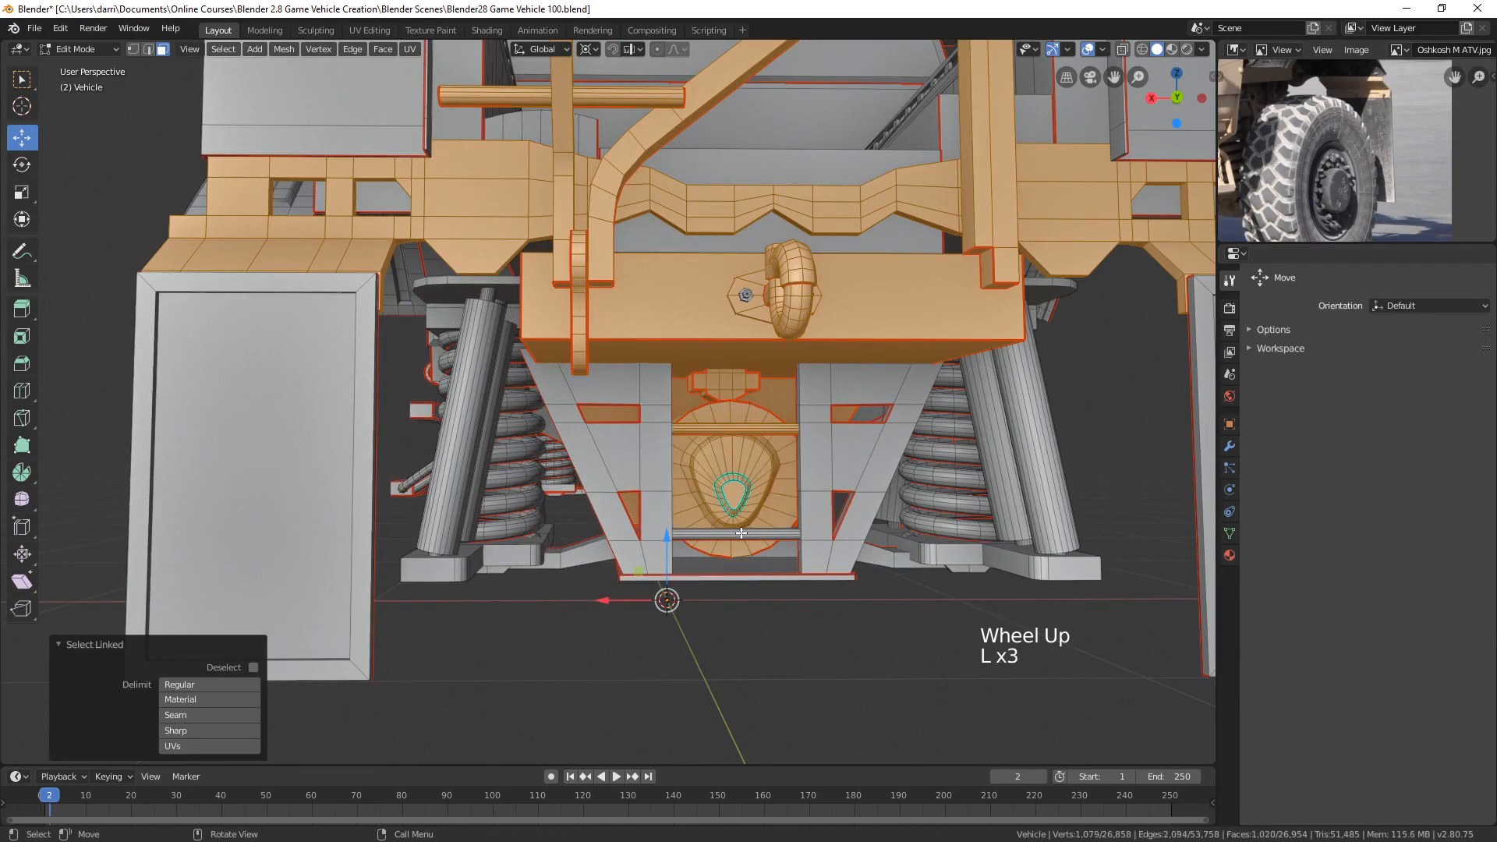
{"action": "key", "text": "l"}
{"action": "key", "text": "l"}
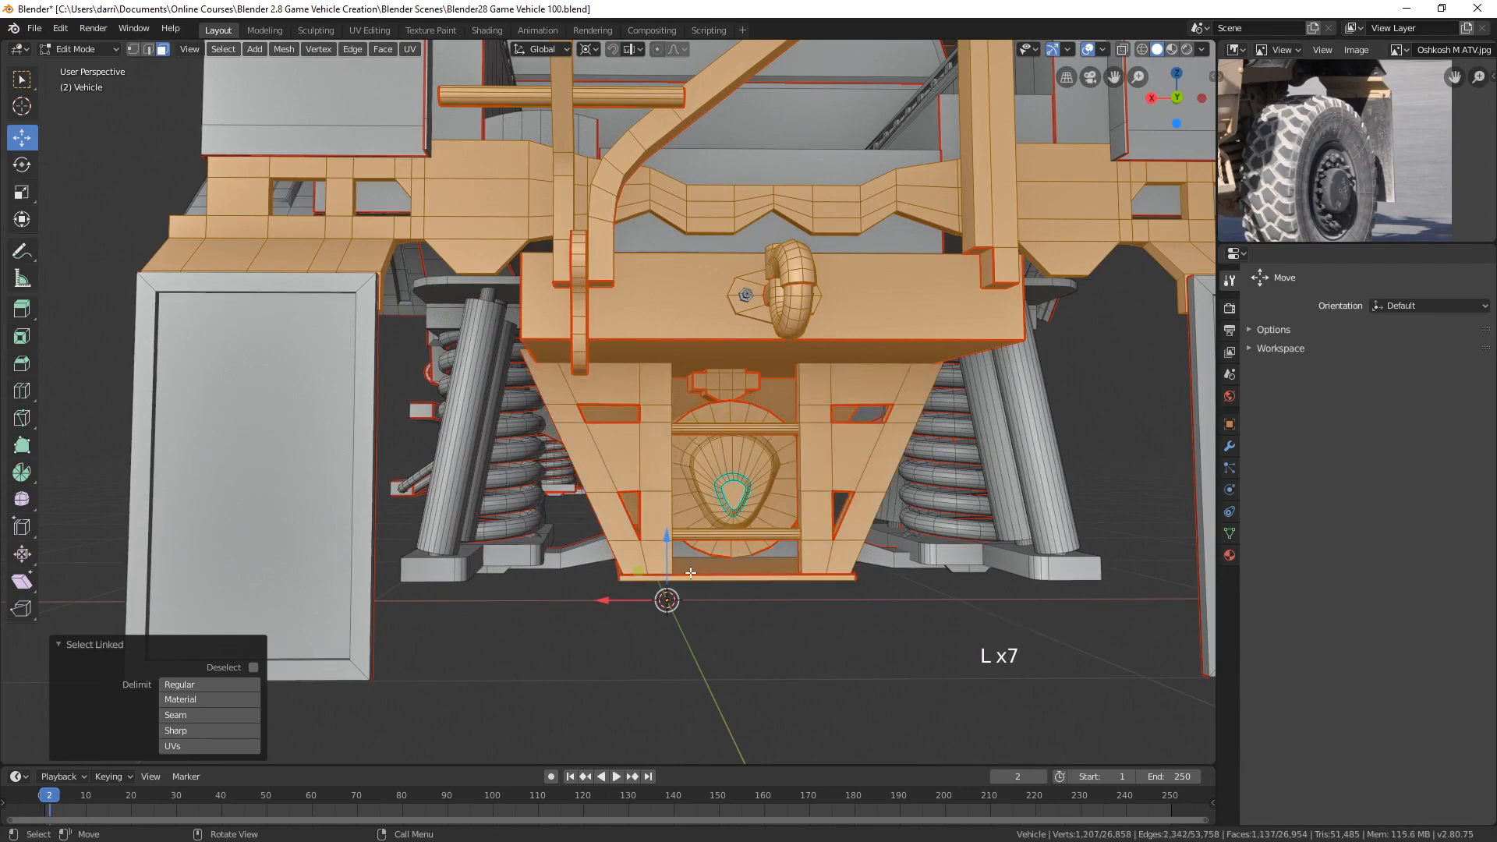
- Add the lower arm, coil spring, dampers and upper mount of one side's rear suspension to the selection
{"action": "key", "text": "l"}
{"action": "key", "text": "l"}
{"action": "key", "text": "l"}
{"action": "key", "text": "l"}
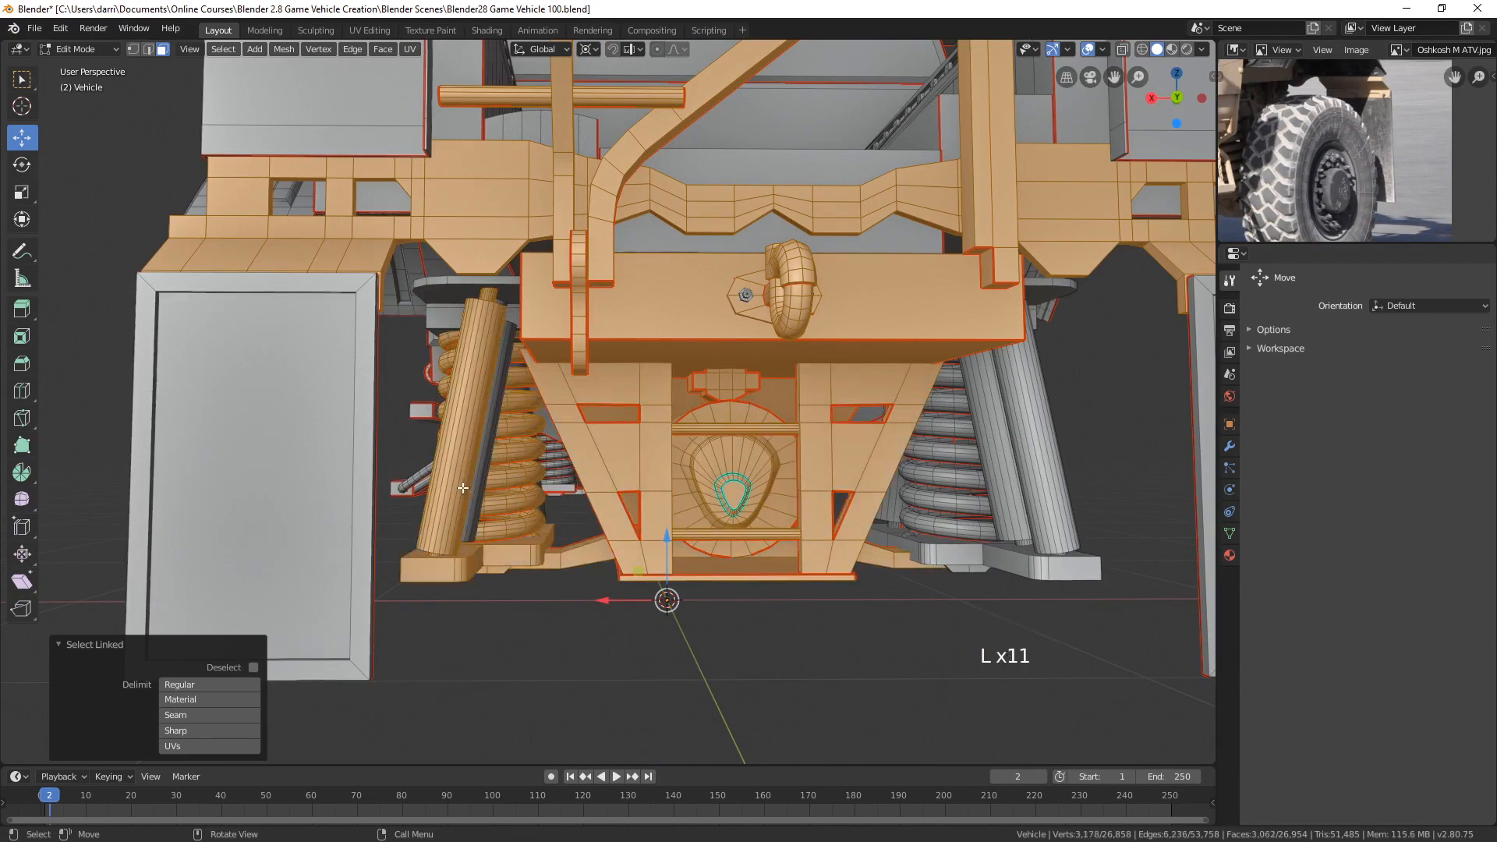
{"action": "key", "text": "l"}
{"action": "key", "text": "l"}
- Add the opposite side's coil spring, dampers, upper mount, lower arm and remaining suspension parts to the selection
{"action": "key", "text": "l"}
{"action": "key", "text": "l"}
{"action": "key", "text": "l"}
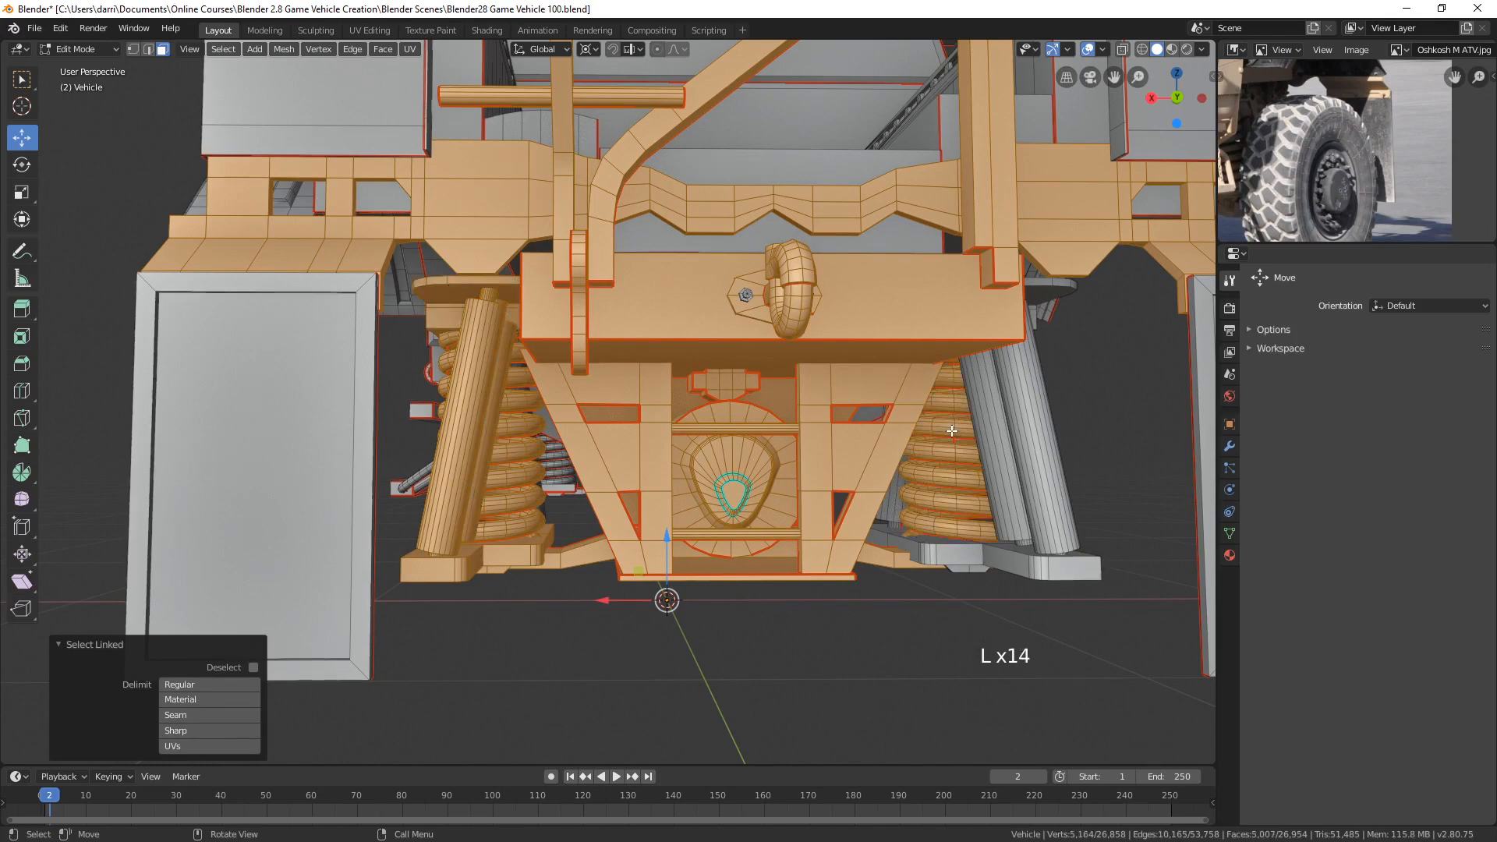
{"action": "key", "text": "l"}
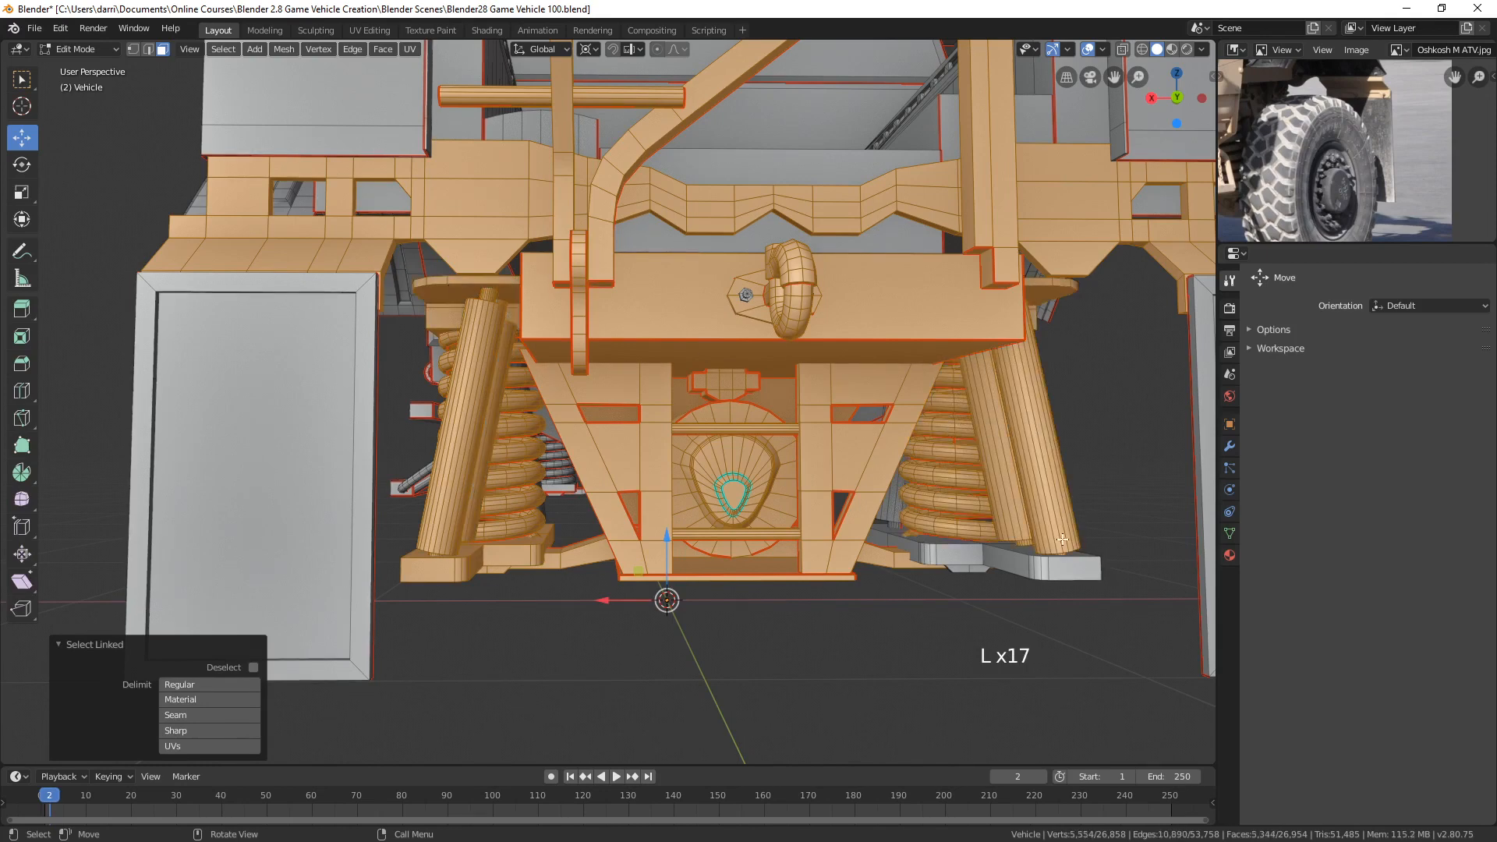
{"action": "key", "text": "l"}
{"action": "middle_click_drag", "start_coordinate": [1051, 556], "coordinate": [811, 491]}
{"action": "scroll", "coordinate": [1103, 468], "scroll_direction": "up", "scroll_amount": 3}
{"action": "key", "text": "l"}
{"action": "scroll", "coordinate": [1105, 466], "scroll_direction": "down", "scroll_amount": 3}
{"action": "scroll", "coordinate": [801, 484], "scroll_direction": "up", "scroll_amount": 1}
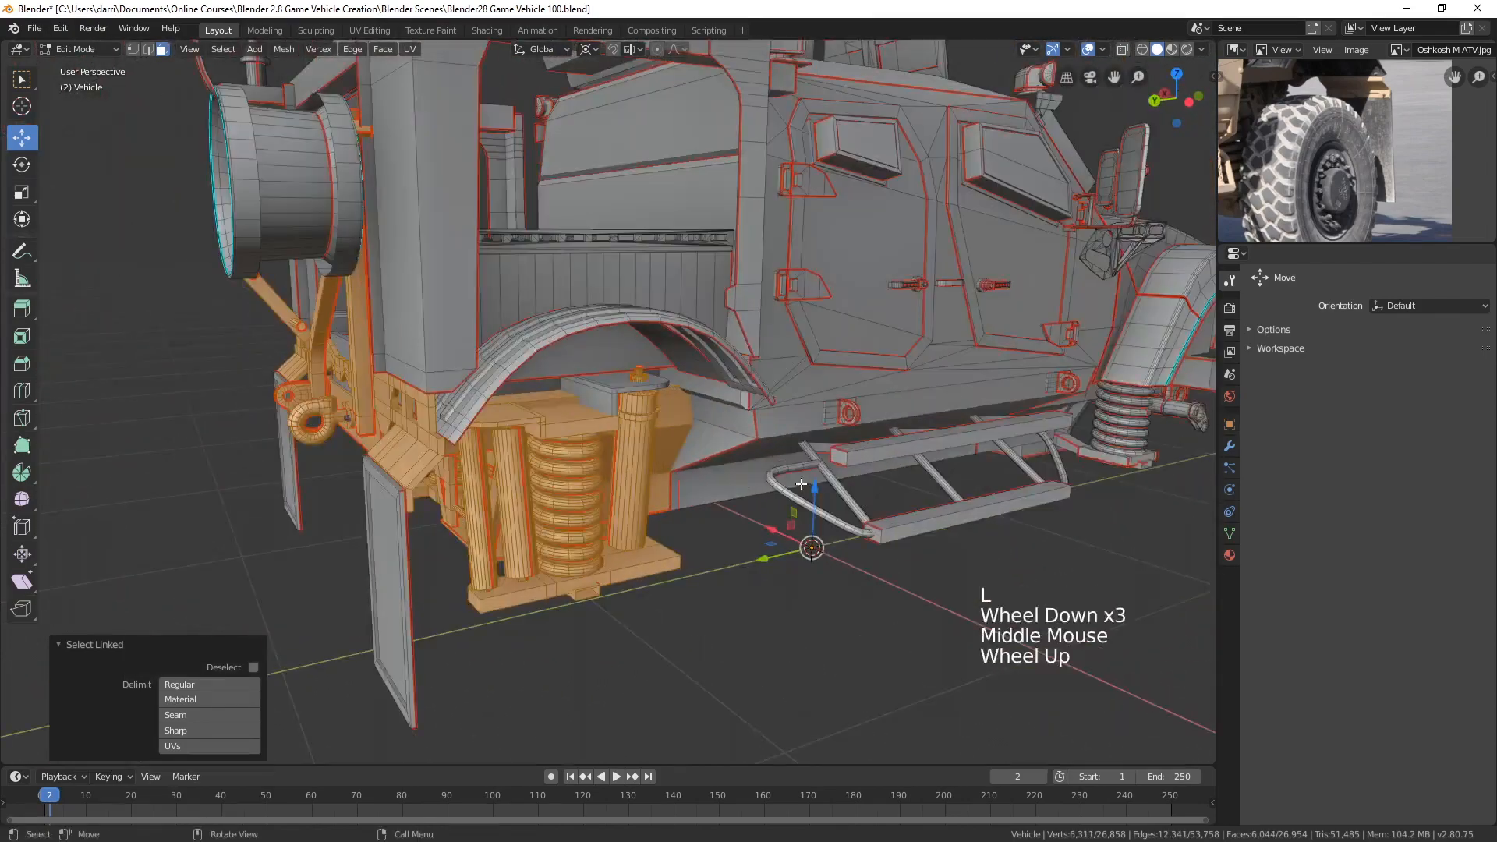
{"action": "key", "text": "l"}
- Add the two bolts on either side of the rear tow hook to the selection
{"action": "scroll", "coordinate": [608, 388], "scroll_direction": "down", "scroll_amount": 1}
{"action": "middle_click_drag", "start_coordinate": [609, 388], "coordinate": [809, 472]}
{"action": "scroll", "coordinate": [809, 472], "scroll_direction": "up", "scroll_amount": 4}
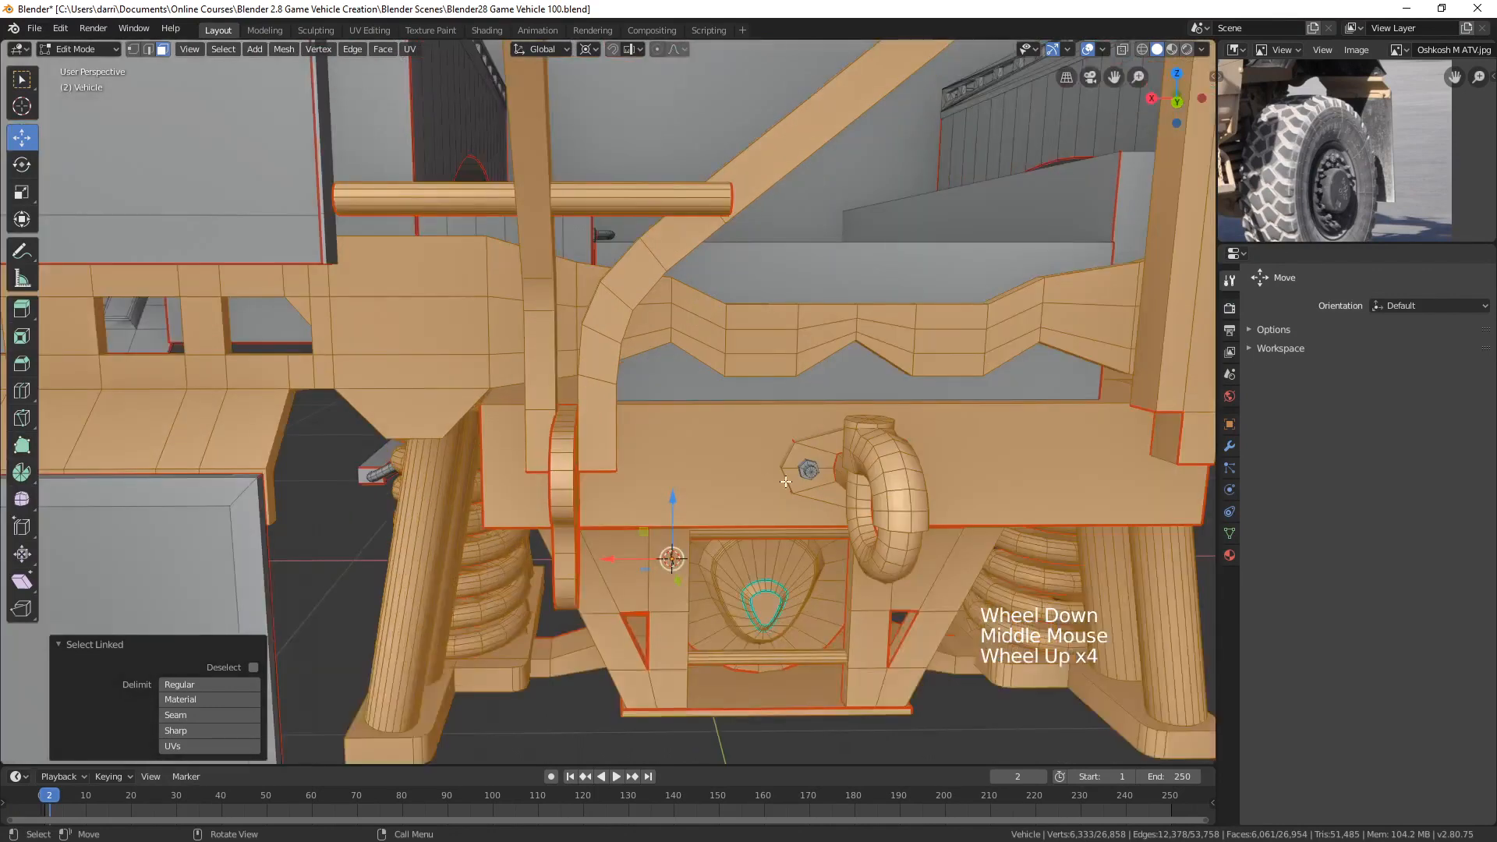
{"action": "scroll", "coordinate": [808, 472], "scroll_direction": "up", "scroll_amount": 1}
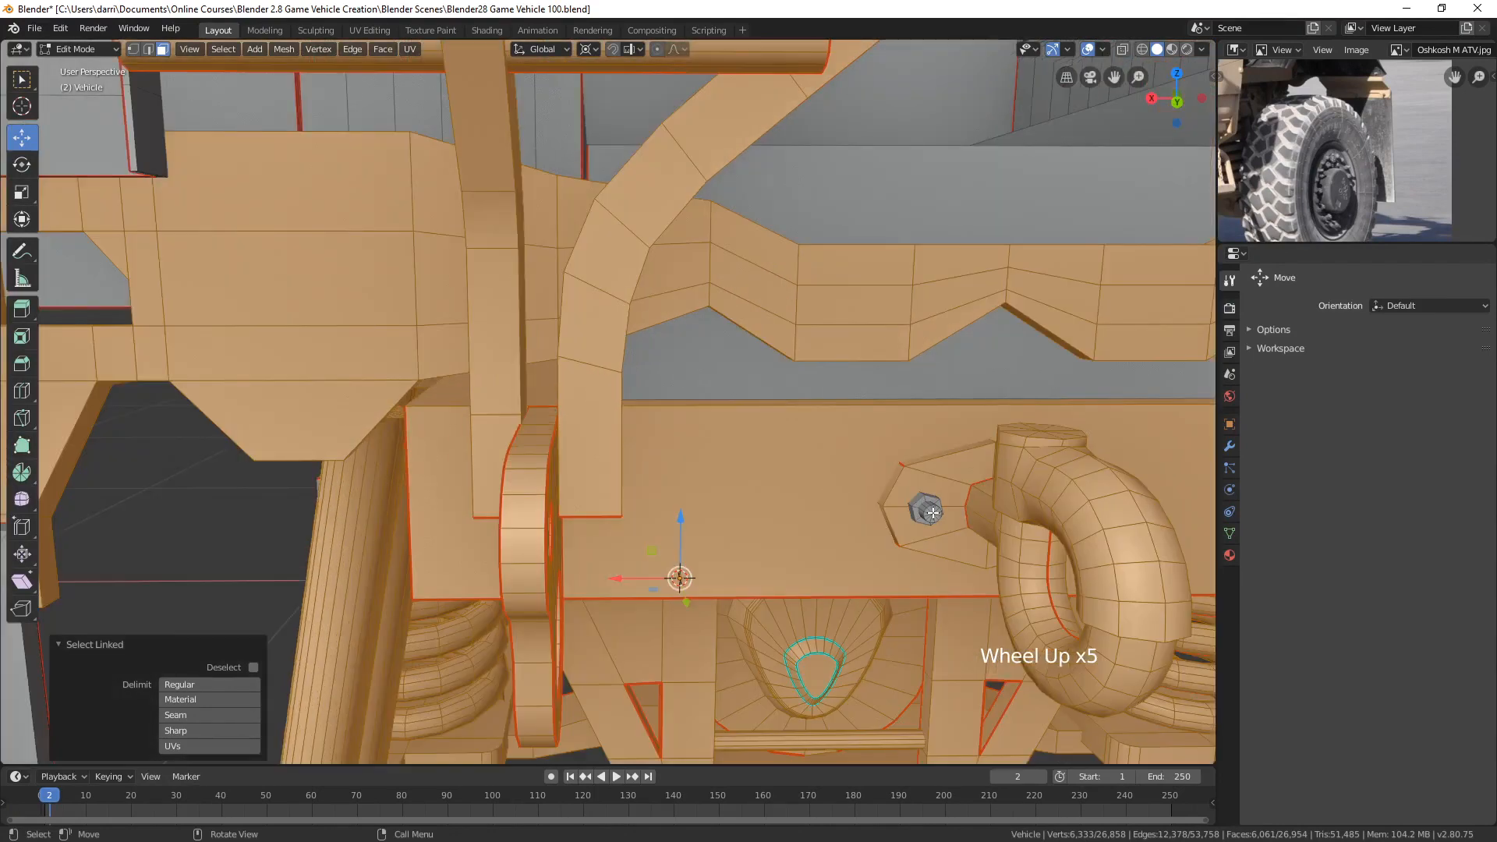
{"action": "key", "text": "l"}
{"action": "middle_click_drag", "start_coordinate": [1013, 523], "coordinate": [999, 518]}
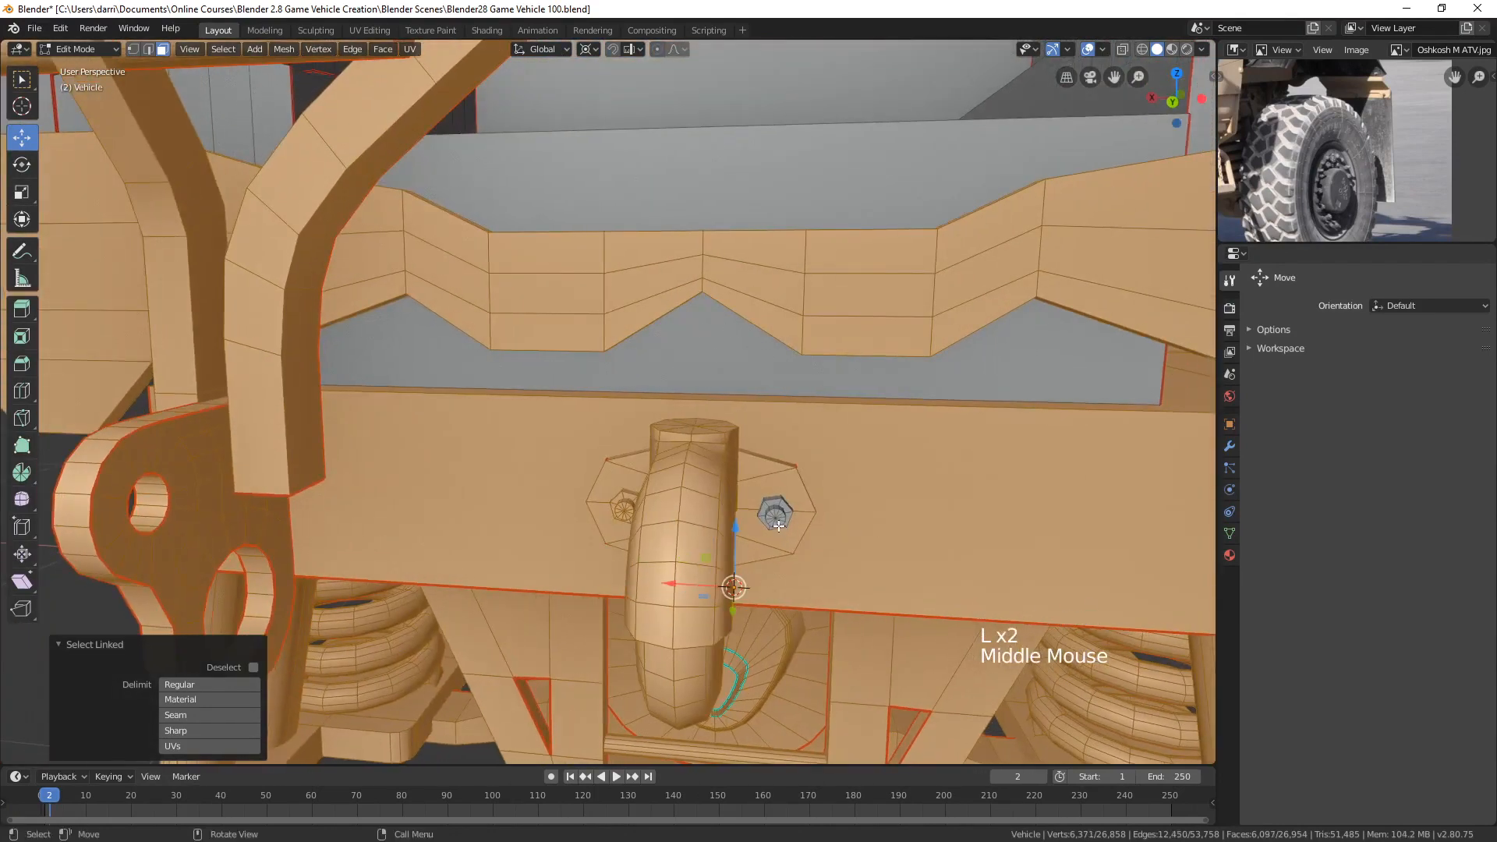
{"action": "key", "text": "l"}
{"action": "scroll", "coordinate": [773, 532], "scroll_direction": "down", "scroll_amount": 3}
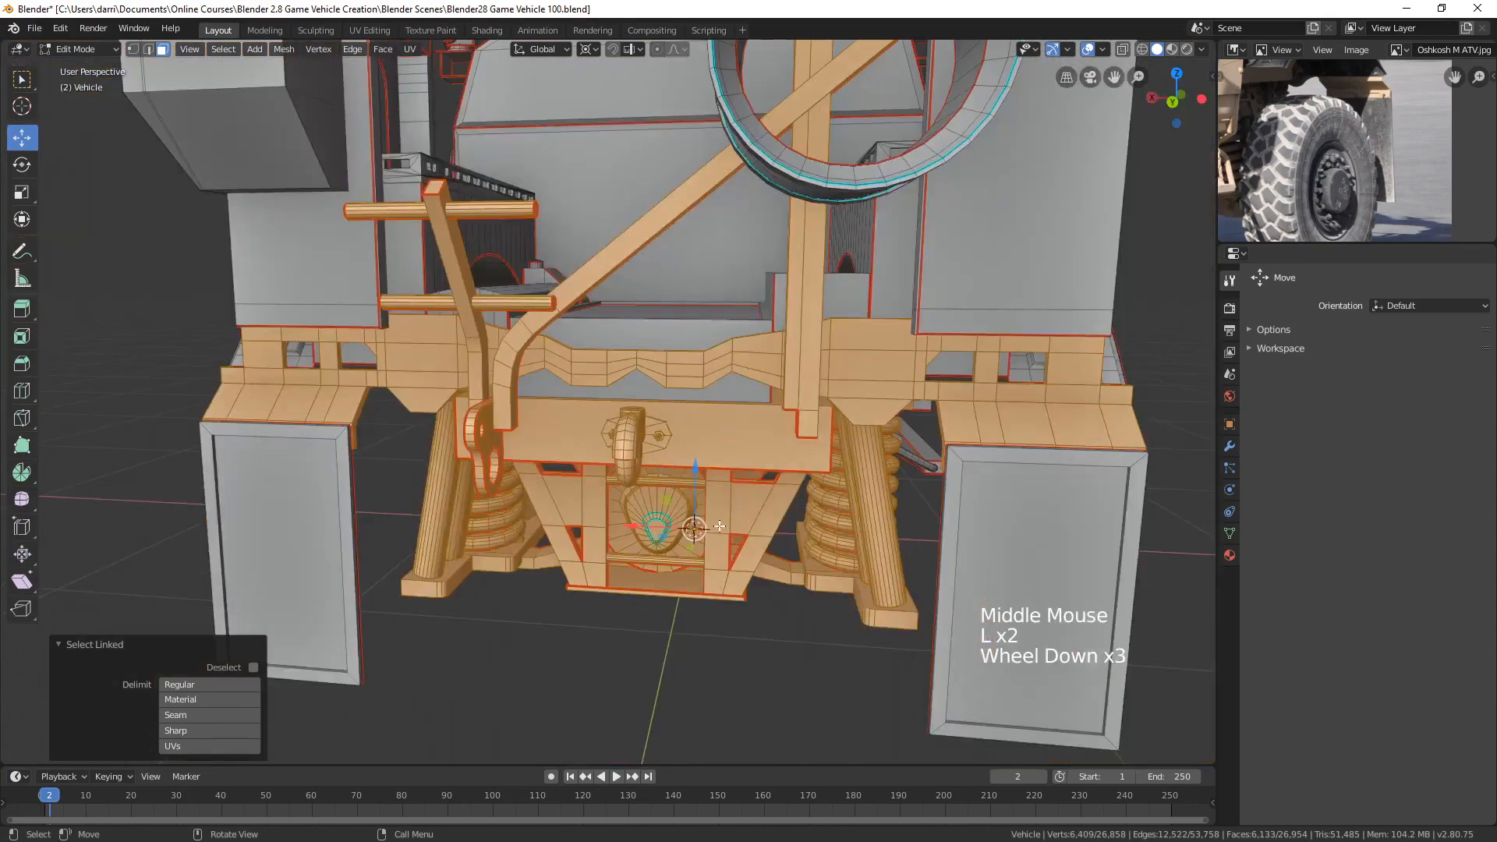
- Fill the selected rear chassis, suspension and support bars with the palette's green in Vertex Paint and deselect them
{"action": "mouse_move", "coordinate": [718, 527]}
{"action": "middle_mouse_down"}
{"action": "mouse_move", "coordinate": [704, 519]}
{"action": "mouse_move", "coordinate": [741, 531]}
{"action": "middle_mouse_up"}
{"action": "scroll", "coordinate": [704, 520], "scroll_direction": "down", "scroll_amount": 2}
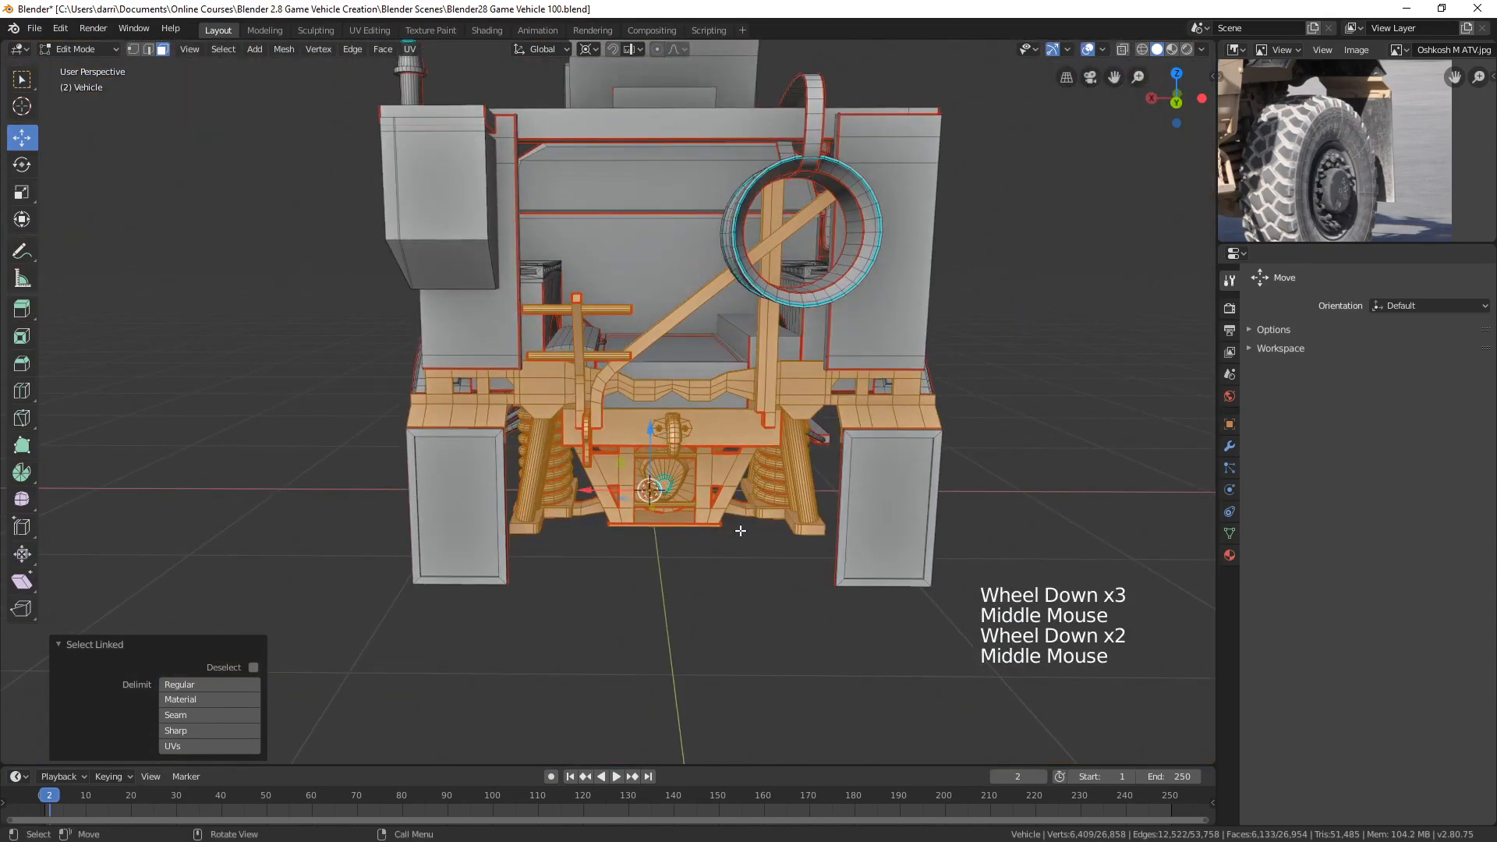
{"action": "key", "text": "Tab"}
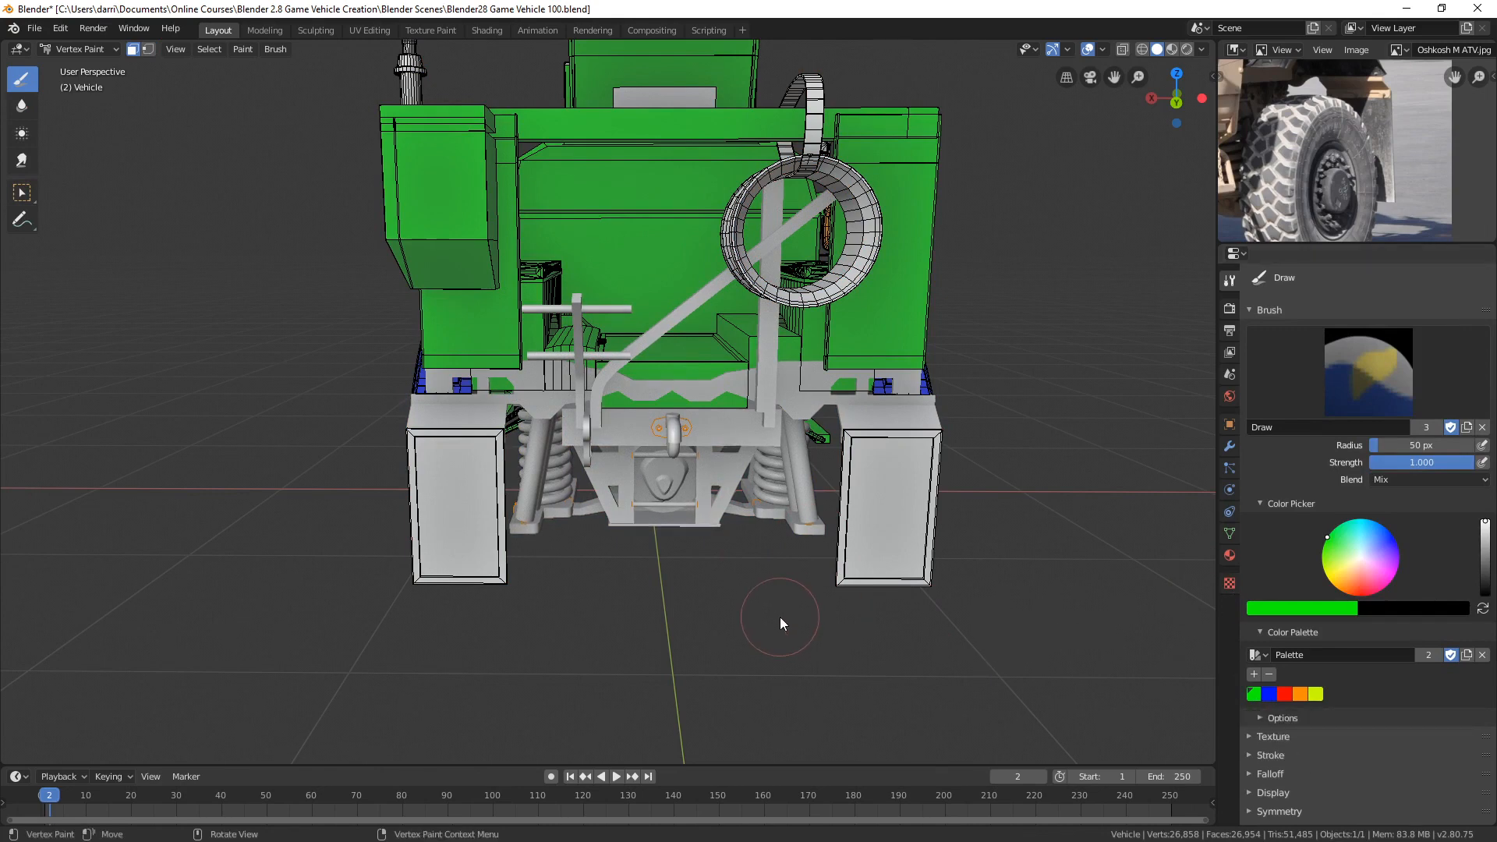
{"action": "key", "text": "shift+k"}
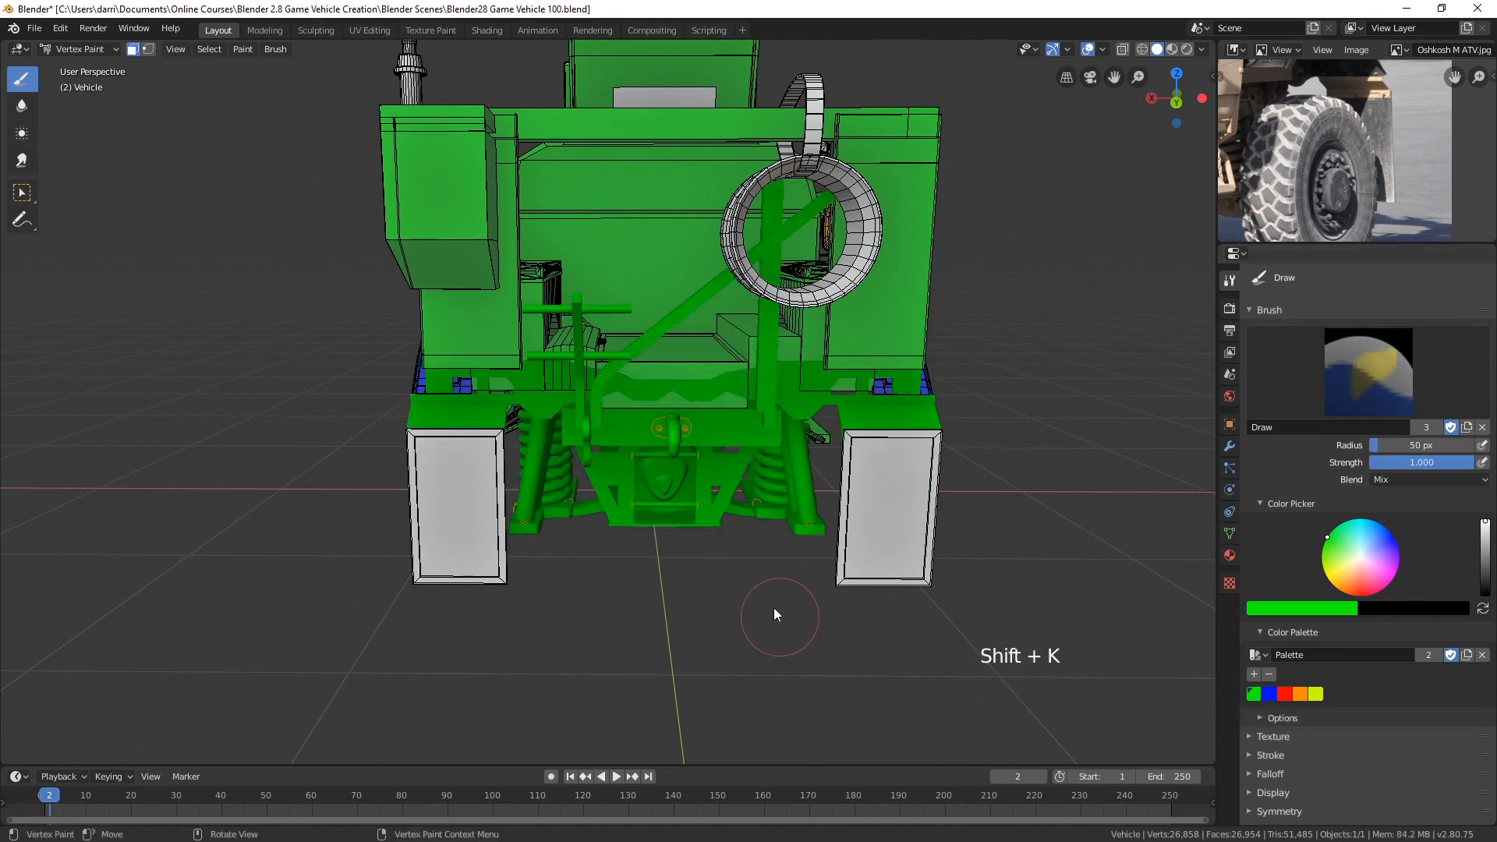
{"action": "key", "text": "alt+a"}
{"action": "middle_click_drag", "start_coordinate": [823, 623], "coordinate": [808, 612]}
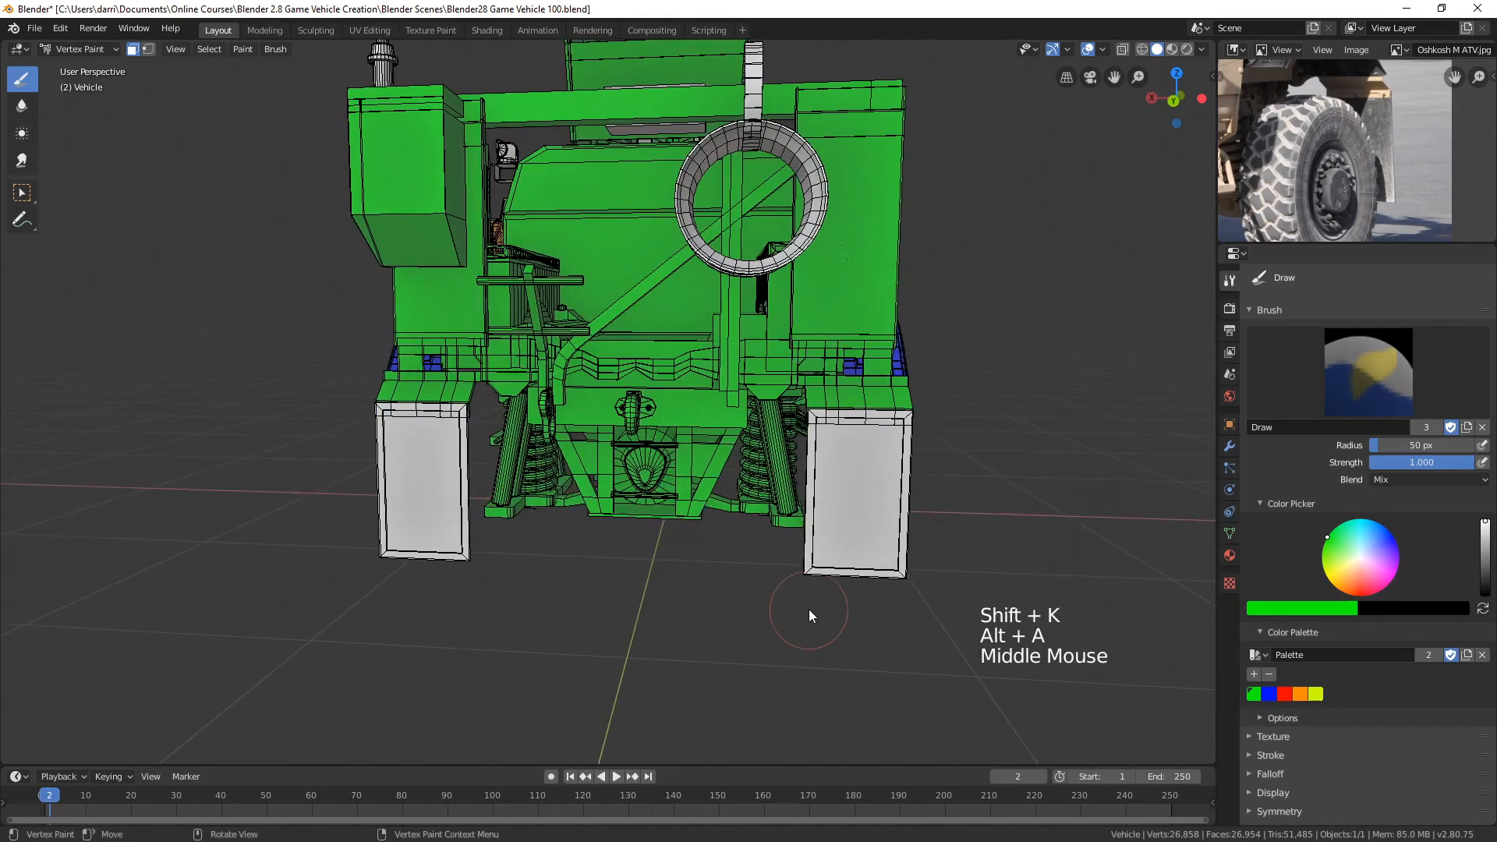
- Examine the whole vehicle from the side and front for parts that still need painting
{"action": "key", "text": "Tab"}
{"action": "mouse_move", "coordinate": [795, 531]}
{"action": "middle_mouse_down"}
{"action": "mouse_move", "coordinate": [682, 561]}
{"action": "mouse_move", "coordinate": [876, 501]}
{"action": "mouse_move", "coordinate": [648, 528]}
{"action": "mouse_move", "coordinate": [698, 499]}
{"action": "middle_mouse_up"}
{"action": "key", "text": "Tab"}
{"action": "scroll", "coordinate": [663, 493], "scroll_direction": "down", "scroll_amount": 3}
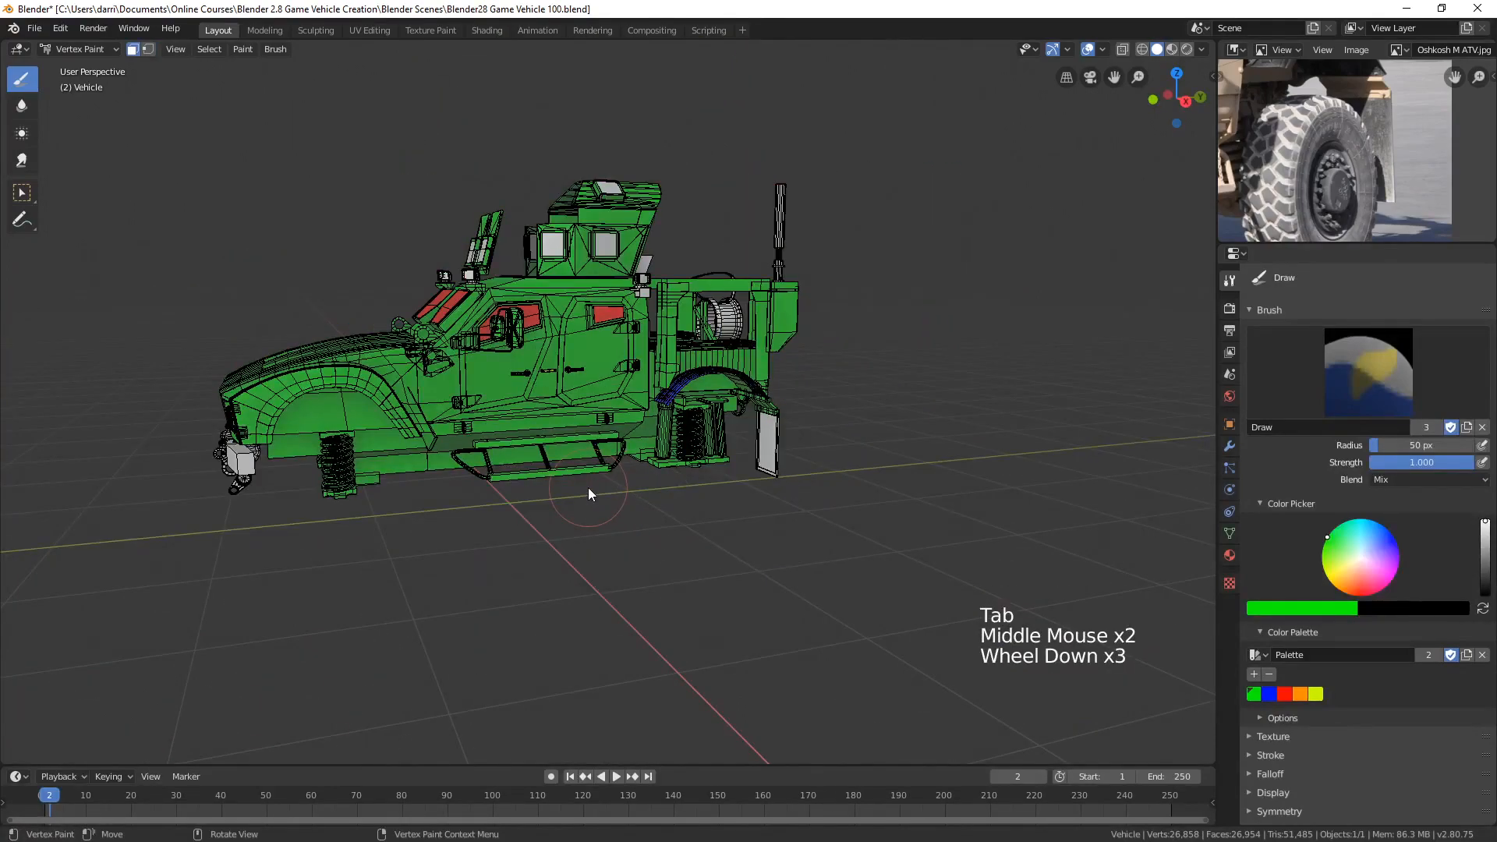
{"action": "middle_click_drag", "start_coordinate": [588, 488], "coordinate": [828, 534], "text": "shift"}
{"action": "scroll", "coordinate": [771, 487], "scroll_direction": "up", "scroll_amount": 2}
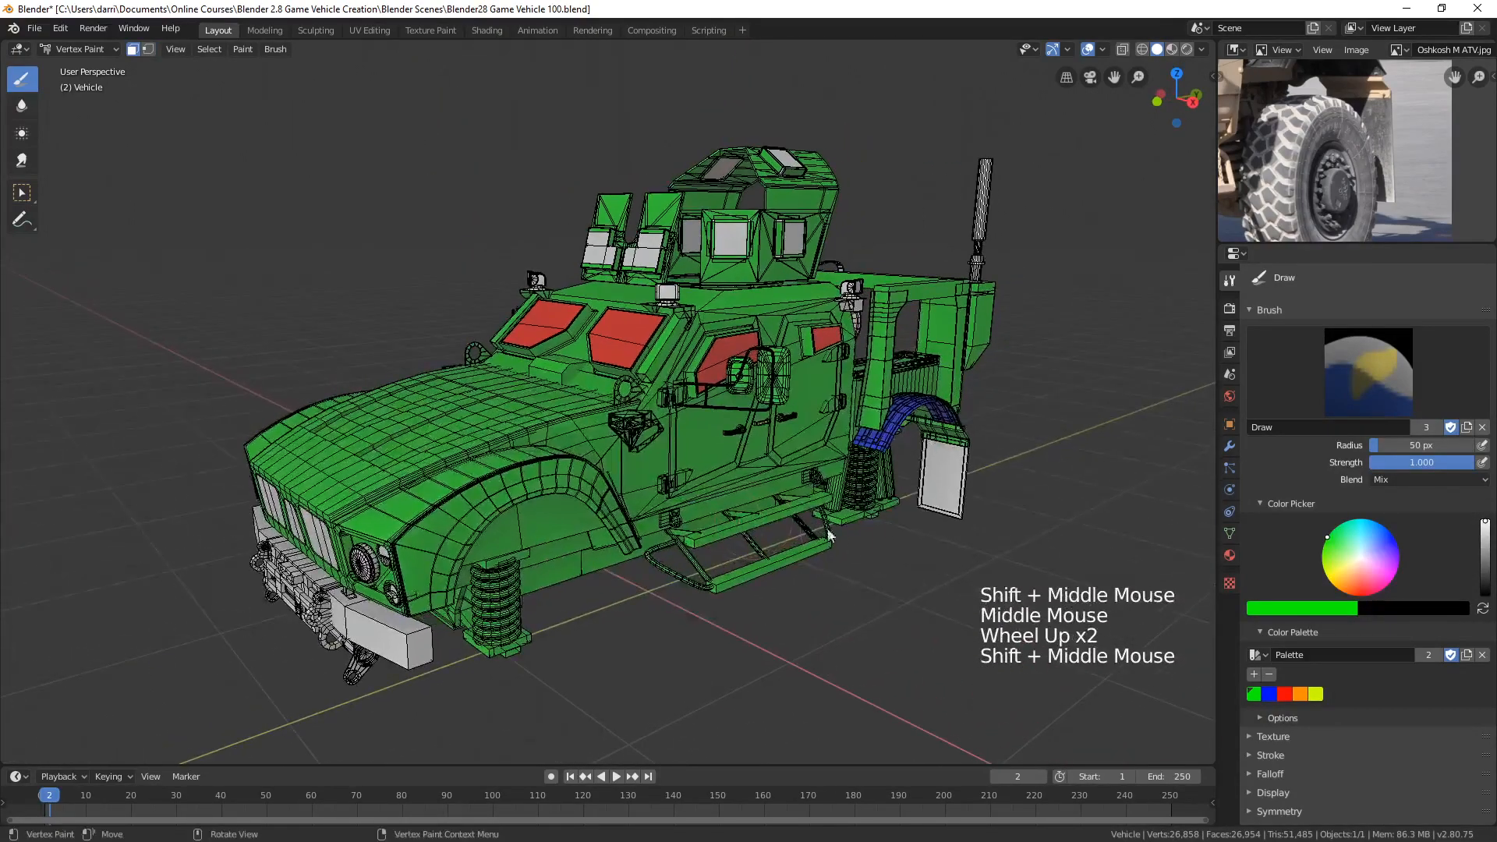